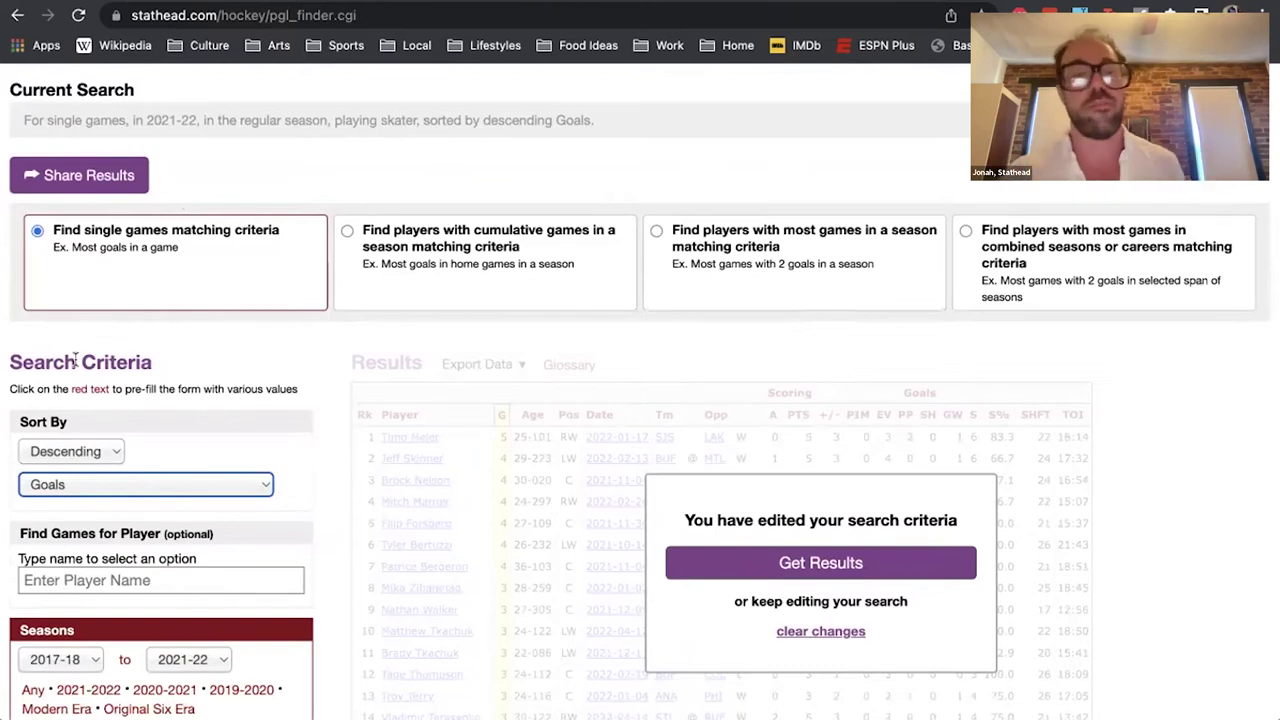
# Look through the available player filter and game filter options in the search criteria
pyautogui.scroll(-7, 78, 362)
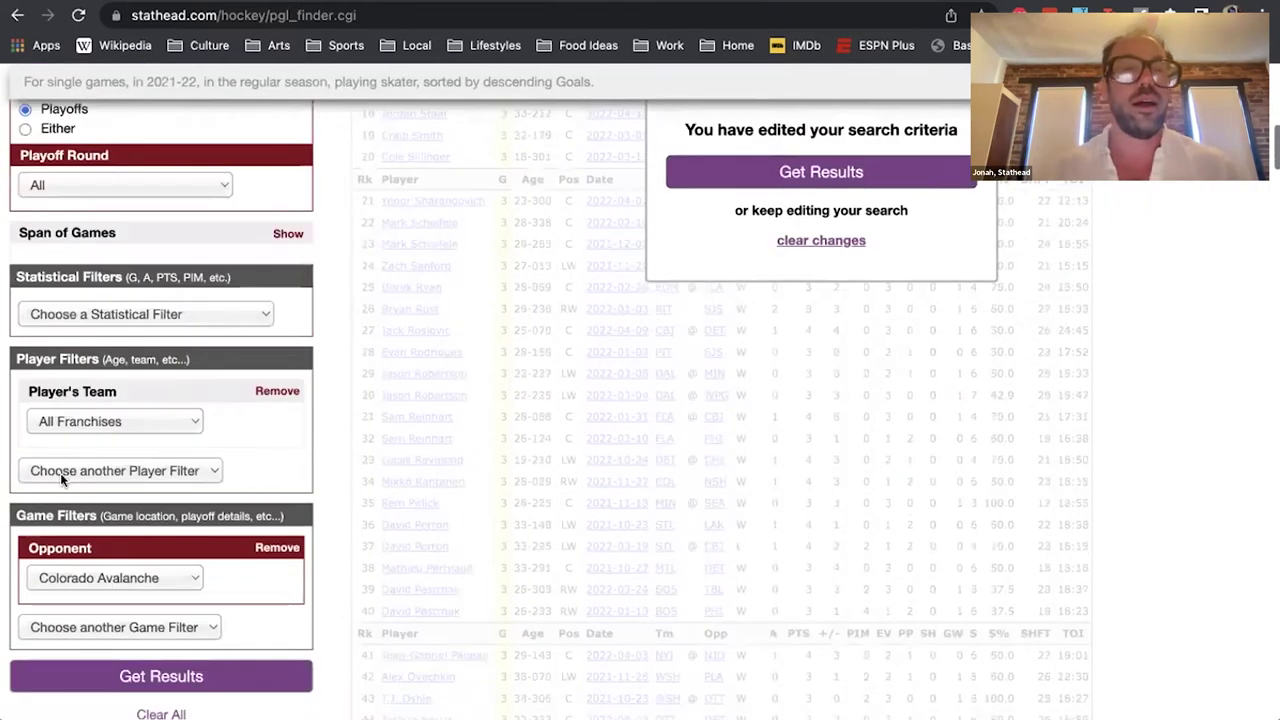
pyautogui.click(62, 472)
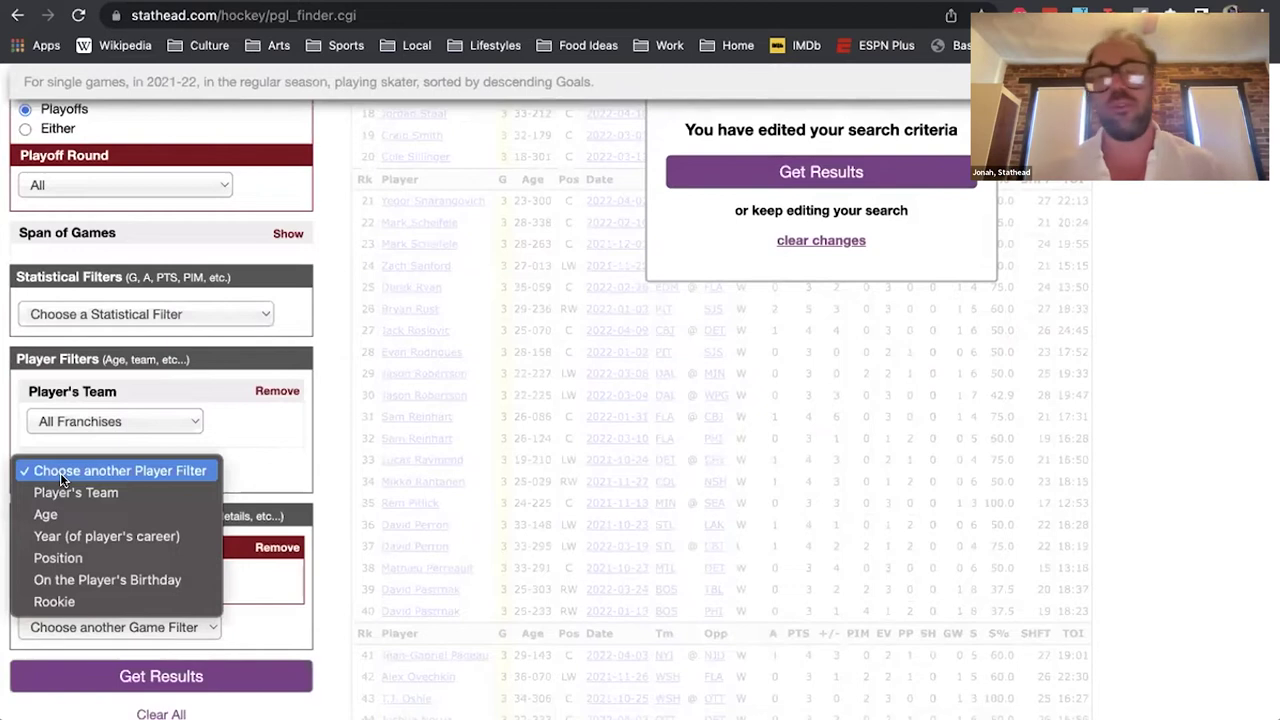
pyautogui.click(269, 464)
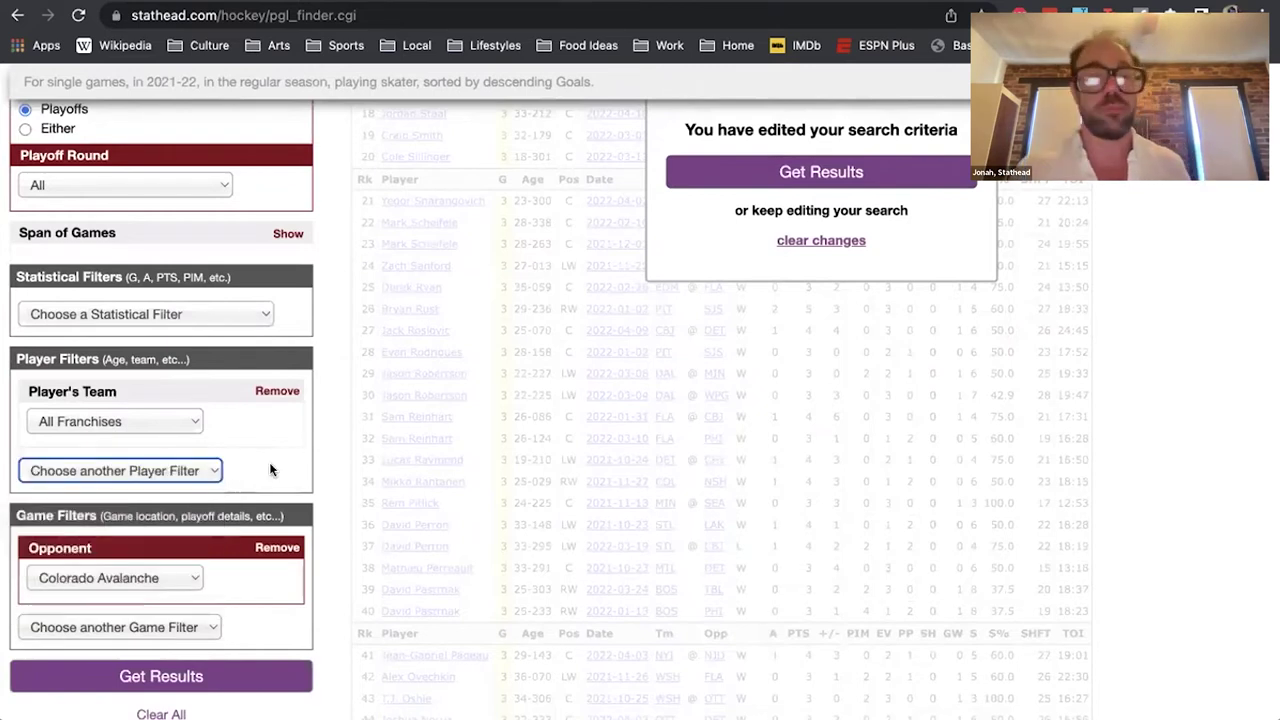
pyautogui.click(189, 627)
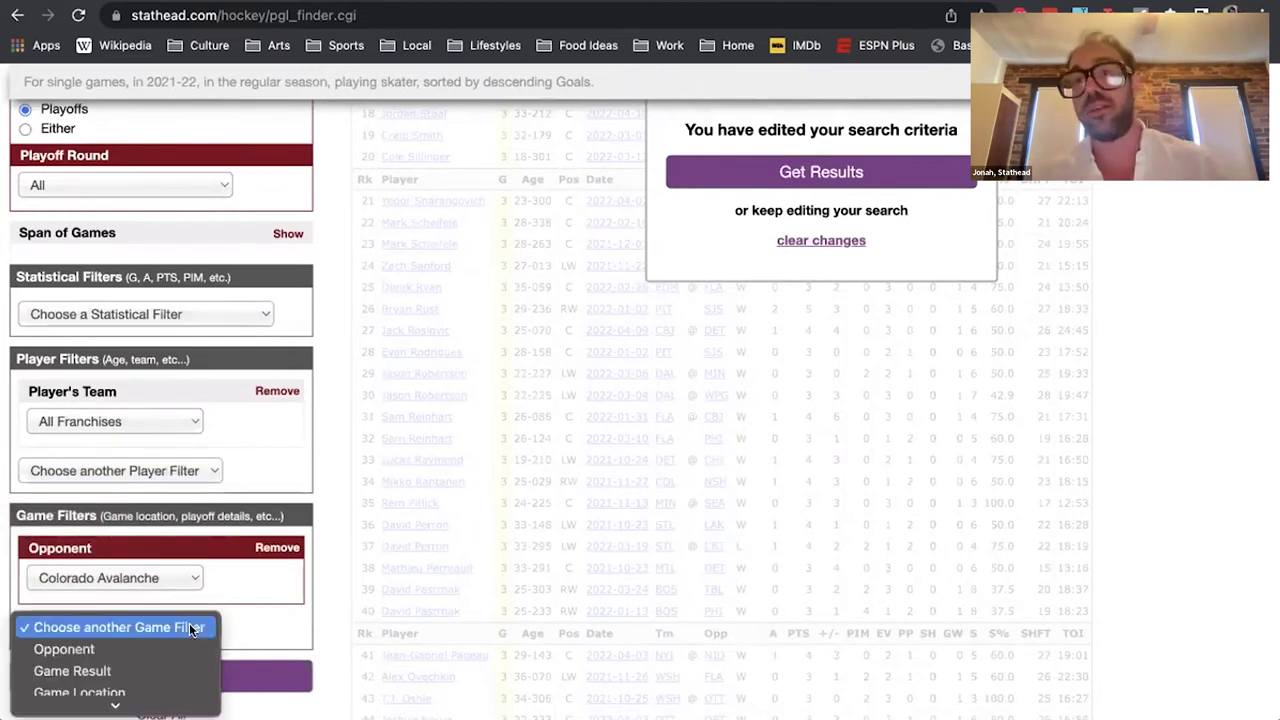
pyautogui.click(286, 480)
pyautogui.scroll(4, 284, 480)
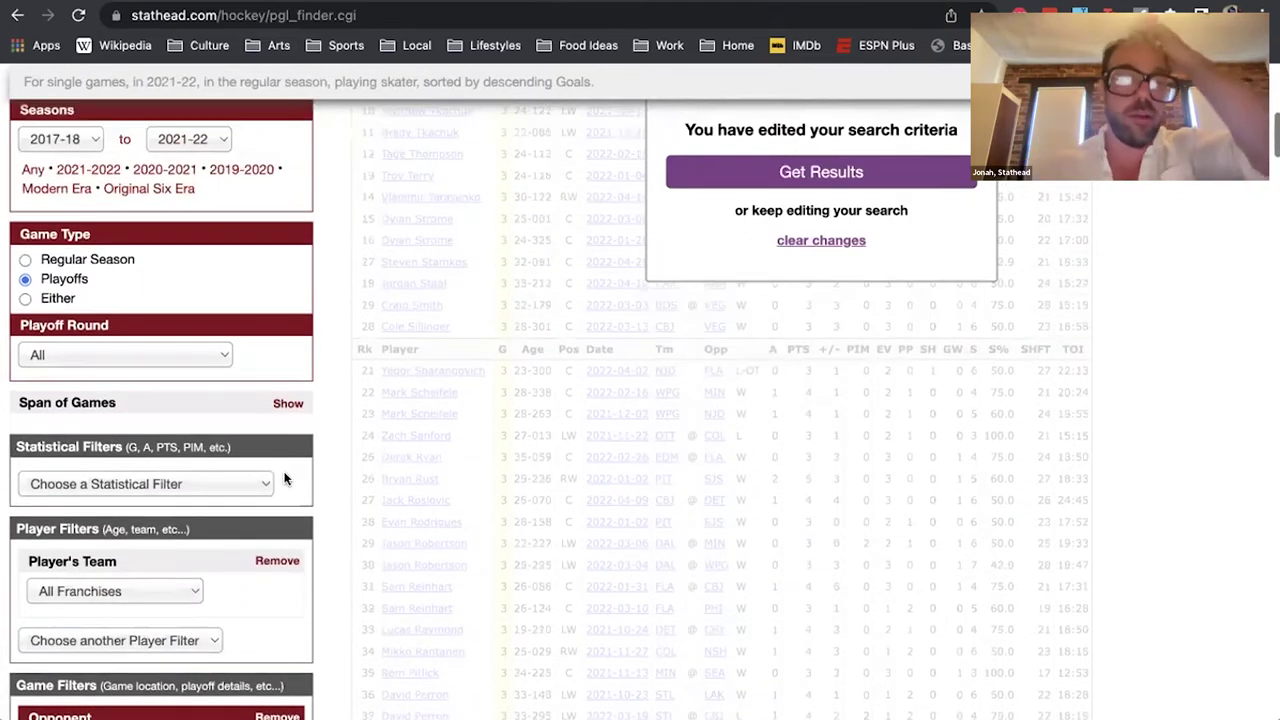
pyautogui.scroll(10, 284, 480)
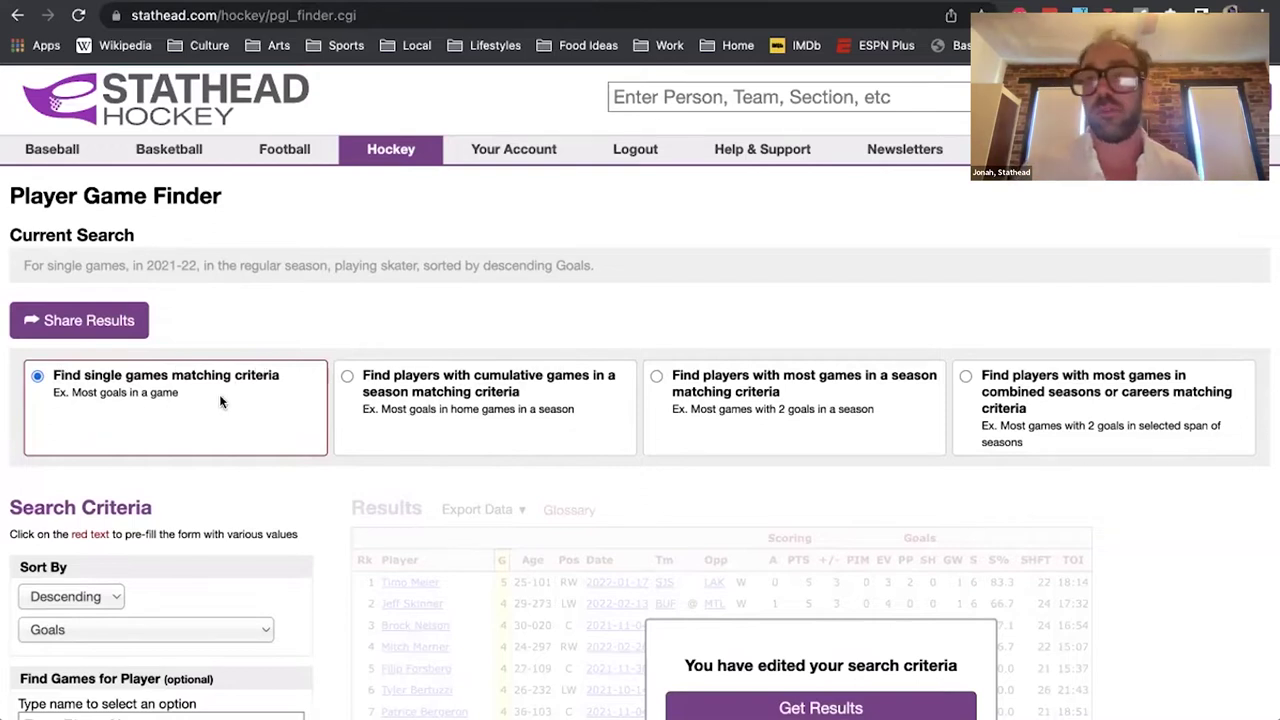
# Get results for single playoff games against the Colorado Avalanche from 2017-18 to 2021-22 and look through the players ranked by goals
pyautogui.scroll(-3, 674, 620)
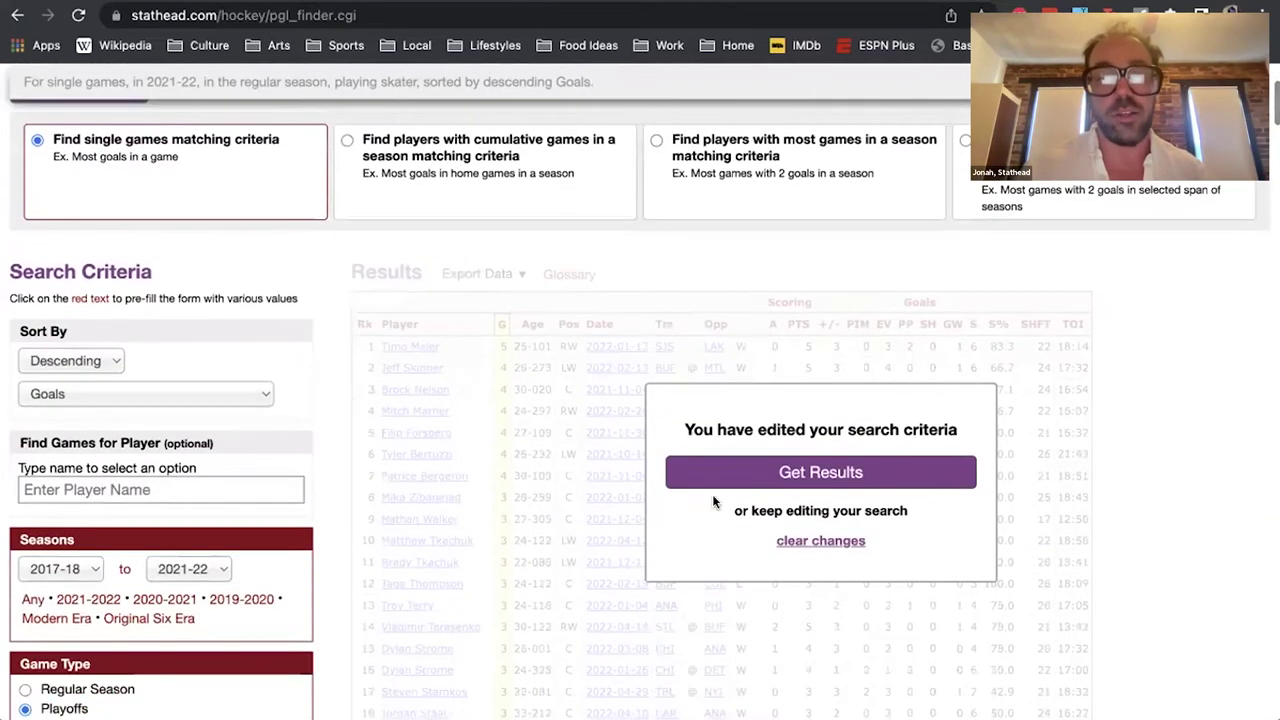
pyautogui.click(732, 472)
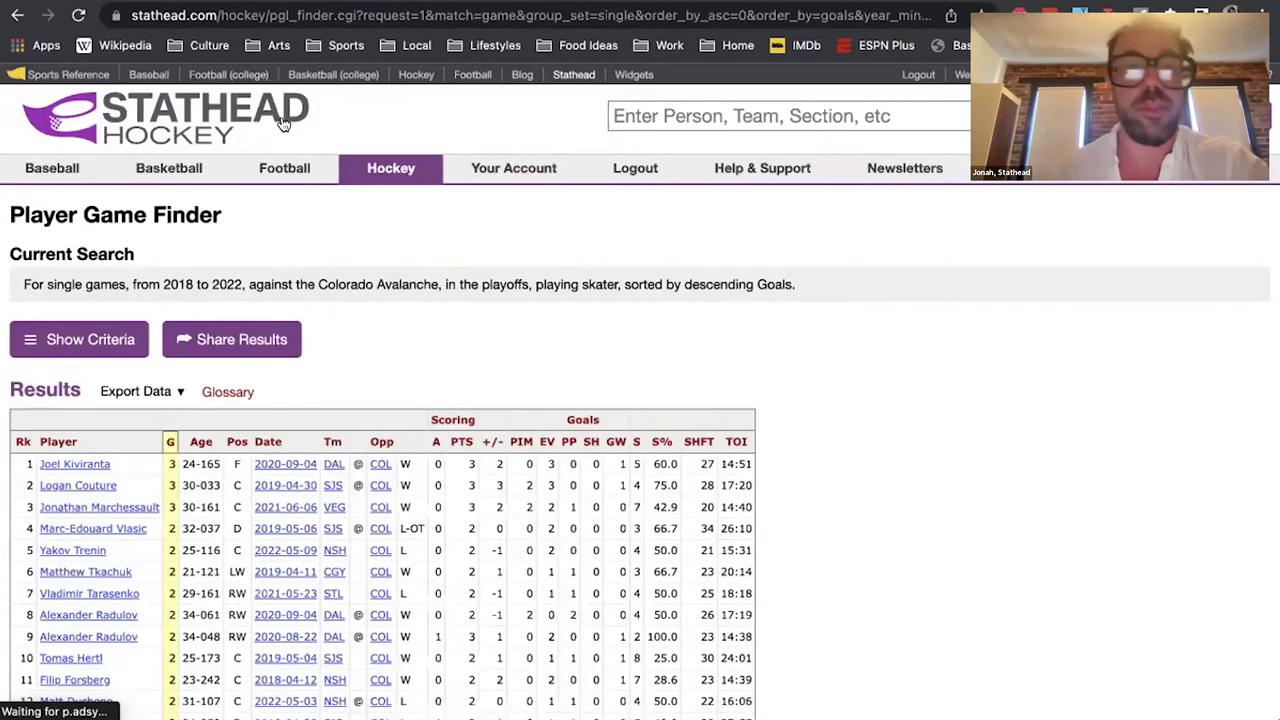
pyautogui.scroll(-1, 126, 413)
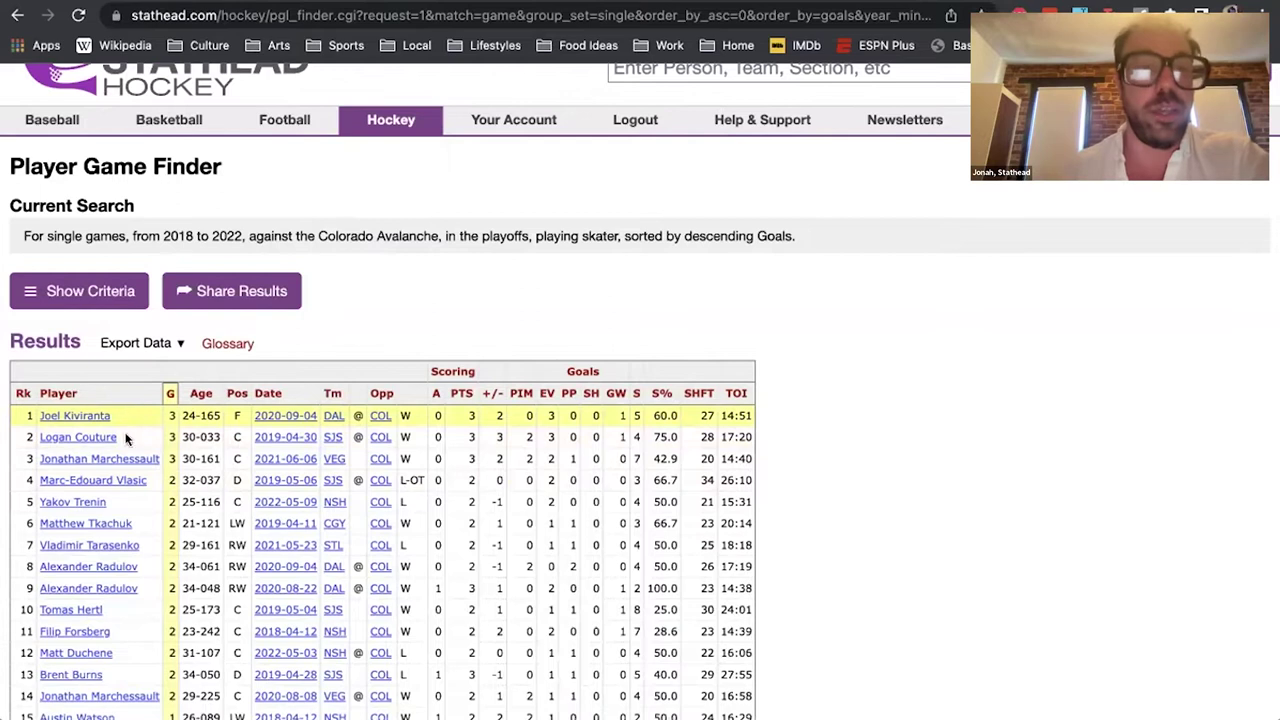
pyautogui.scroll(-1, 139, 430)
pyautogui.scroll(-3, 139, 425)
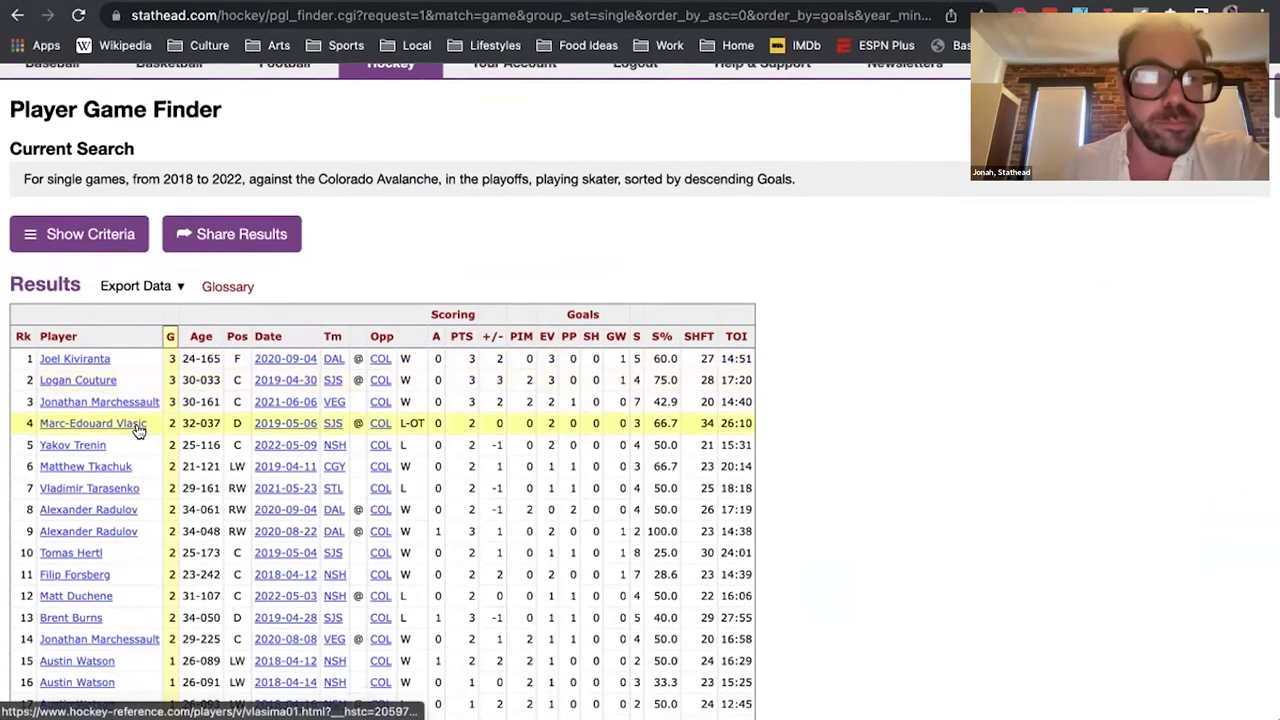
pyautogui.scroll(-3, 126, 500)
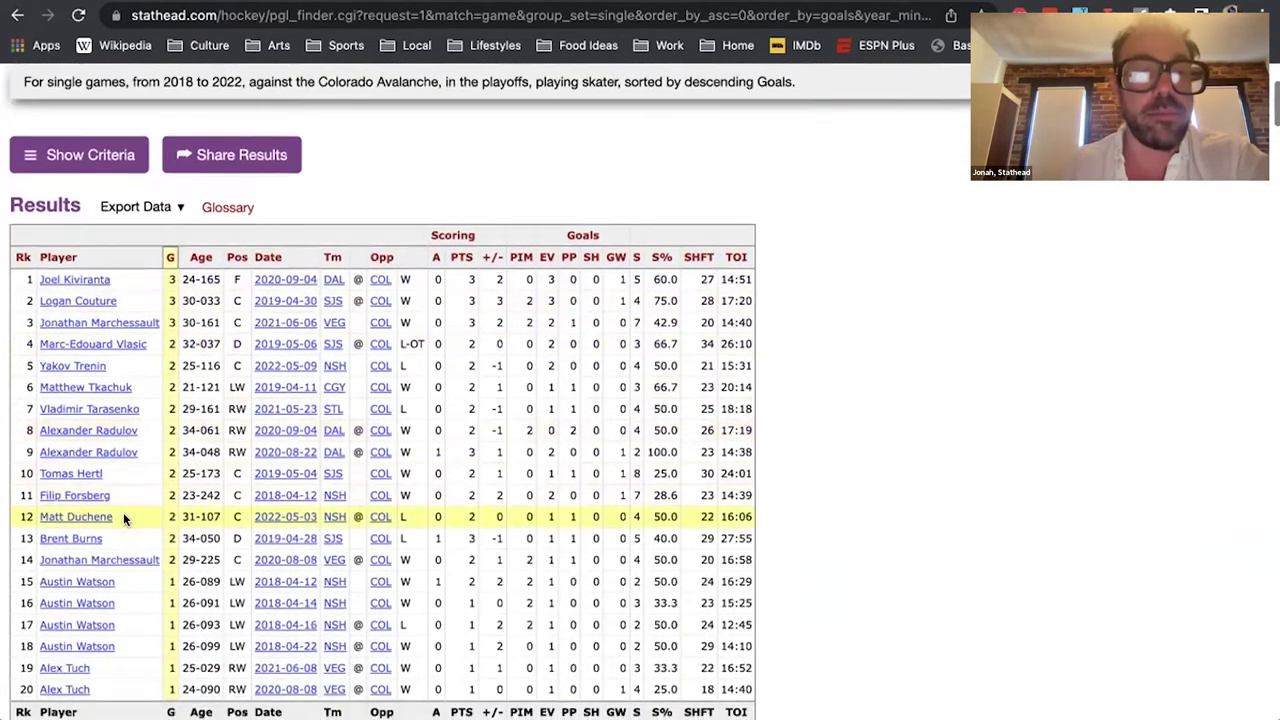
pyautogui.scroll(-4, 118, 555)
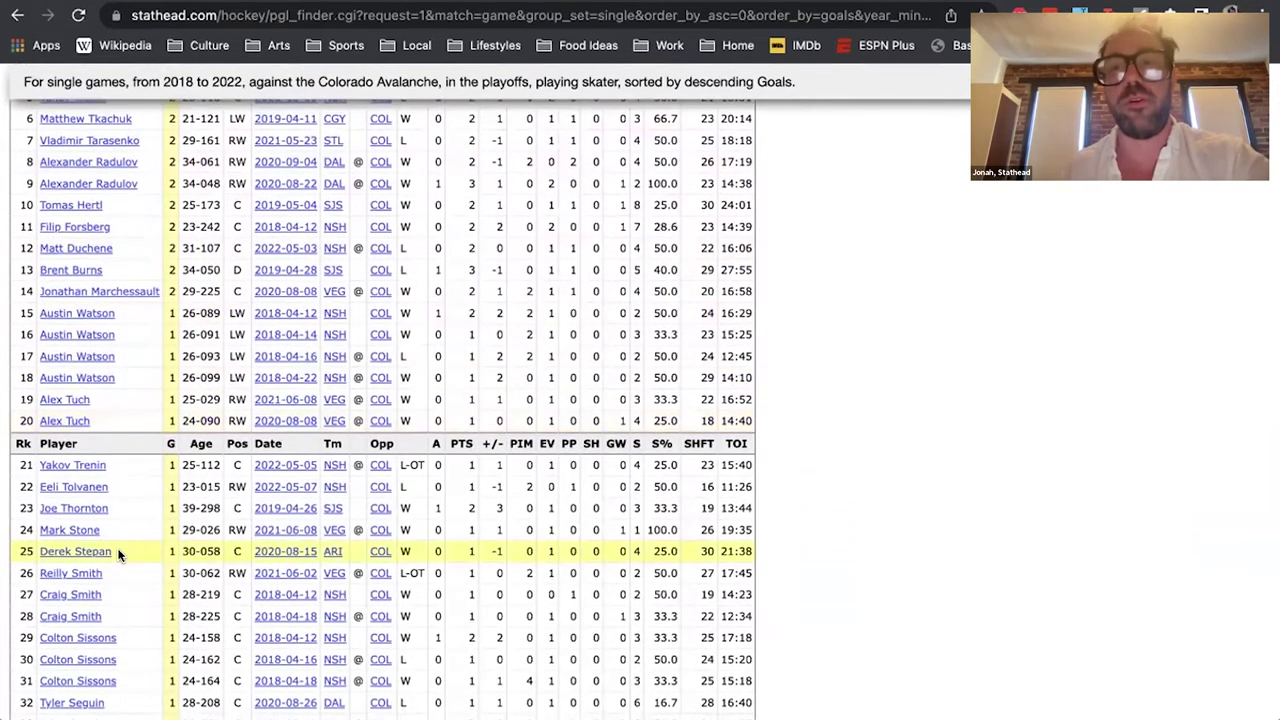
pyautogui.scroll(10, 118, 555)
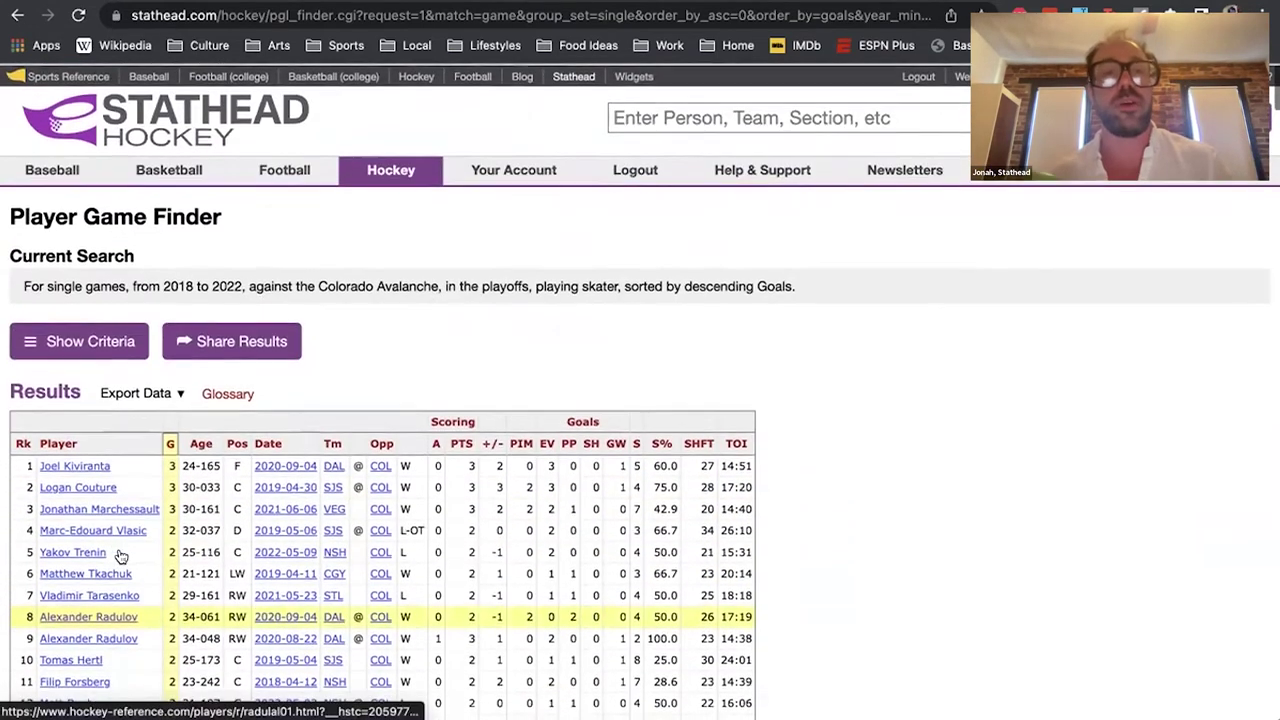
# Change the search to players with cumulative games matching the criteria, grouped over course of career, and get the results
pyautogui.click(28, 341)
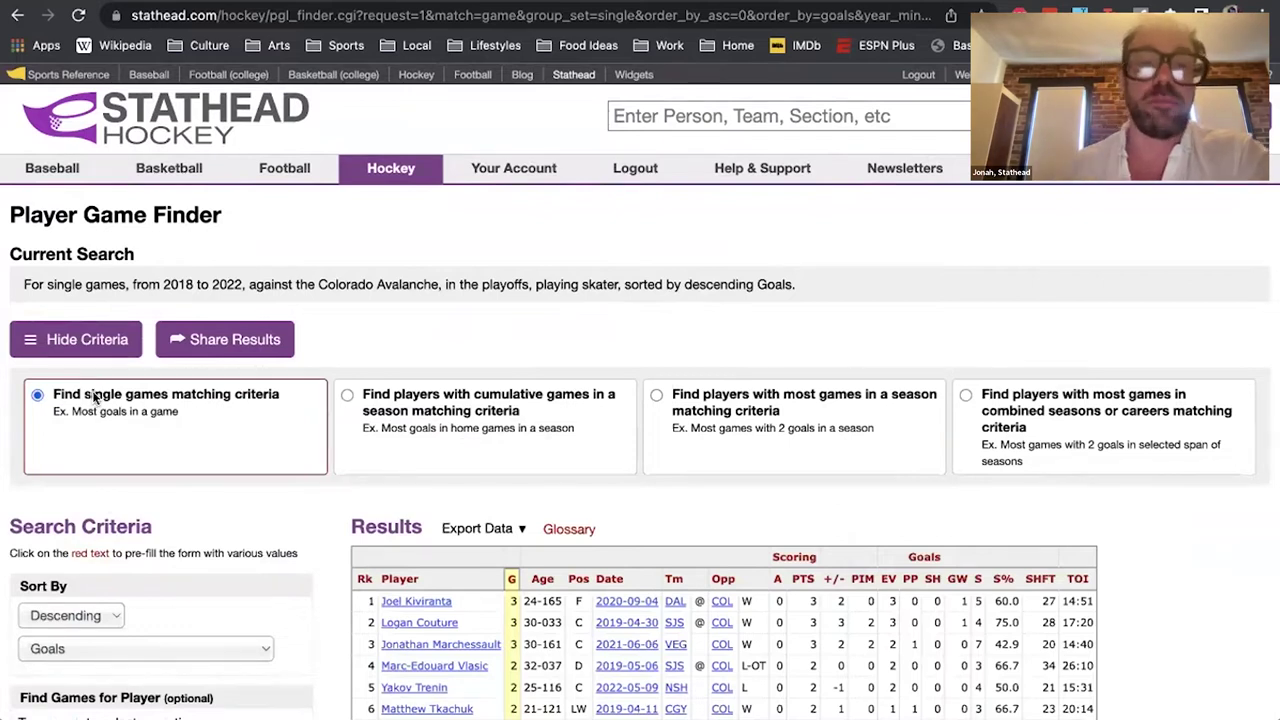
pyautogui.click(414, 412)
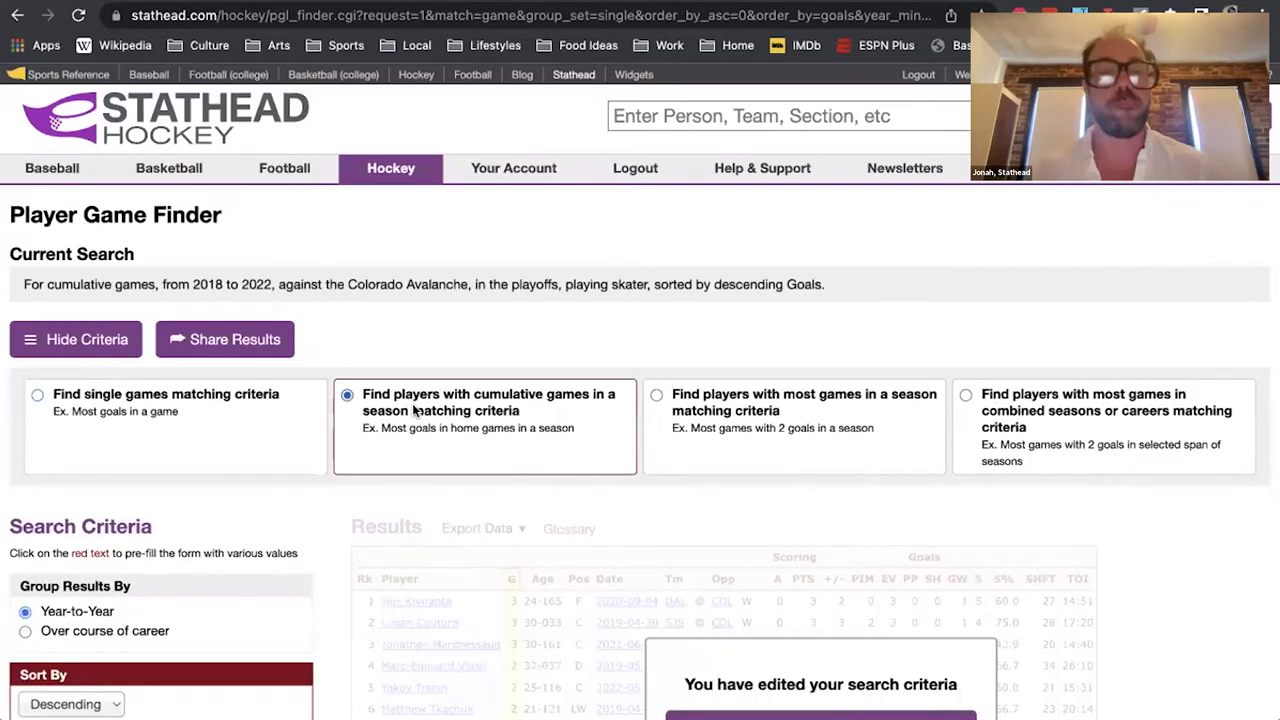
pyautogui.scroll(-2, 413, 405)
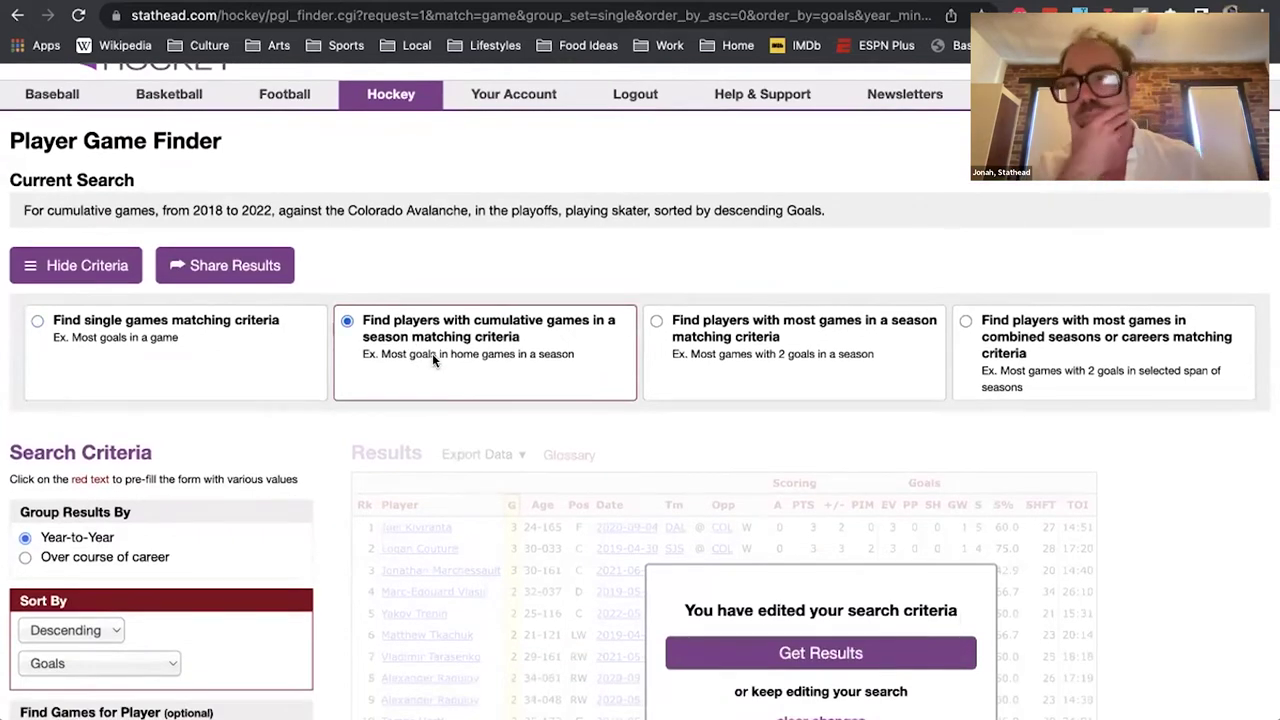
pyautogui.click(96, 558)
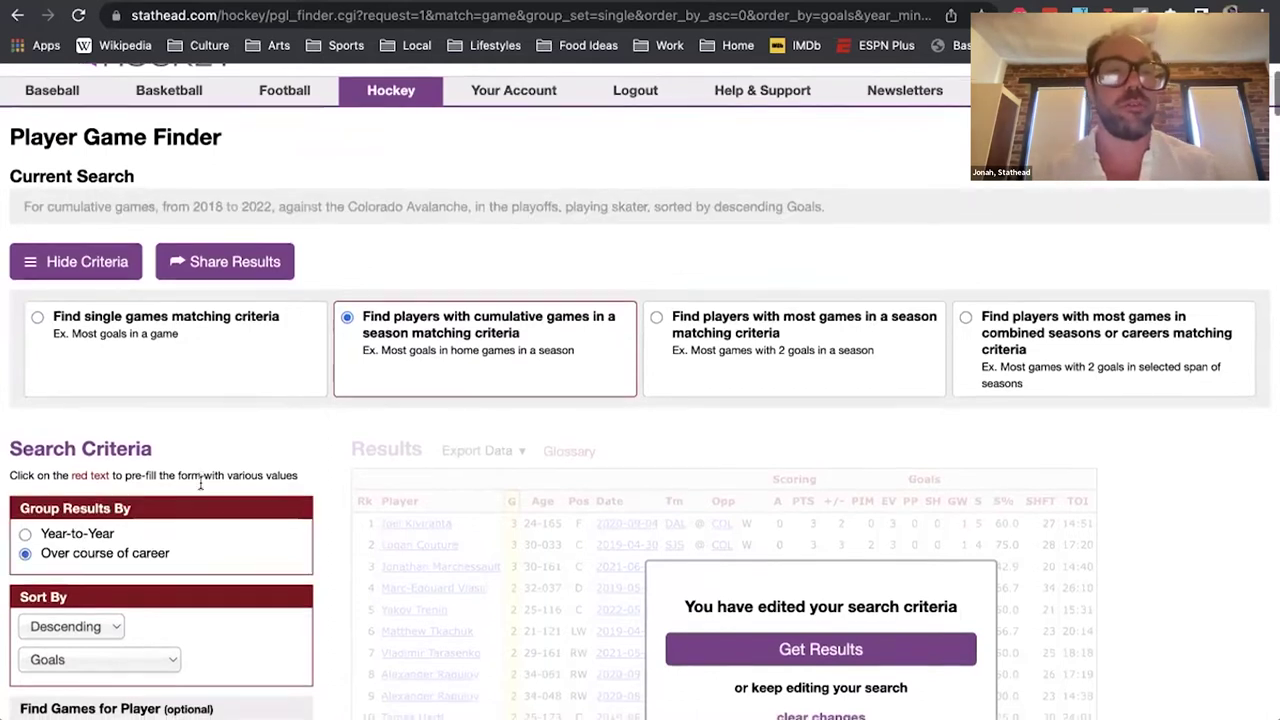
pyautogui.scroll(-2, 210, 480)
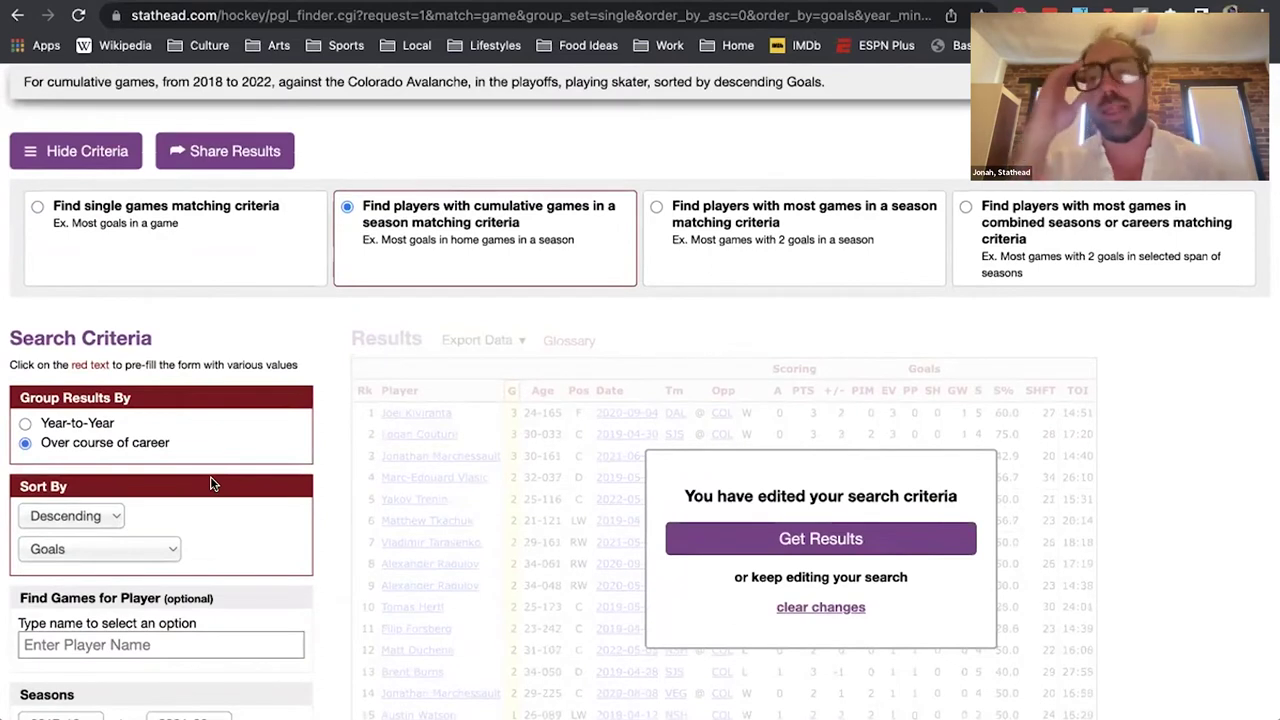
pyautogui.click(795, 548)
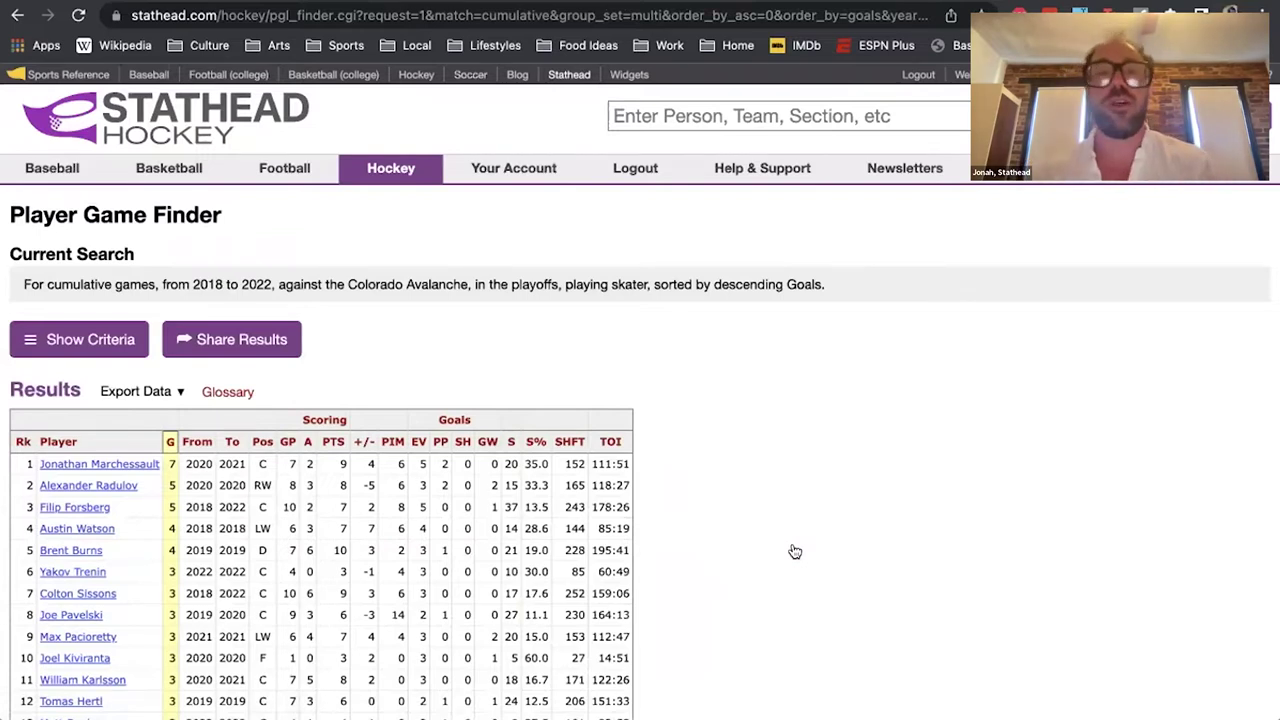
# Check the search criteria briefly, then examine the list of players' cumulative playoff goals against the Colorado Avalanche
pyautogui.click(110, 340)
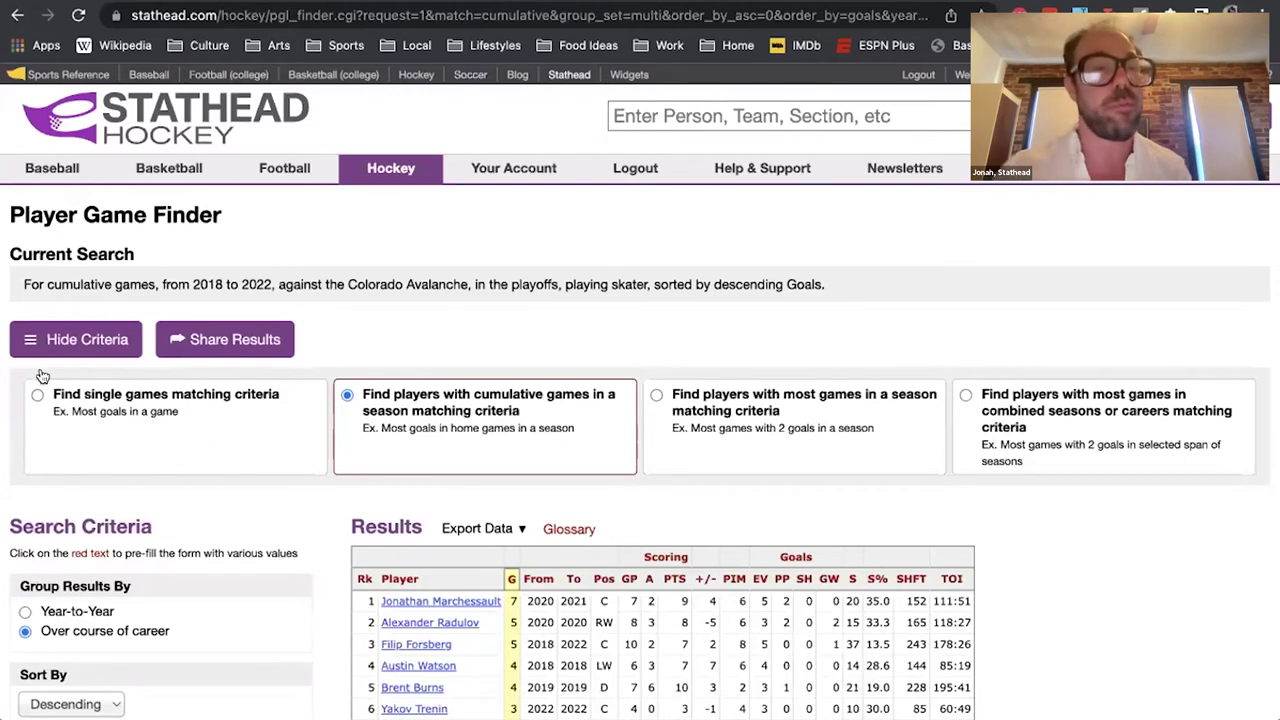
pyautogui.click(52, 342)
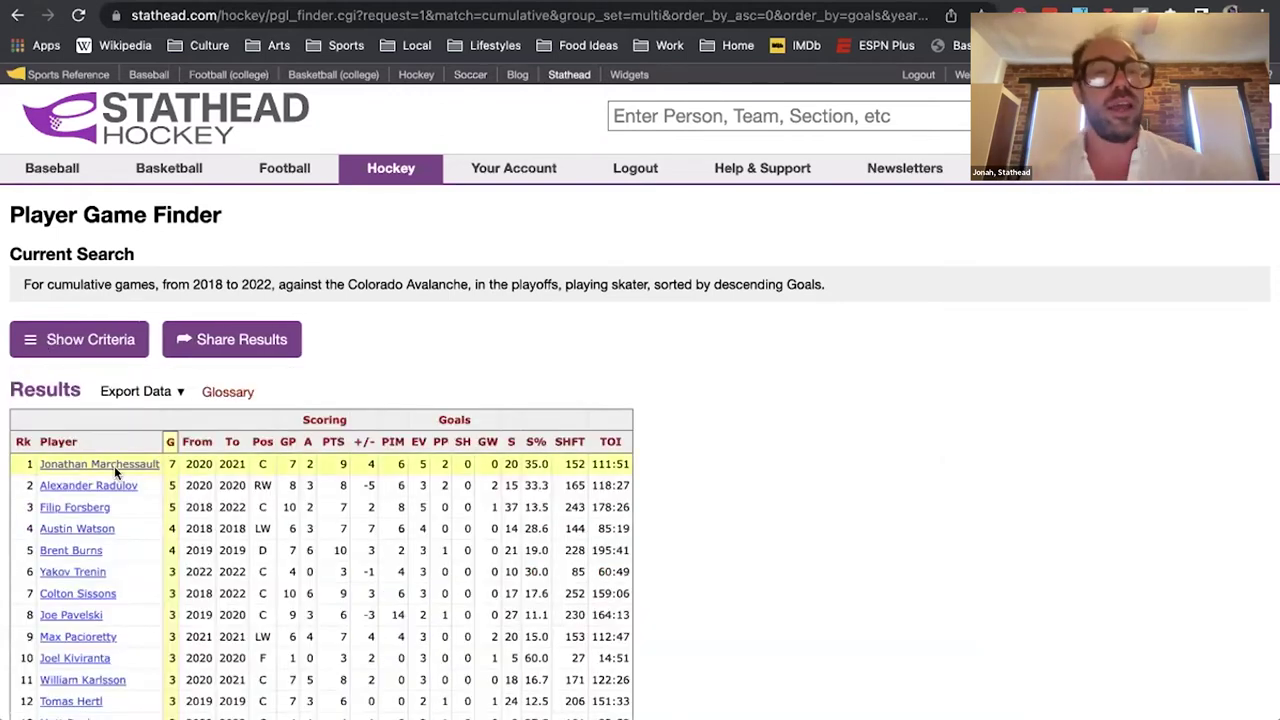
pyautogui.scroll(-1, 114, 464)
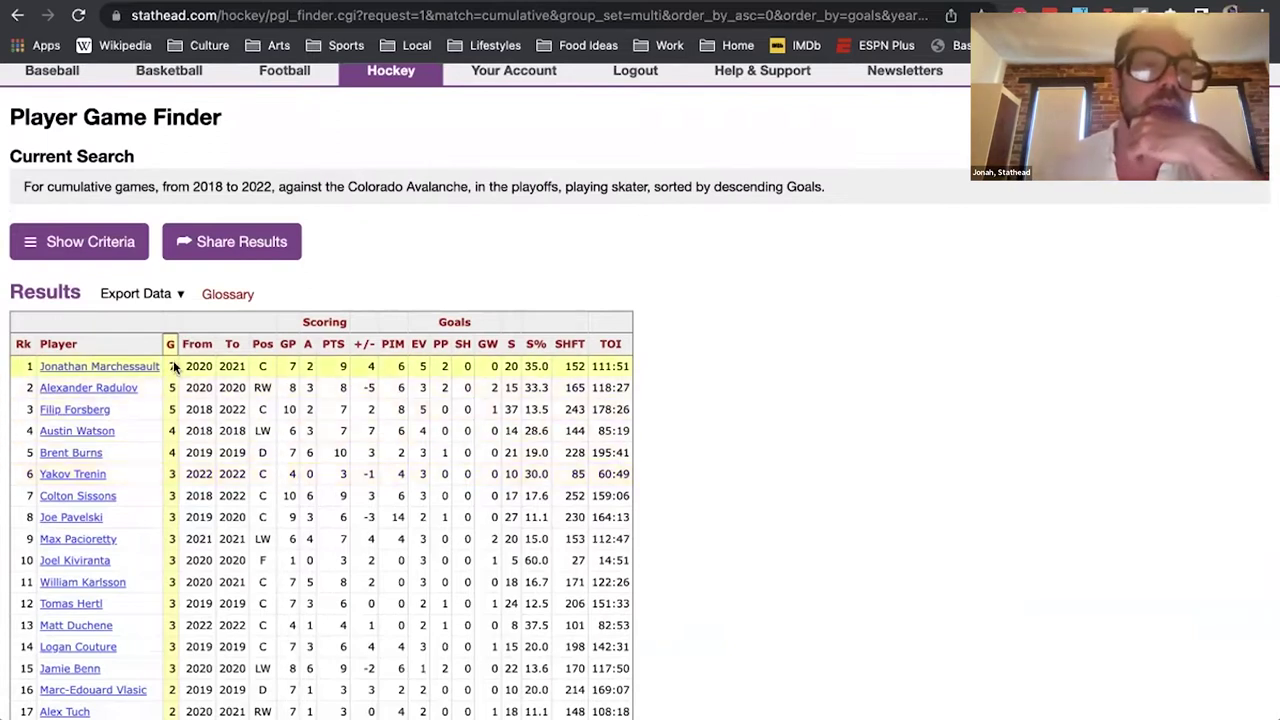
pyautogui.scroll(-5, 184, 461)
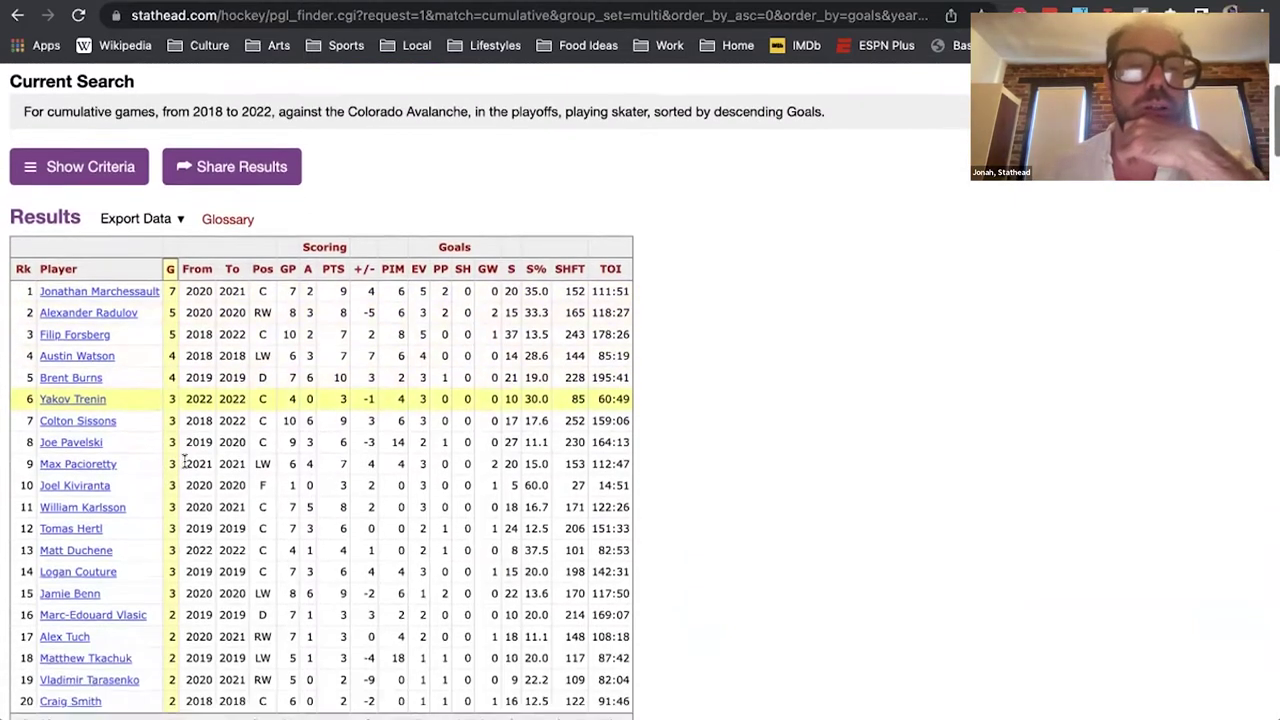
pyautogui.scroll(8, 184, 470)
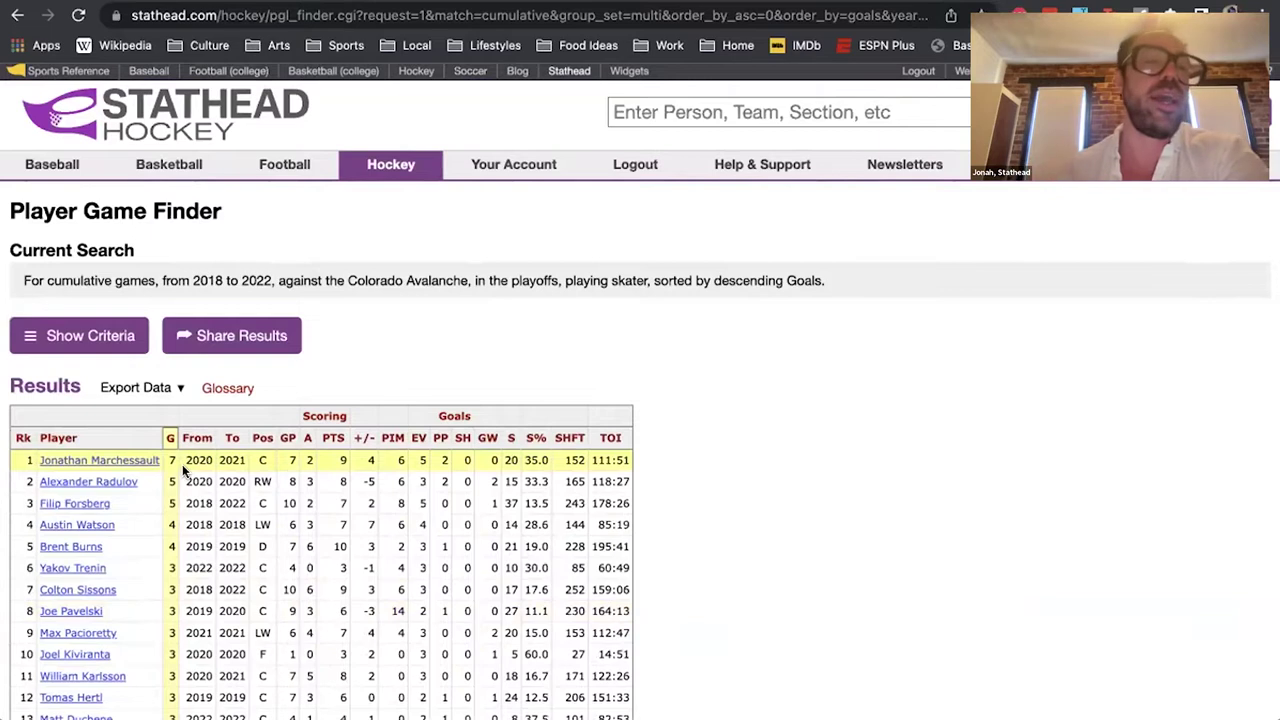
# Sort the cumulative results by points and look through the full player list
pyautogui.click(335, 443)
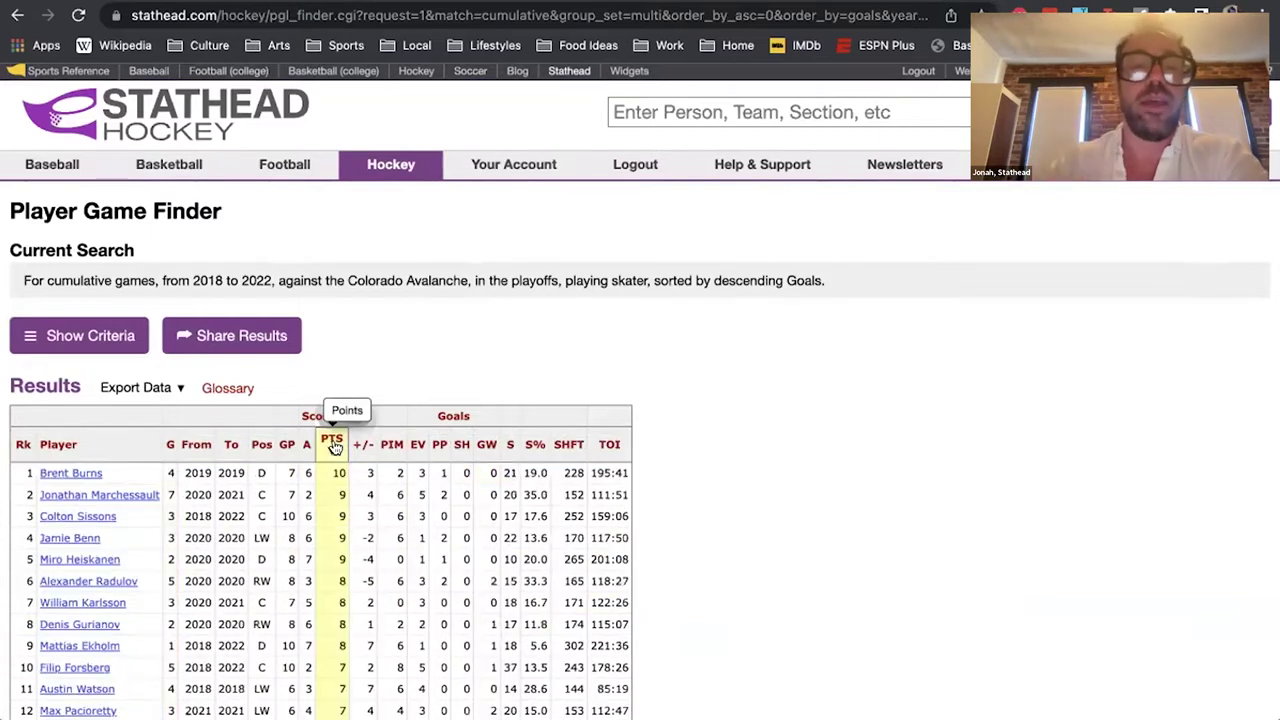
pyautogui.scroll(-15, 337, 446)
pyautogui.scroll(-10, 337, 446)
pyautogui.scroll(10, 337, 446)
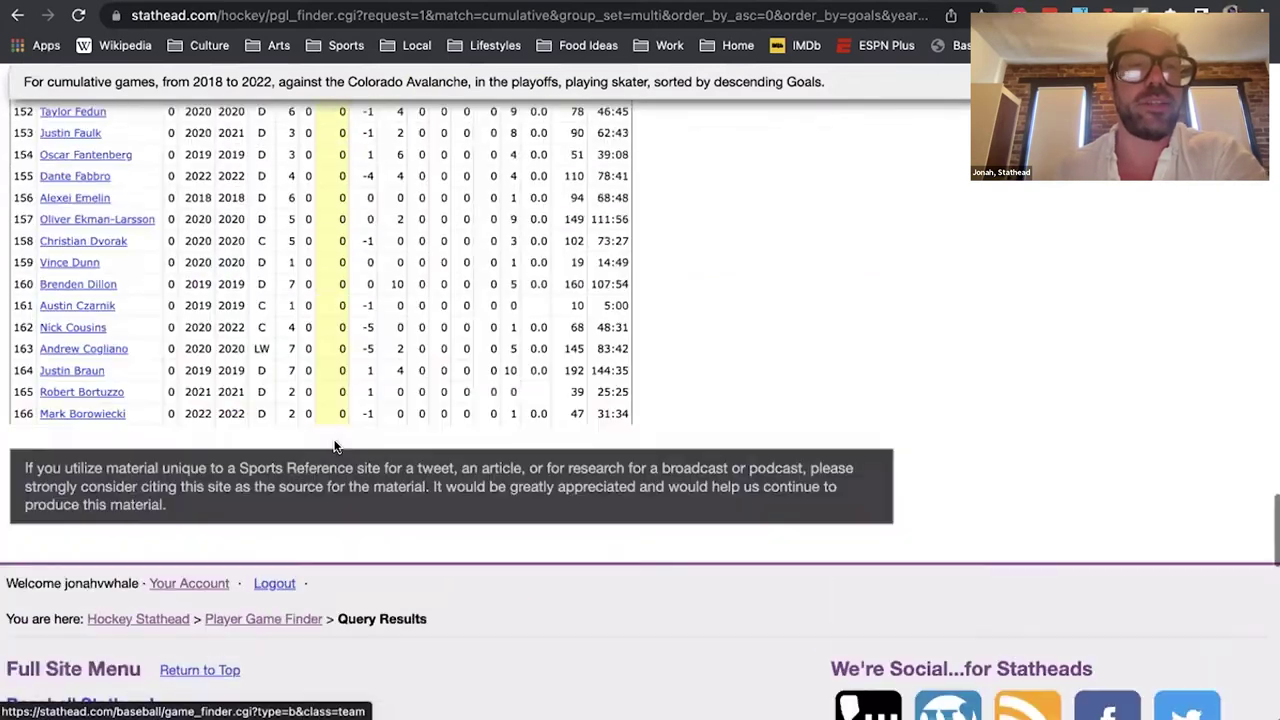
pyautogui.scroll(15, 337, 446)
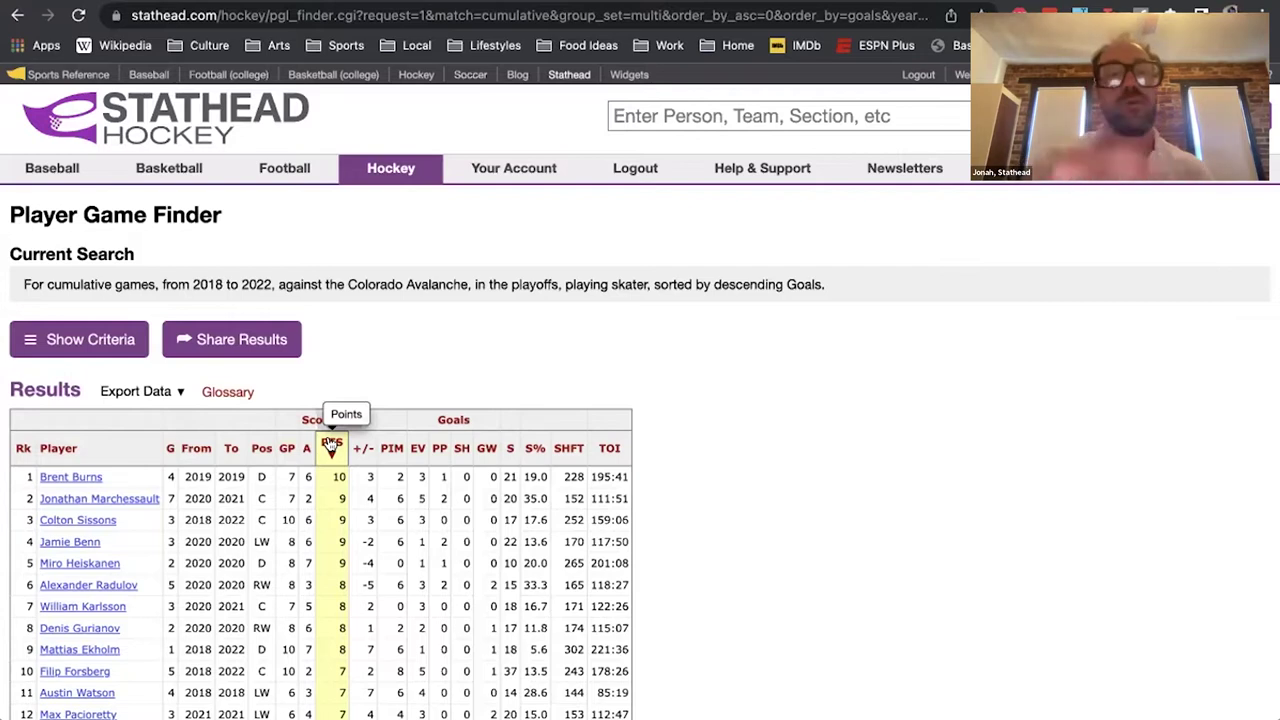
# Sort the results table by time on ice and then by shifts
pyautogui.click(609, 449)
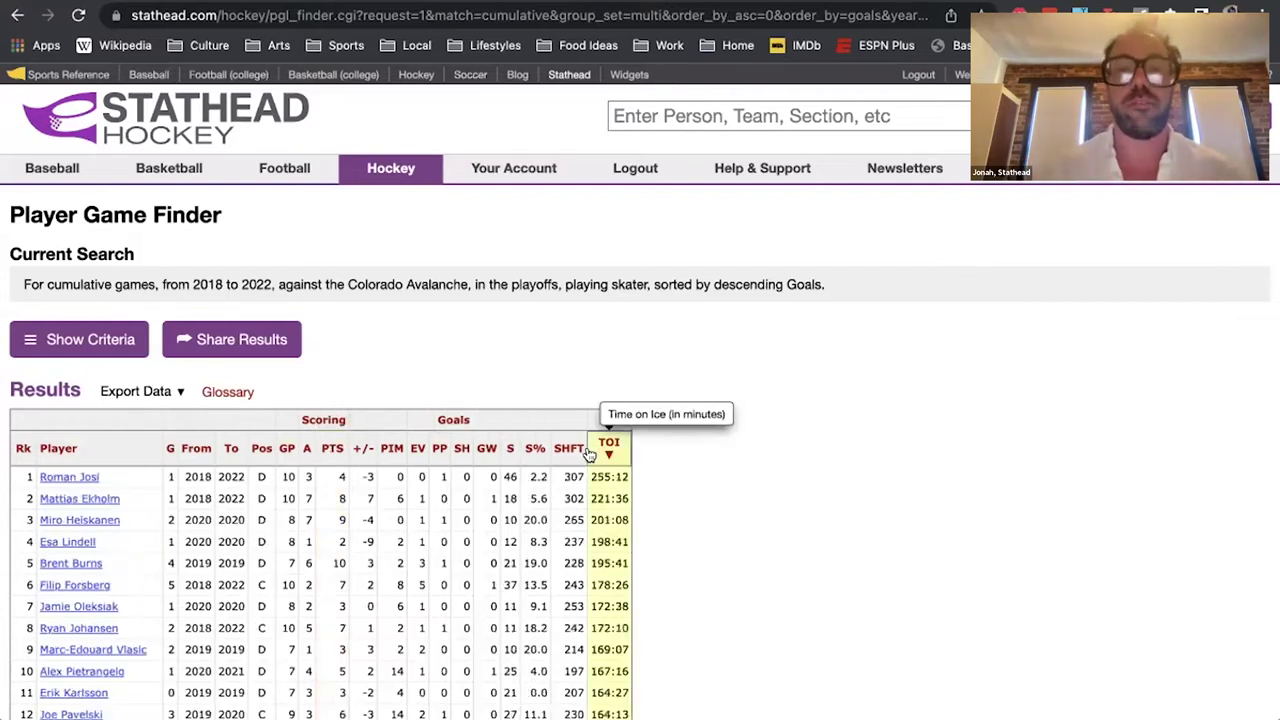
pyautogui.click(567, 450)
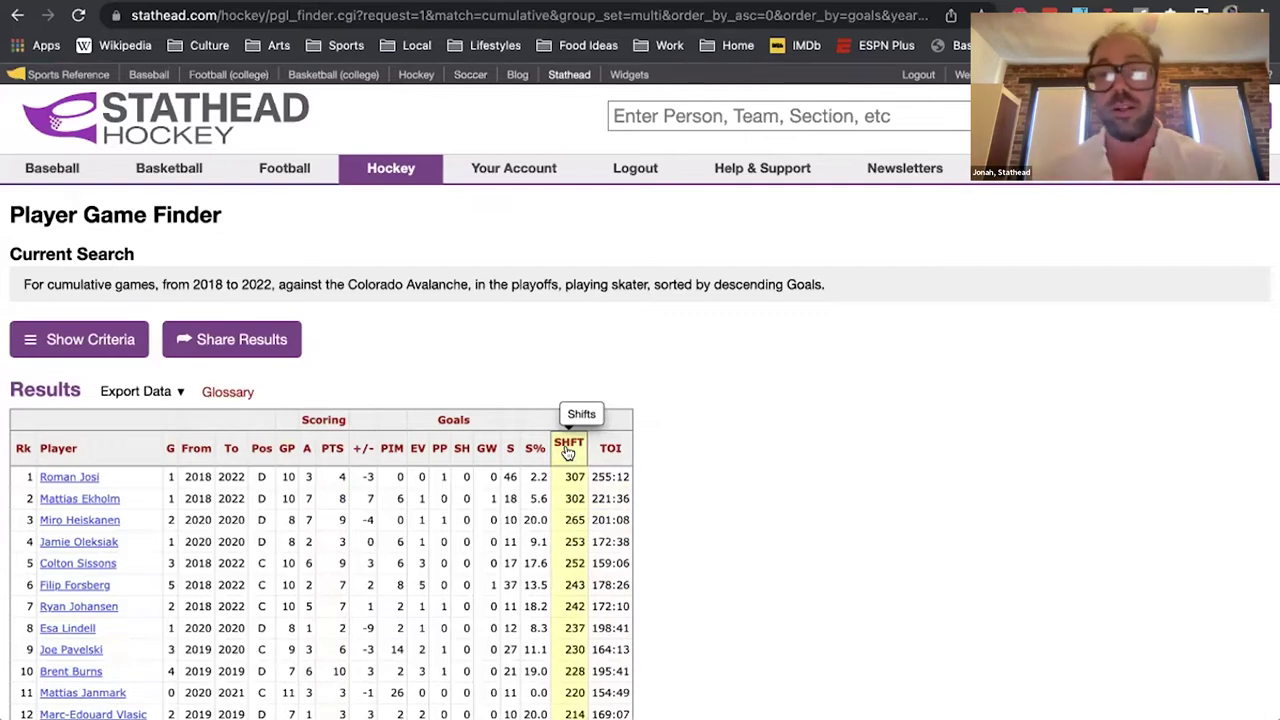
# Show the search criteria again alongside the results sorted by shifts
pyautogui.click(100, 338)
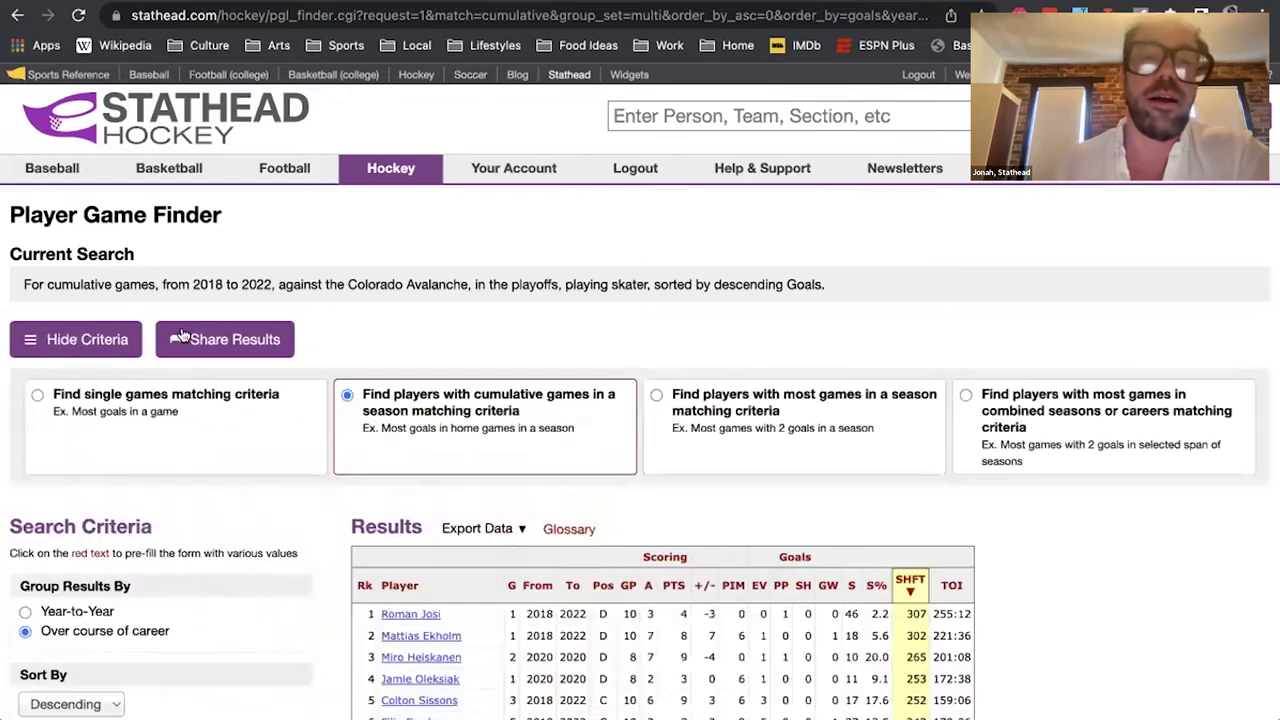
pyautogui.scroll(-1, 246, 326)
pyautogui.scroll(-3, 246, 333)
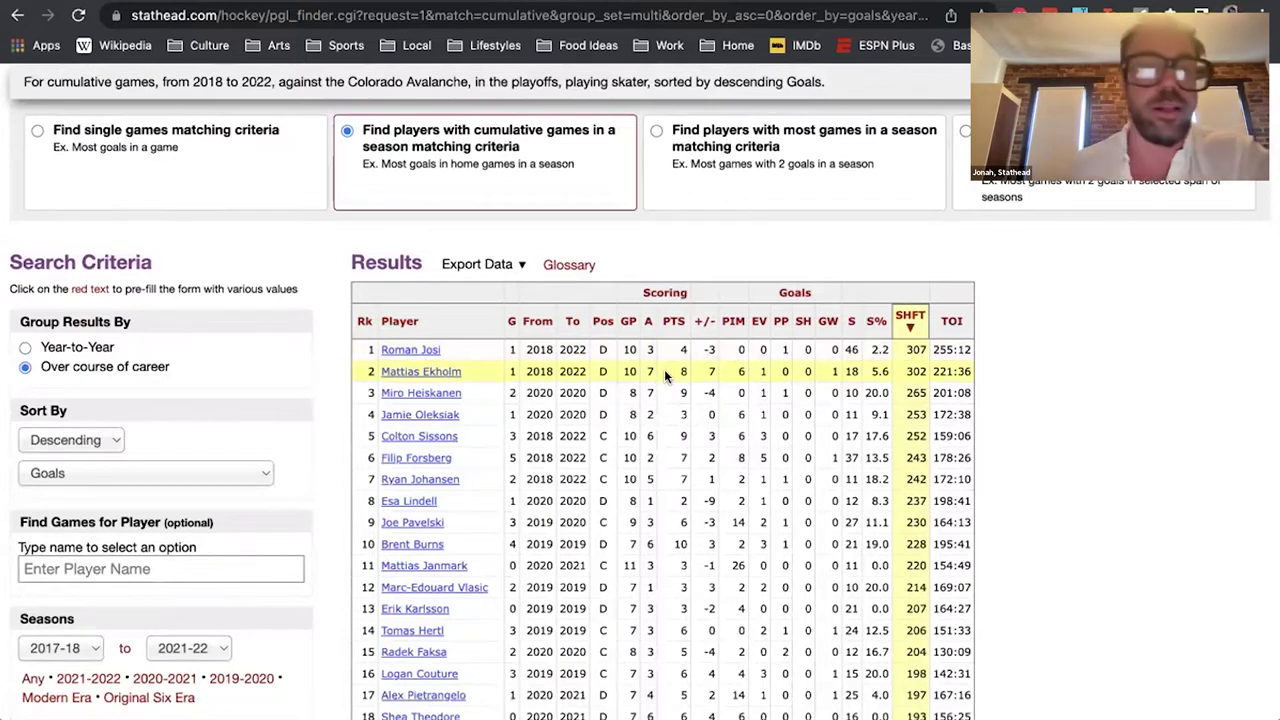
pyautogui.scroll(1, 560, 330)
pyautogui.moveTo(438, 318)
pyautogui.scroll(-1, 430, 312)
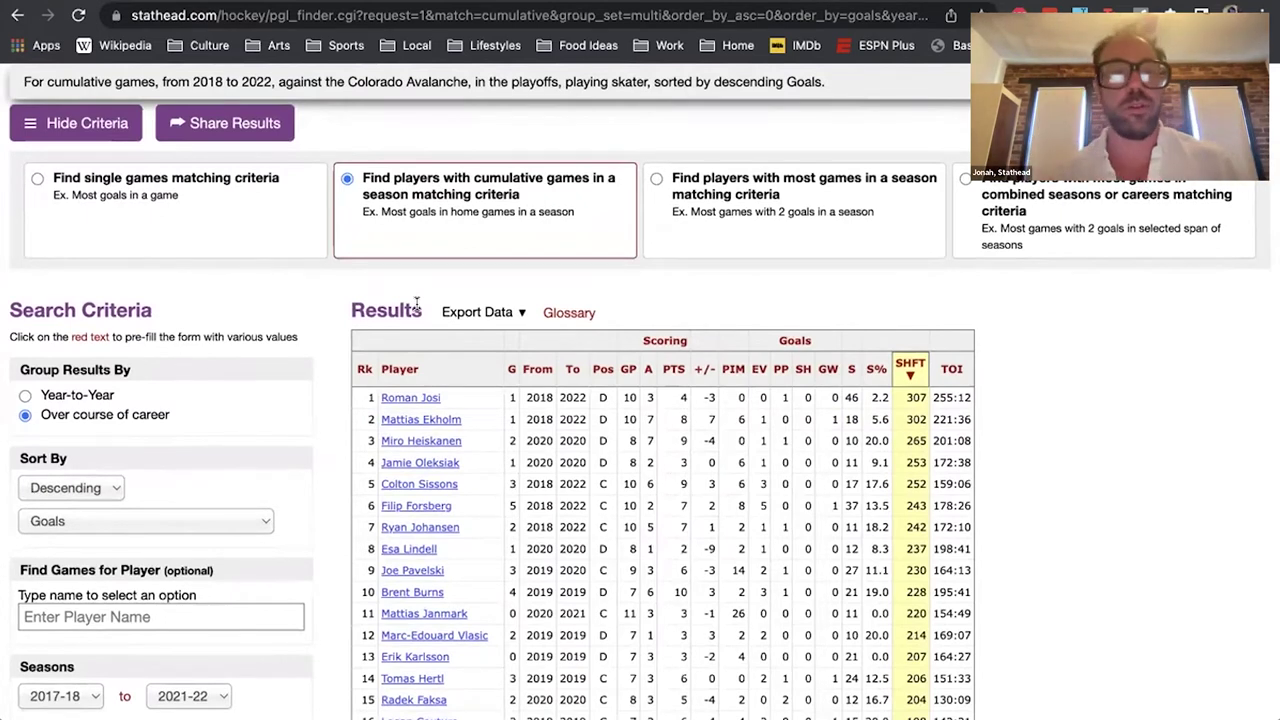
# Review the statistics available for sorting the search and the statistical, player and game filter sections
pyautogui.scroll(-4, 416, 304)
pyautogui.click(152, 340)
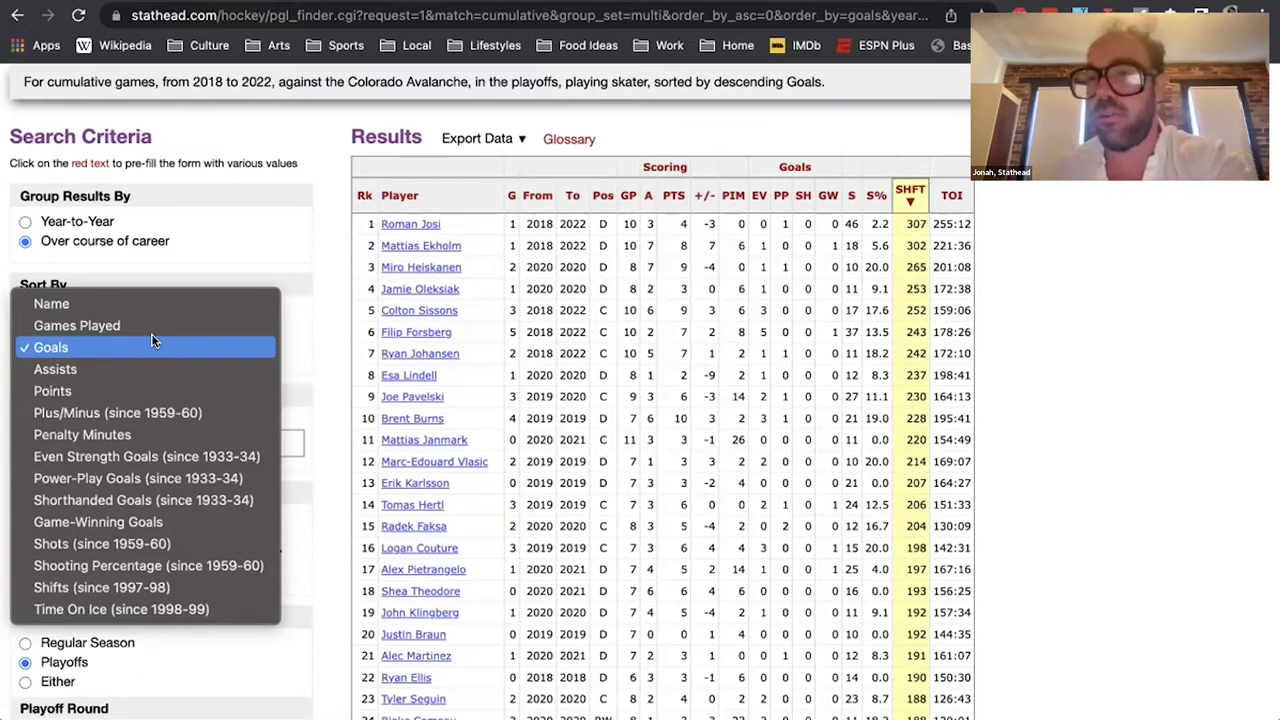
pyautogui.click(151, 336)
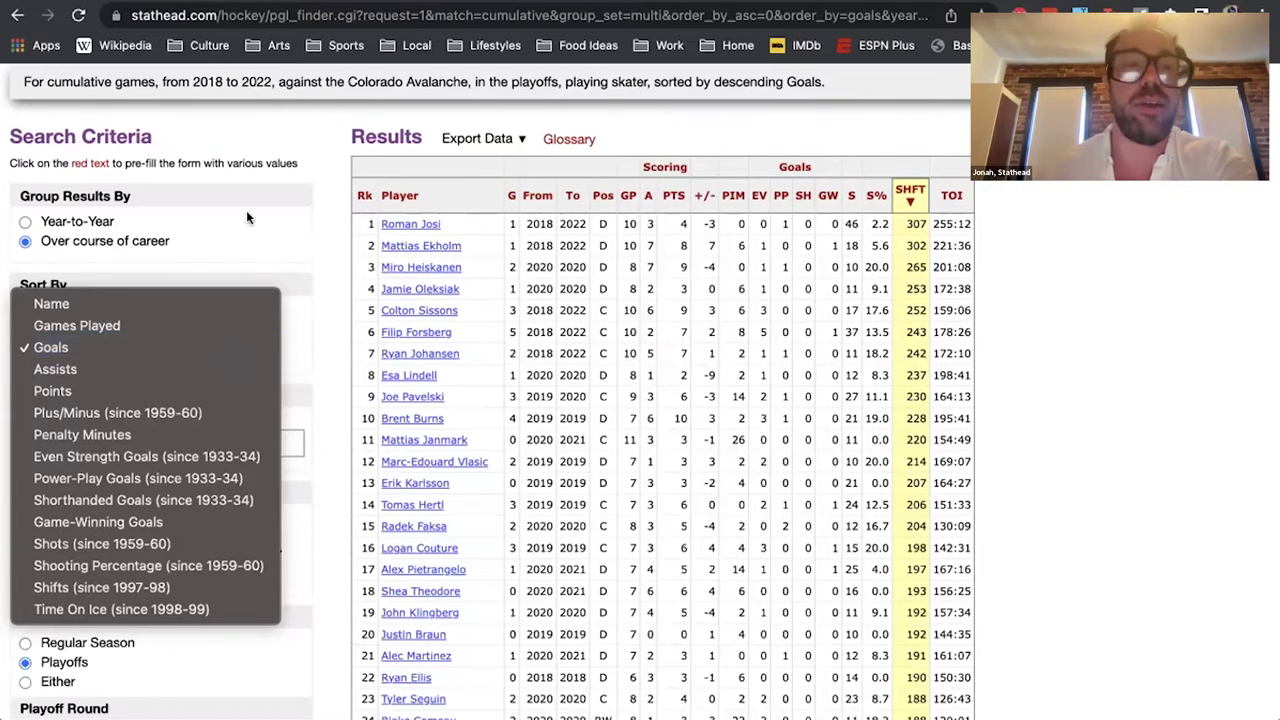
pyautogui.scroll(-3, 325, 218)
pyautogui.scroll(-5, 325, 218)
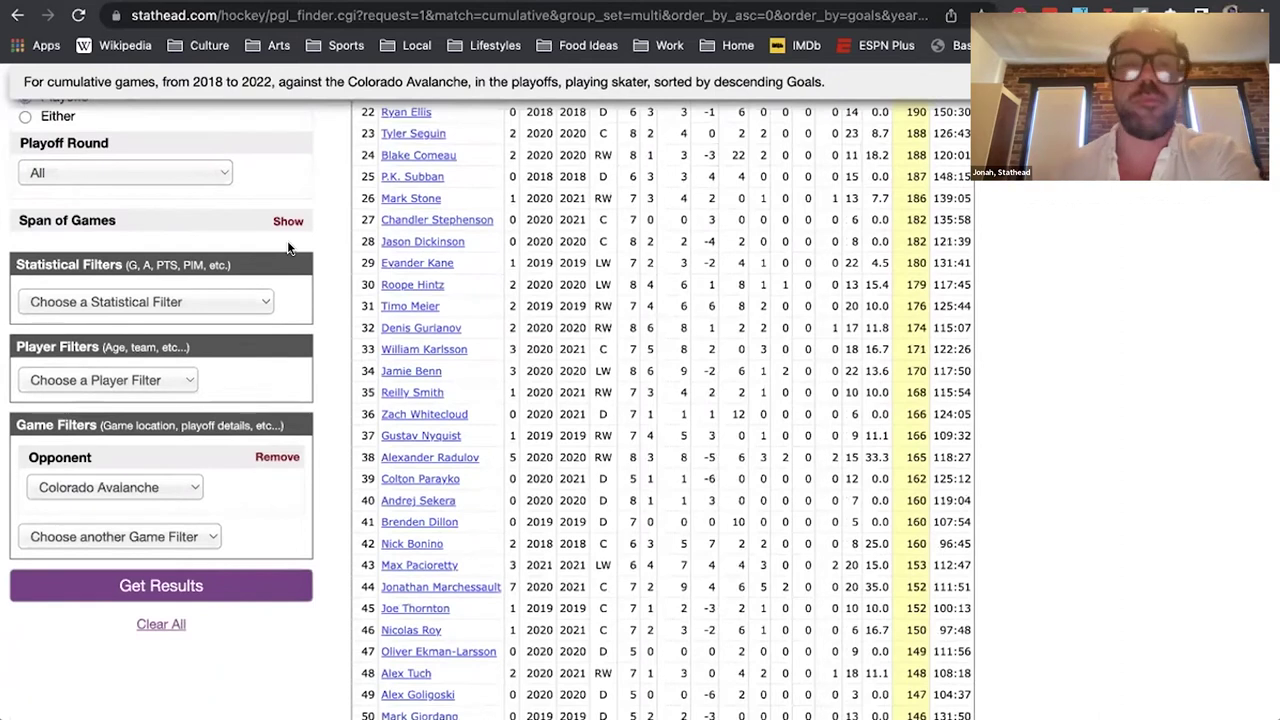
# Add a Position player filter to the search and set it to Goalie
pyautogui.click(130, 378)
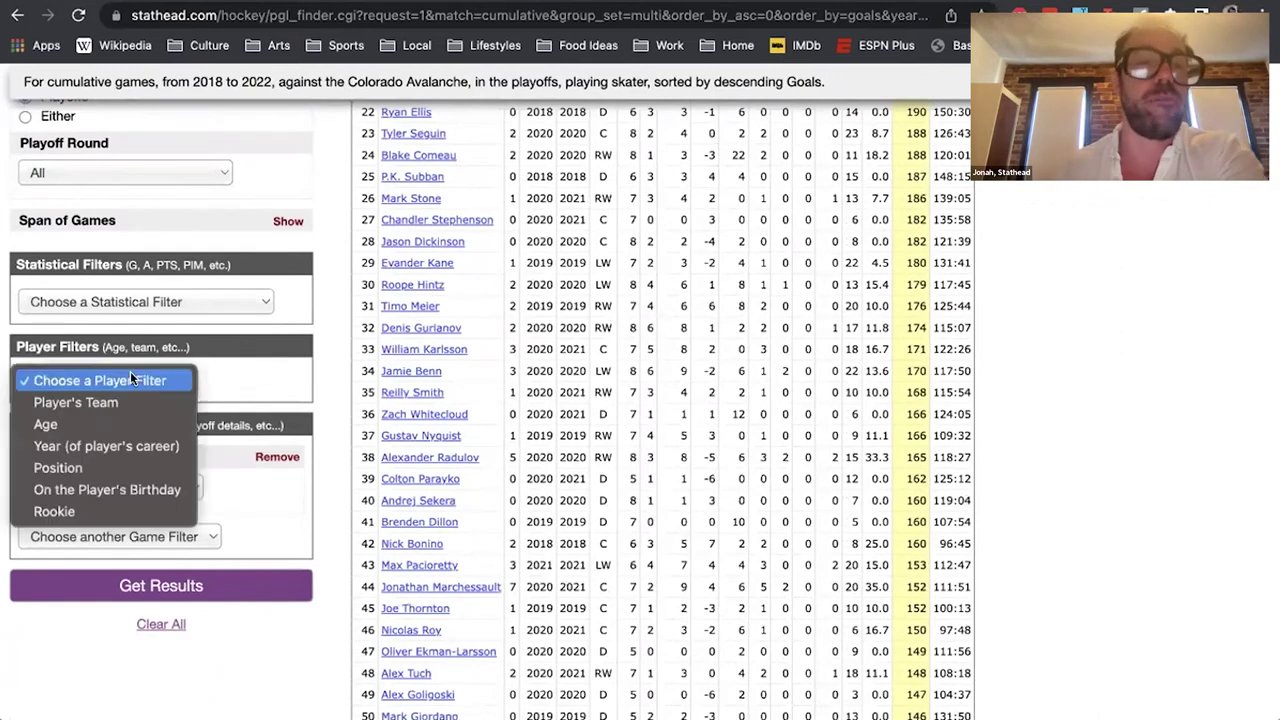
pyautogui.click(118, 467)
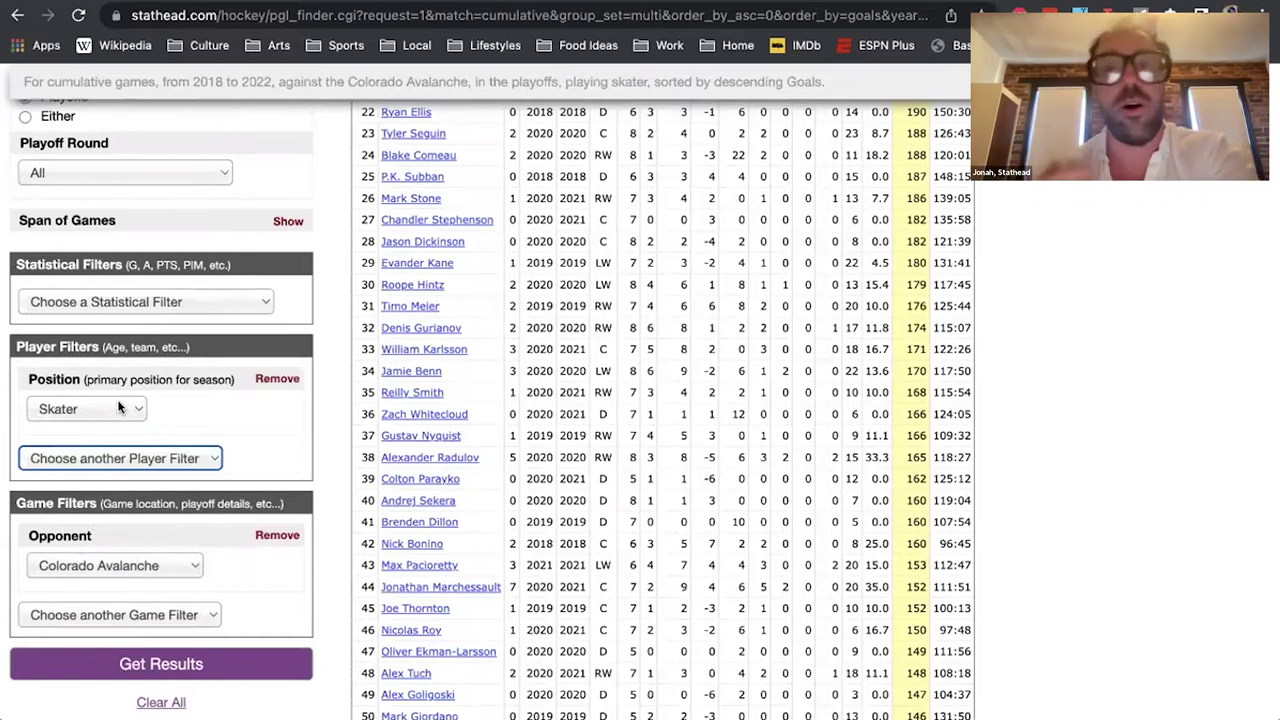
pyautogui.click(134, 293)
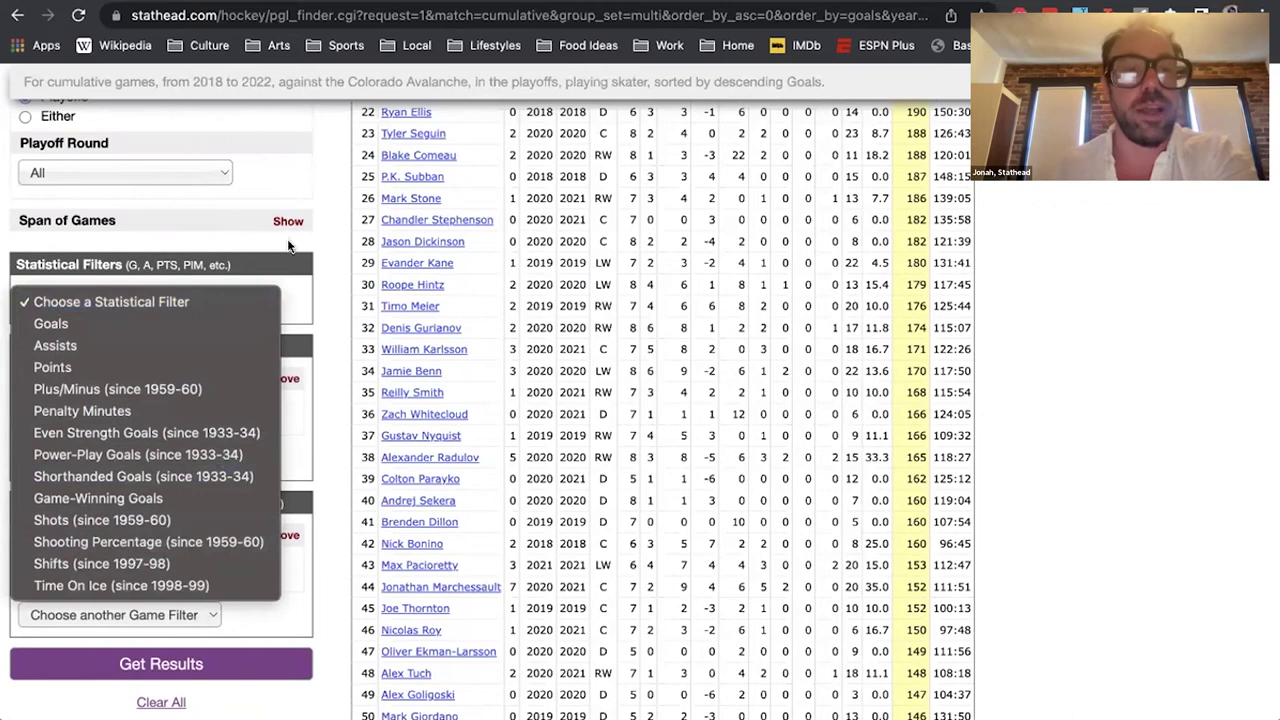
pyautogui.click(318, 251)
pyautogui.click(105, 408)
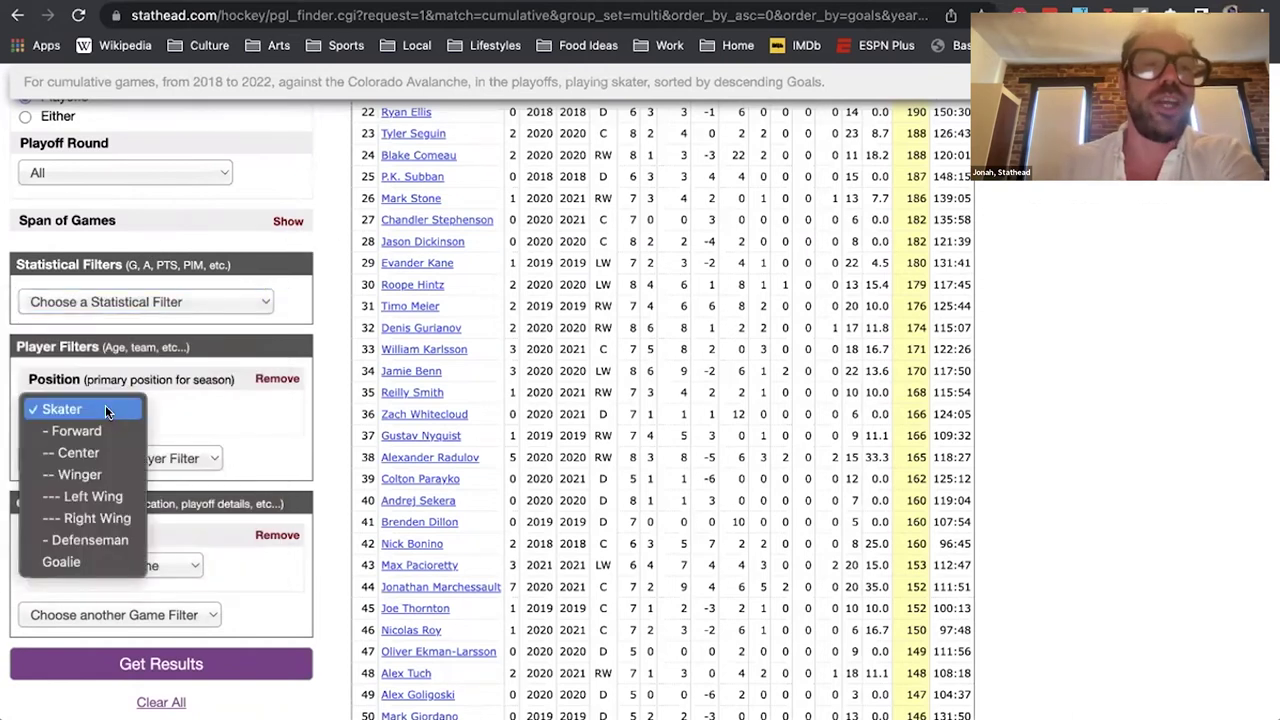
pyautogui.click(69, 564)
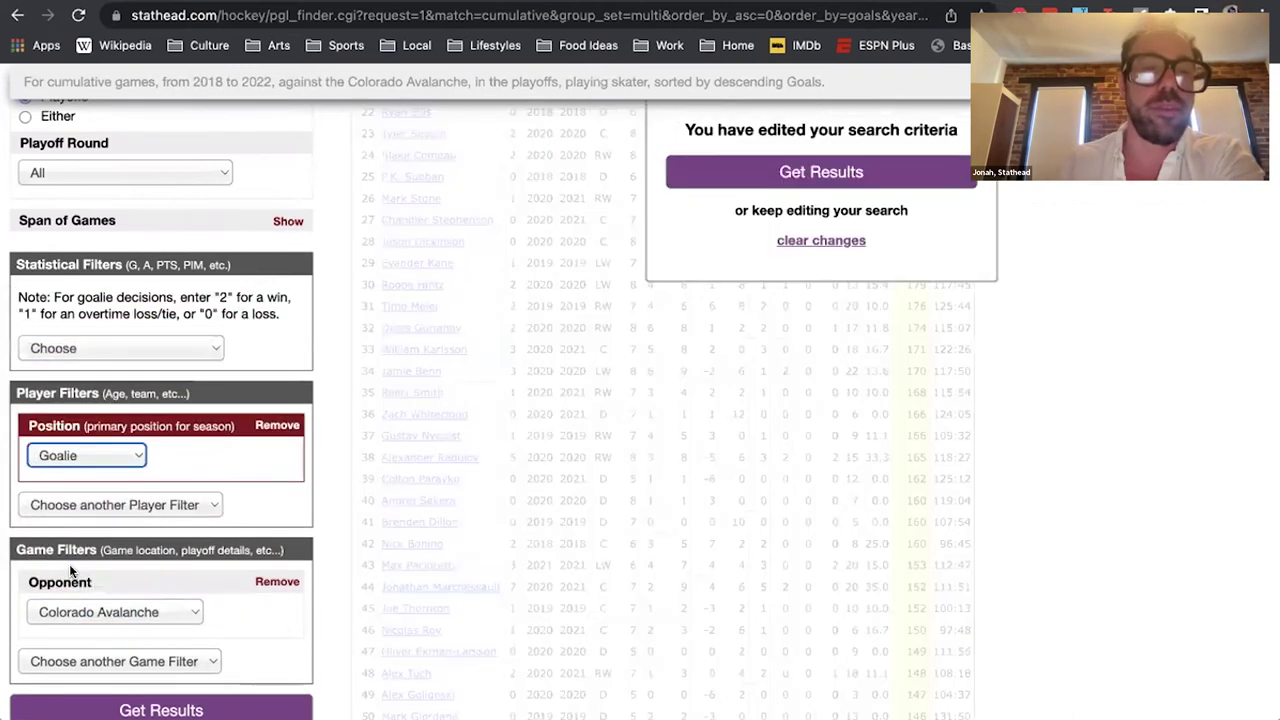
# Review the statistical filters offered for goalies and the choices in the position filter
pyautogui.click(123, 345)
pyautogui.scroll(-1, 123, 368)
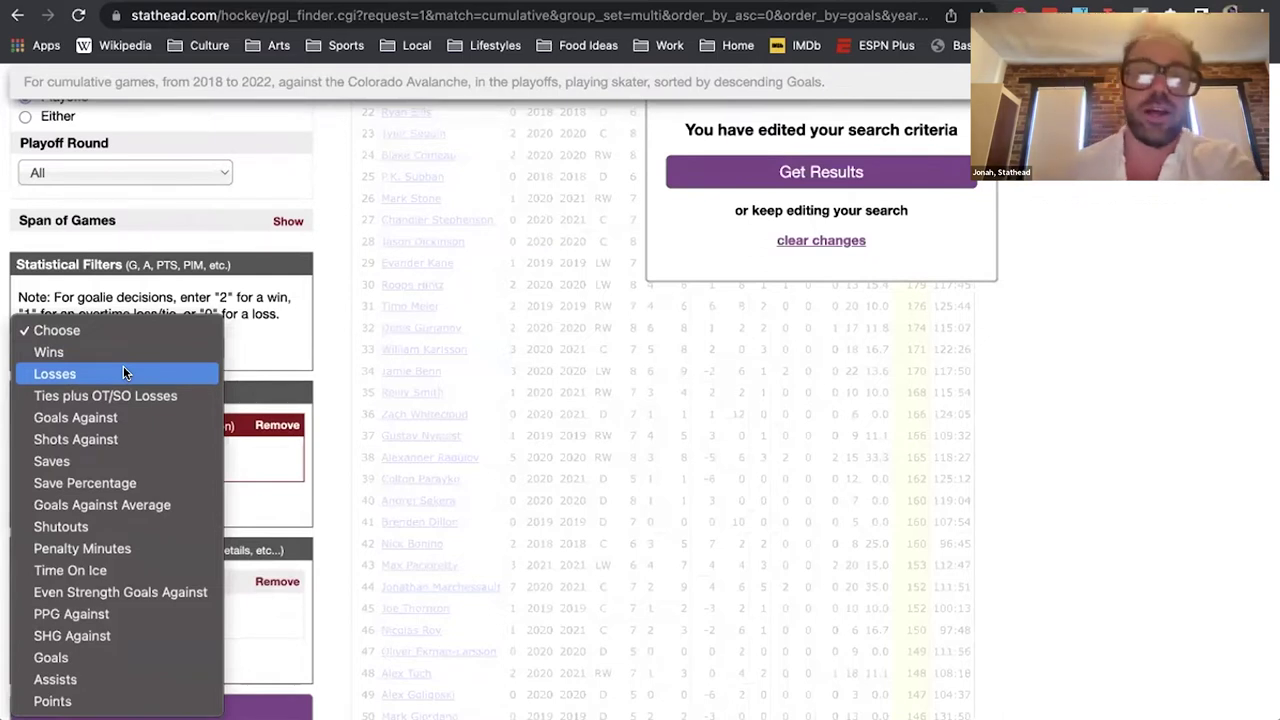
pyautogui.click(257, 400)
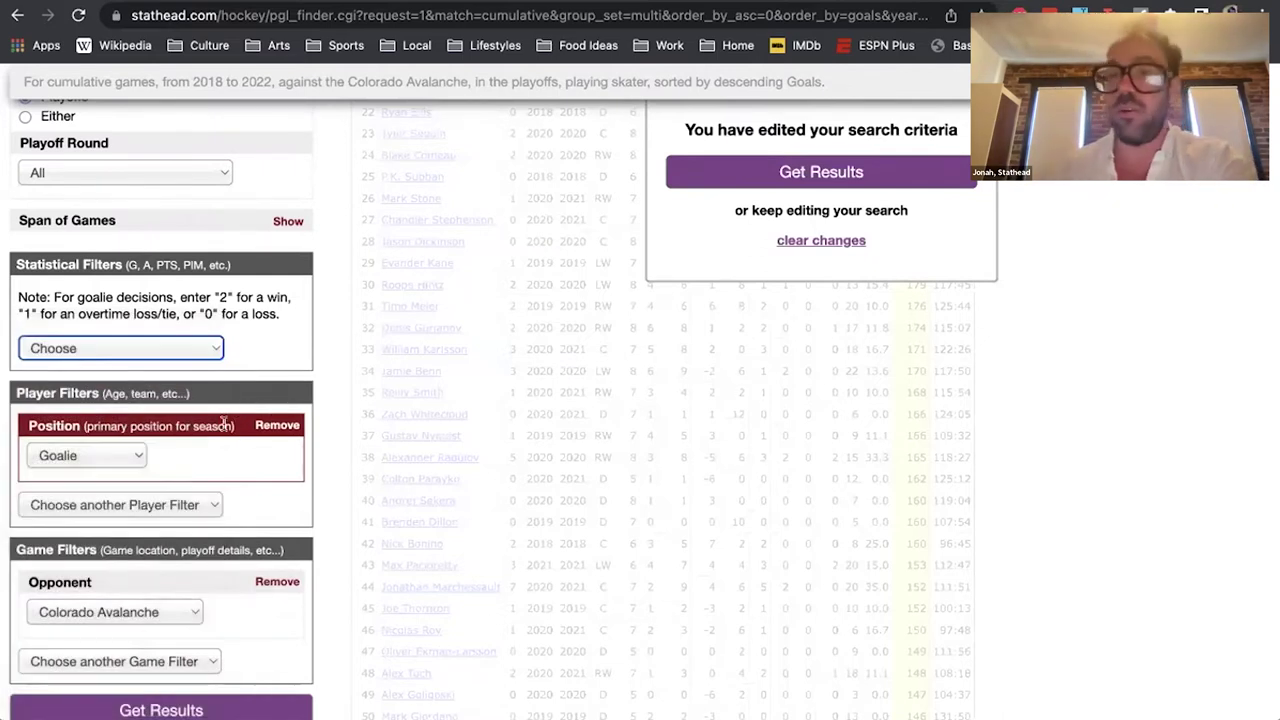
pyautogui.click(67, 455)
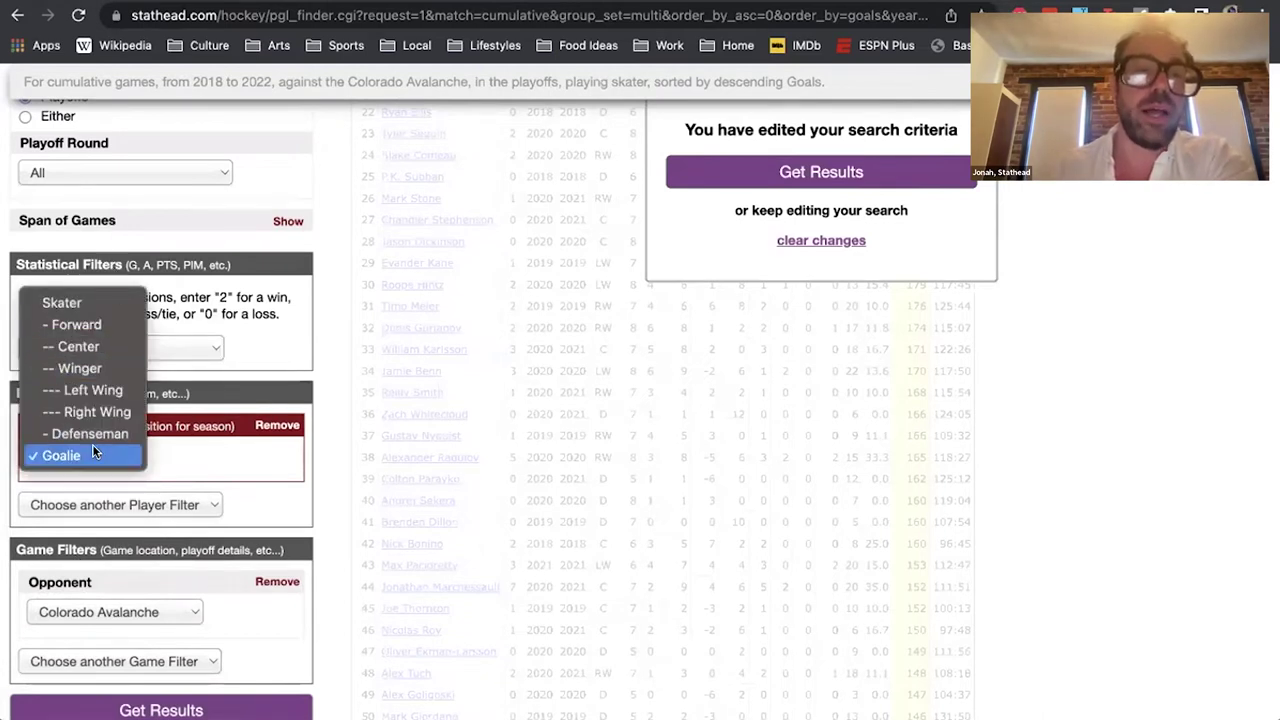
pyautogui.click(264, 476)
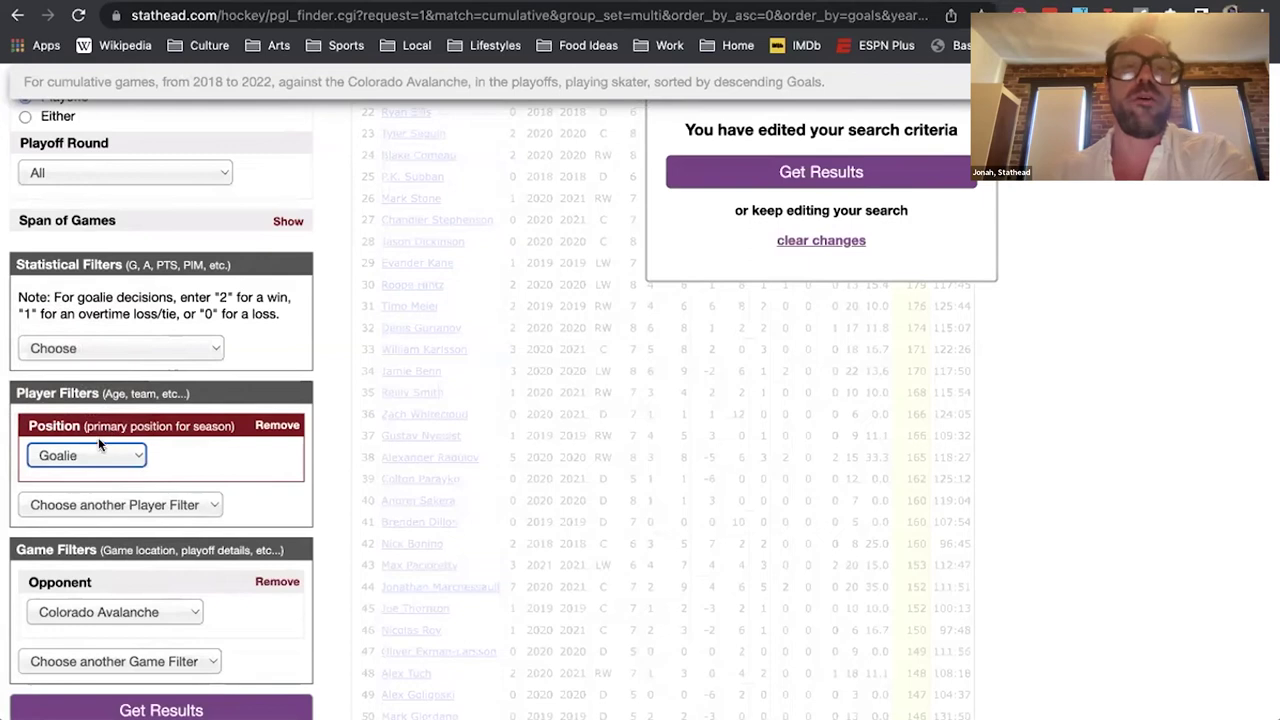
pyautogui.click(98, 450)
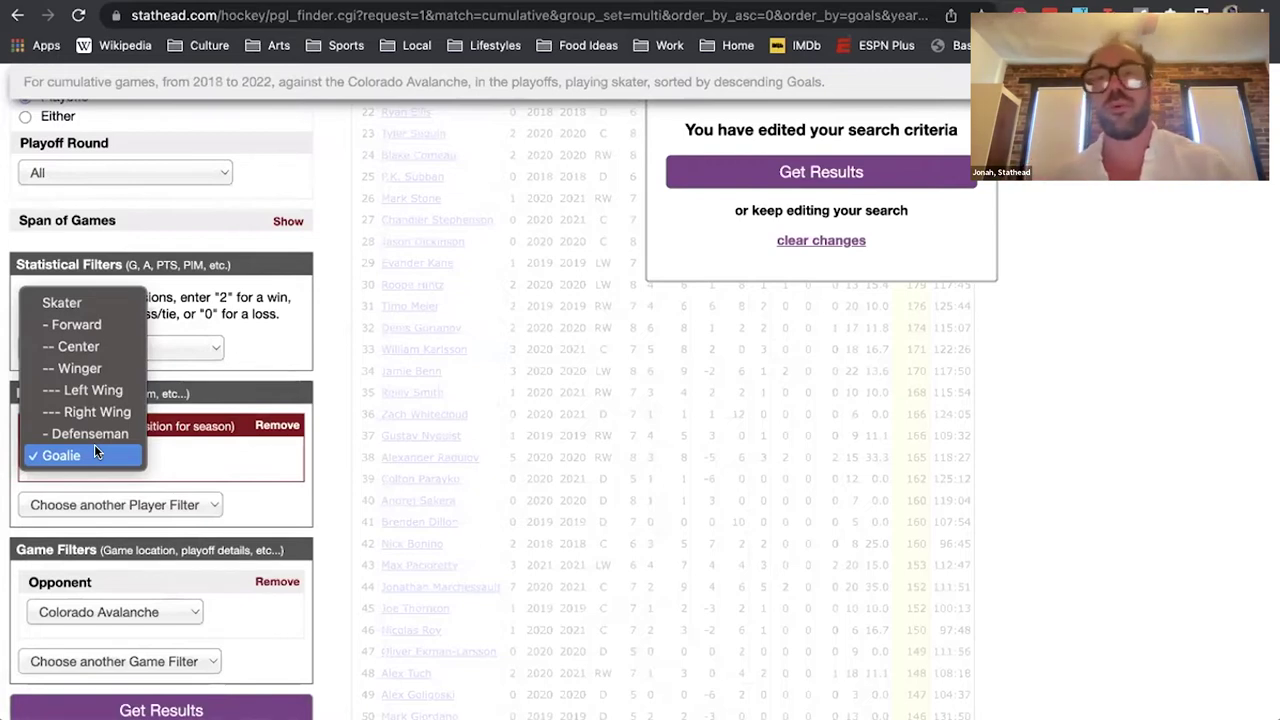
pyautogui.click(94, 447)
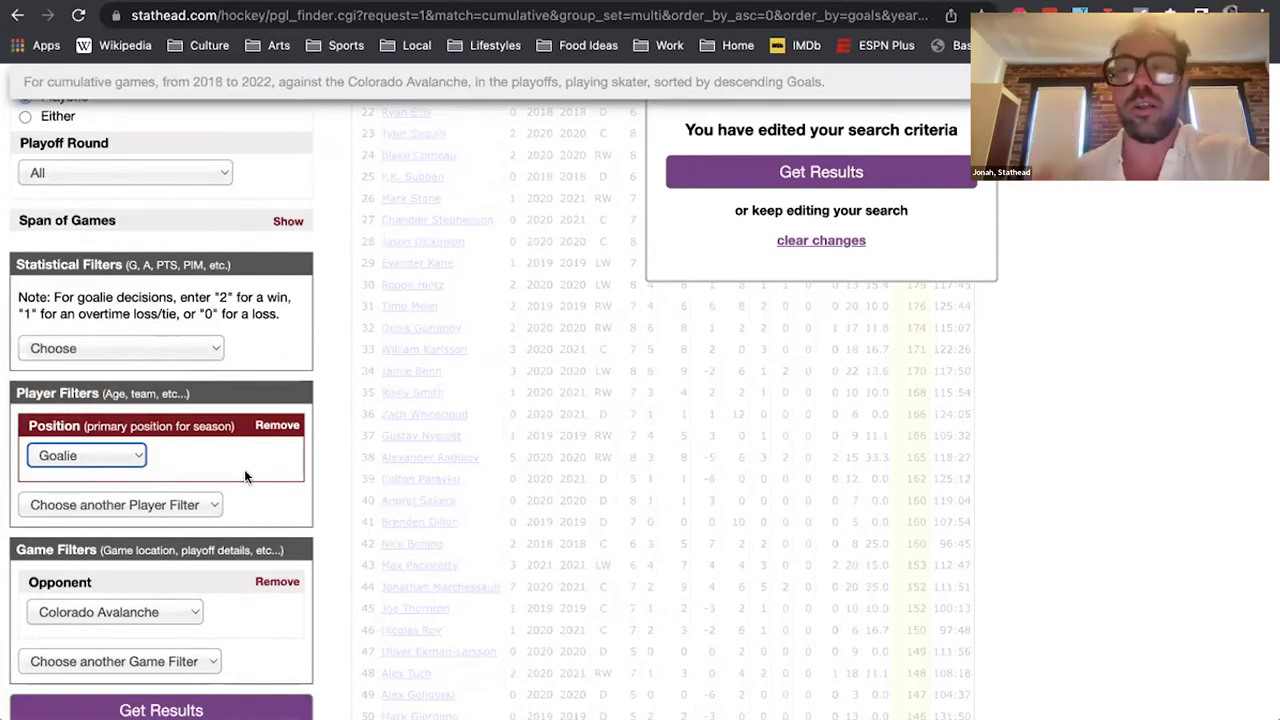
# Reveal the Span of Games criteria and set the minimum series game number to 7
pyautogui.scroll(1, 244, 476)
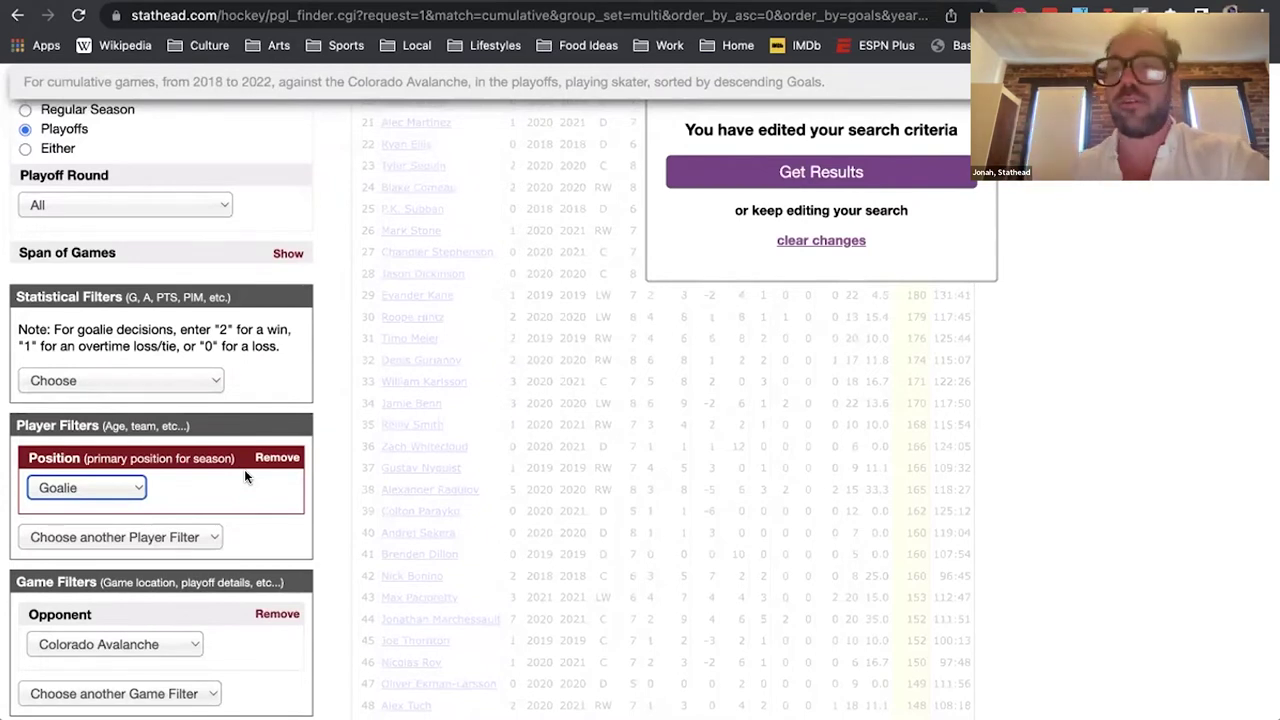
pyautogui.scroll(3, 244, 469)
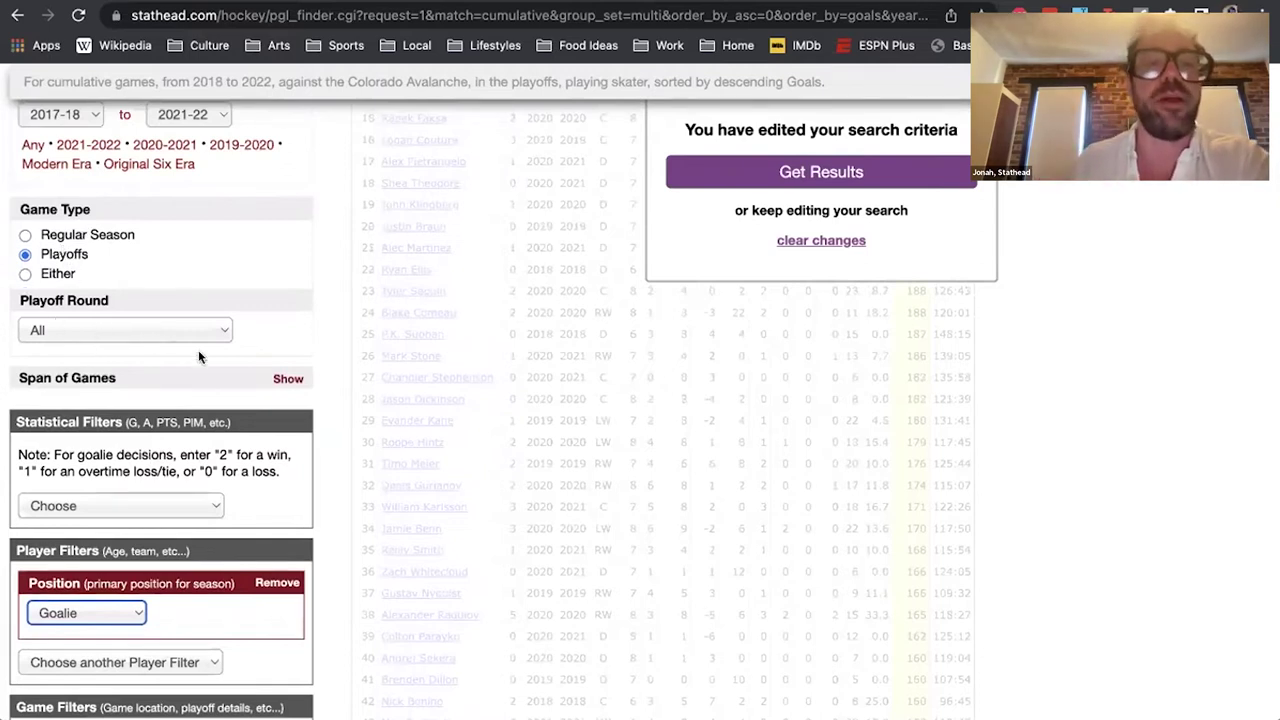
pyautogui.click(290, 386)
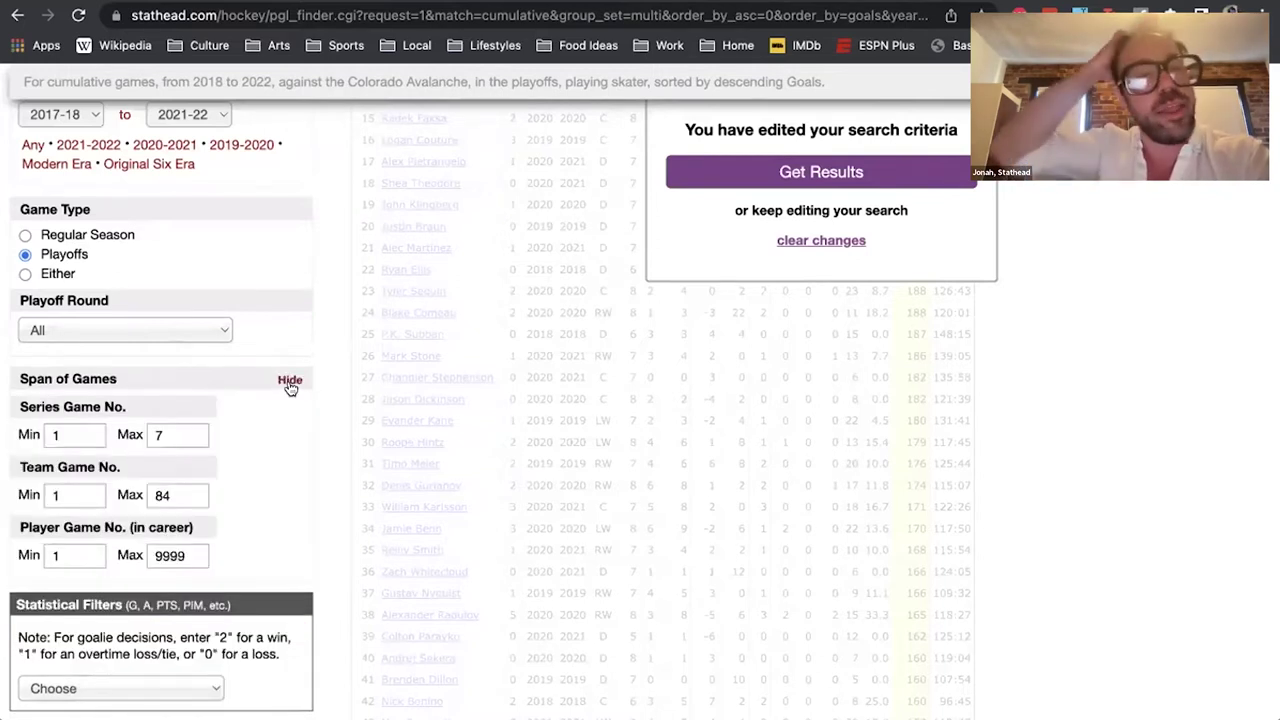
pyautogui.click(55, 432)
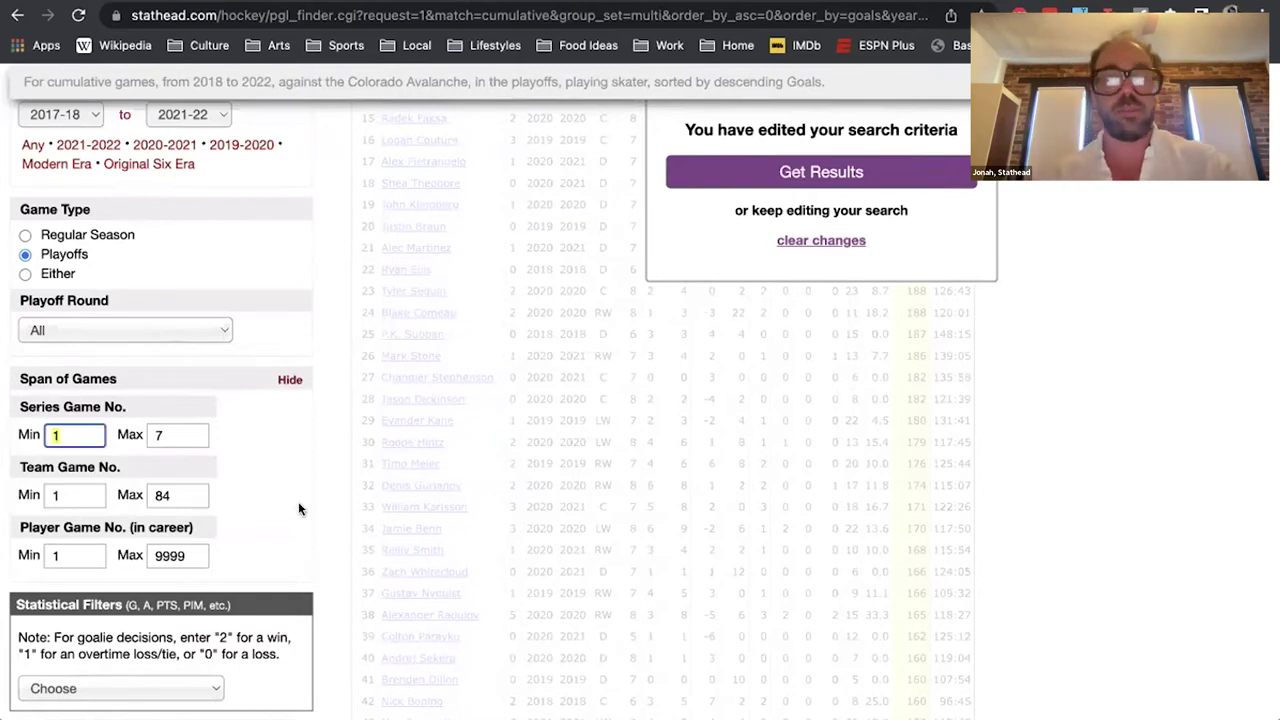
pyautogui.write('7')
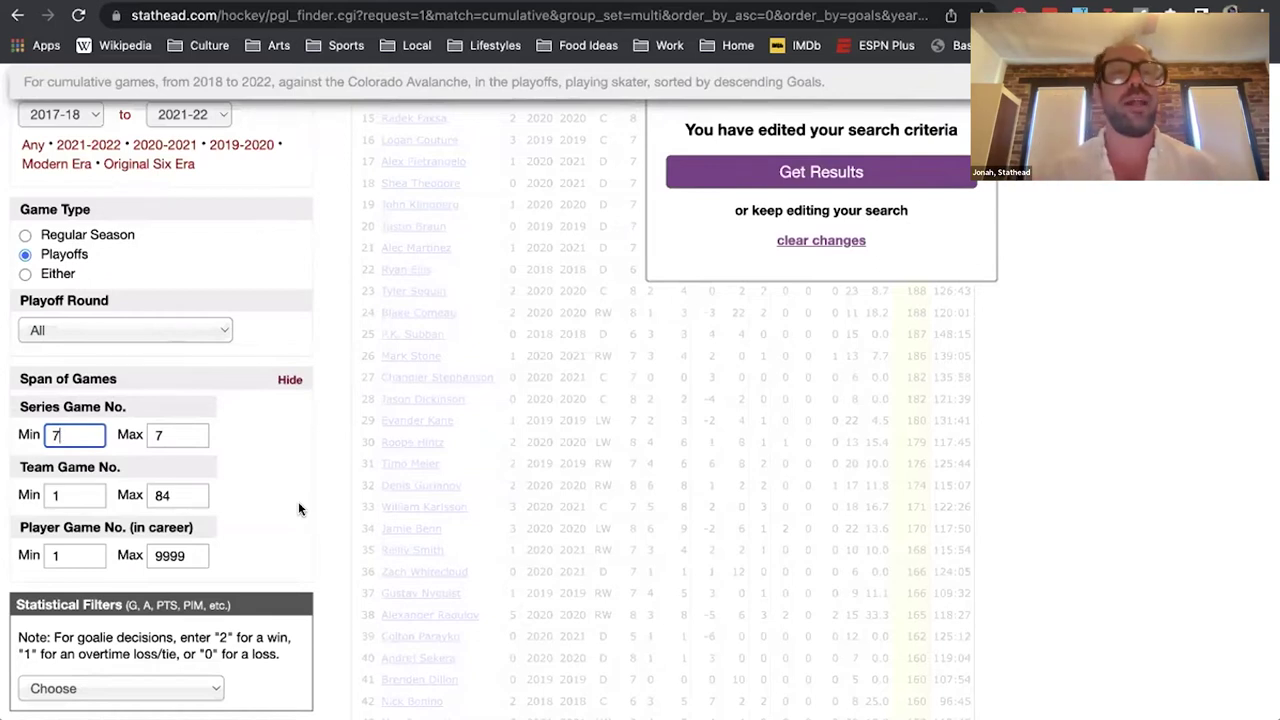
# Remove the Colorado Avalanche opponent filter from the game filters
pyautogui.scroll(5, 298, 508)
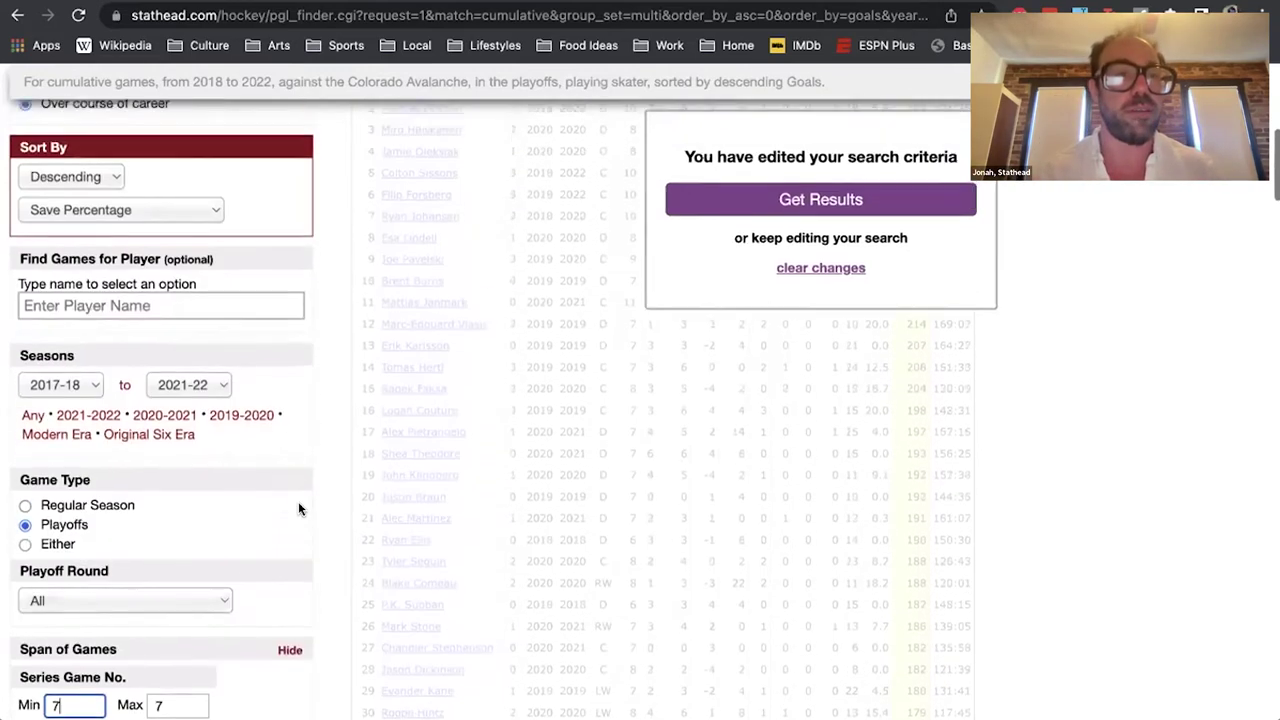
pyautogui.scroll(3, 114, 362)
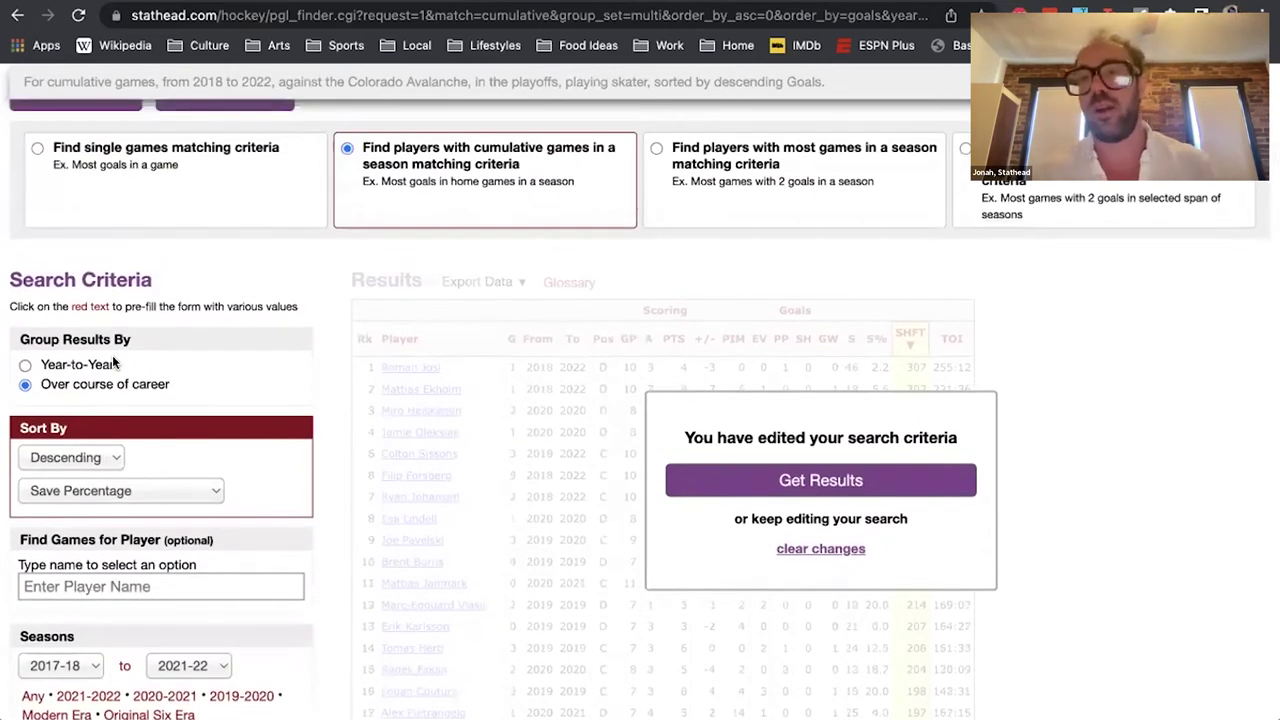
pyautogui.scroll(-6, 114, 362)
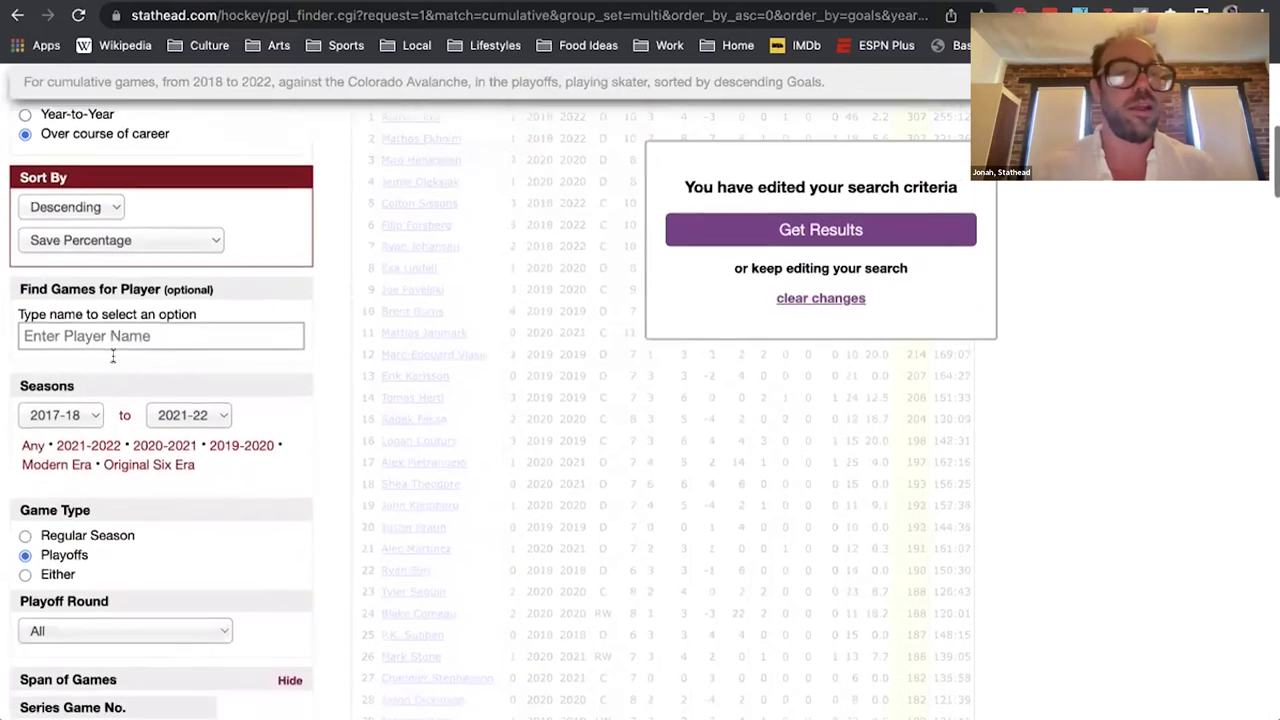
pyautogui.scroll(-3, 113, 352)
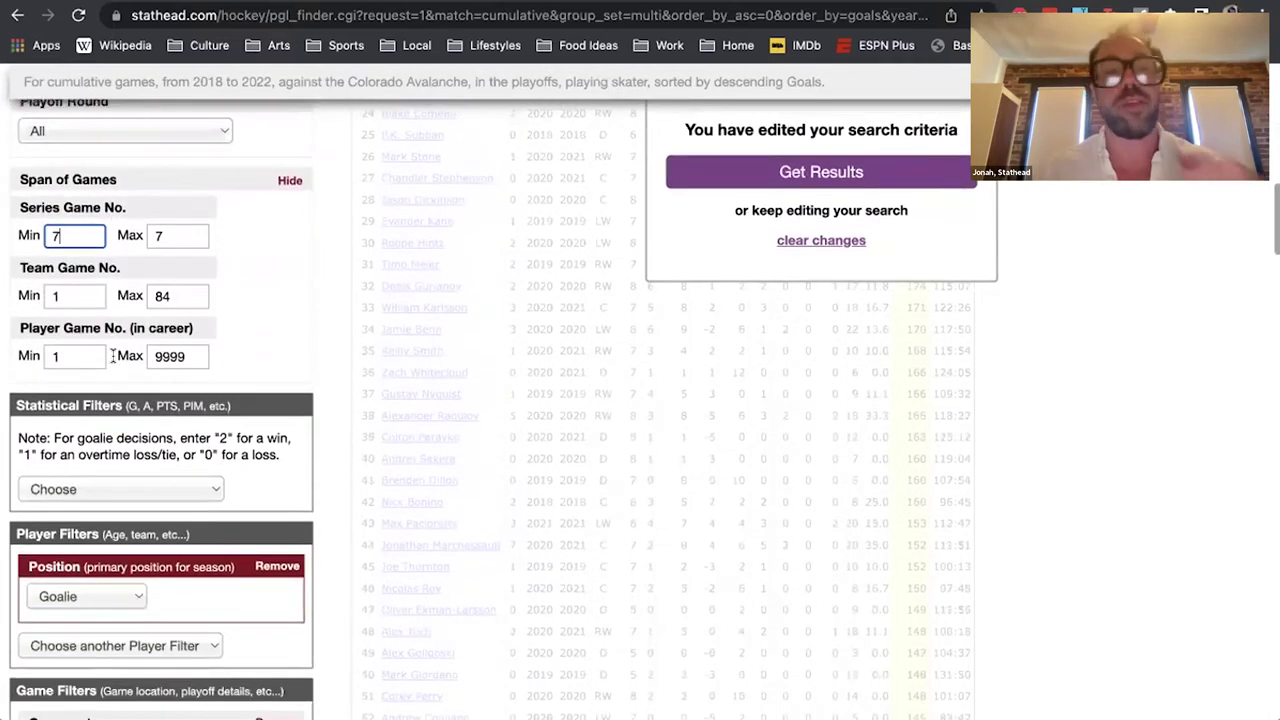
pyautogui.scroll(-4, 113, 356)
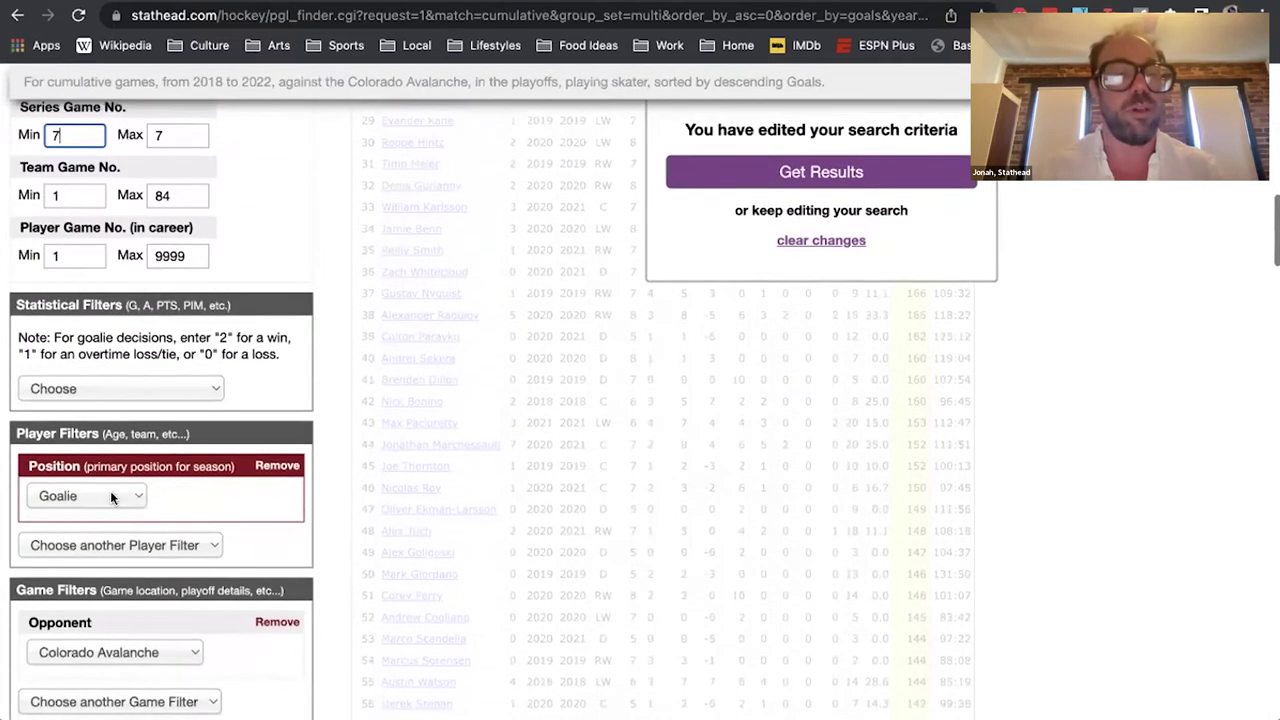
pyautogui.click(276, 536)
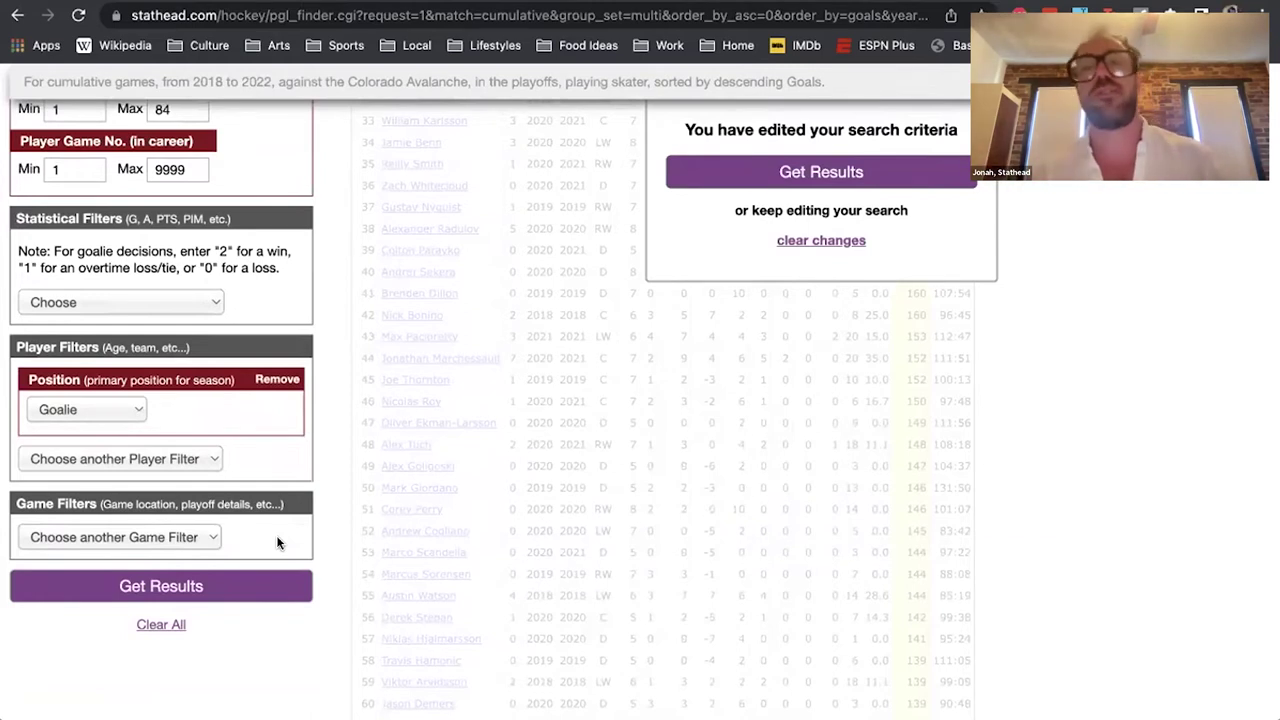
# Set the seasons range to Any and run the search for goalies in playoff series game 7
pyautogui.scroll(5, 260, 530)
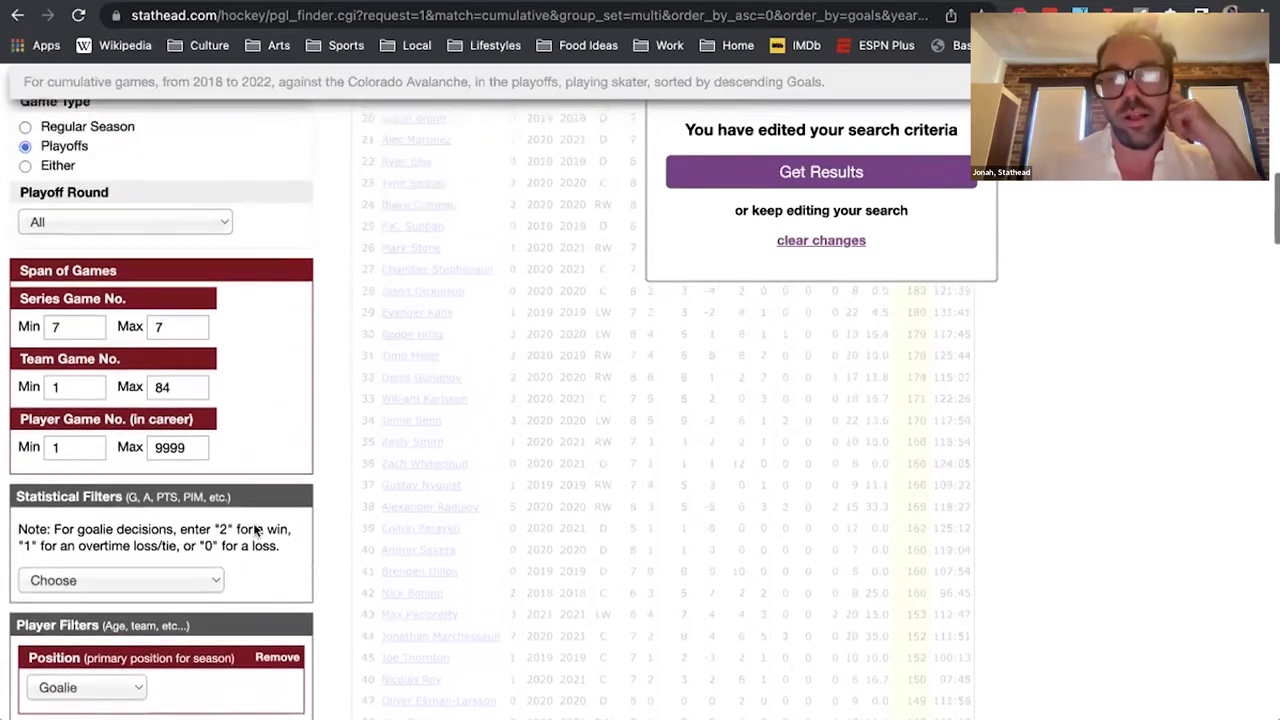
pyautogui.scroll(-5, 230, 523)
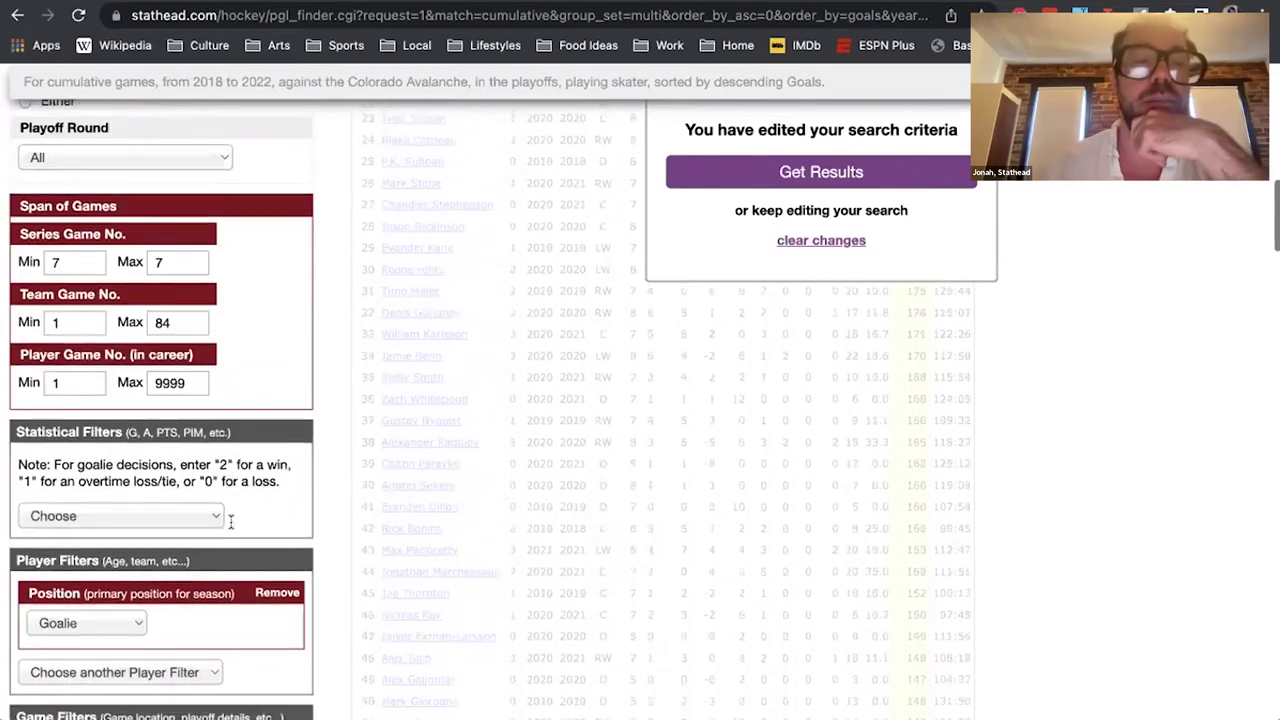
pyautogui.scroll(7, 162, 467)
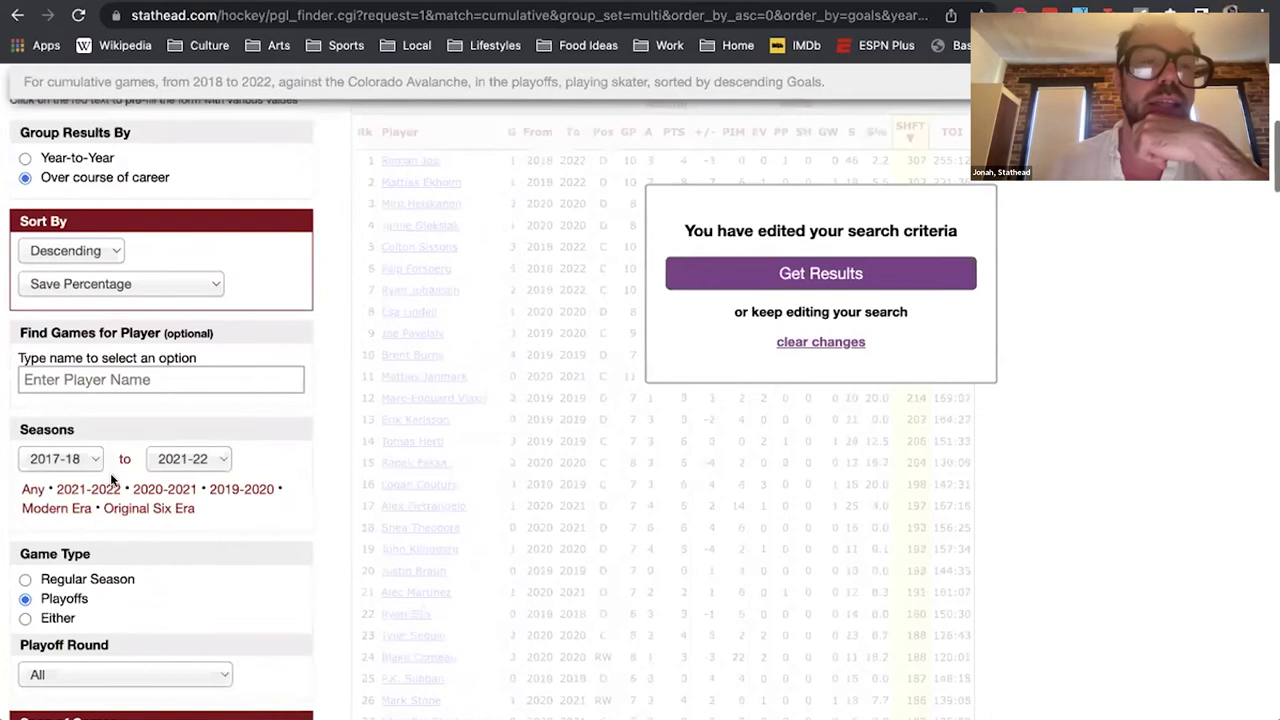
pyautogui.click(31, 488)
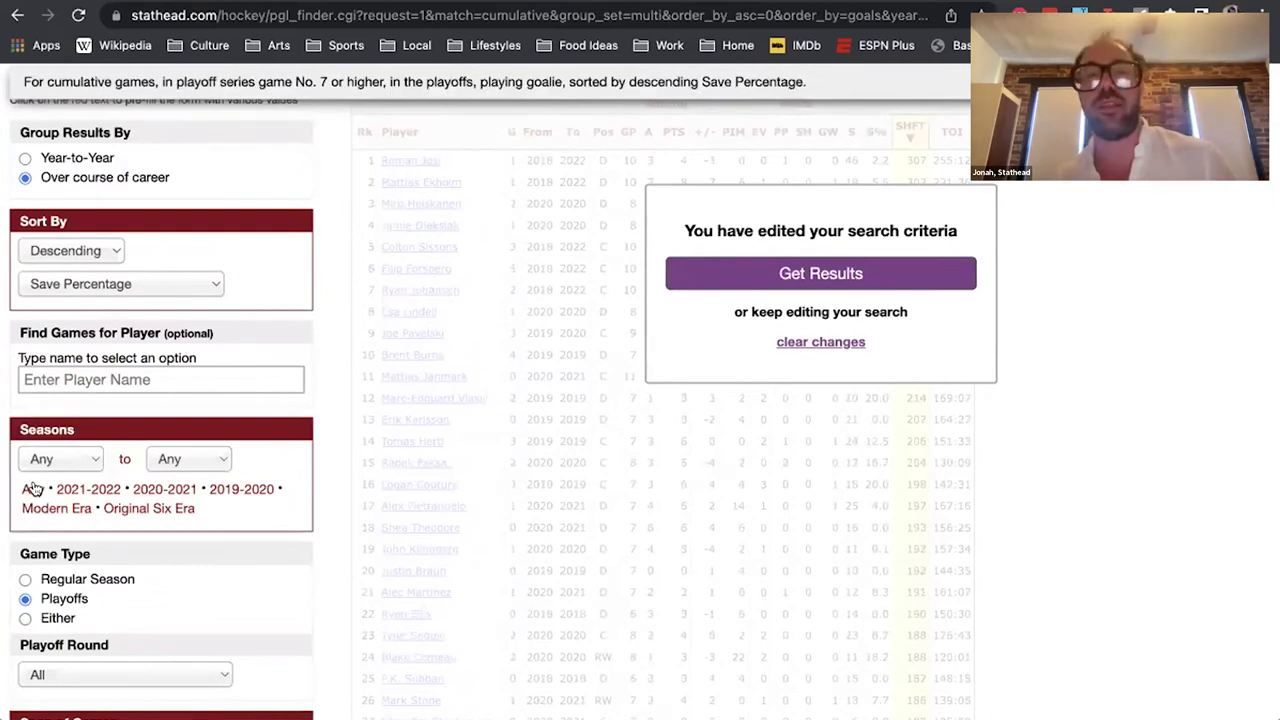
pyautogui.click(737, 276)
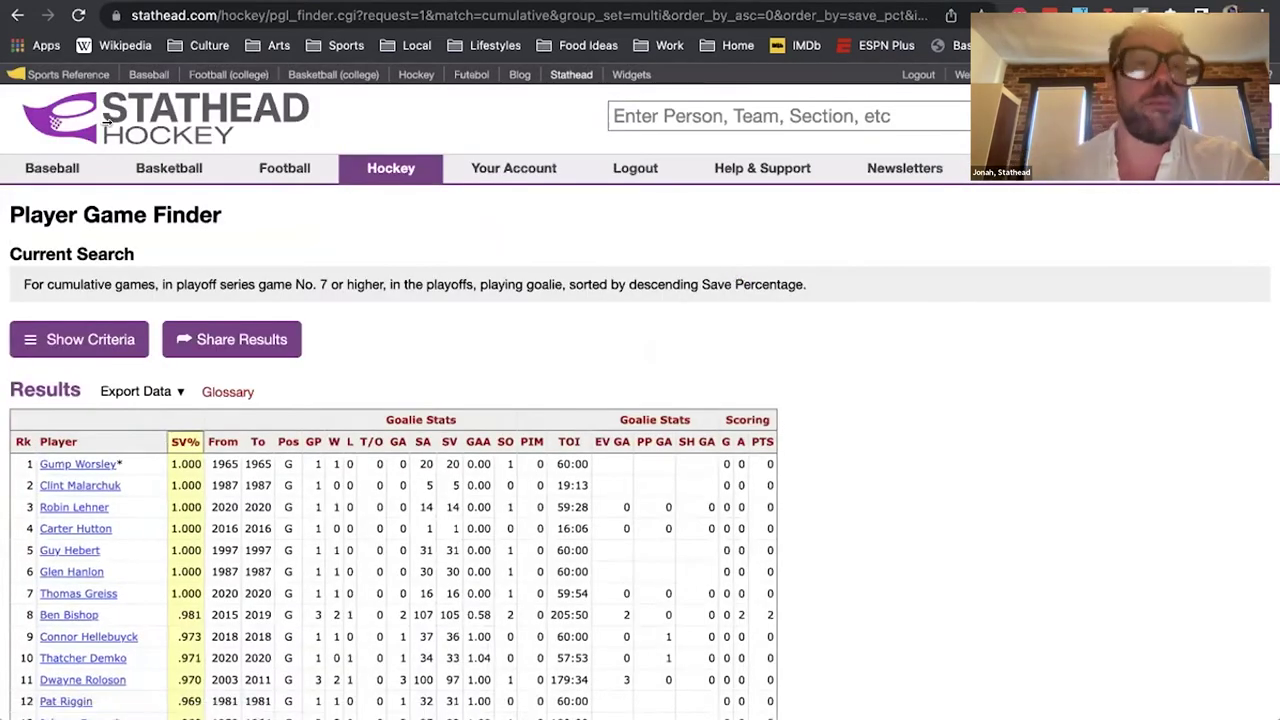
# Show the search criteria, change the sort statistic to Saves and get the updated goalie results
pyautogui.click(78, 346)
pyautogui.scroll(-1, 75, 400)
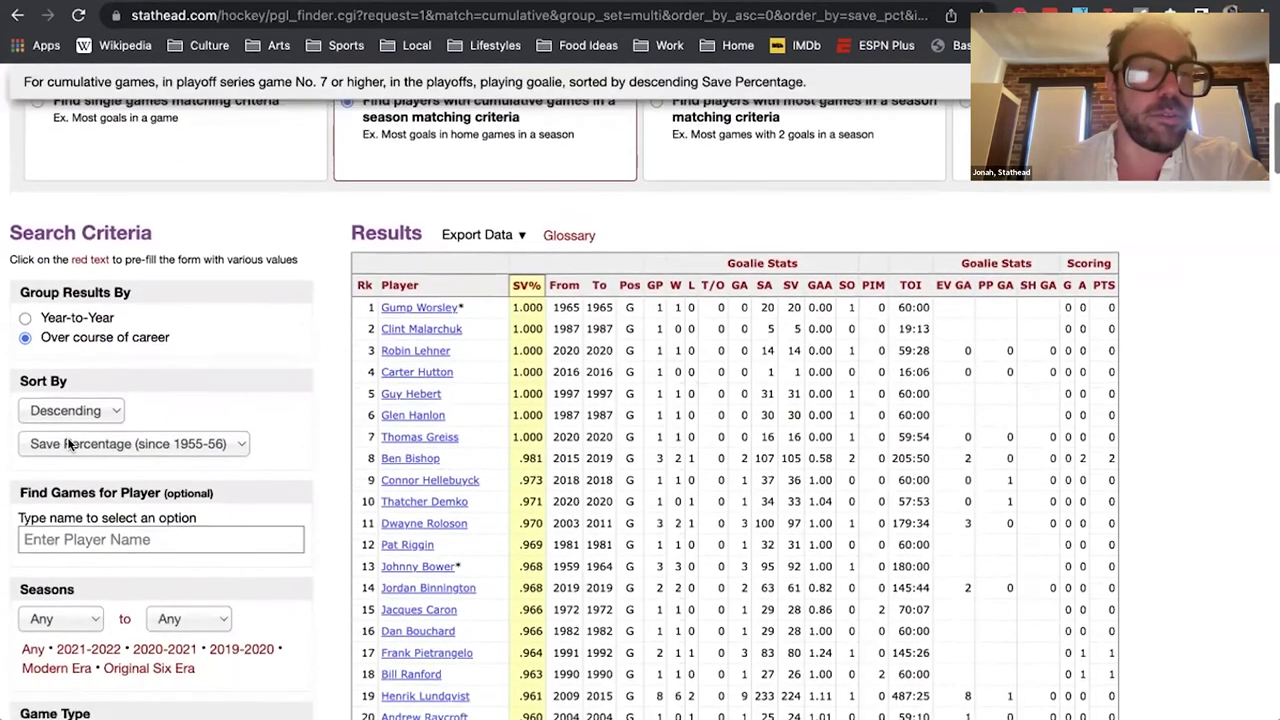
pyautogui.click(69, 436)
pyautogui.click(71, 423)
pyautogui.click(715, 435)
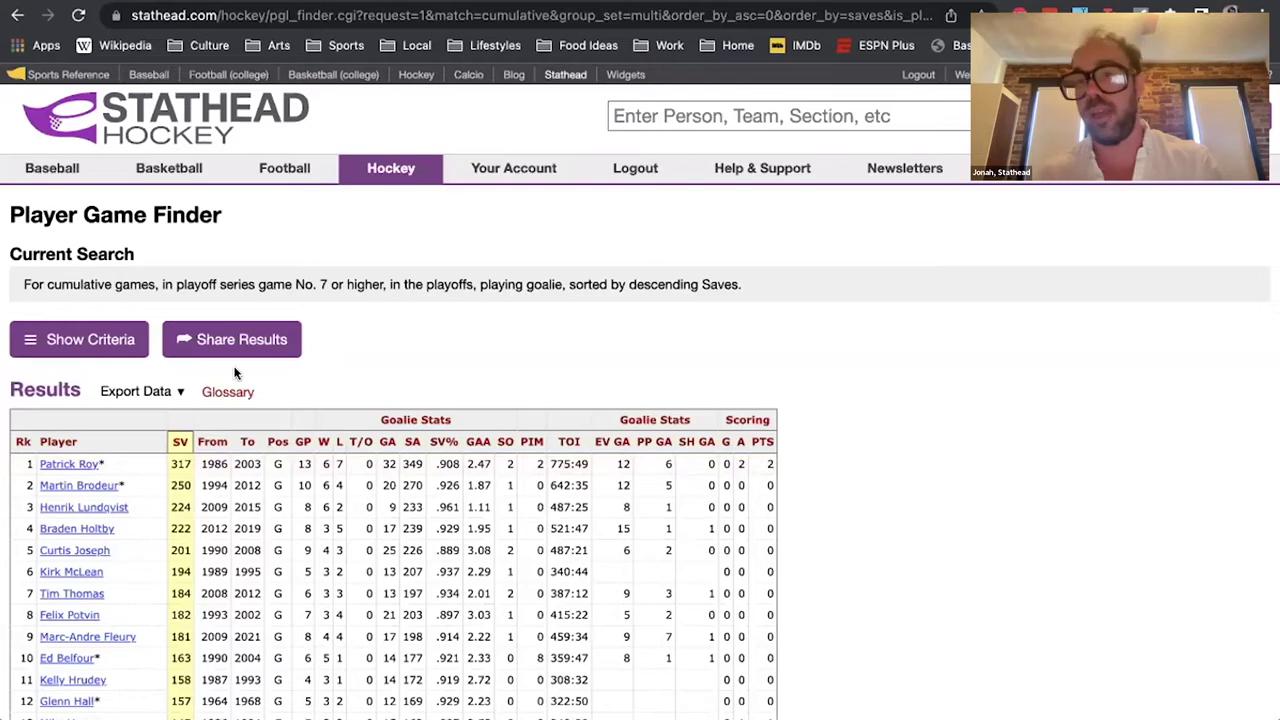
# Show the search criteria again and set the minimum series game number to 1
pyautogui.click(72, 356)
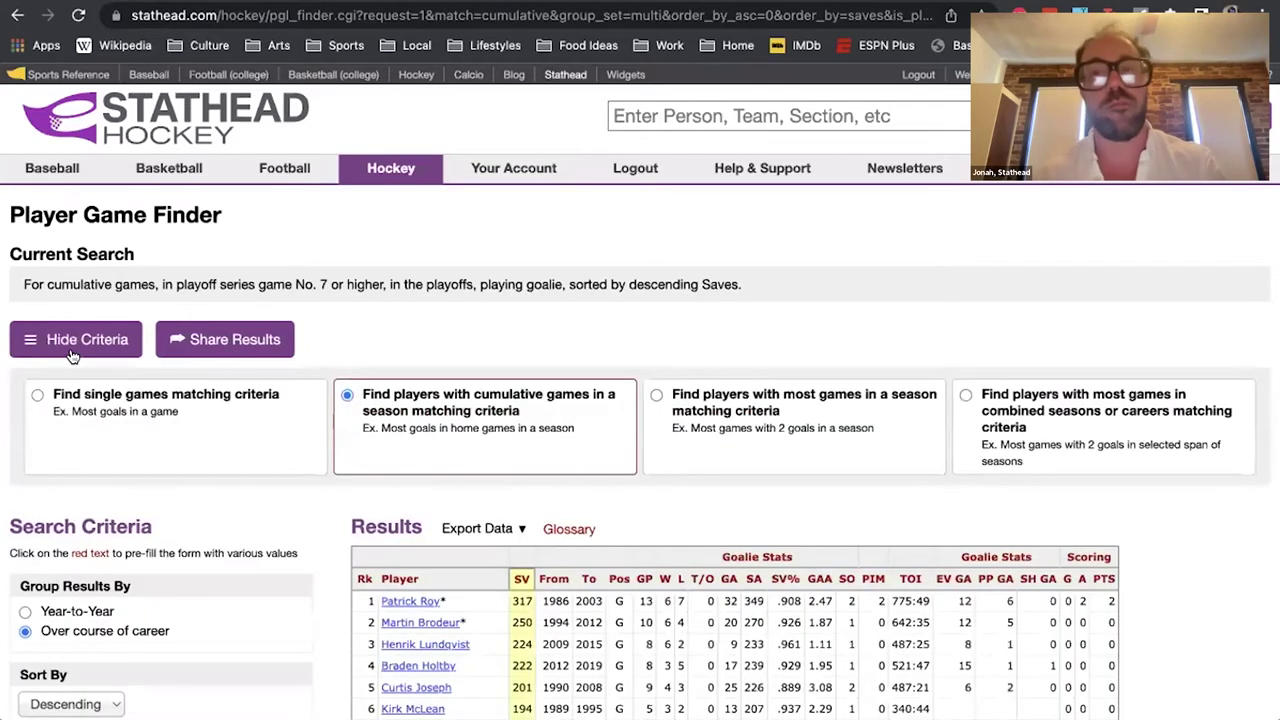
pyautogui.scroll(-5, 72, 356)
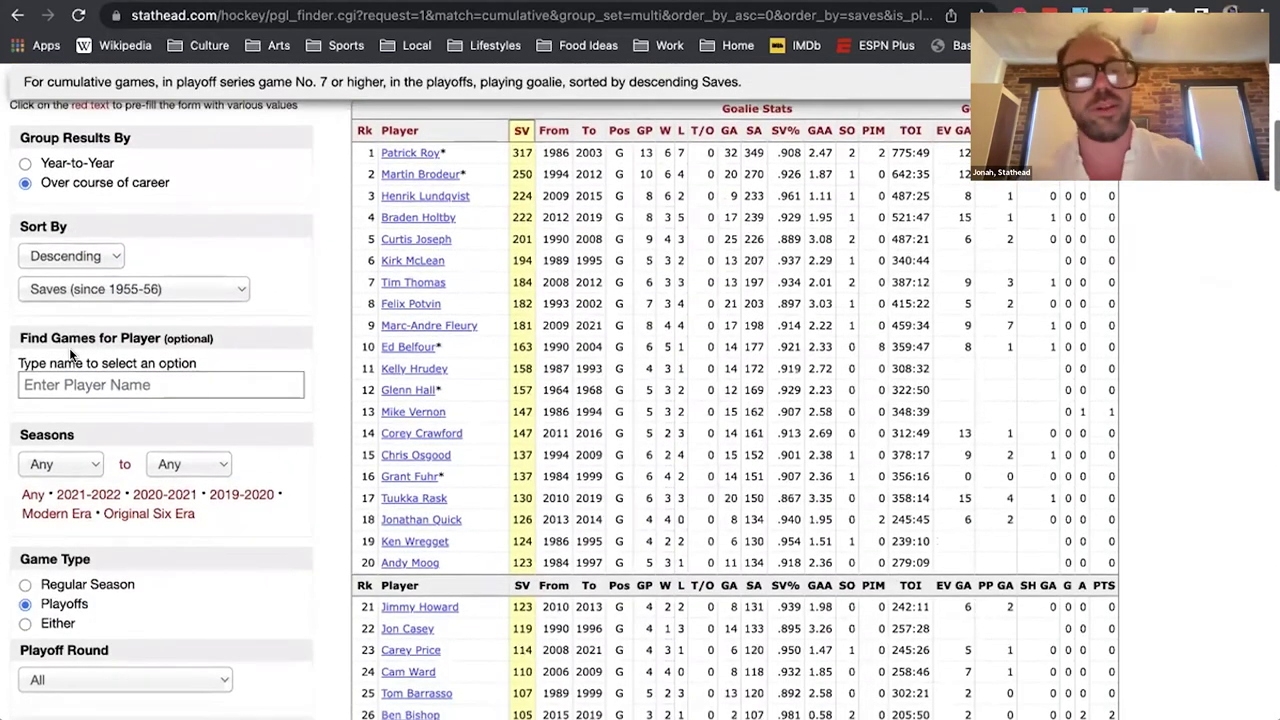
pyautogui.scroll(-5, 70, 352)
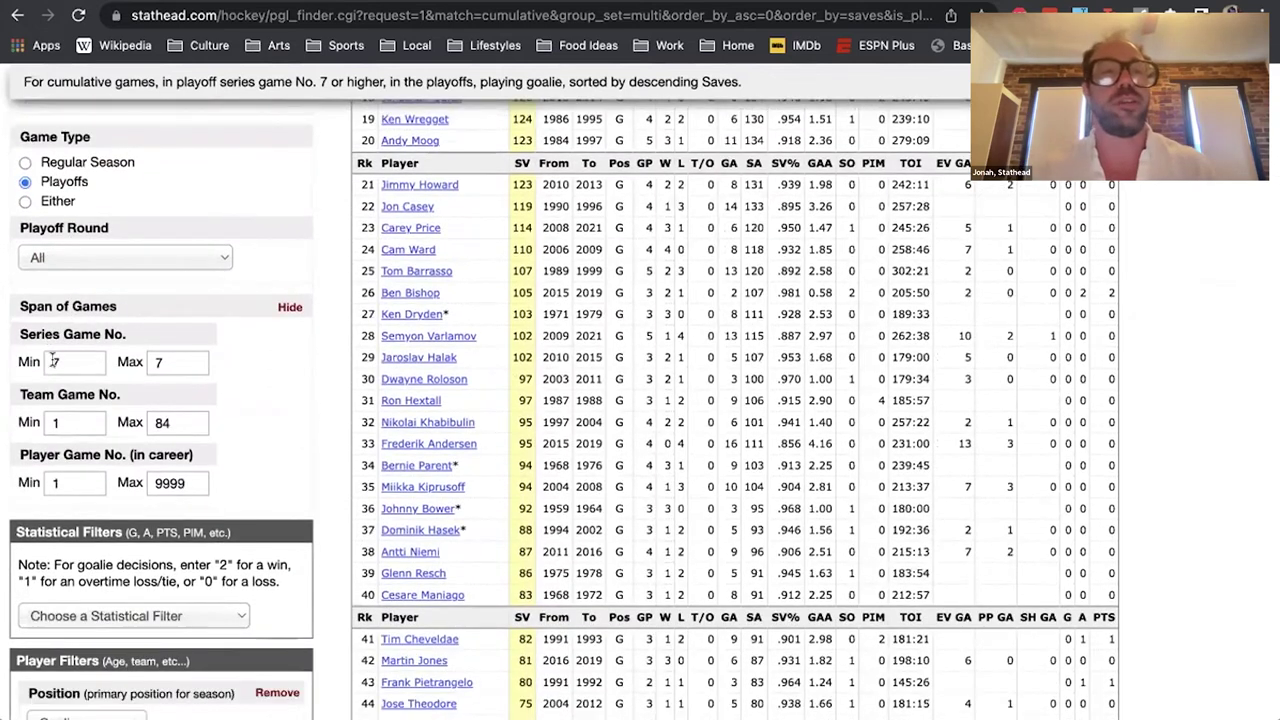
pyautogui.doubleClick(55, 362)
pyautogui.write('1')
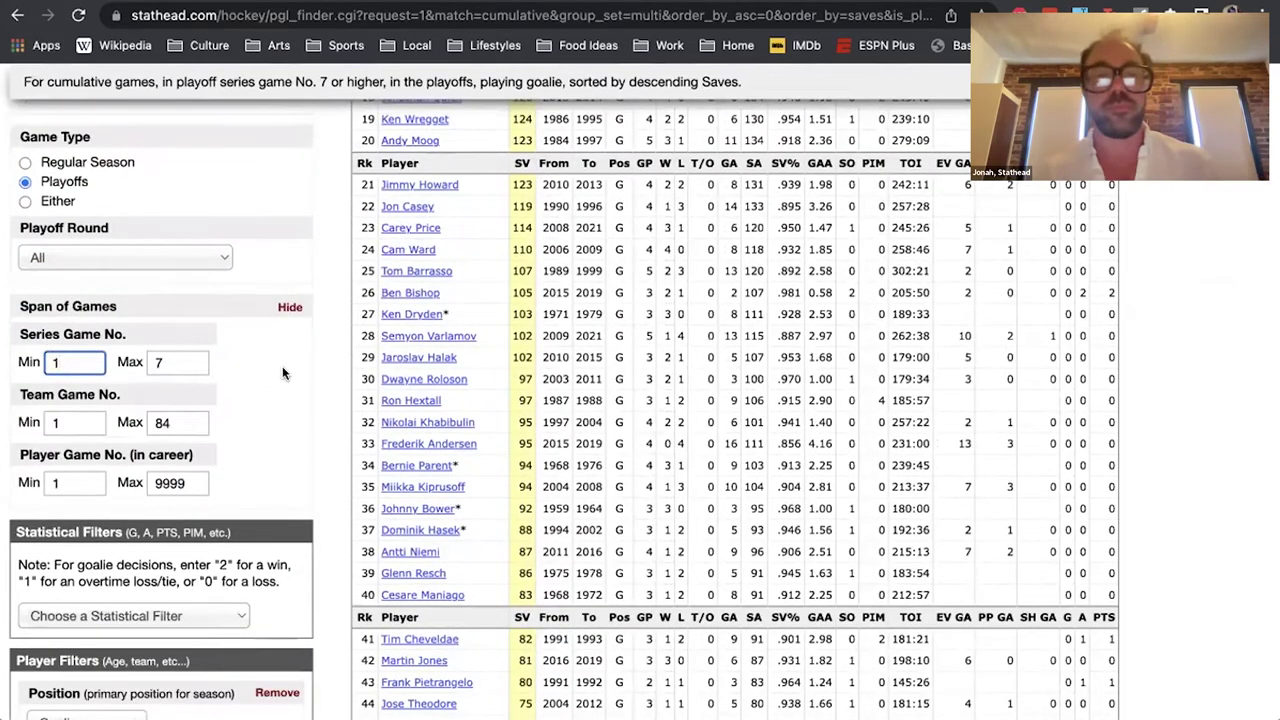
pyautogui.click(329, 355)
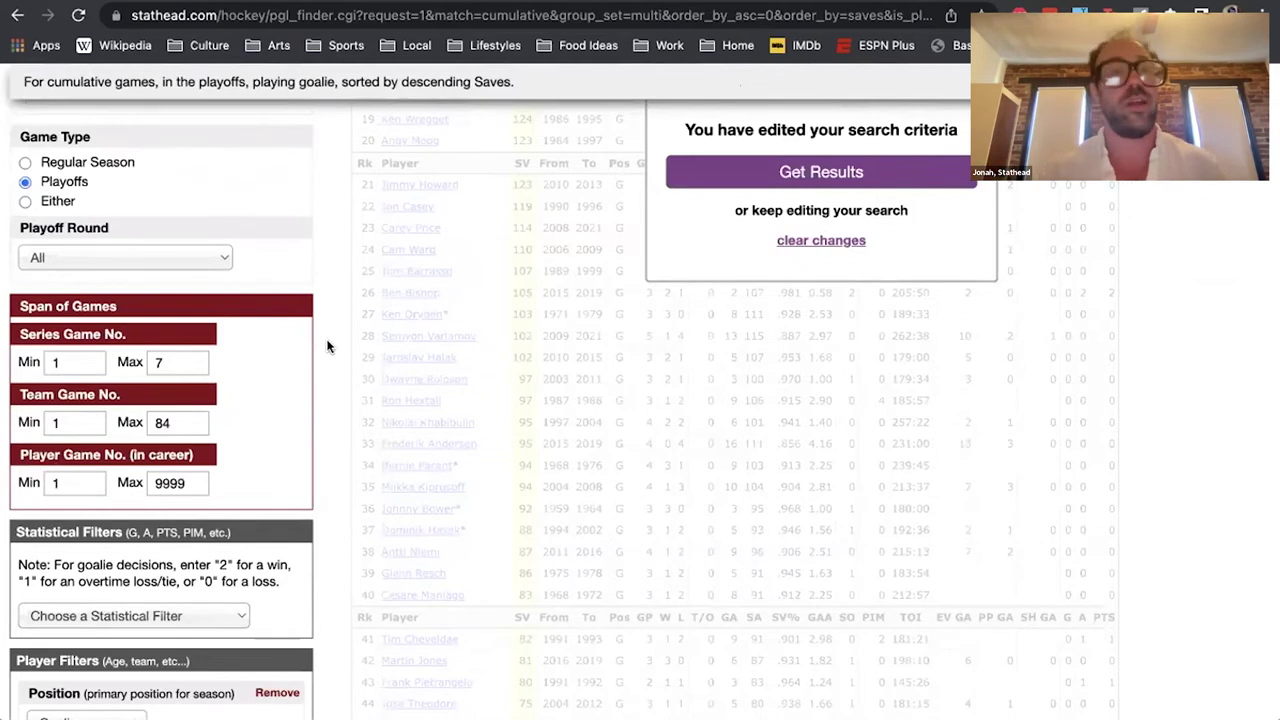
# Set the goalie search's playoff round to Any Single Playoff Series
pyautogui.click(121, 250)
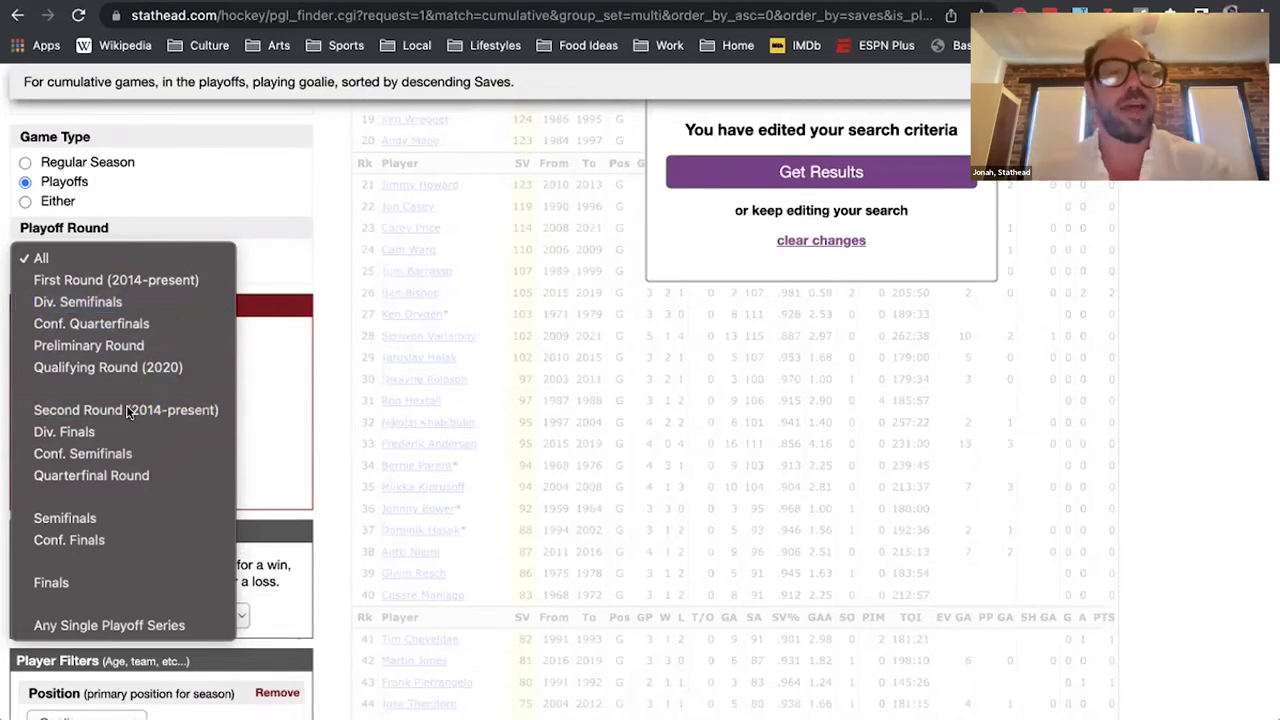
pyautogui.click(94, 623)
pyautogui.scroll(6, 214, 466)
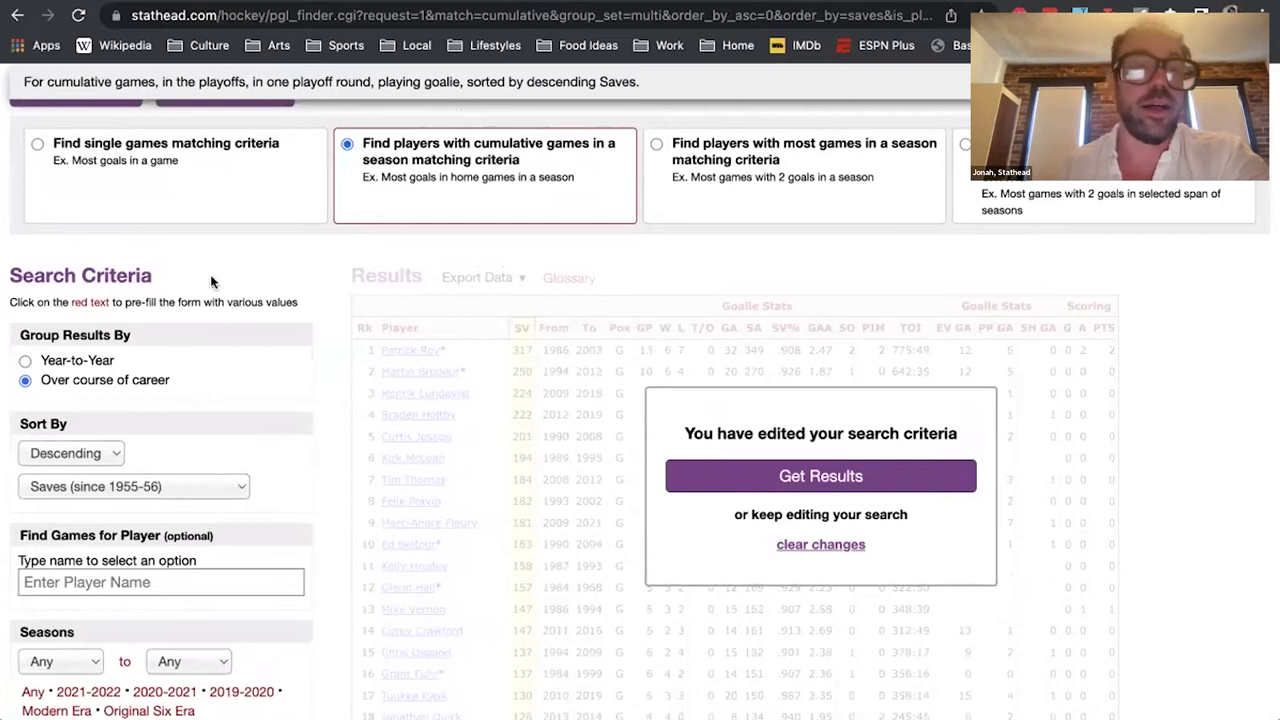
# Group the goalie results Year-to-Year and get the updated results for single playoff series
pyautogui.click(90, 360)
pyautogui.scroll(-5, 160, 385)
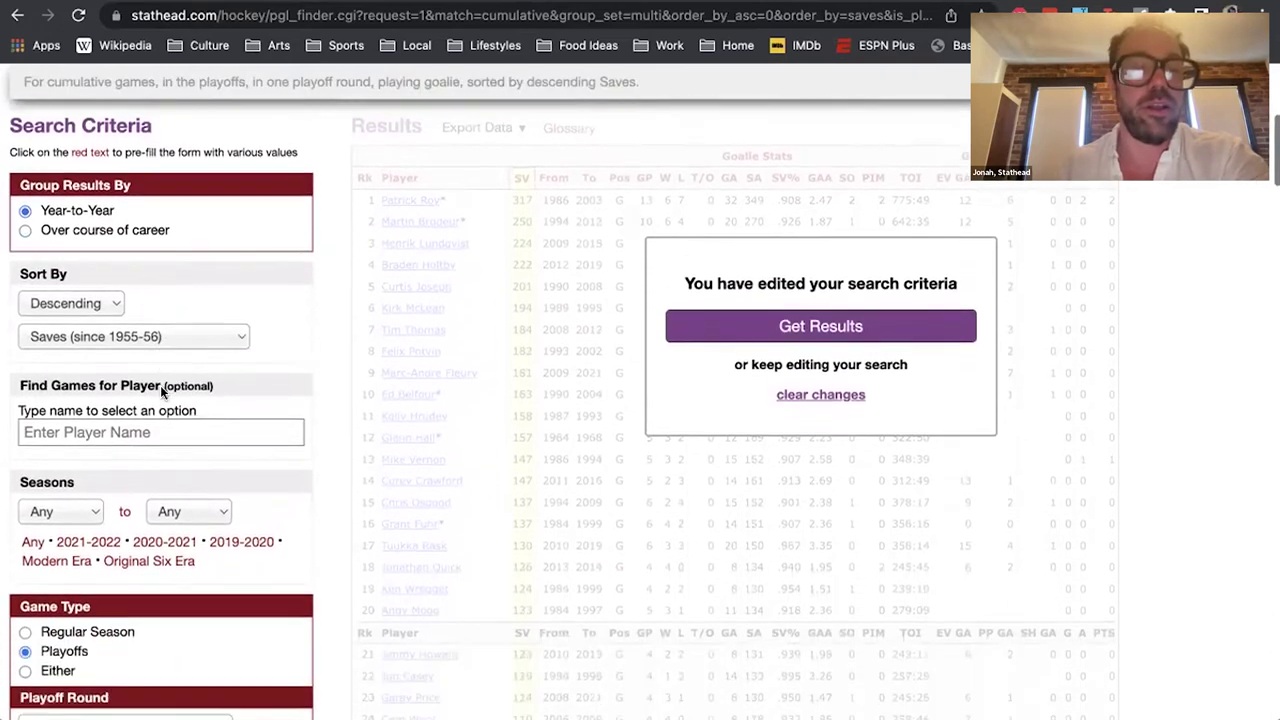
pyautogui.scroll(2, 271, 366)
pyautogui.scroll(-1, 274, 369)
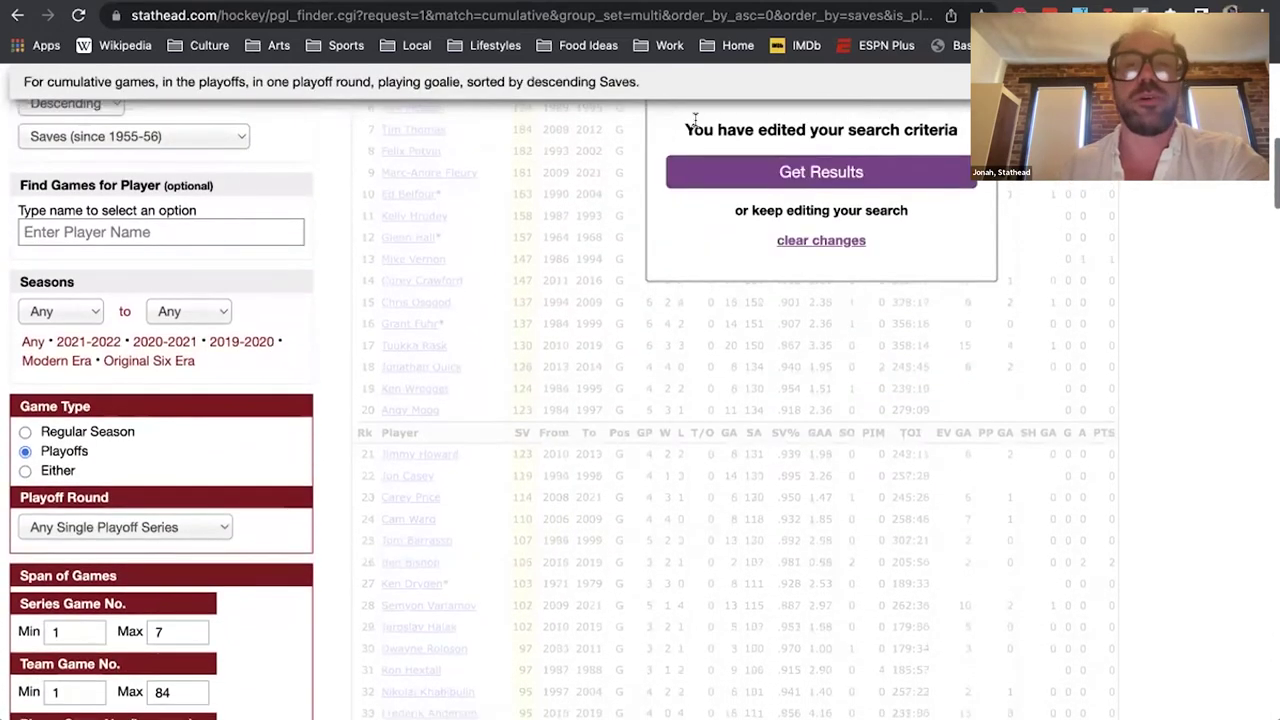
pyautogui.click(728, 174)
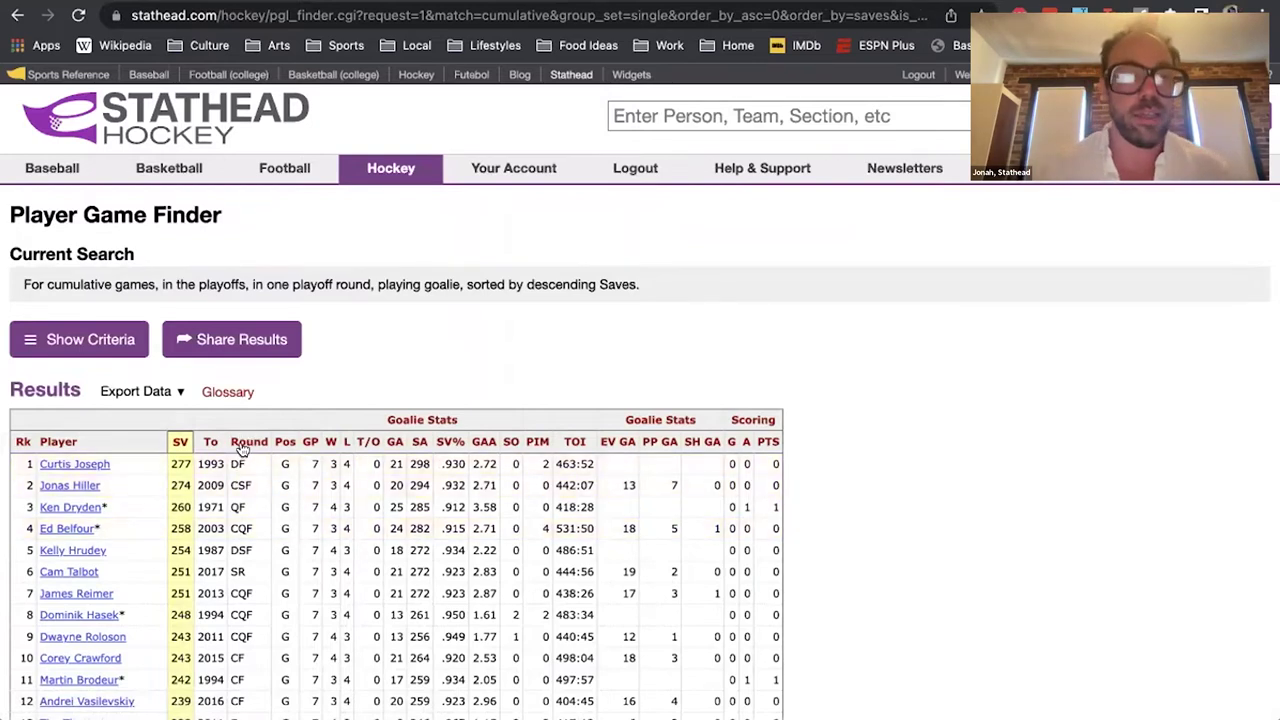
# Show the search criteria and review the available playoff round options, keeping Any Single Playoff Series
pyautogui.click(105, 338)
pyautogui.scroll(-3, 123, 338)
pyautogui.scroll(-4, 123, 338)
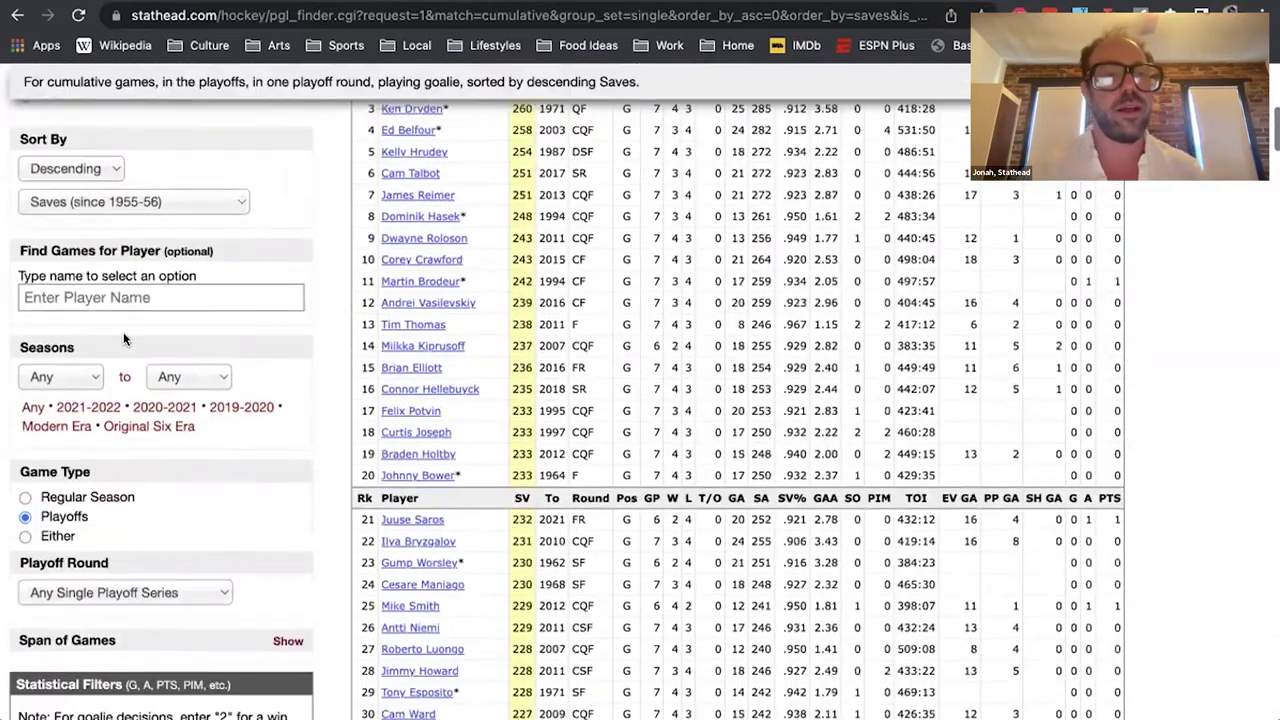
pyautogui.scroll(3, 123, 338)
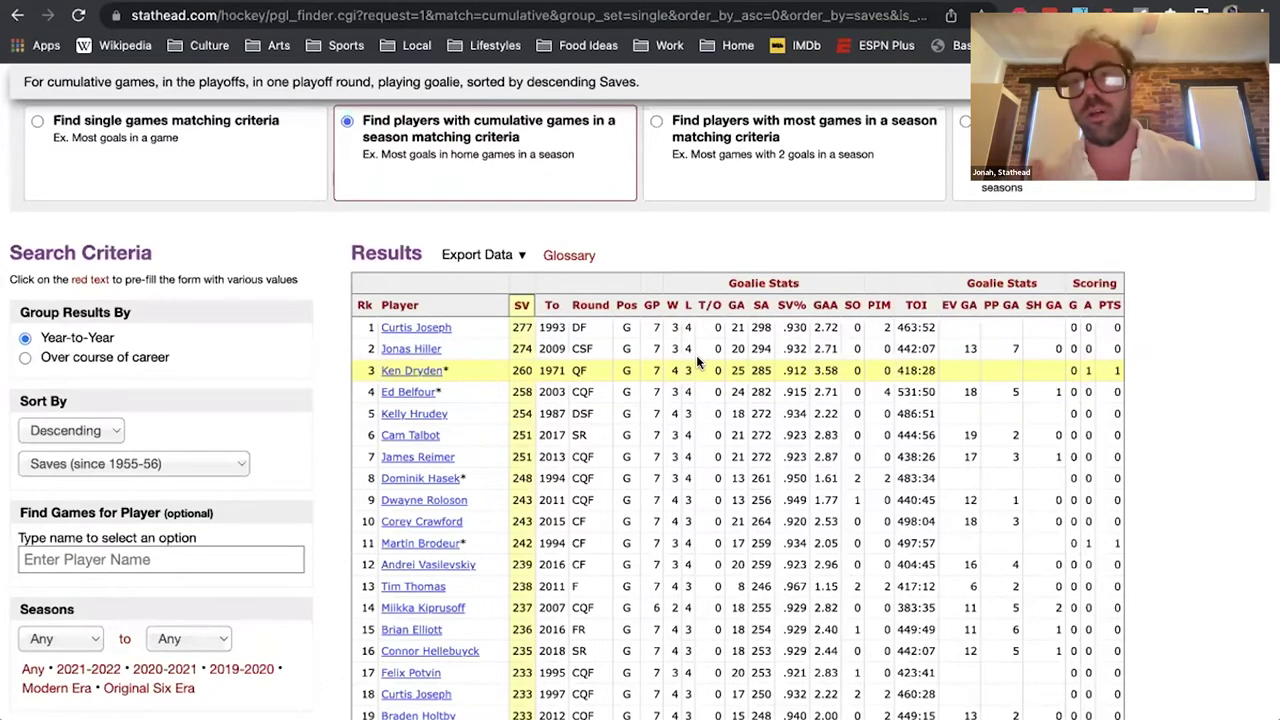
pyautogui.scroll(-6, 696, 355)
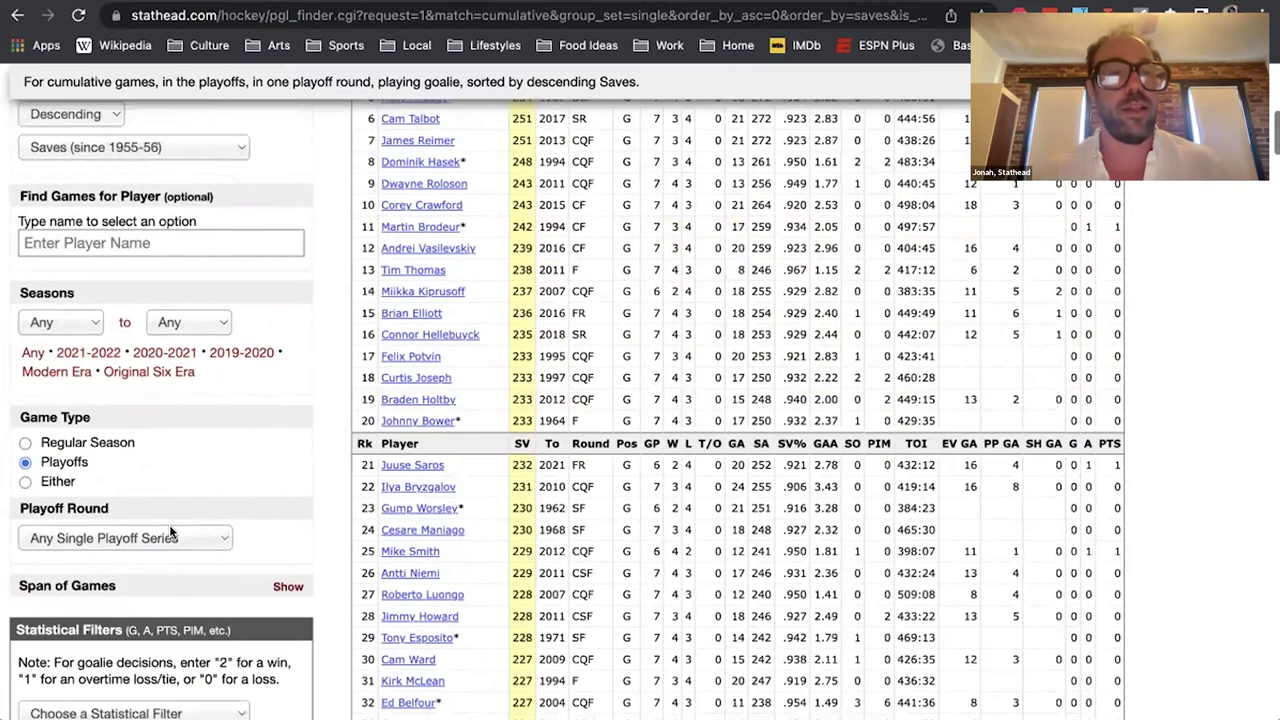
pyautogui.click(170, 535)
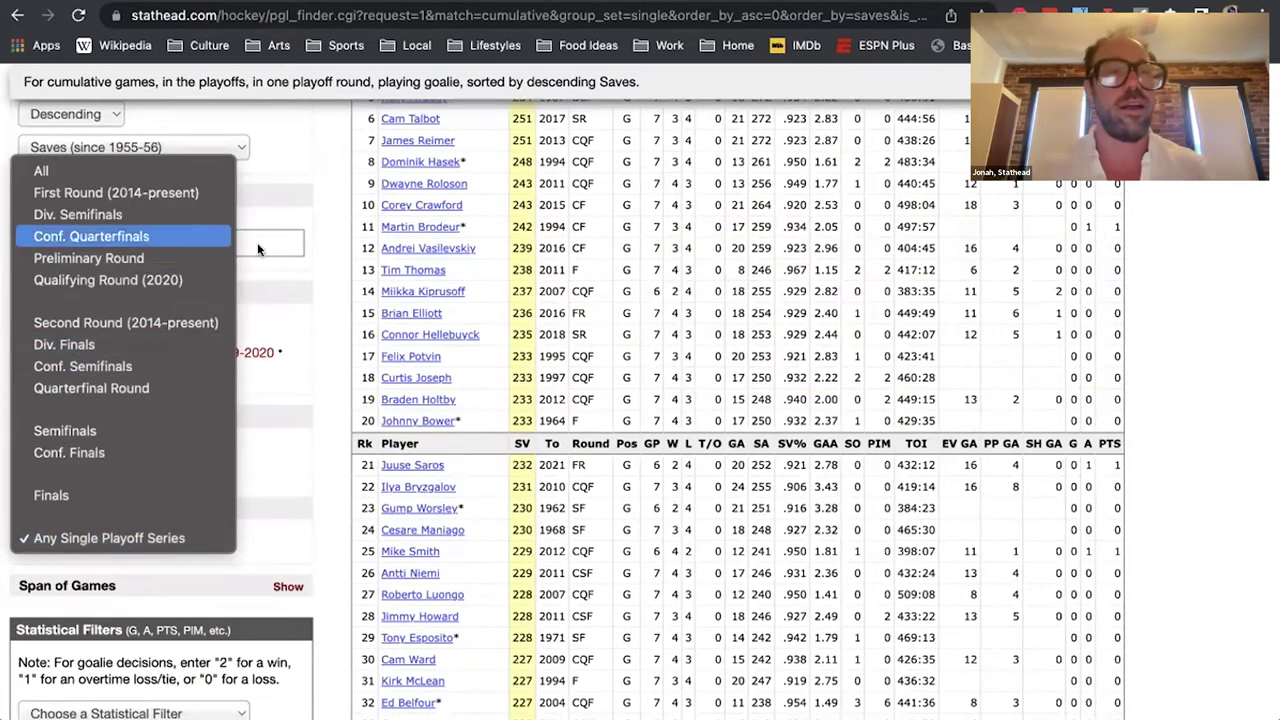
pyautogui.click(153, 539)
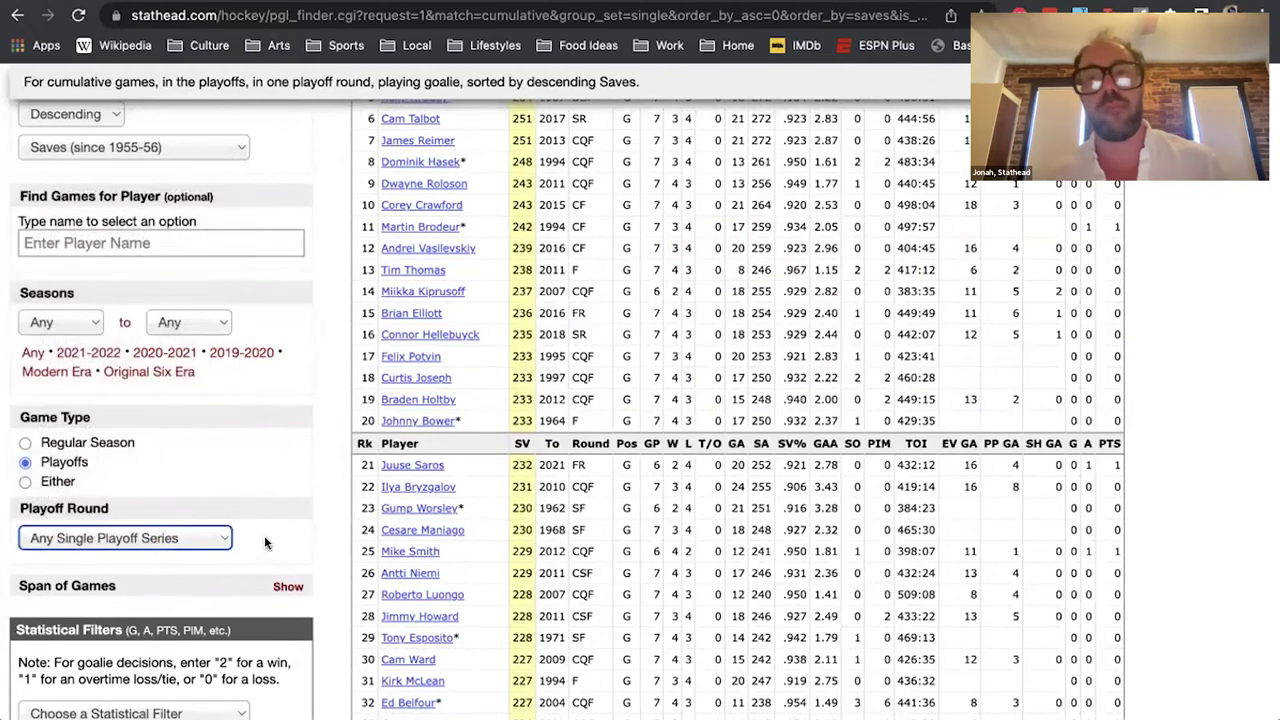
# Go to the Stathead Hockey tools page and open the Team Game Finder
pyautogui.scroll(10, 264, 542)
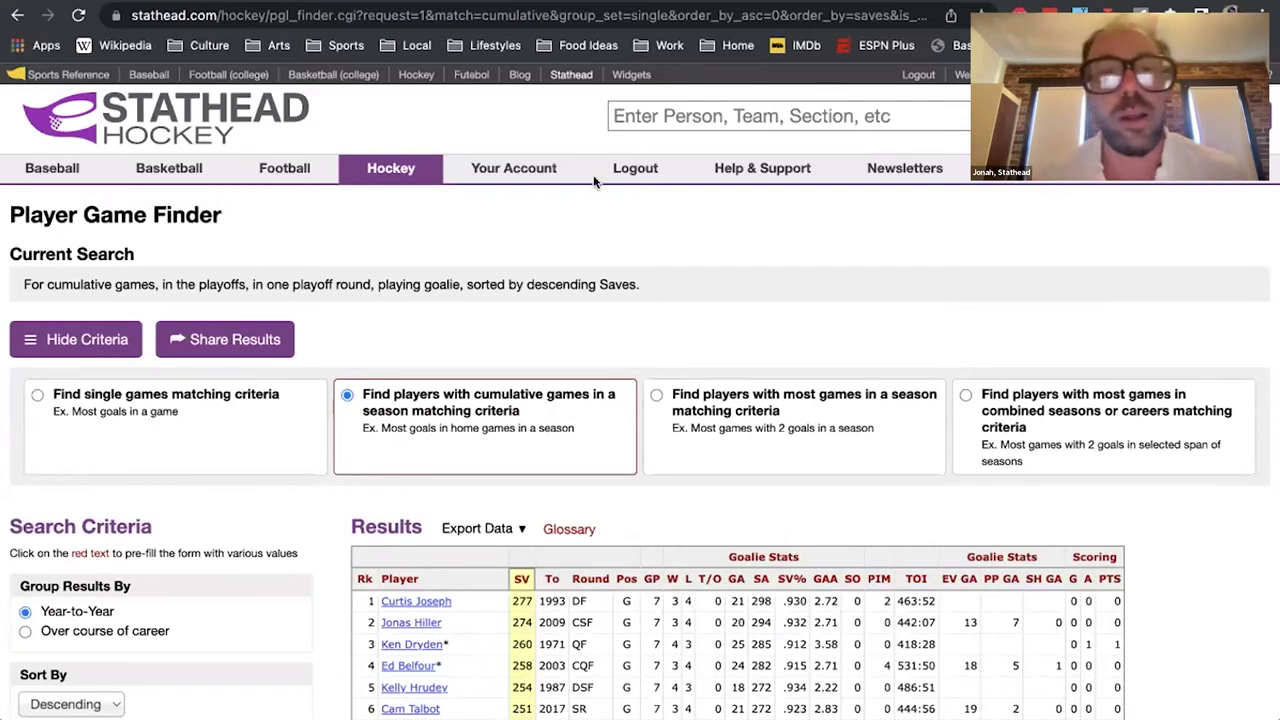
pyautogui.moveTo(388, 172)
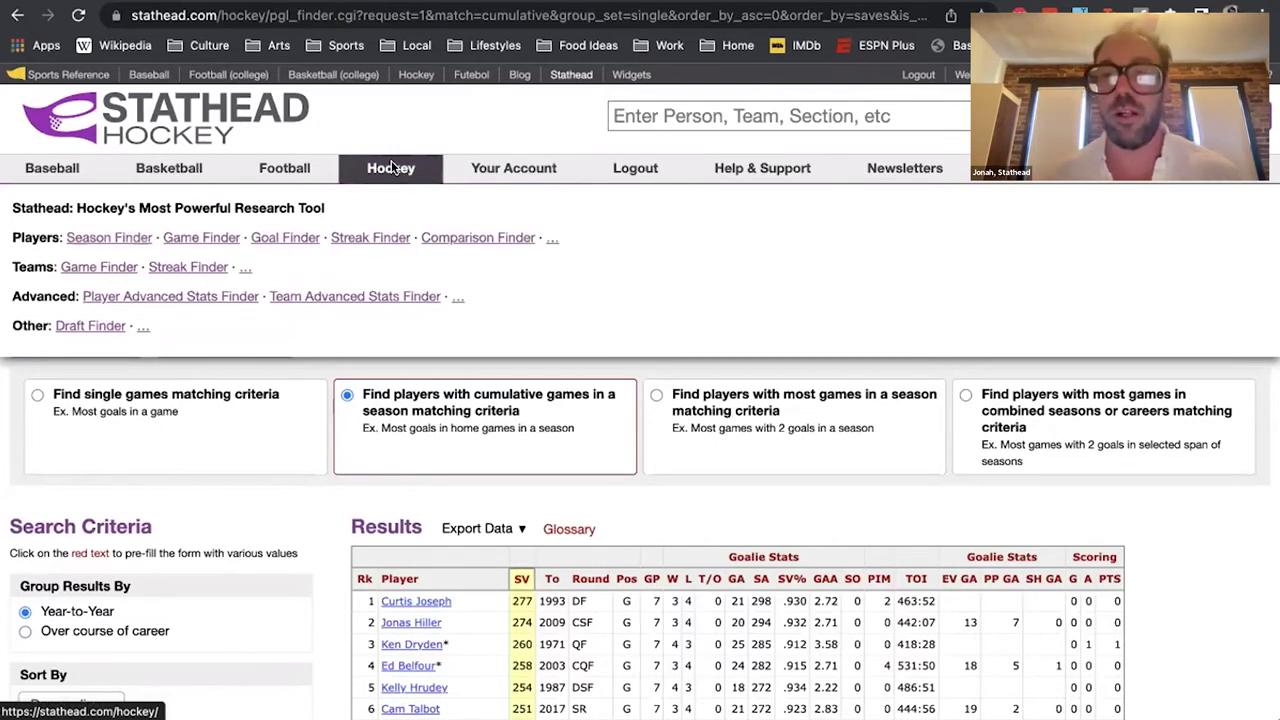
pyautogui.click(381, 171)
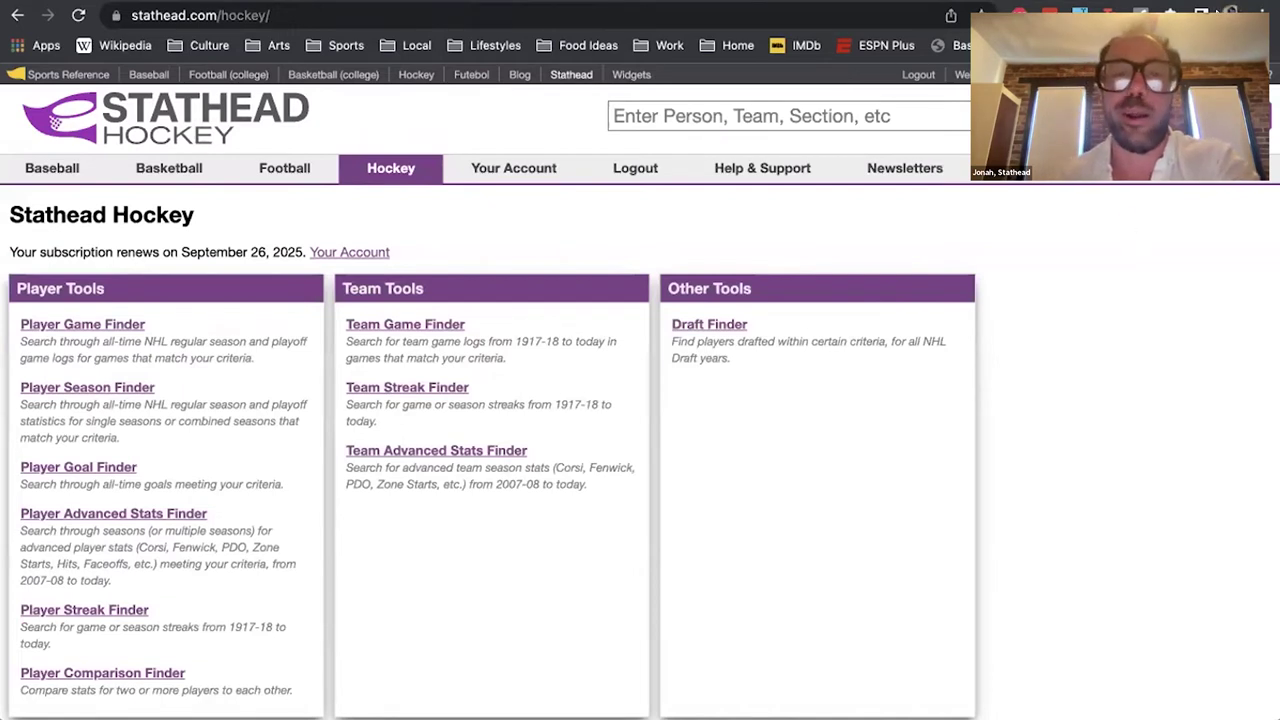
pyautogui.click(423, 326)
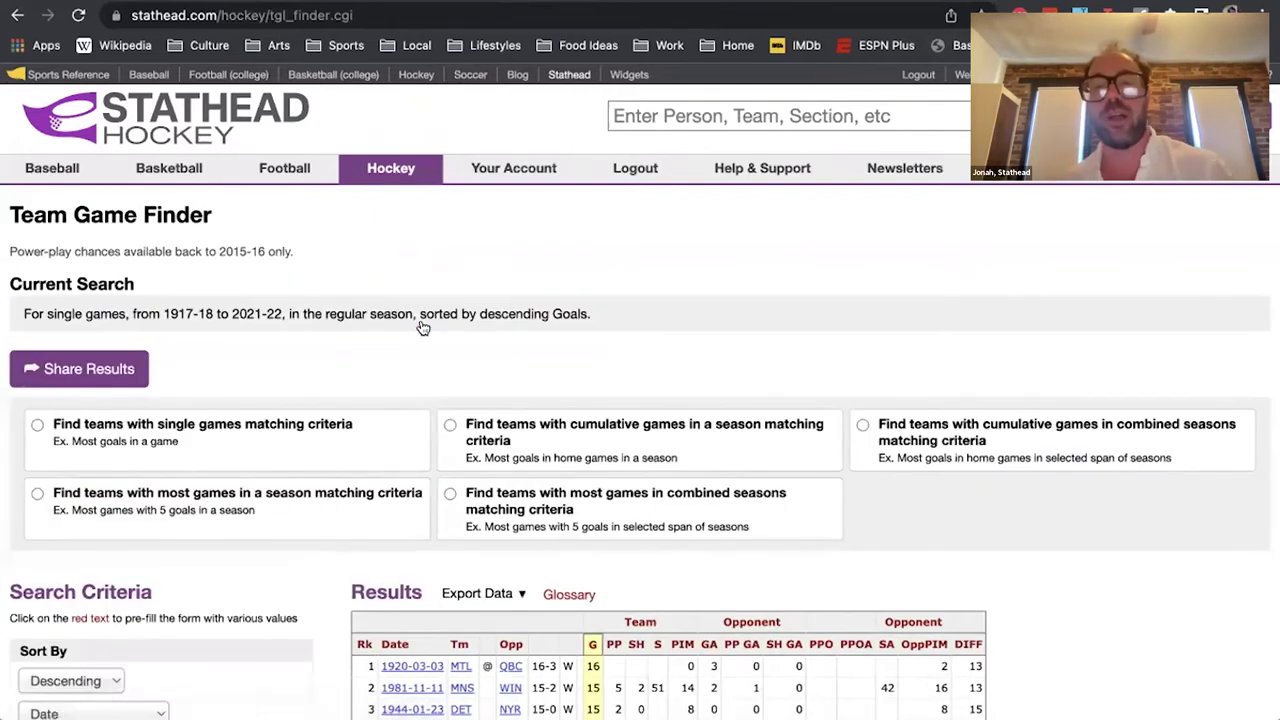
pyautogui.scroll(-3, 423, 326)
pyautogui.scroll(-2, 423, 326)
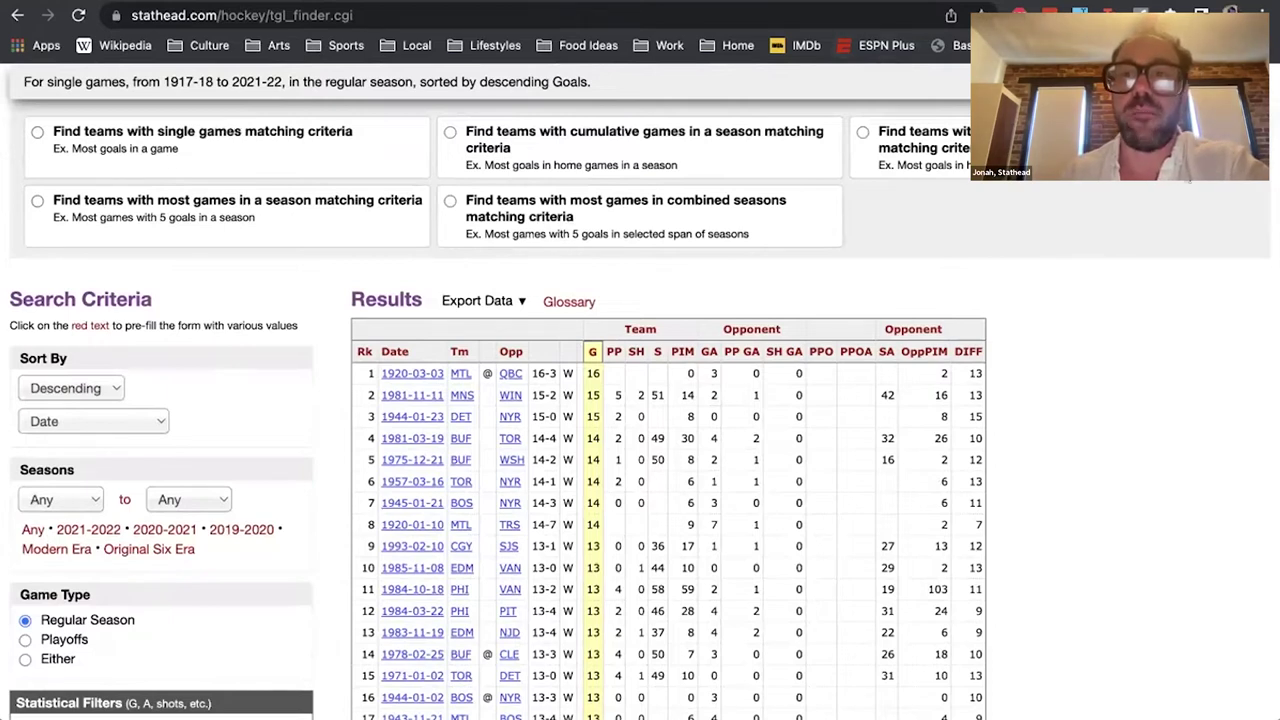
# Switch to Hockey Reference to check the upcoming NHL games, then return to Stathead's Team Game Finder
pyautogui.click(682, 4)
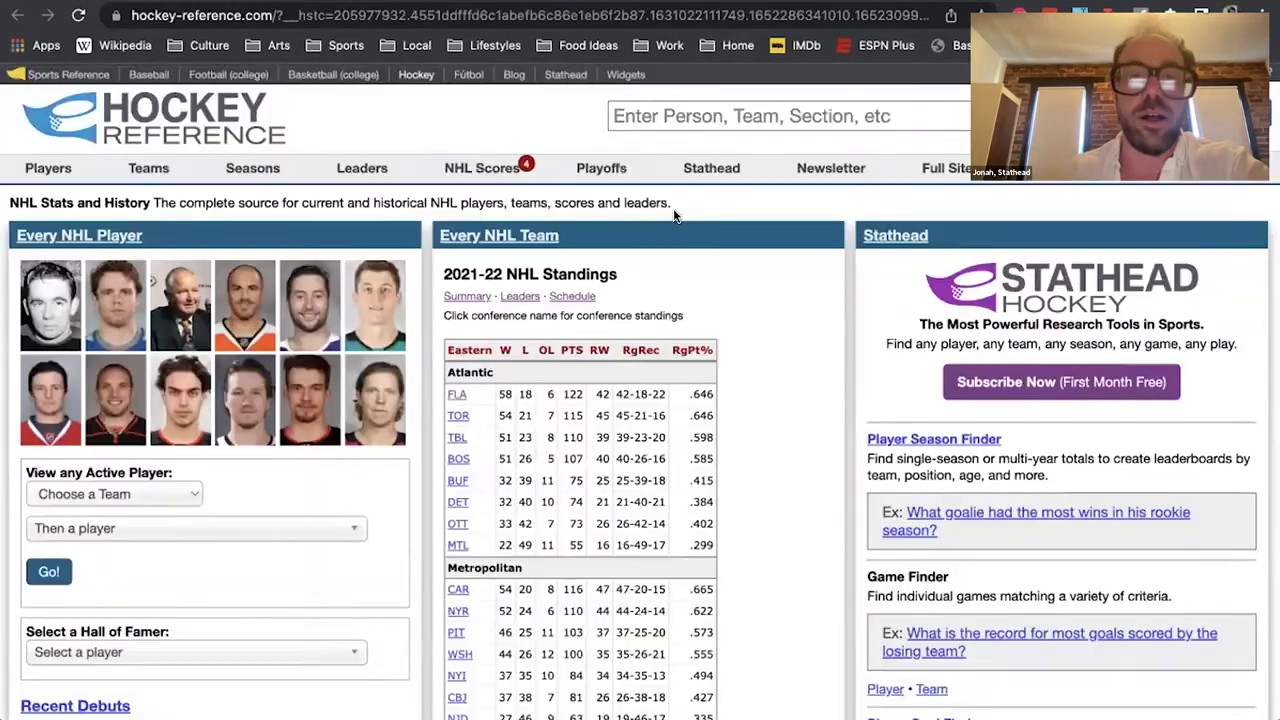
pyautogui.scroll(-20, 673, 215)
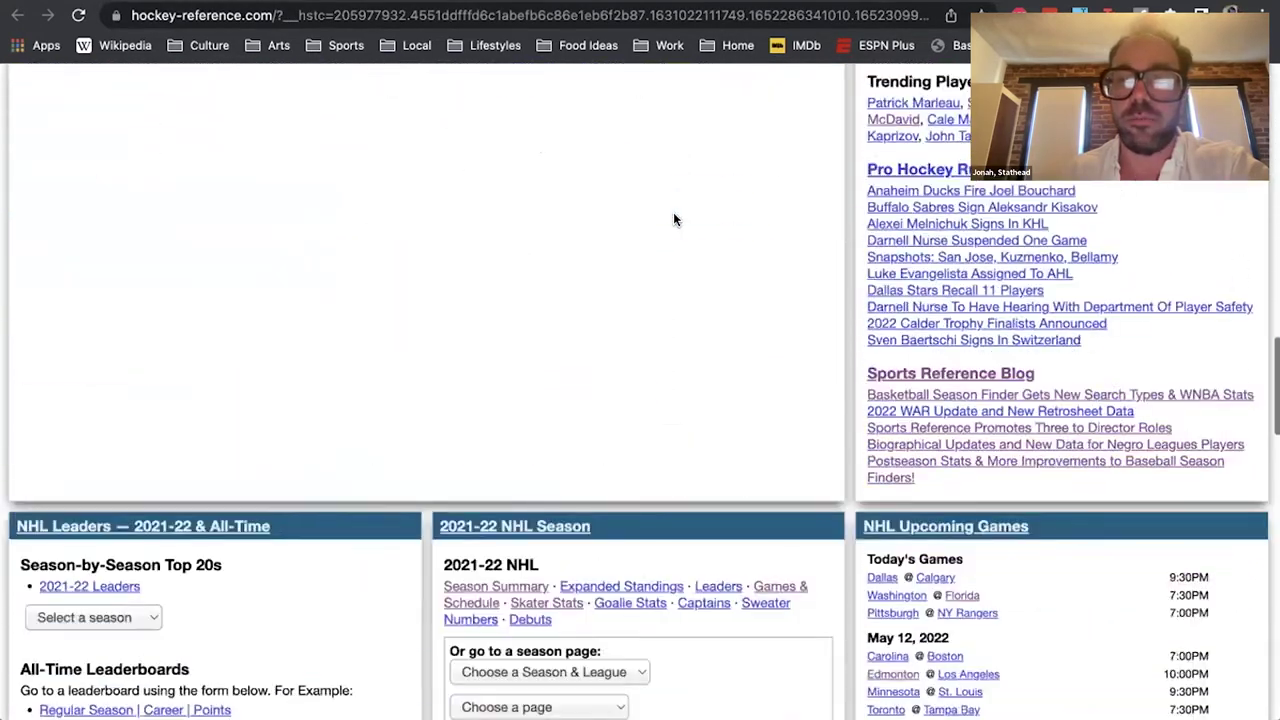
pyautogui.scroll(-5, 673, 220)
pyautogui.scroll(1, 673, 220)
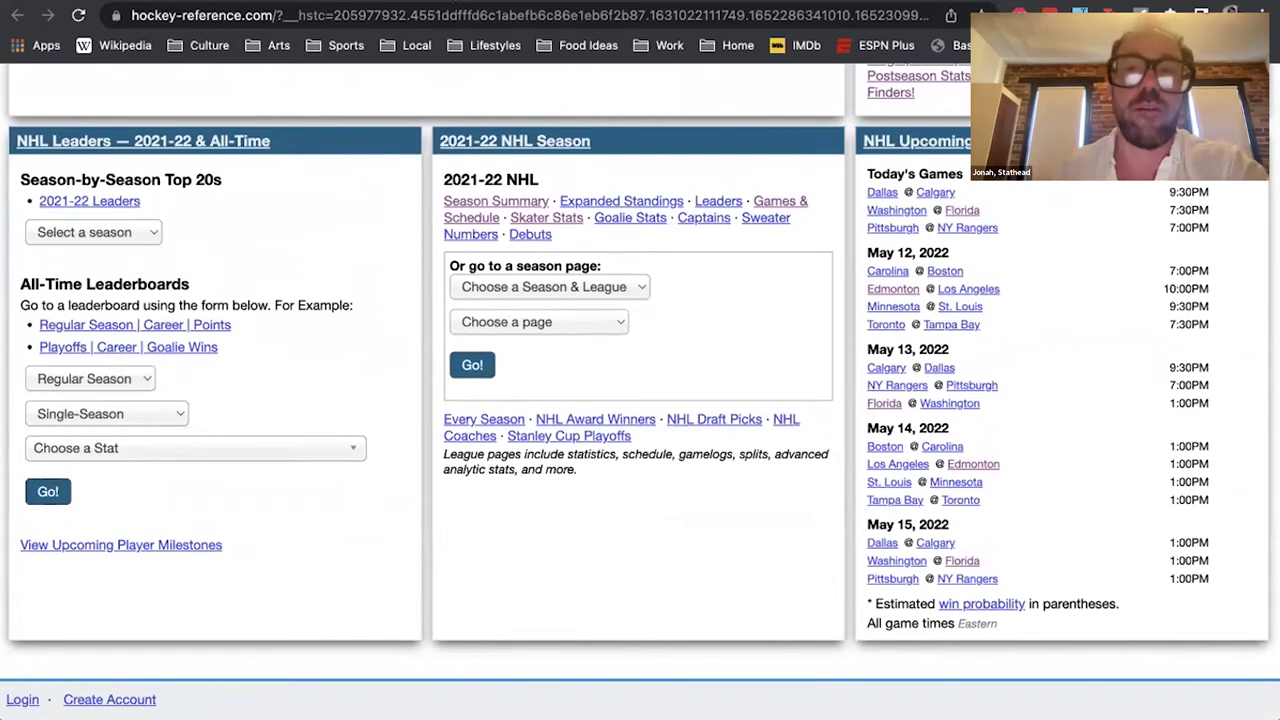
pyautogui.click(420, 3)
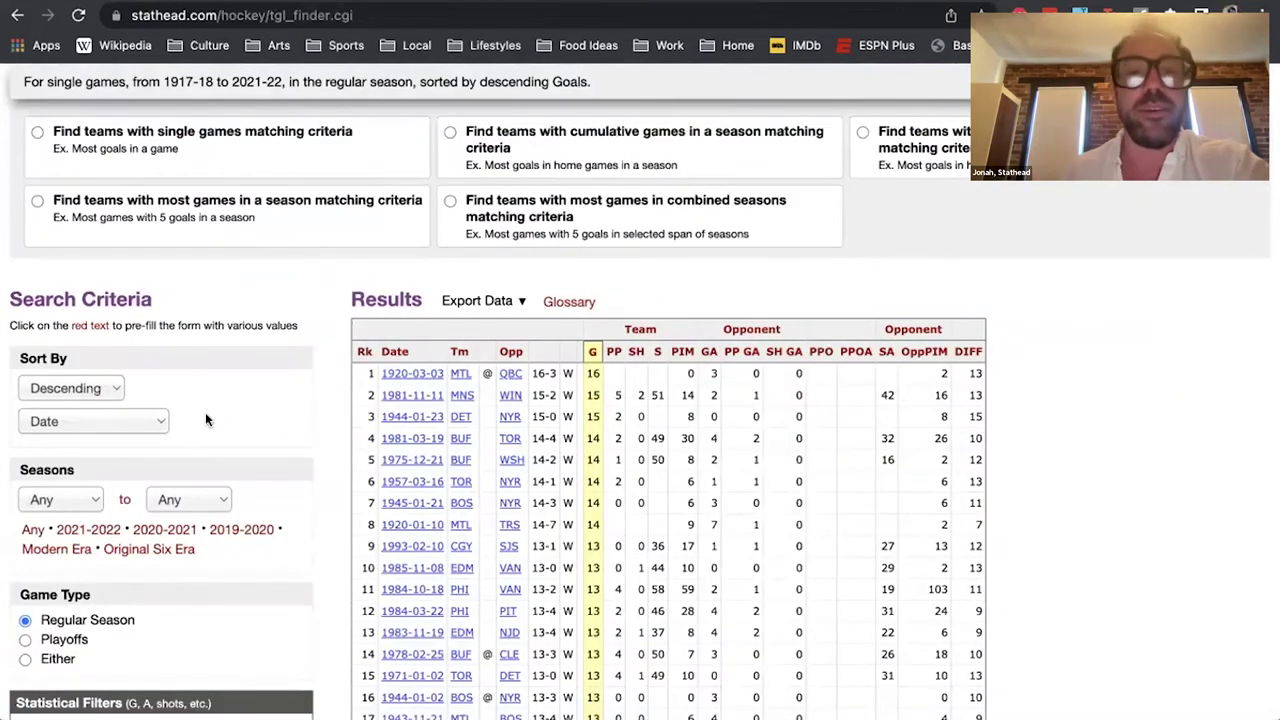
pyautogui.scroll(-3, 205, 415)
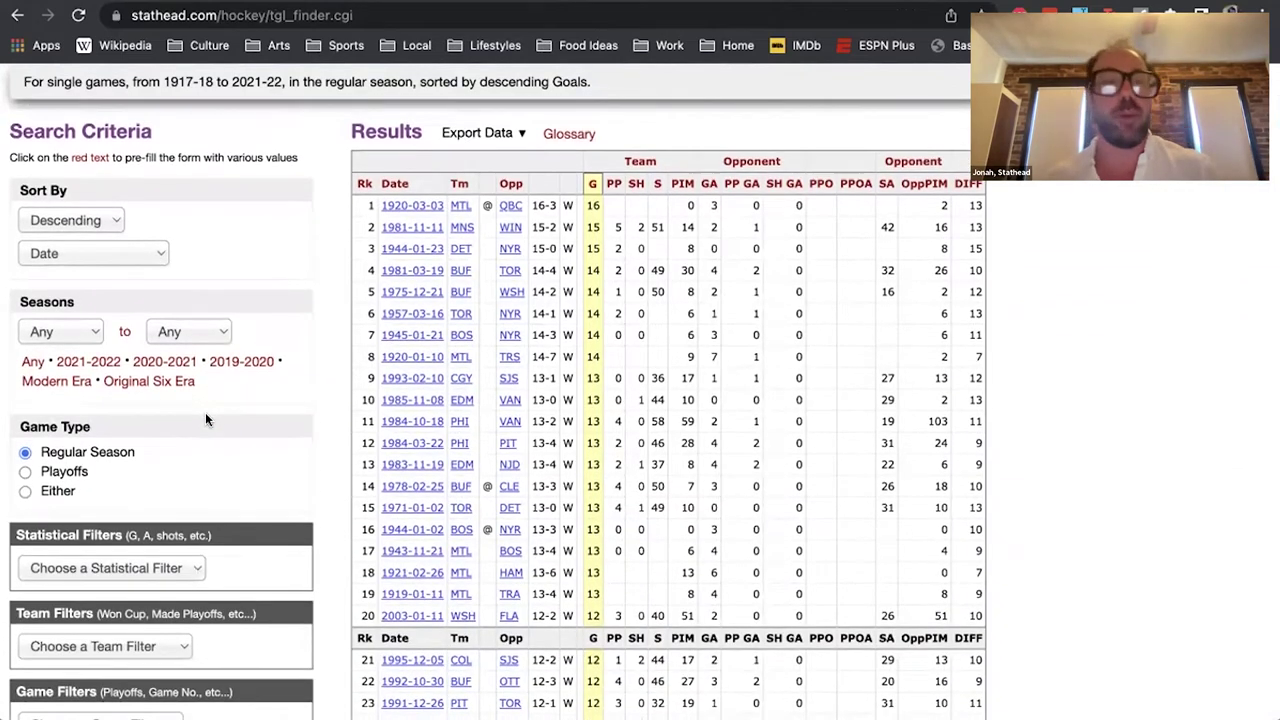
pyautogui.scroll(-1, 205, 420)
pyautogui.hotkey('ctrl', 'shift', 'Tab')
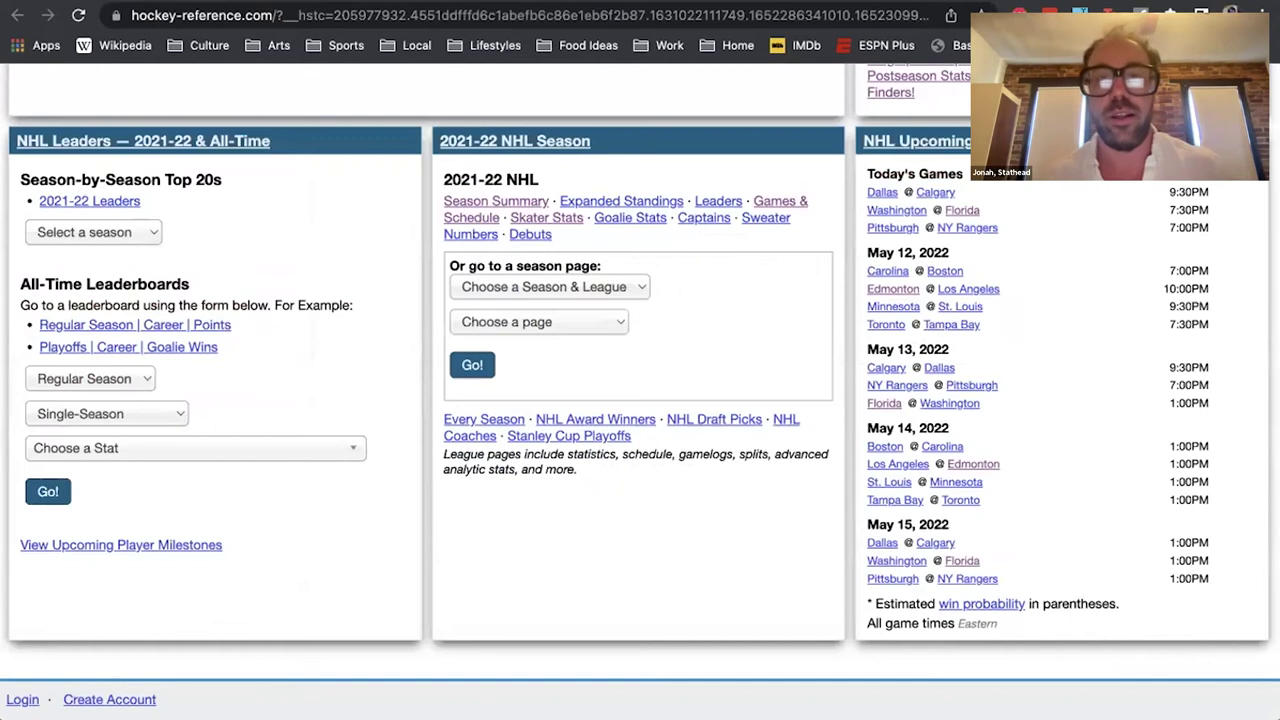
pyautogui.hotkey('ctrl', 'Tab')
# Add a Team filter to the team filters and set it to Washington Capitals
pyautogui.scroll(-1, 218, 463)
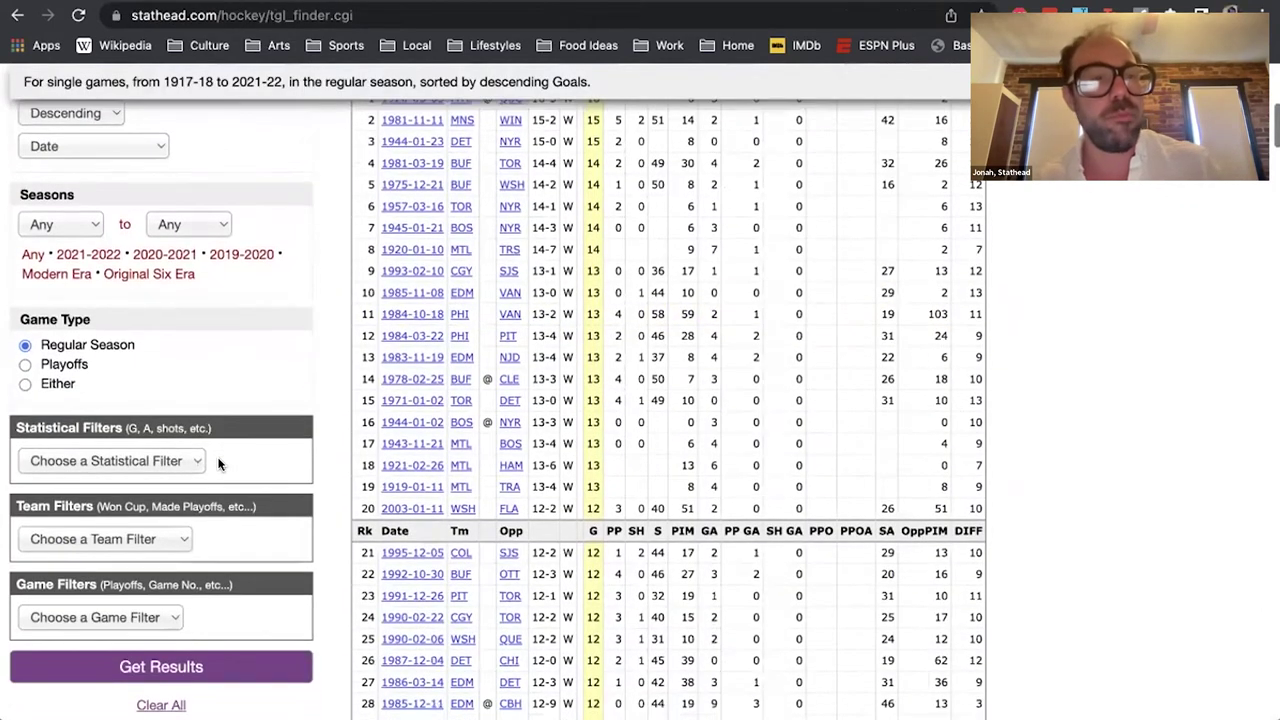
pyautogui.scroll(5, 218, 463)
pyautogui.scroll(-3, 110, 217)
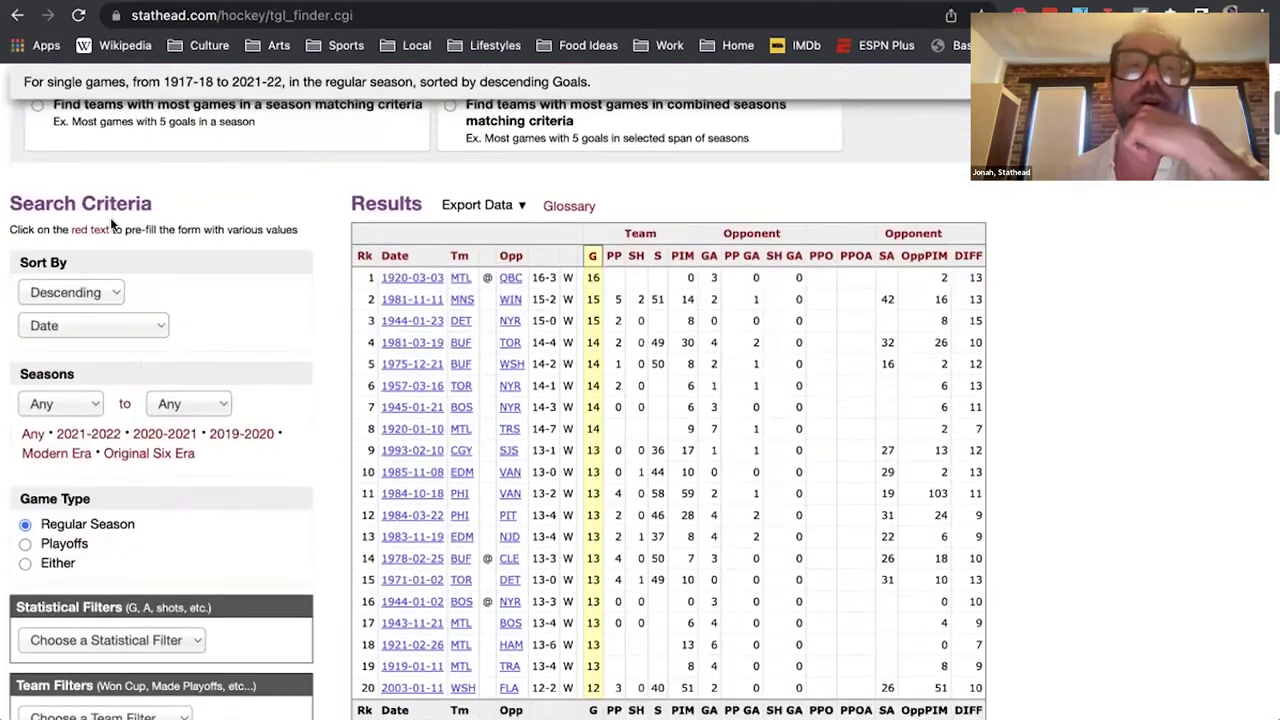
pyautogui.scroll(-5, 212, 265)
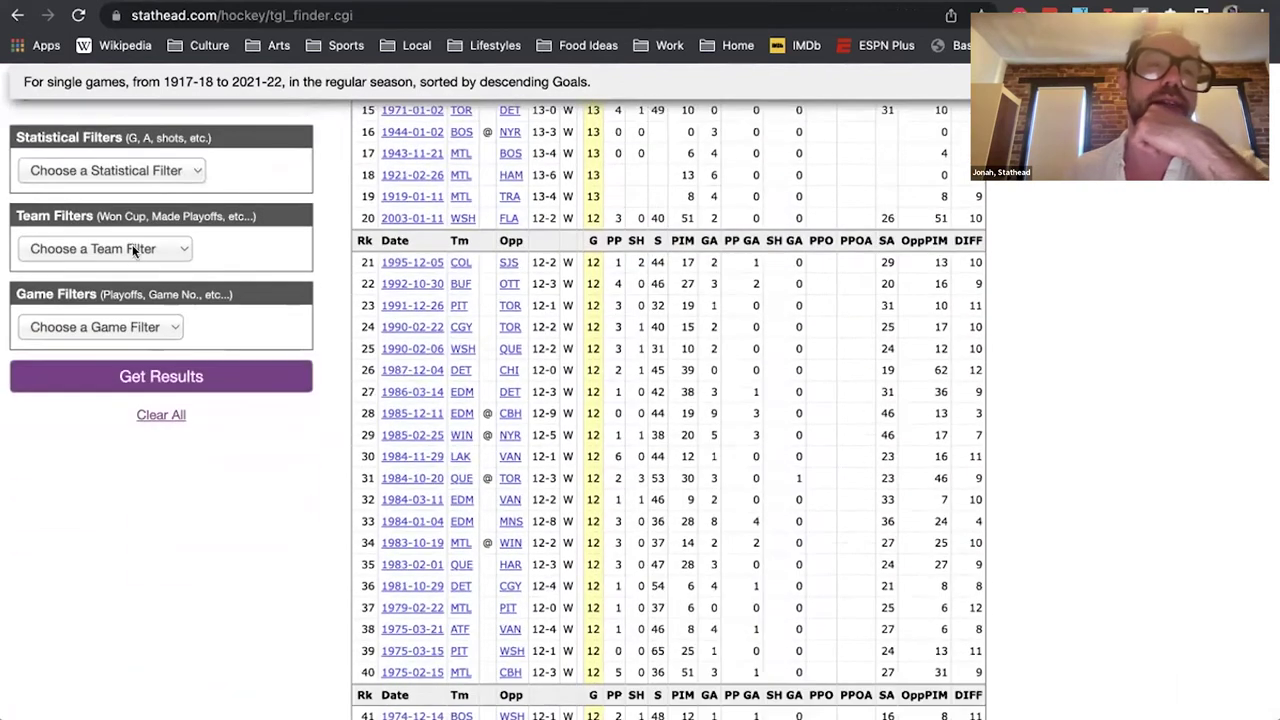
pyautogui.click(132, 250)
pyautogui.click(128, 266)
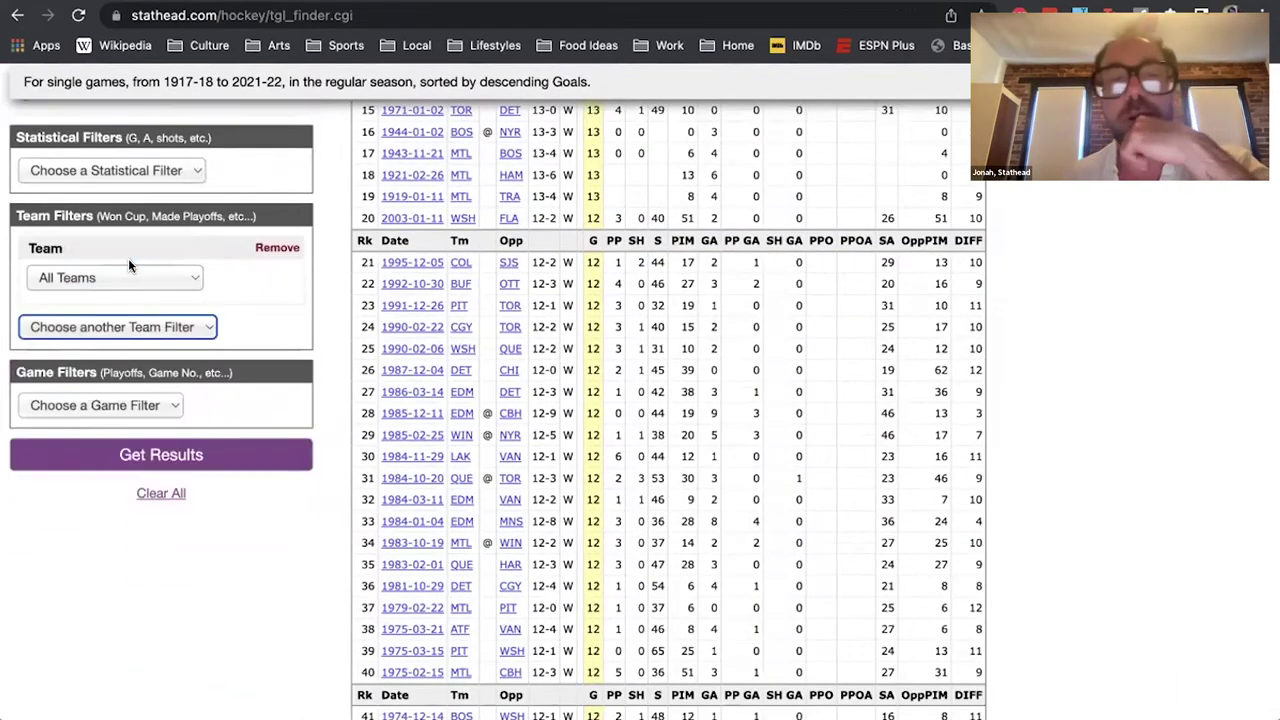
pyautogui.click(126, 268)
pyautogui.scroll(-5, 125, 325)
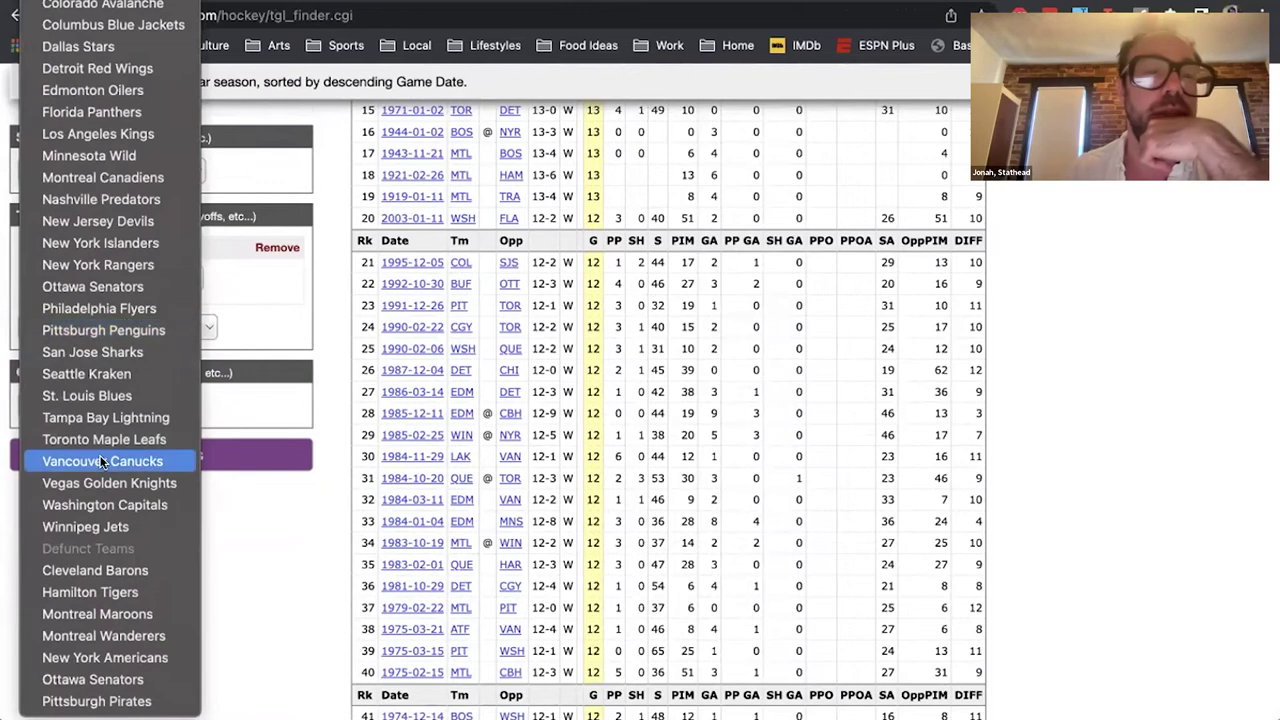
pyautogui.click(118, 505)
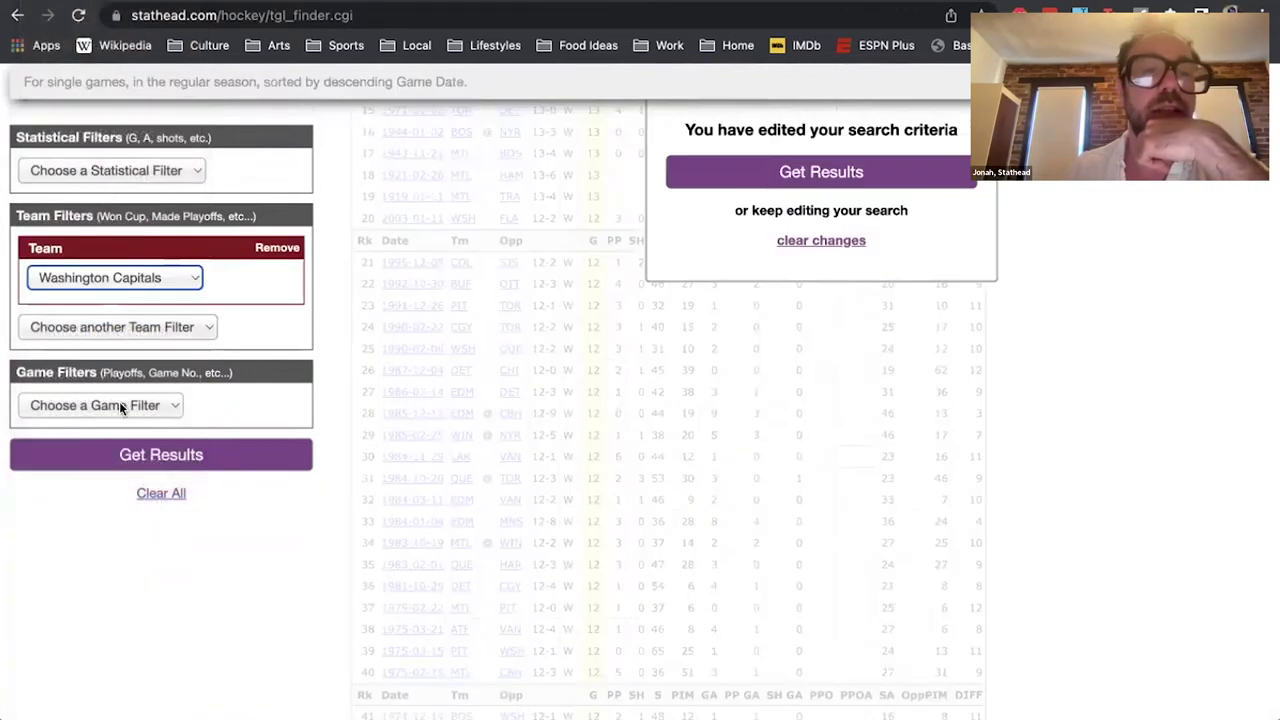
# Add an Opponent filter to the game filters and set it to Florida Panthers
pyautogui.click(119, 405)
pyautogui.click(115, 427)
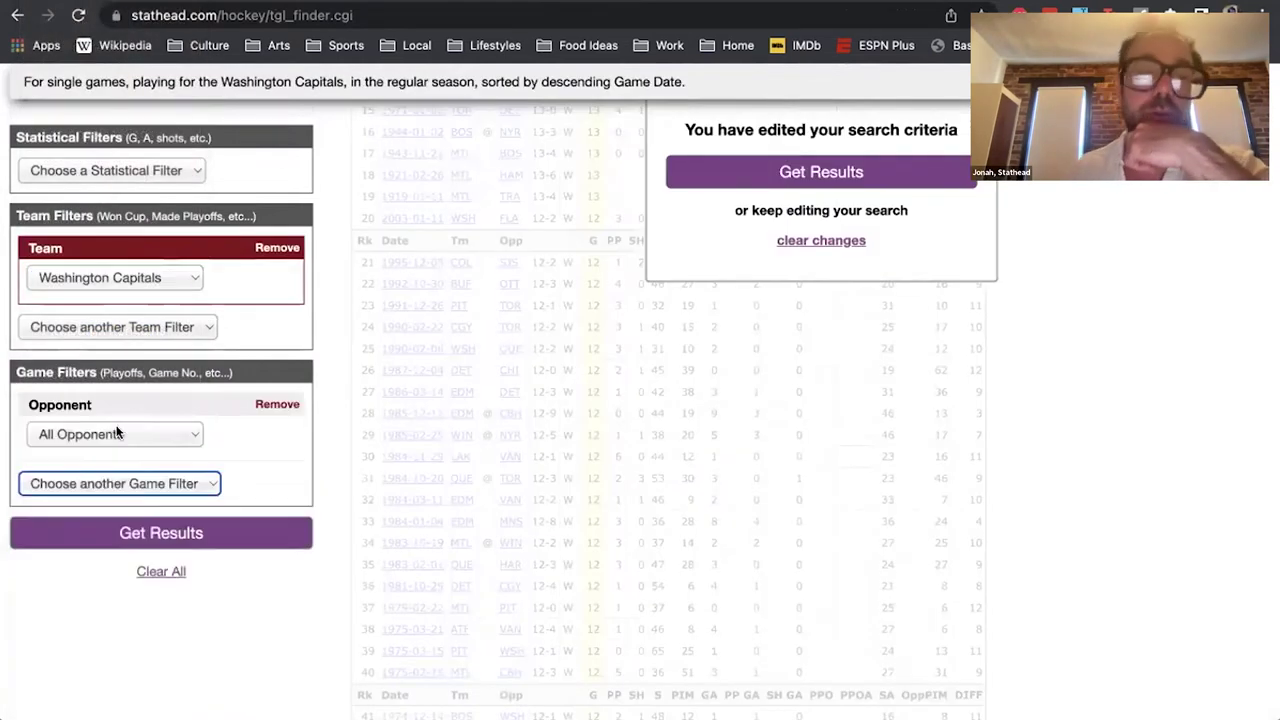
pyautogui.click(117, 432)
pyautogui.scroll(-2, 100, 560)
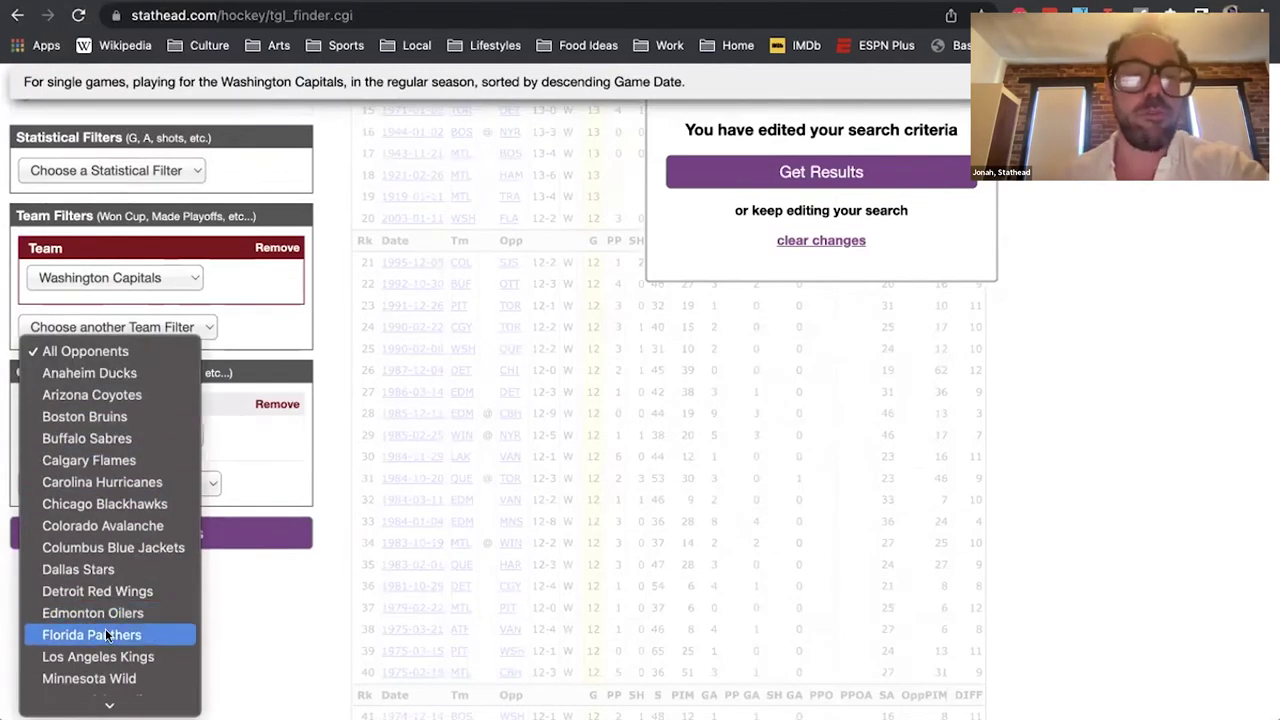
pyautogui.click(105, 634)
# Change the search type to teams with cumulative games in a season and limit the seasons to 2021-2022
pyautogui.scroll(5, 183, 603)
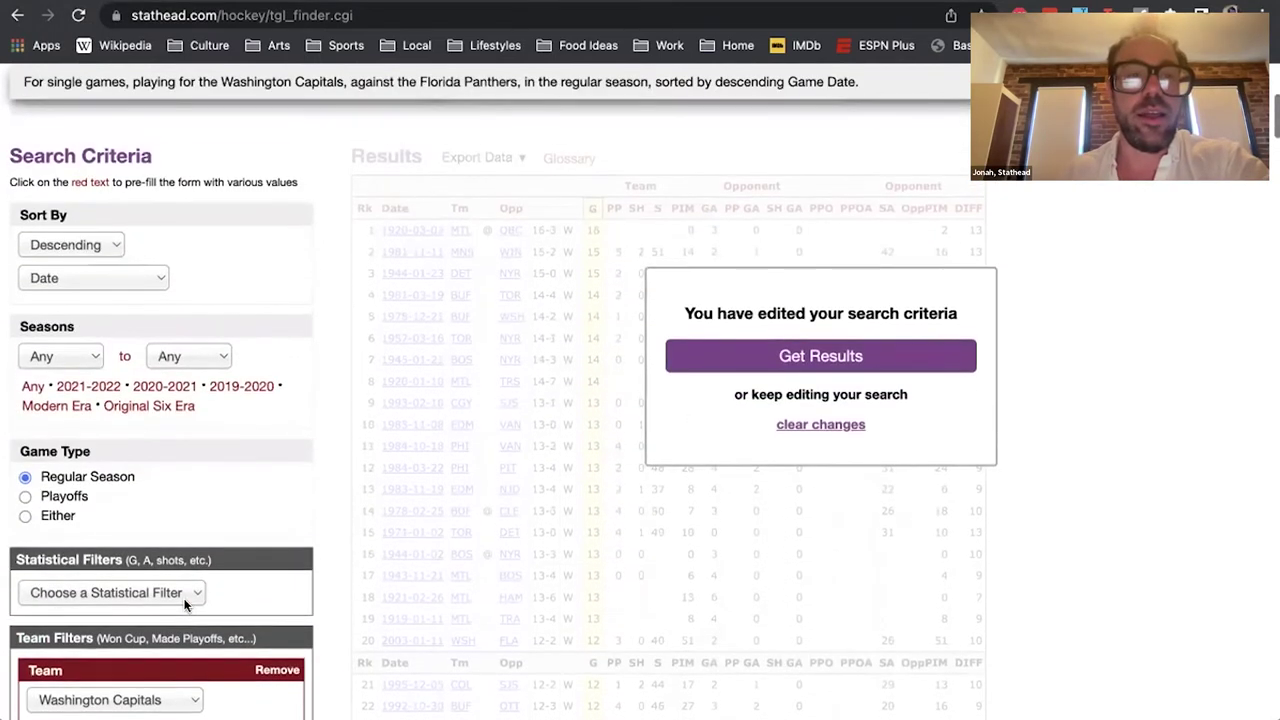
pyautogui.scroll(2, 184, 604)
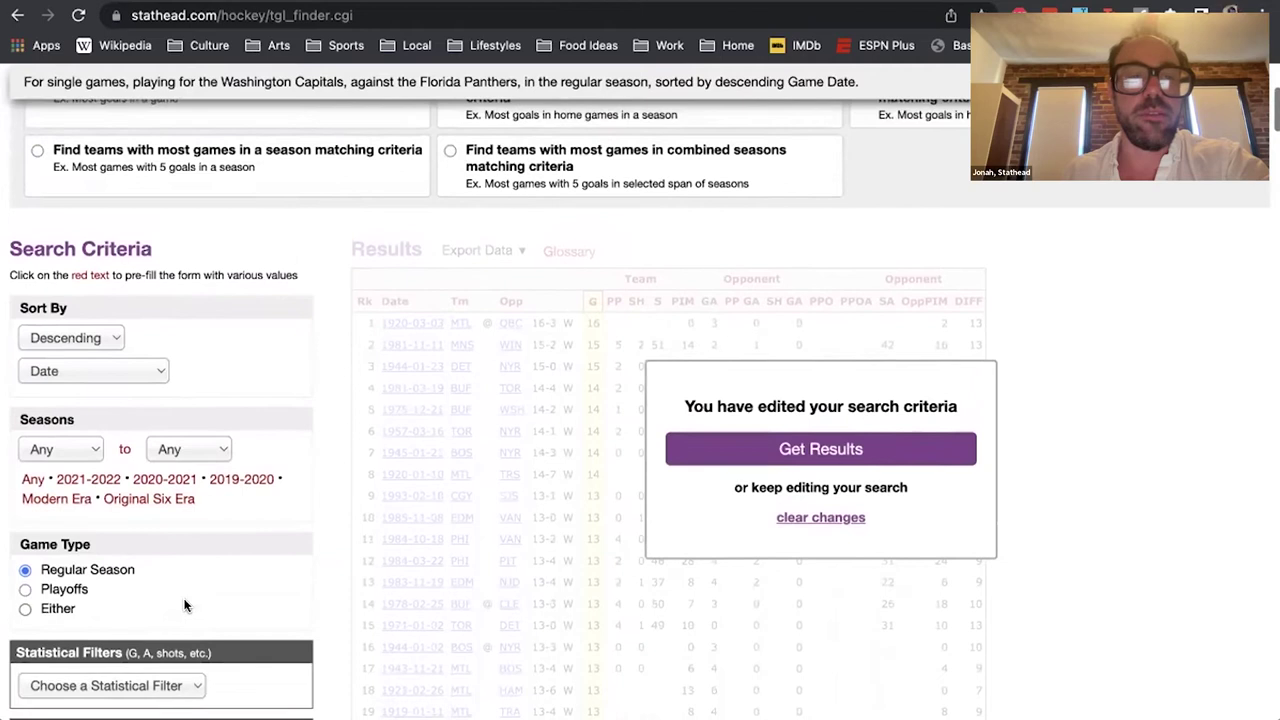
pyautogui.scroll(8, 184, 604)
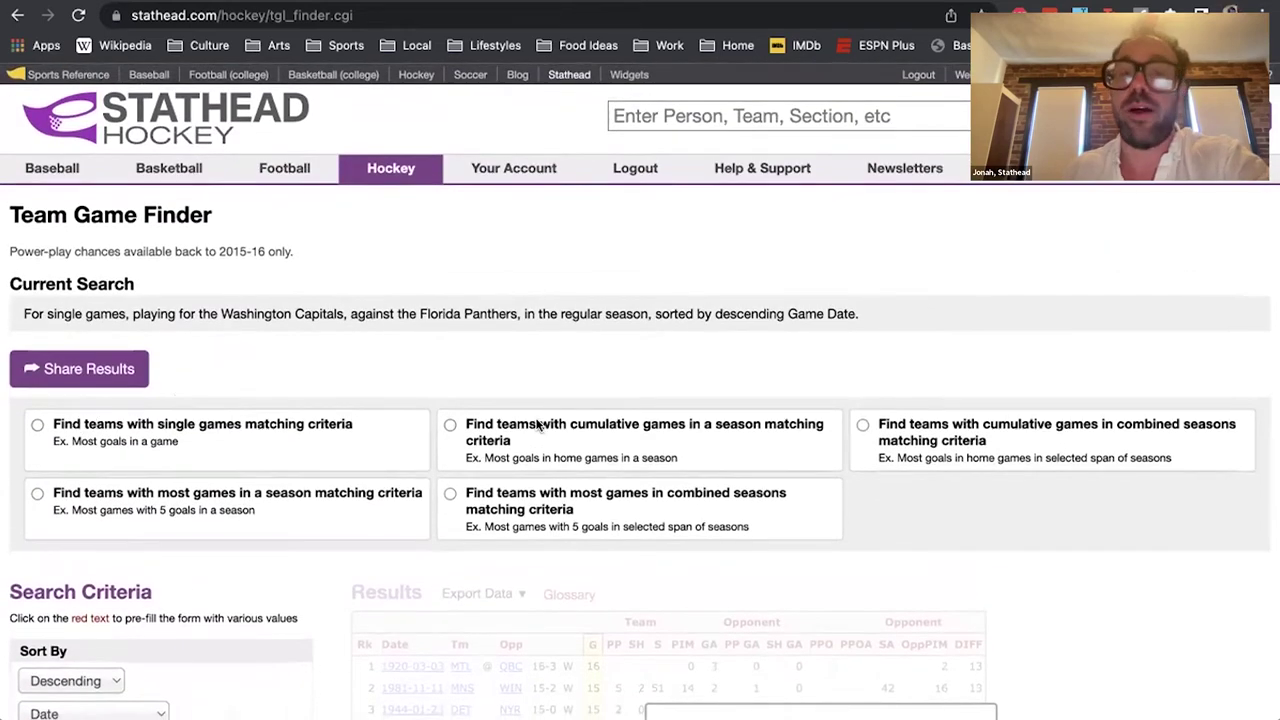
pyautogui.click(538, 428)
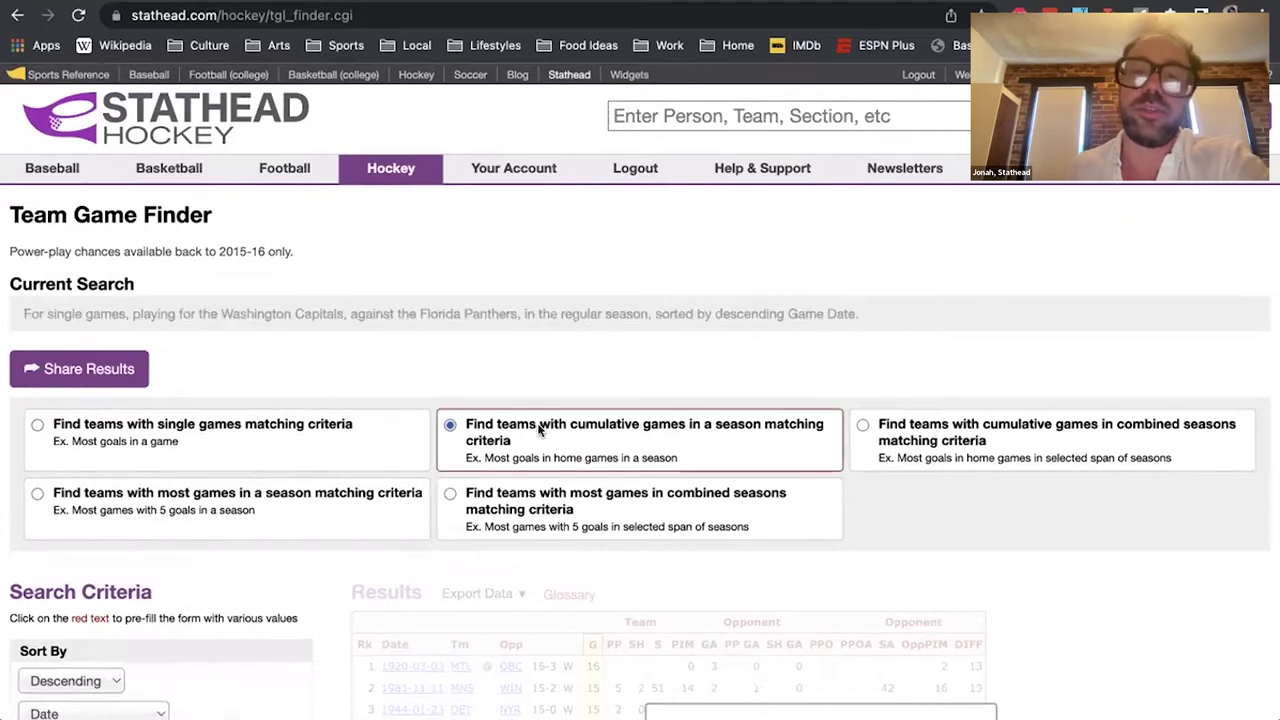
pyautogui.scroll(-4, 538, 430)
pyautogui.scroll(-4, 538, 430)
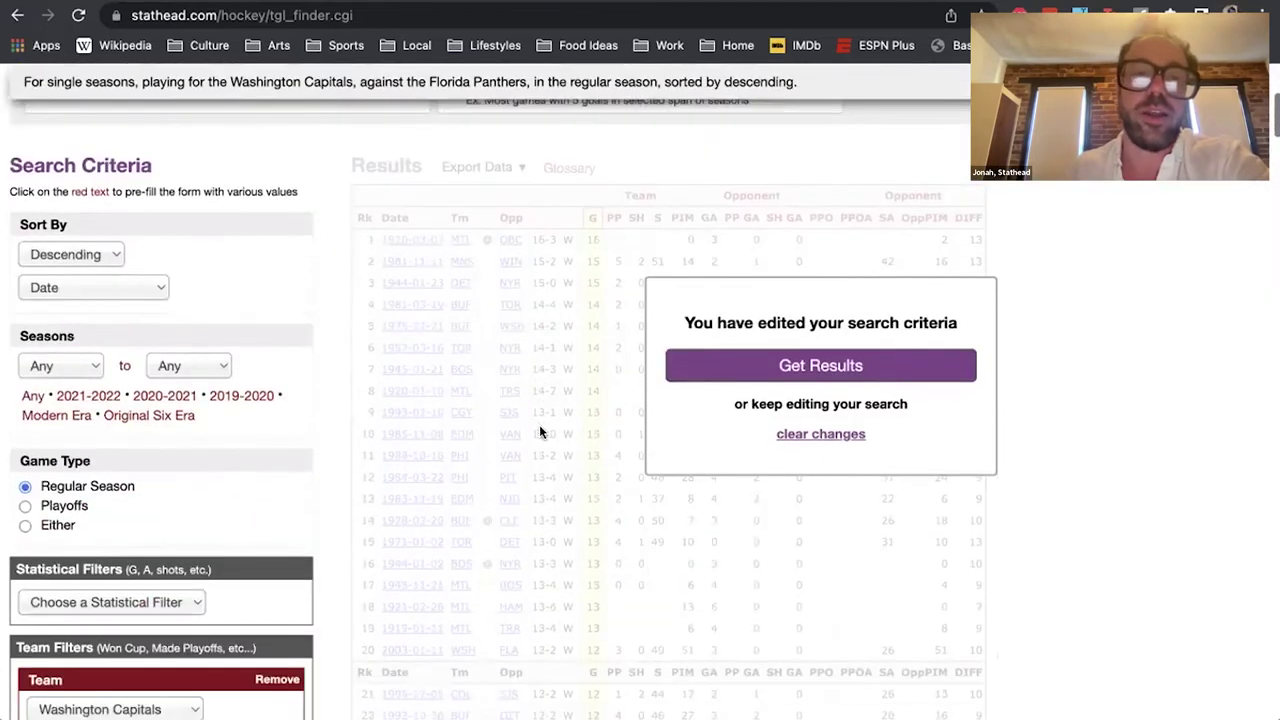
pyautogui.click(87, 396)
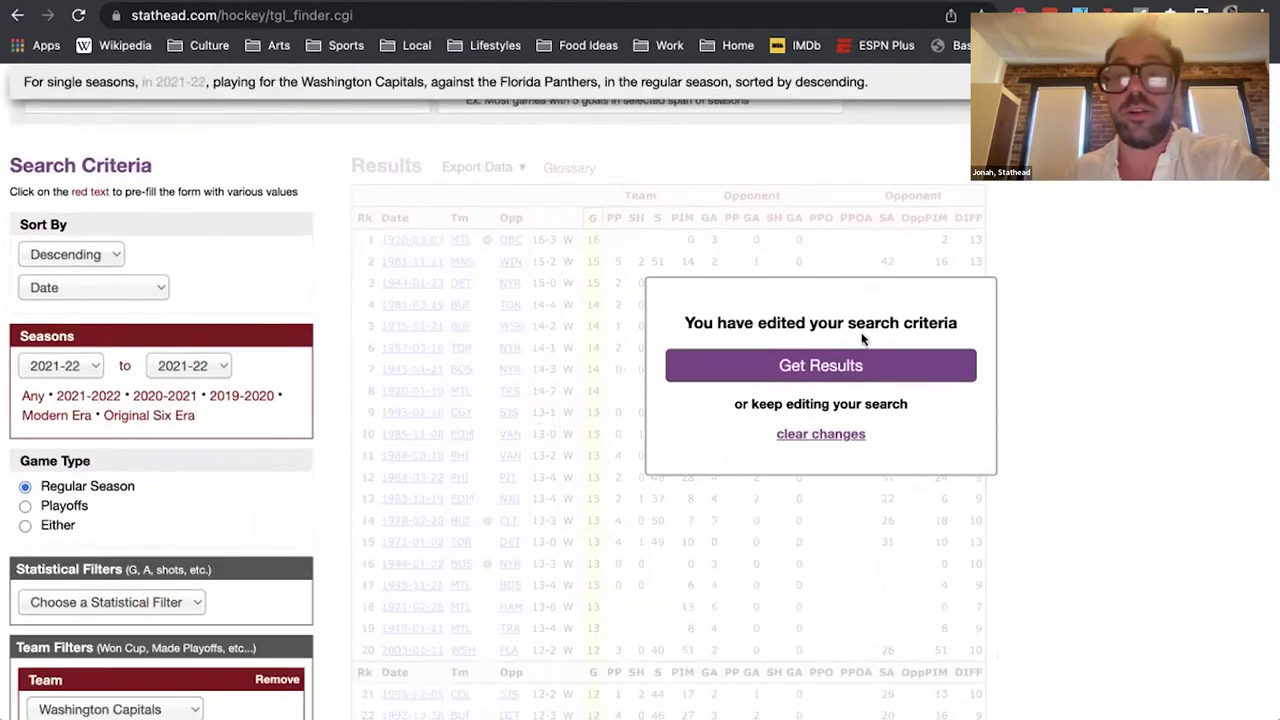
# Run the cumulative Capitals against Panthers search for 2021-22 and reopen its search criteria
pyautogui.click(852, 379)
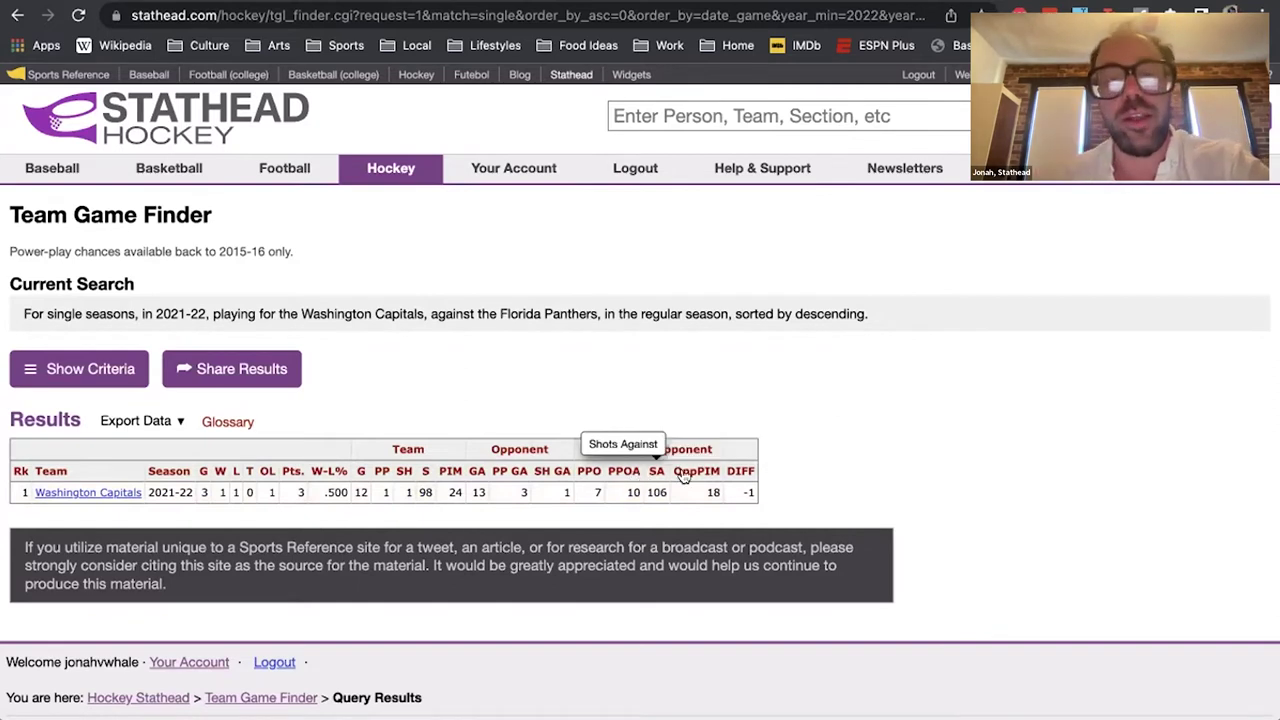
pyautogui.click(80, 368)
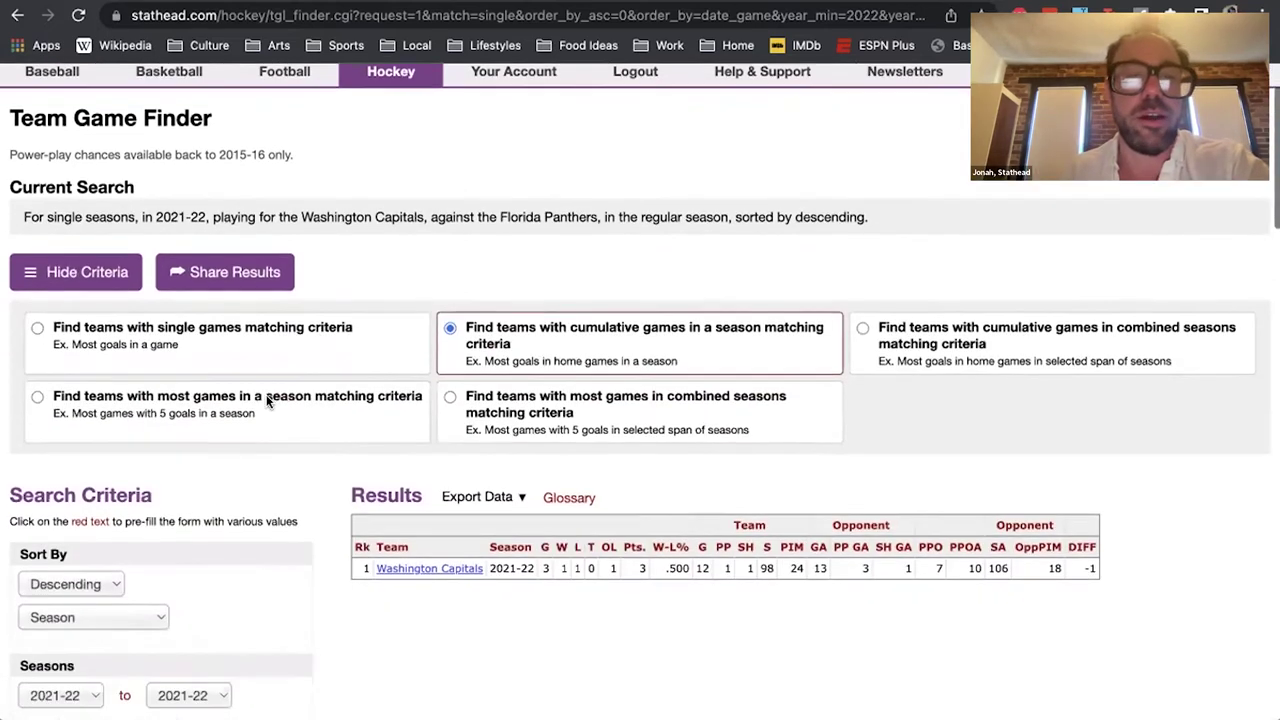
pyautogui.scroll(-3, 266, 397)
pyautogui.scroll(2, 266, 401)
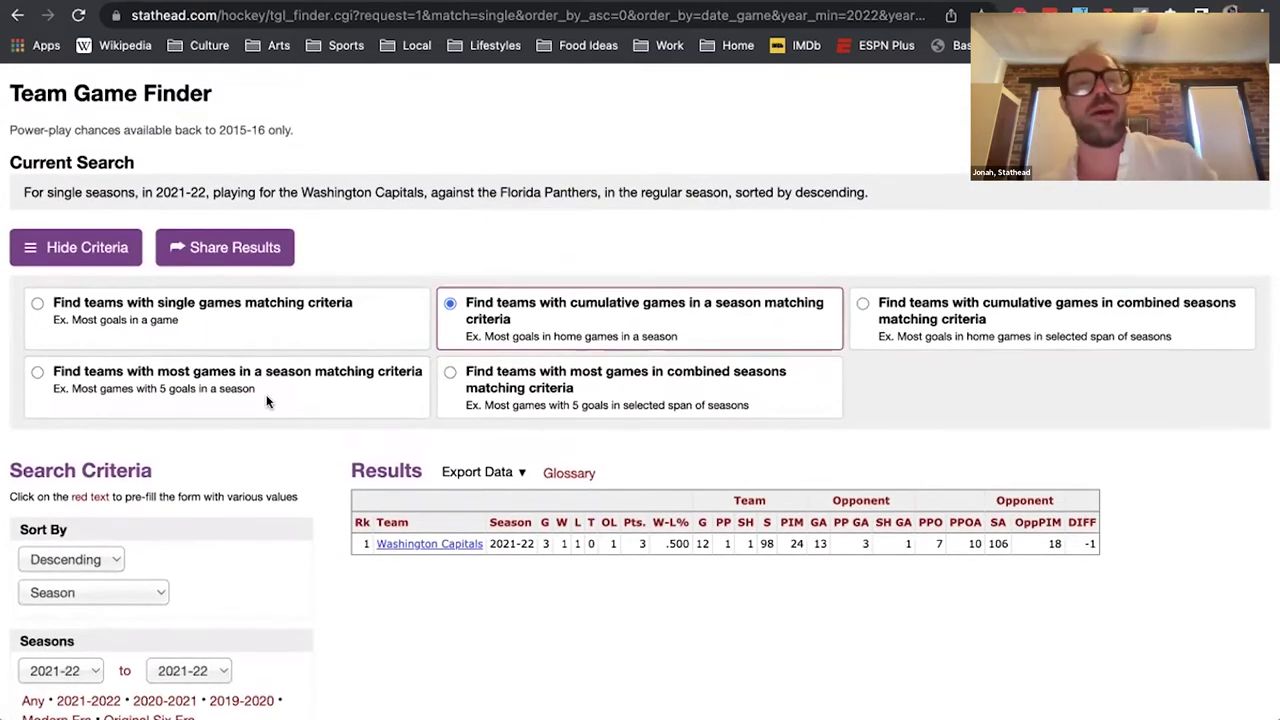
pyautogui.scroll(1, 266, 401)
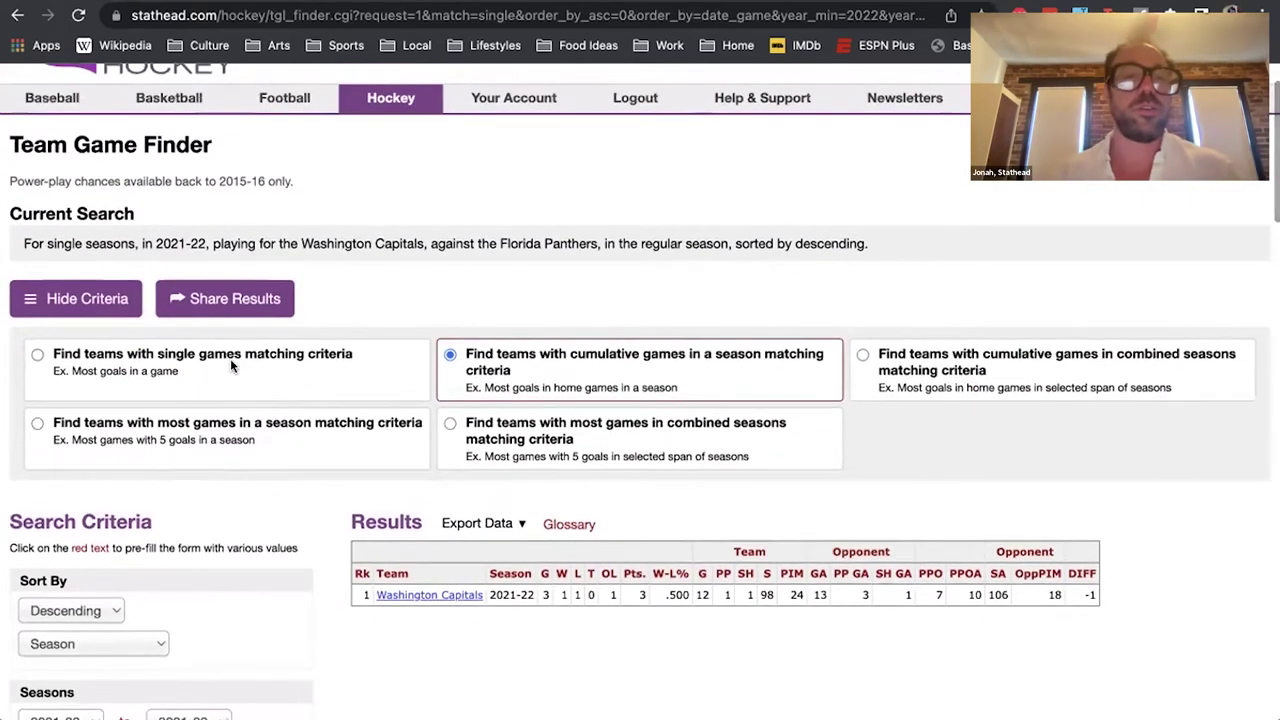
# Change the search type to teams with single games matching criteria and get the results
pyautogui.click(230, 358)
pyautogui.scroll(-1, 335, 433)
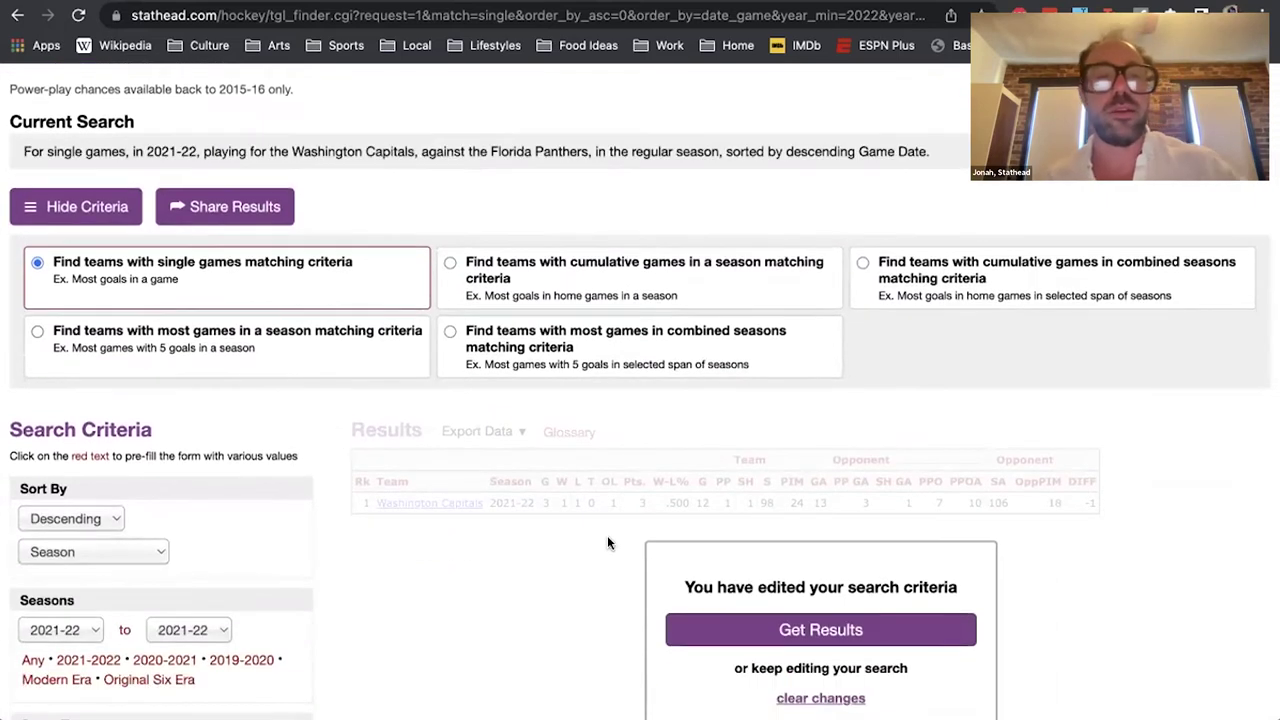
pyautogui.click(731, 630)
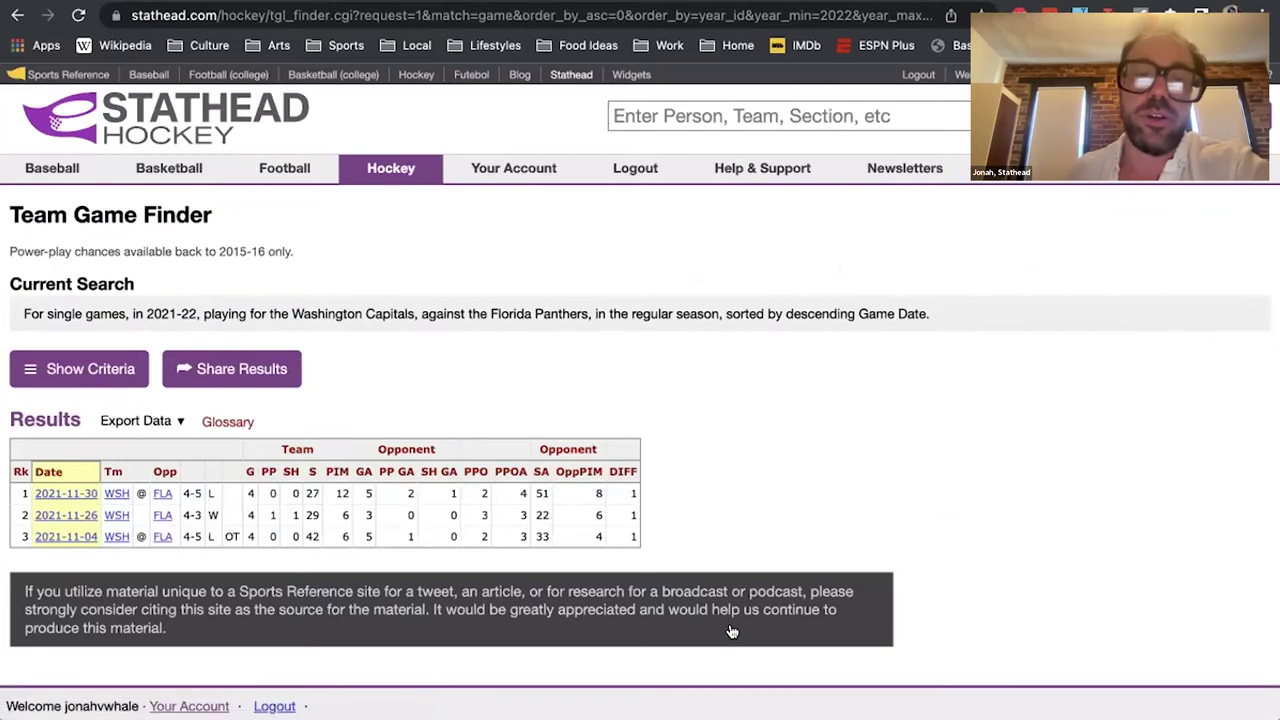
pyautogui.click(421, 536)
pyautogui.click(440, 520)
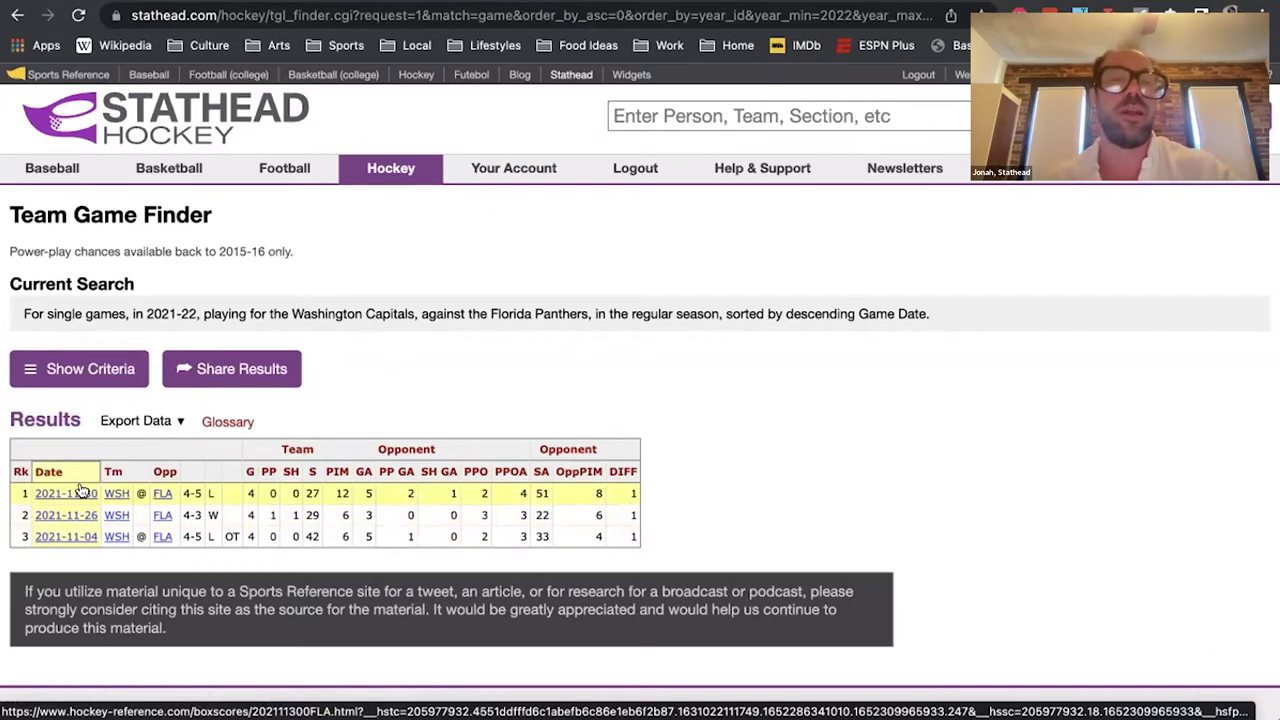
# Rerun the search for cumulative games in a season with the game type set to Either
pyautogui.click(108, 369)
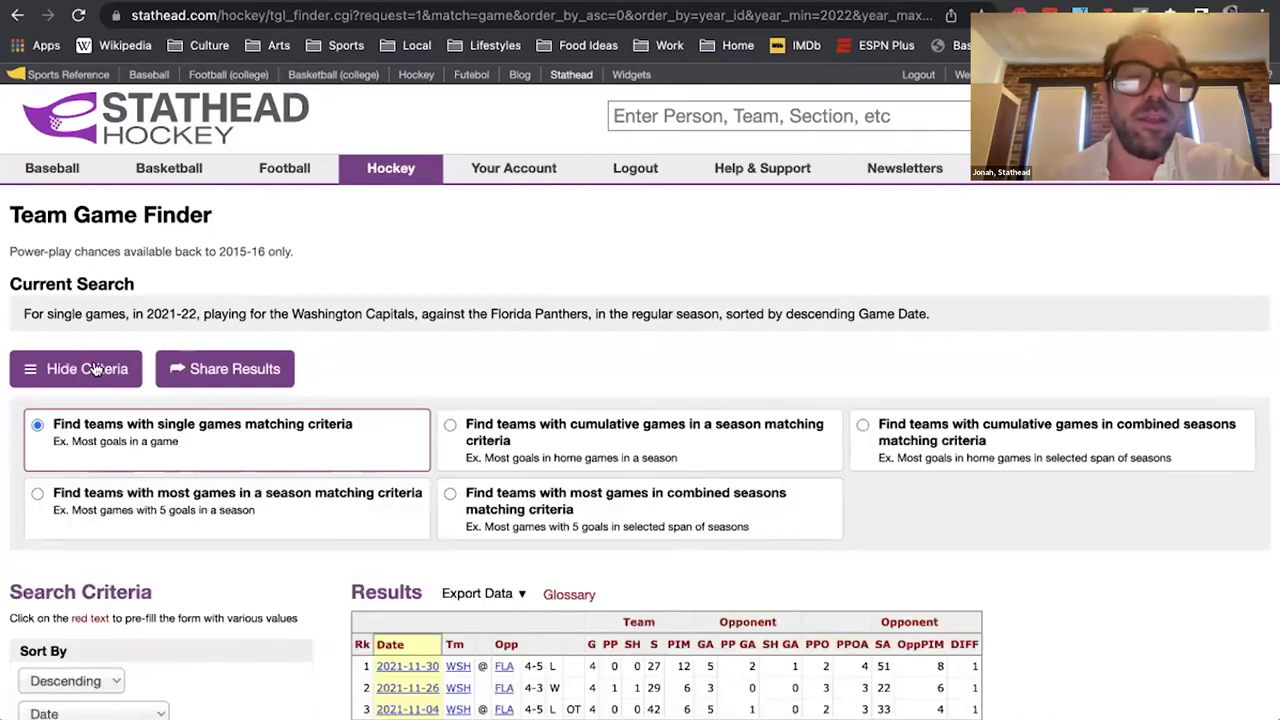
pyautogui.scroll(-1, 115, 376)
pyautogui.scroll(-3, 114, 376)
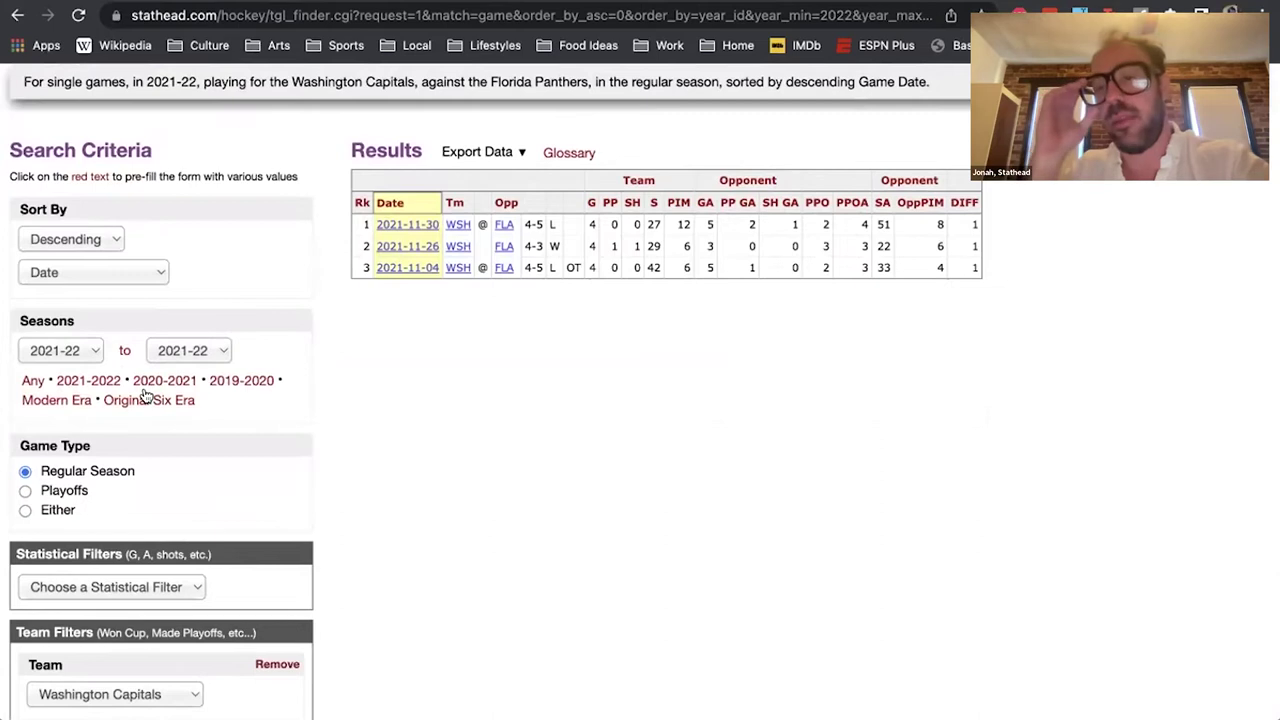
pyautogui.click(60, 491)
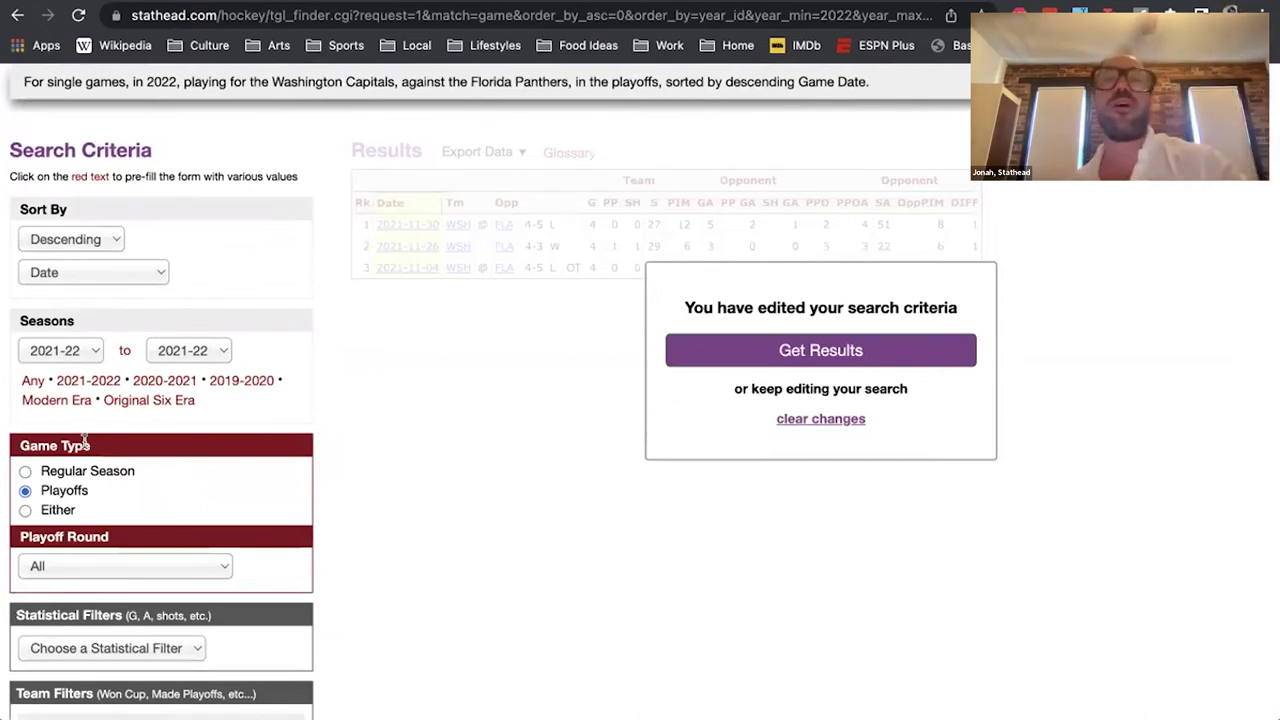
pyautogui.click(64, 510)
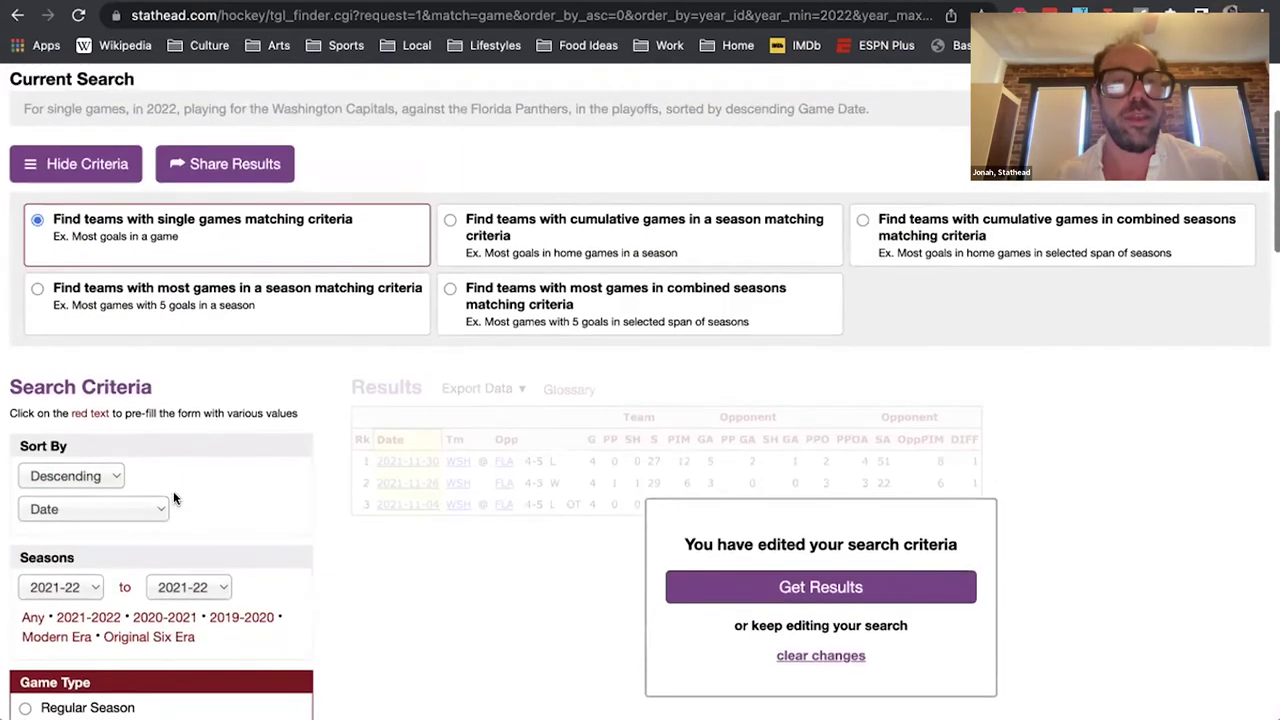
pyautogui.click(757, 586)
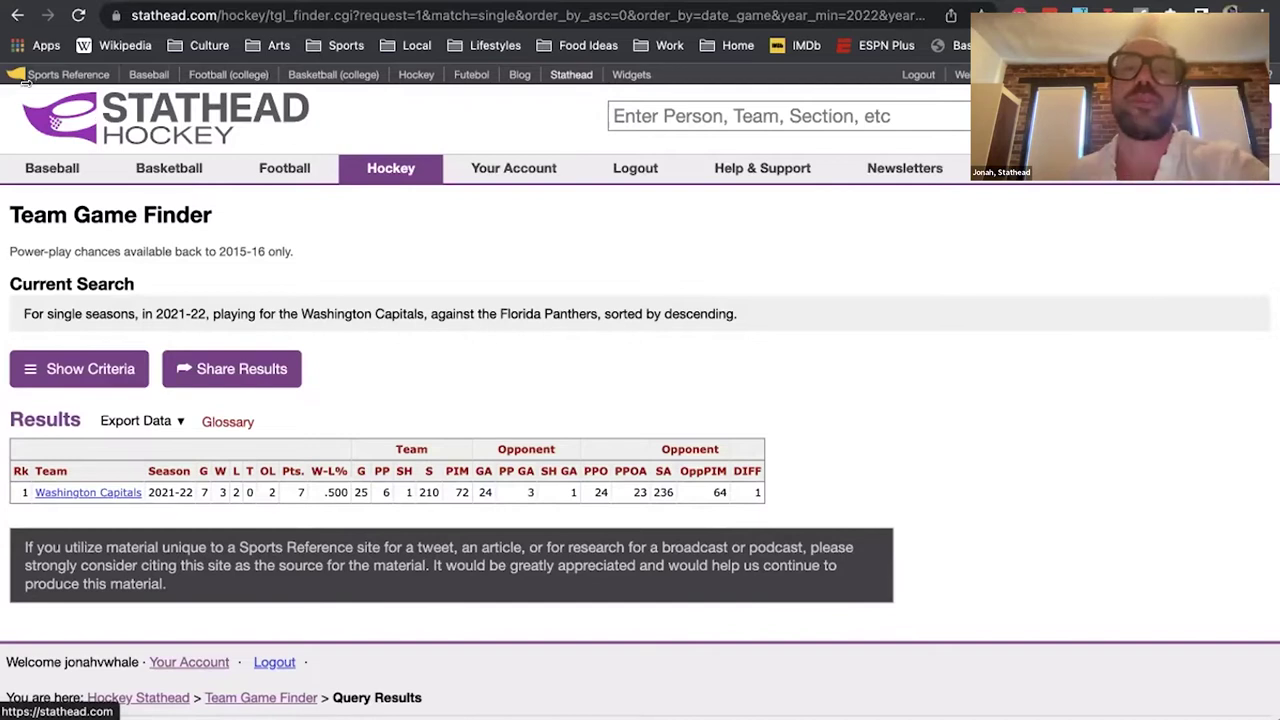
# Reopen the search criteria and review the season, game type, team and opponent settings
pyautogui.click(104, 366)
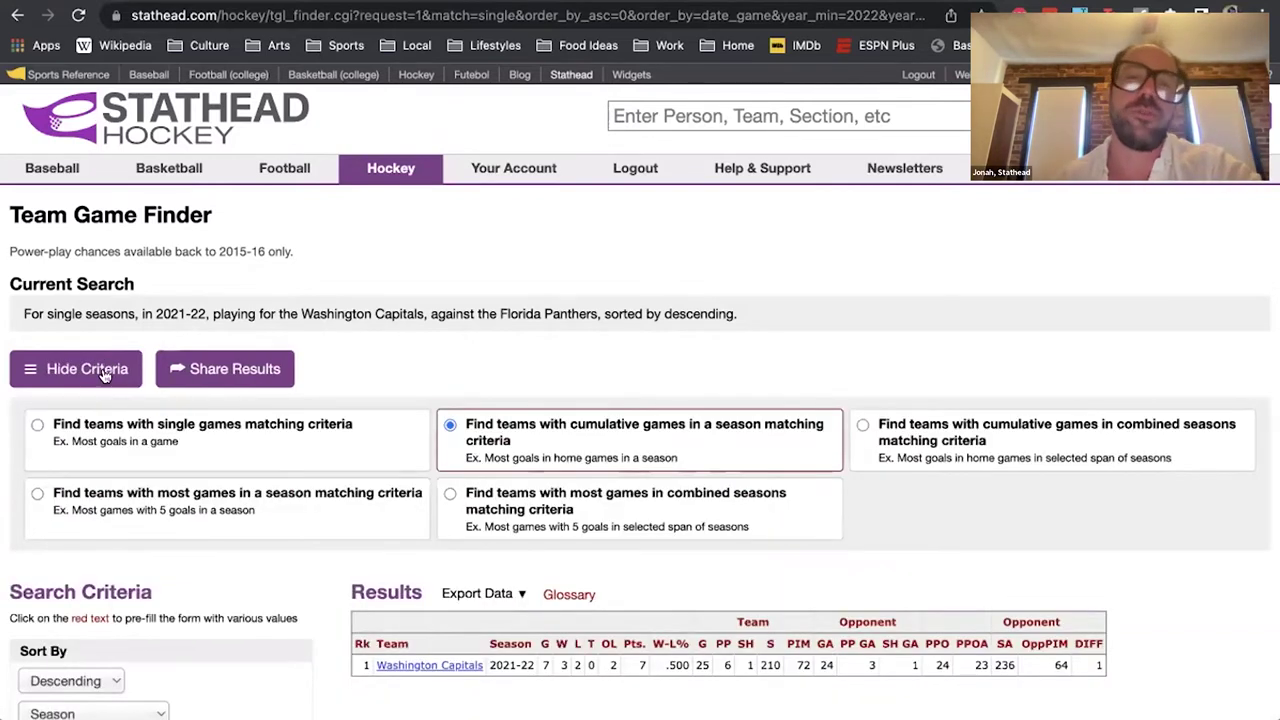
pyautogui.scroll(-7, 368, 384)
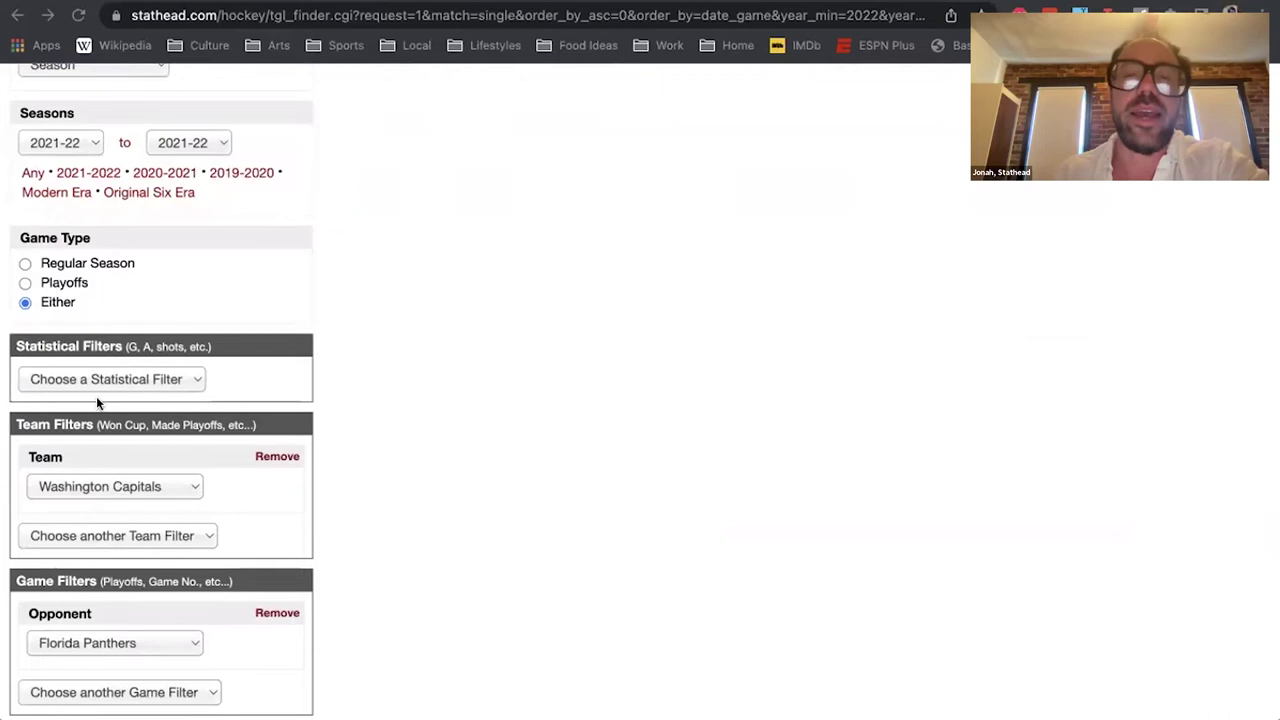
pyautogui.scroll(7, 230, 273)
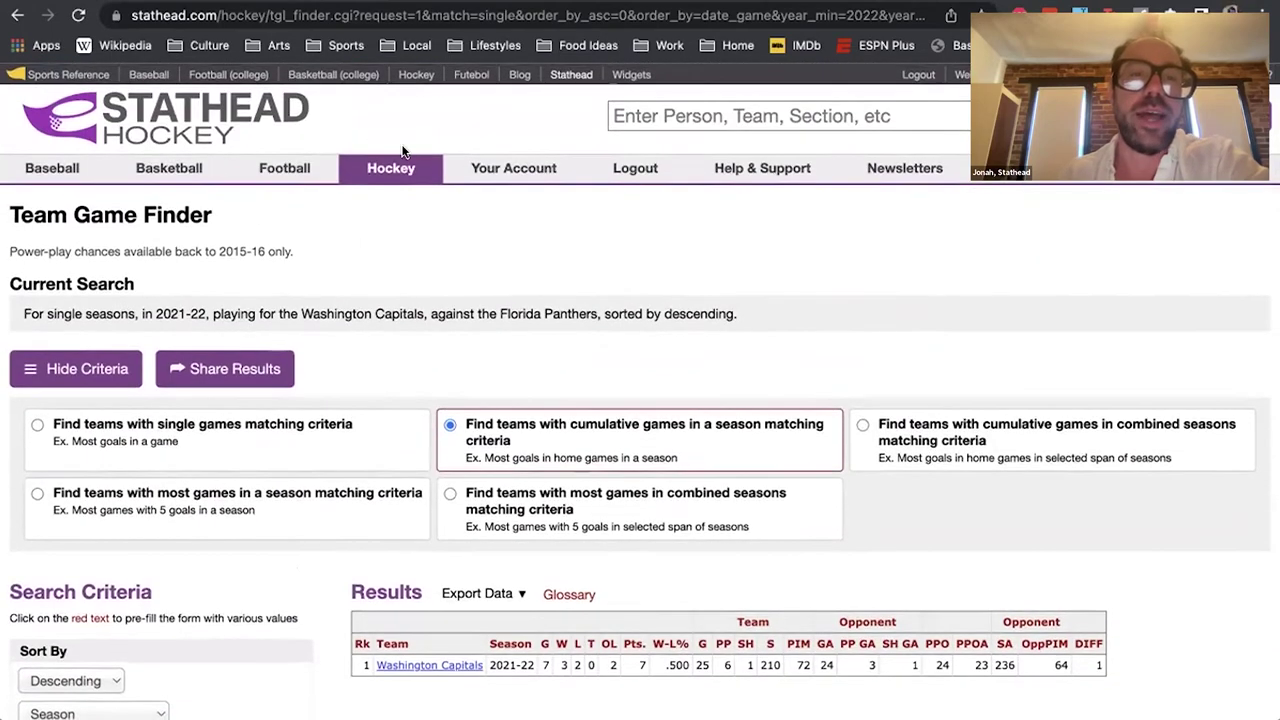
# Return to the Stathead Hockey tools overview and open the Team Advanced Stats Finder
pyautogui.click(400, 168)
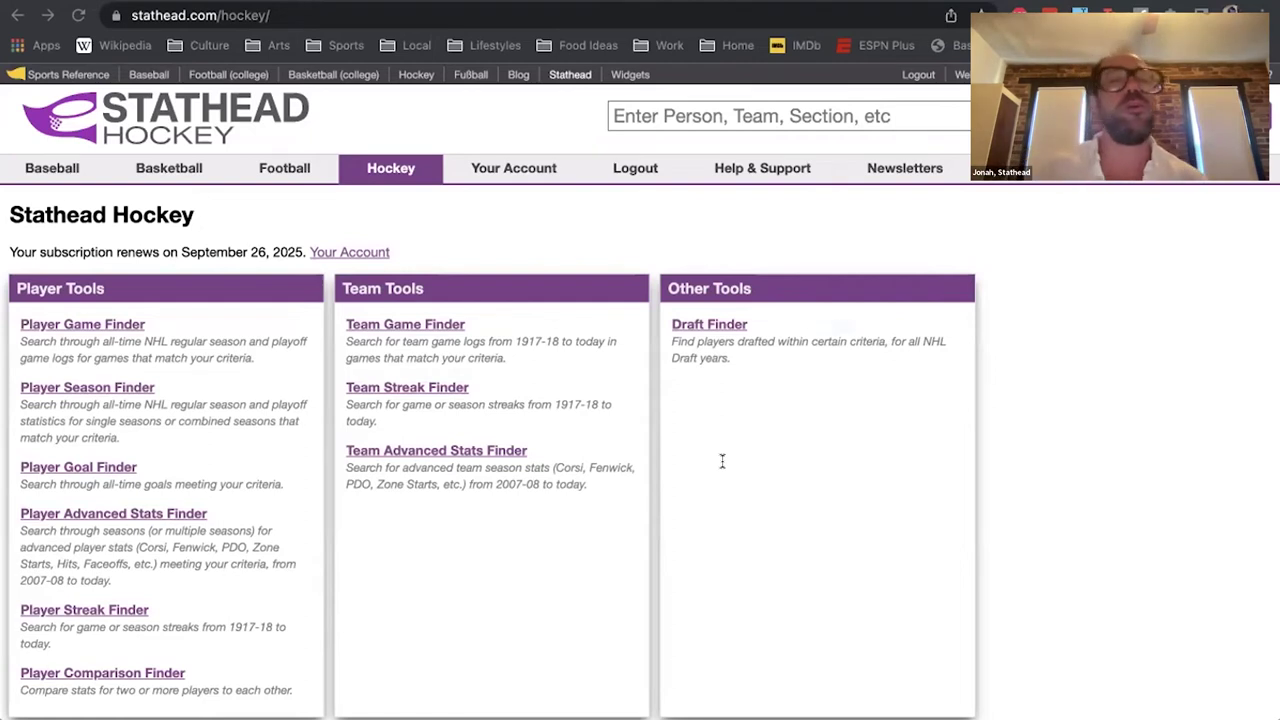
pyautogui.click(211, 524)
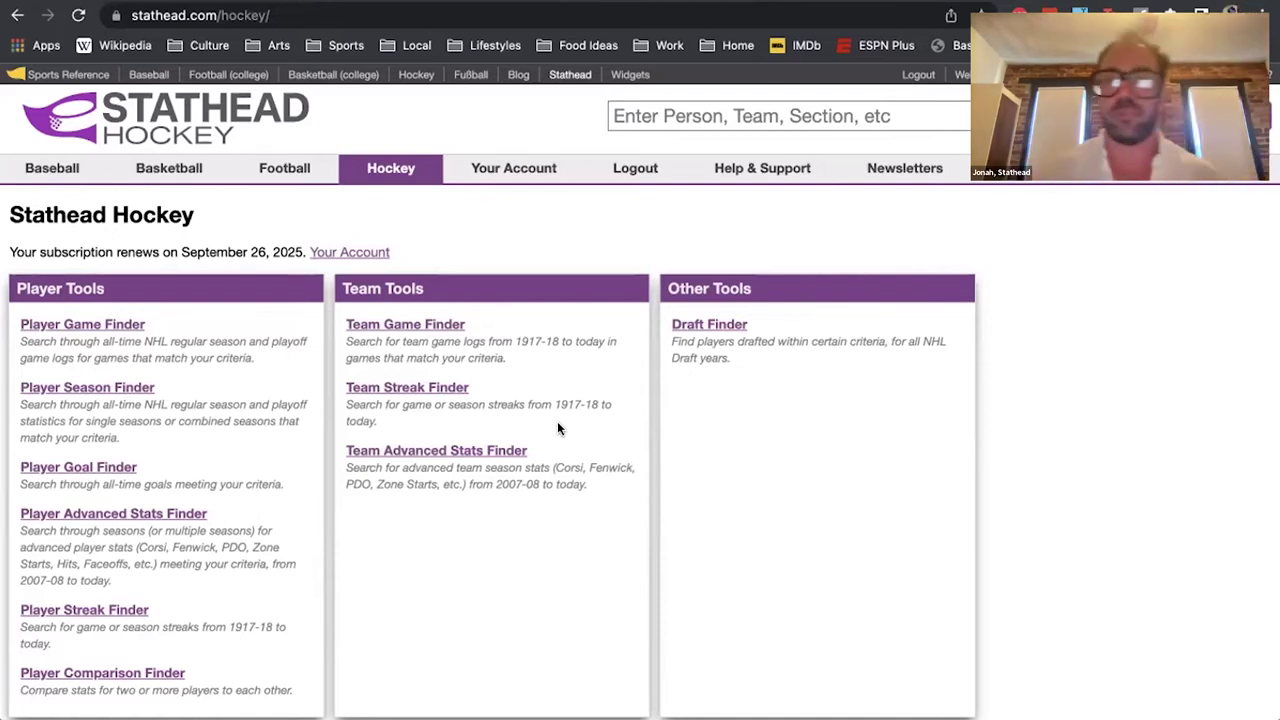
pyautogui.click(425, 453)
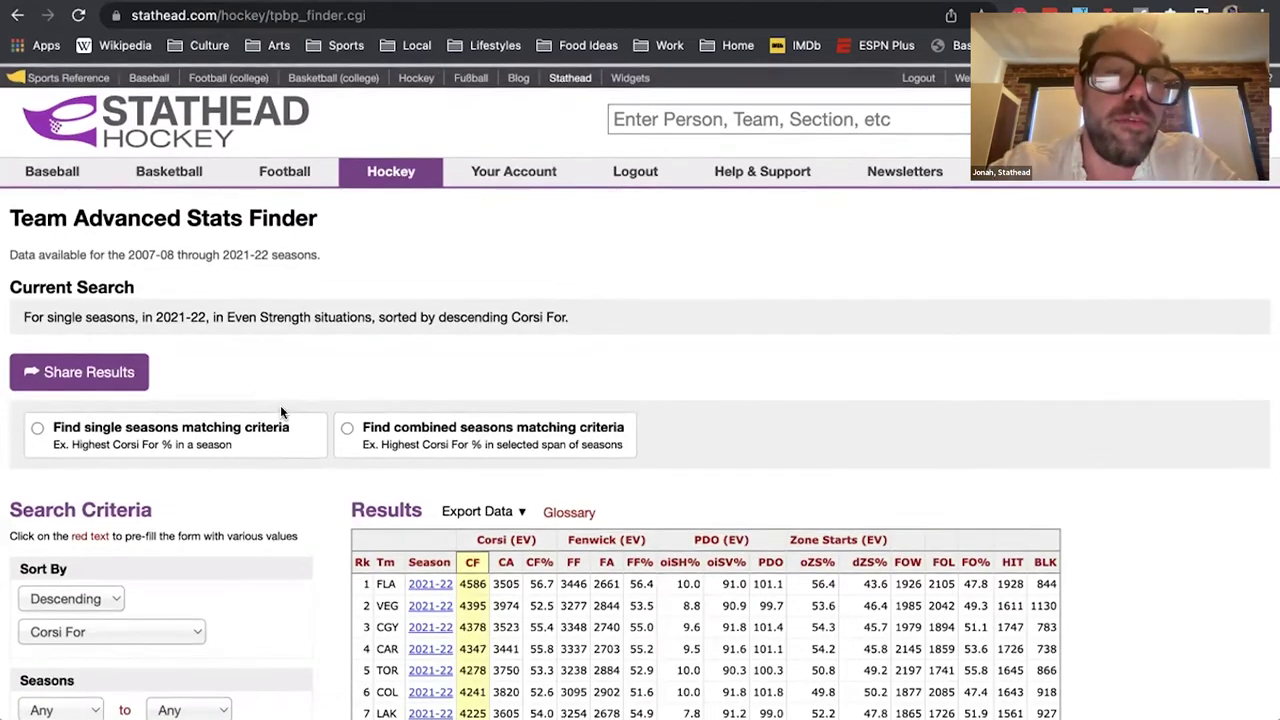
# Set the search to single seasons matching criteria and limit the seasons to 2021-2022
pyautogui.scroll(-3, 280, 405)
pyautogui.scroll(2, 216, 346)
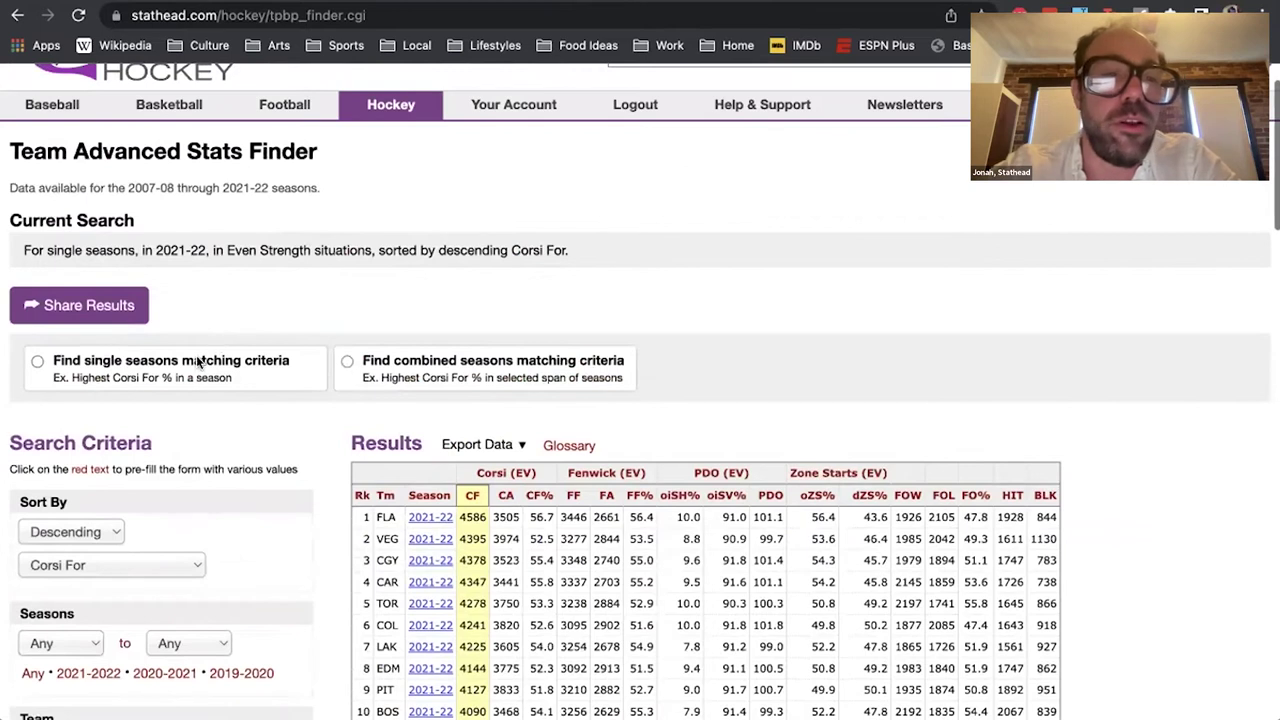
pyautogui.click(200, 362)
pyautogui.click(435, 363)
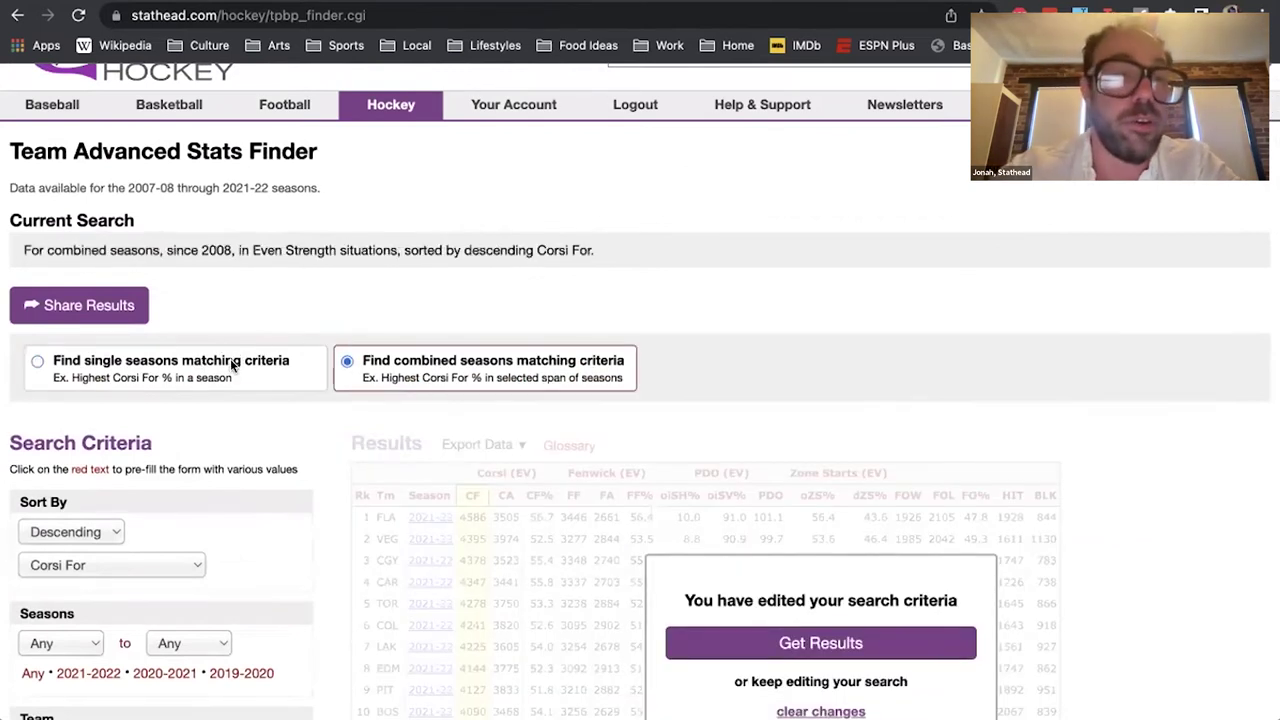
pyautogui.click(230, 360)
pyautogui.scroll(-2, 230, 360)
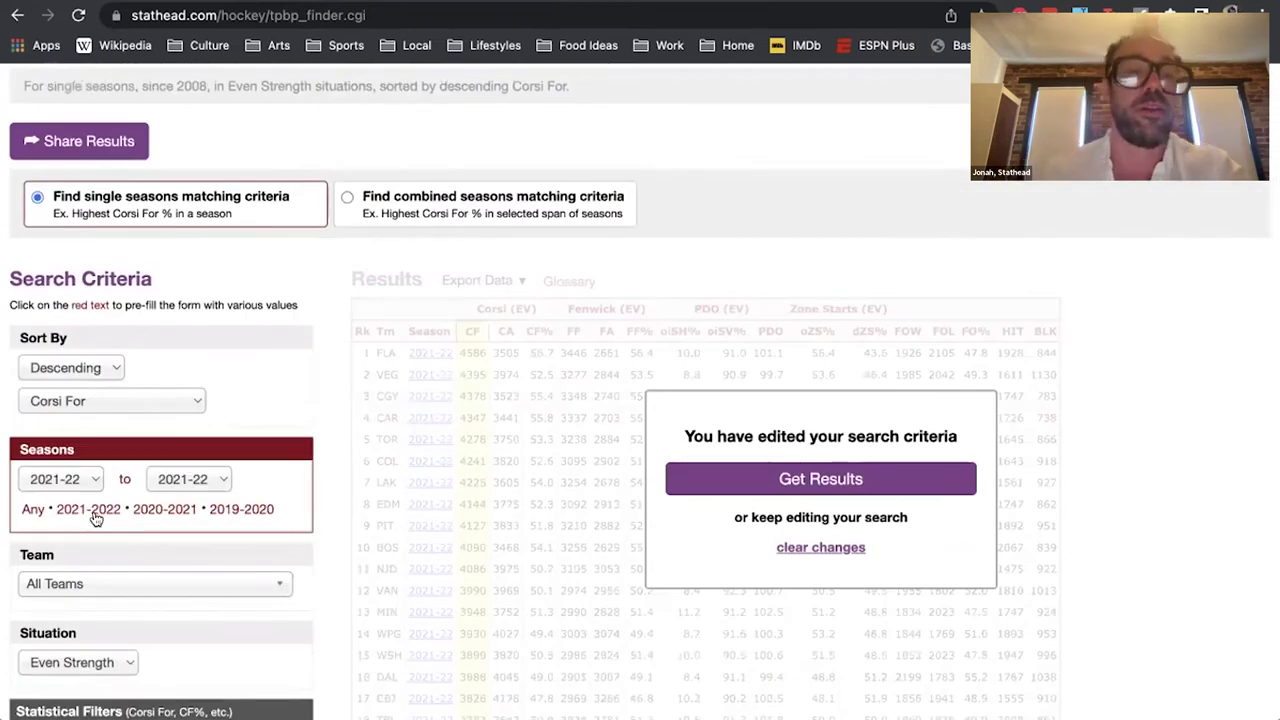
pyautogui.scroll(-4, 95, 515)
pyautogui.scroll(2, 98, 475)
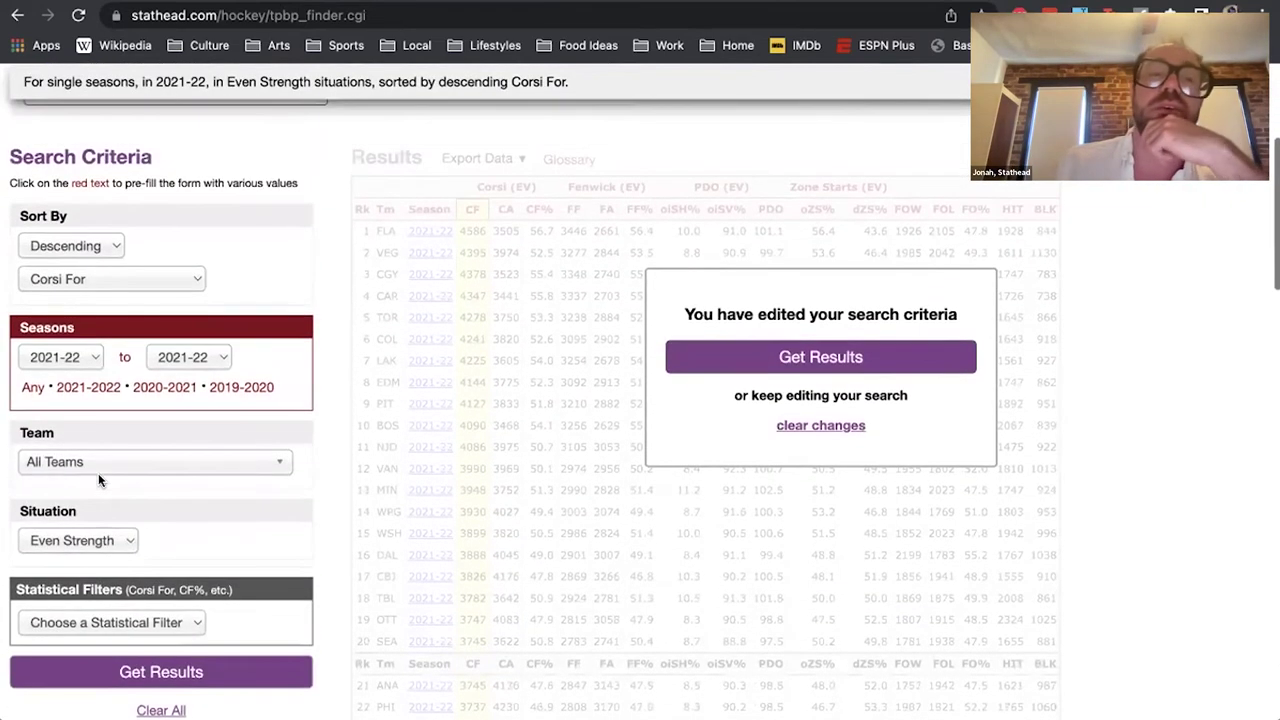
# View the available statistical filters and the choices for the game situation
pyautogui.scroll(-1, 98, 478)
pyautogui.click(87, 598)
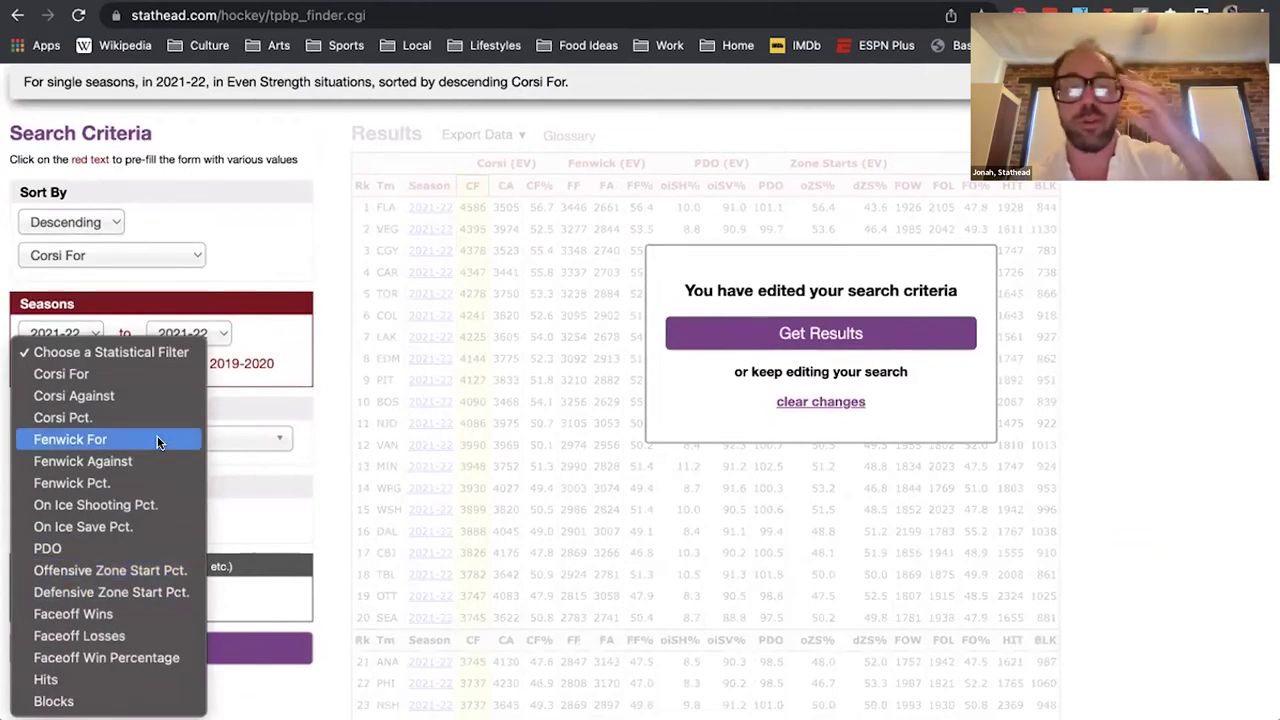
pyautogui.click(251, 476)
pyautogui.click(83, 510)
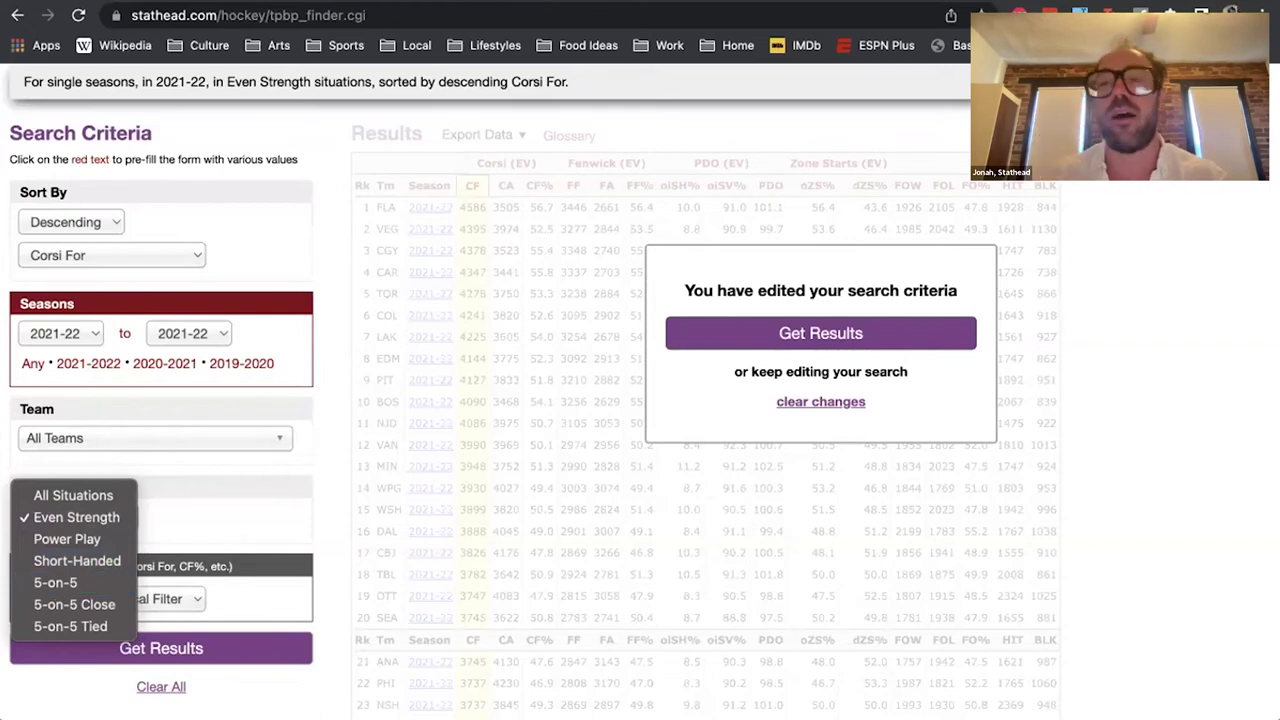
pyautogui.press('Escape')
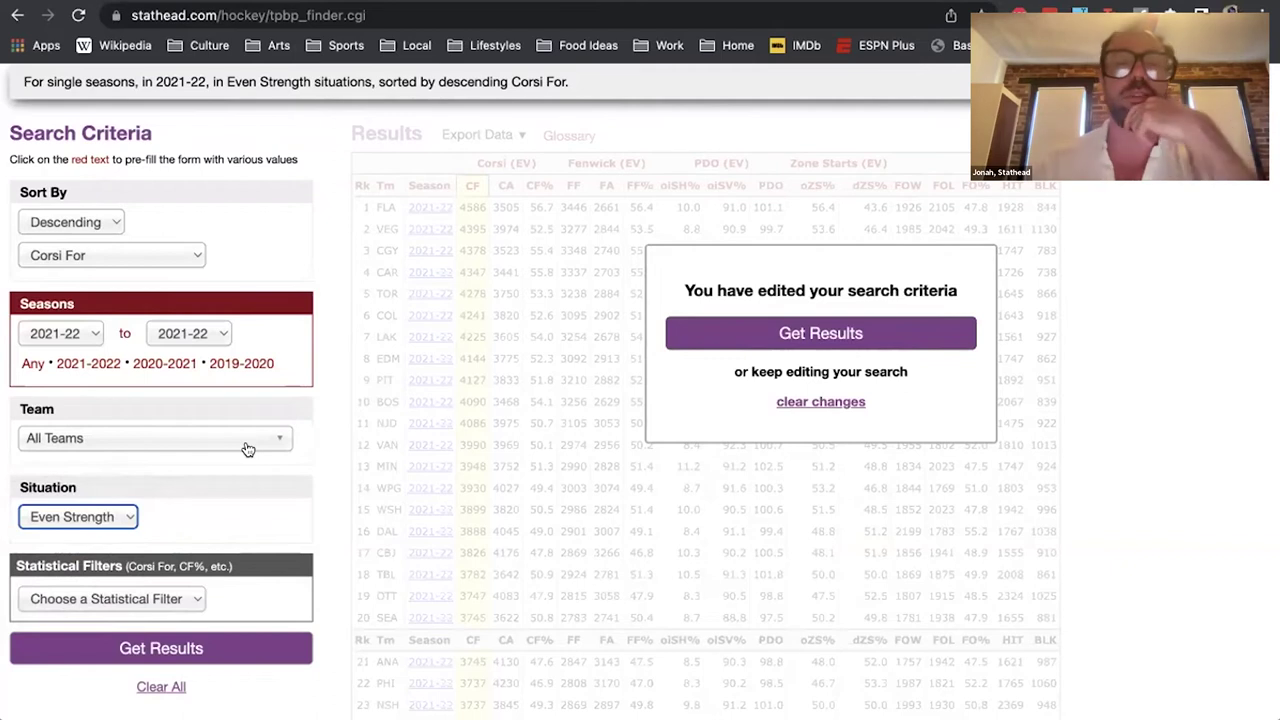
# Get the 2021-22 even-strength team results and view the available sort criteria
pyautogui.scroll(3, 248, 441)
pyautogui.click(789, 594)
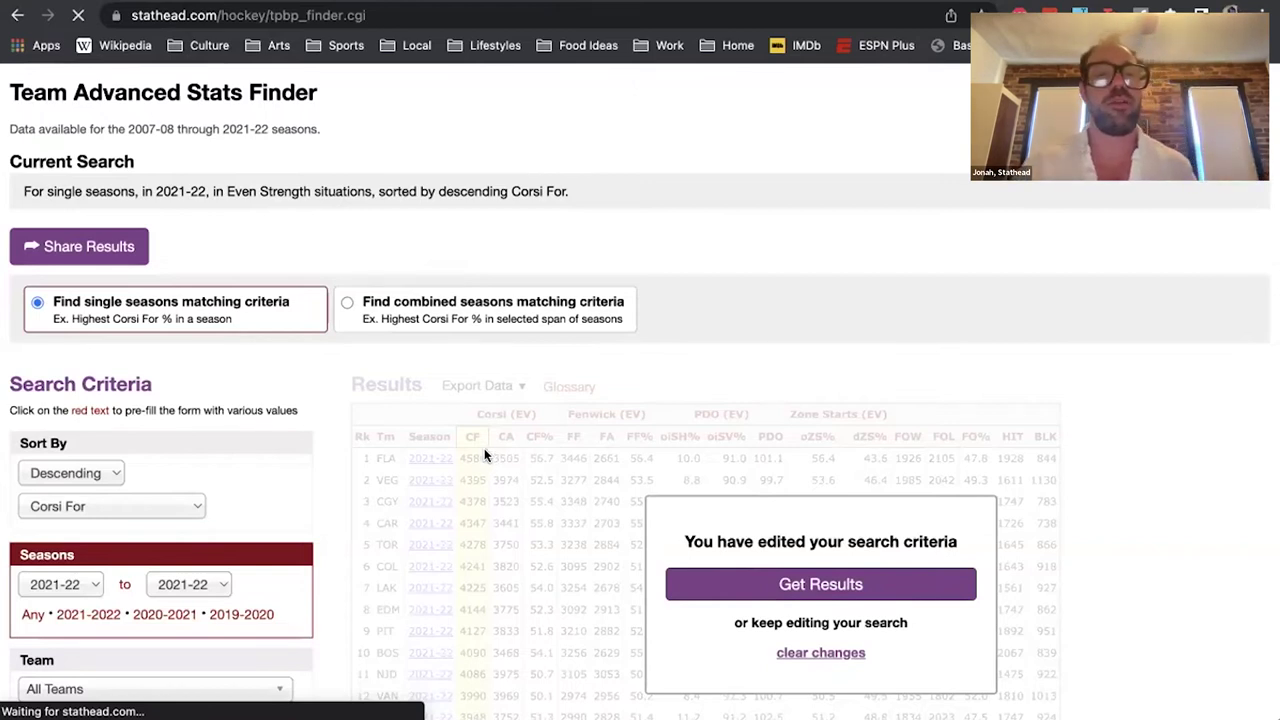
pyautogui.click(94, 500)
pyautogui.scroll(-3, 94, 520)
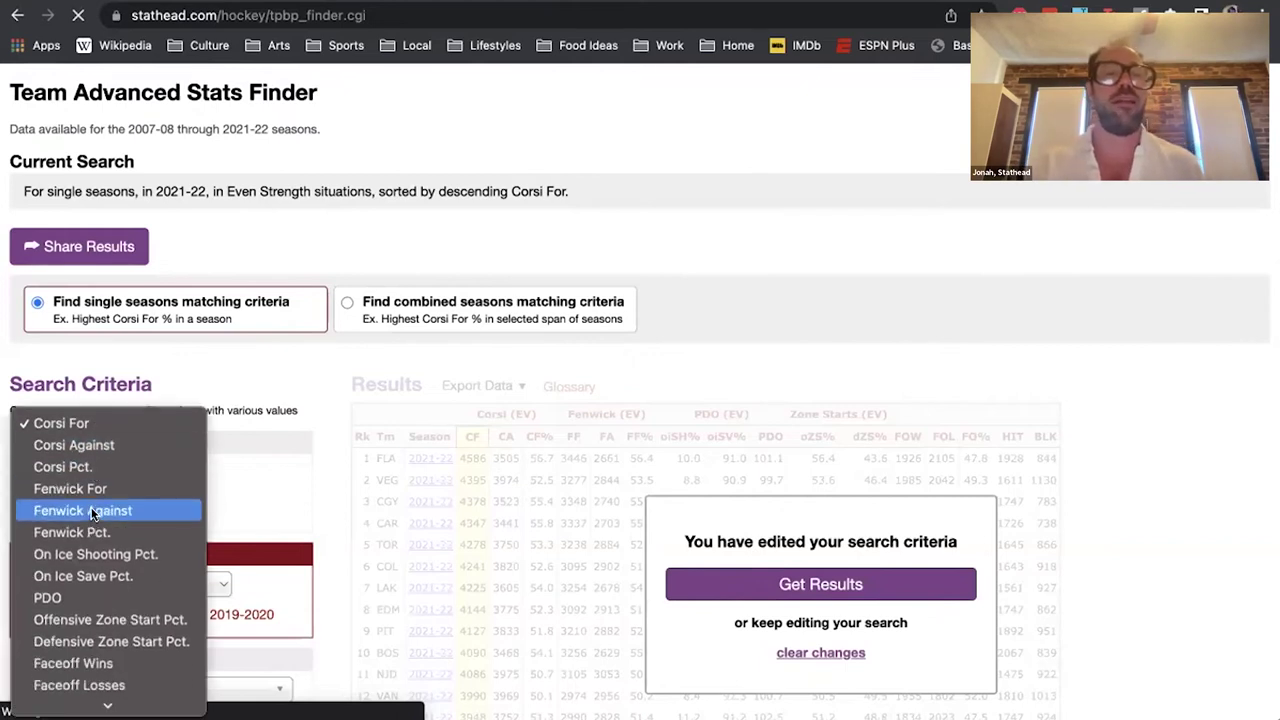
pyautogui.click(284, 493)
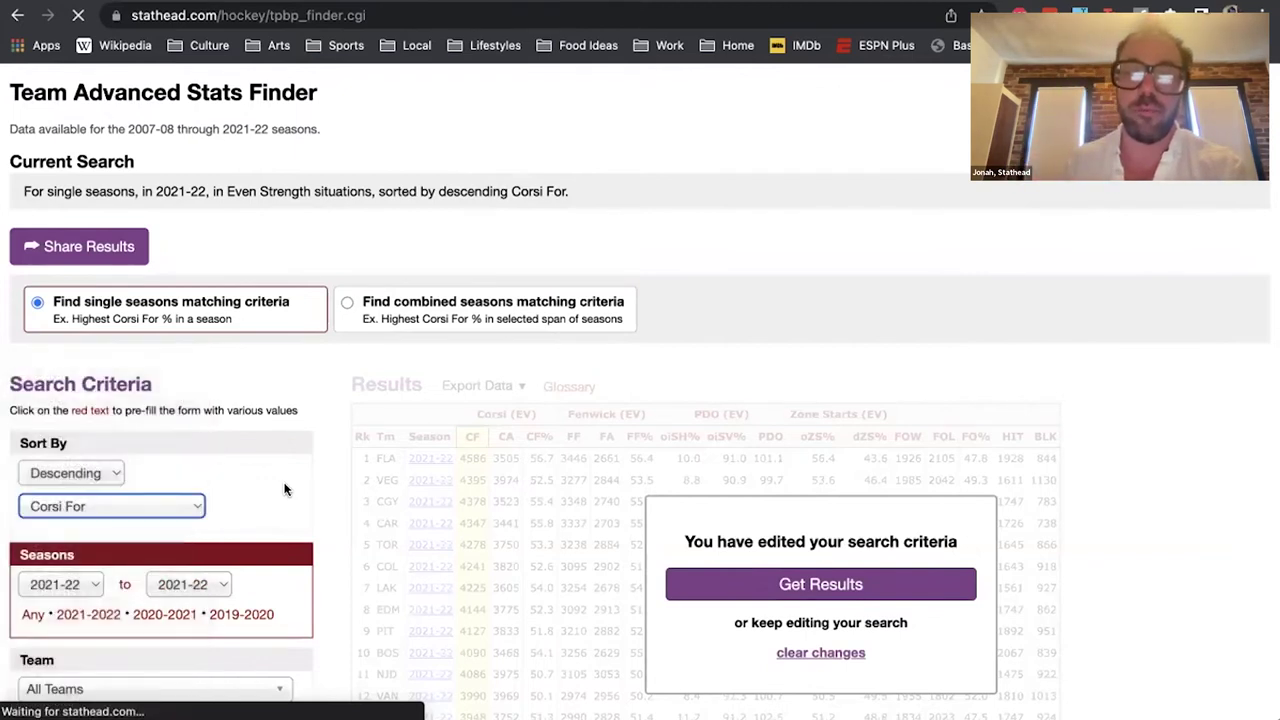
pyautogui.scroll(-3, 285, 490)
pyautogui.scroll(-3, 285, 490)
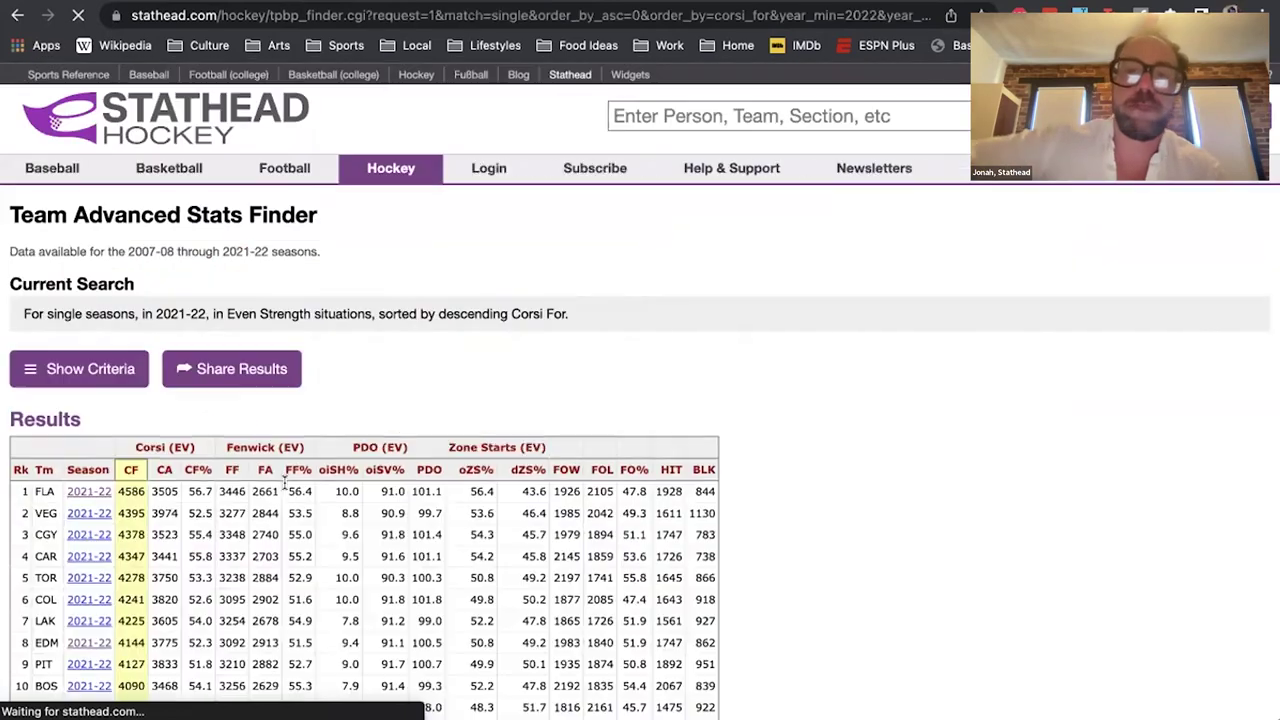
# Sort the results table by Corsi For percentage in descending order and look through the ranked teams
pyautogui.scroll(-2, 57, 523)
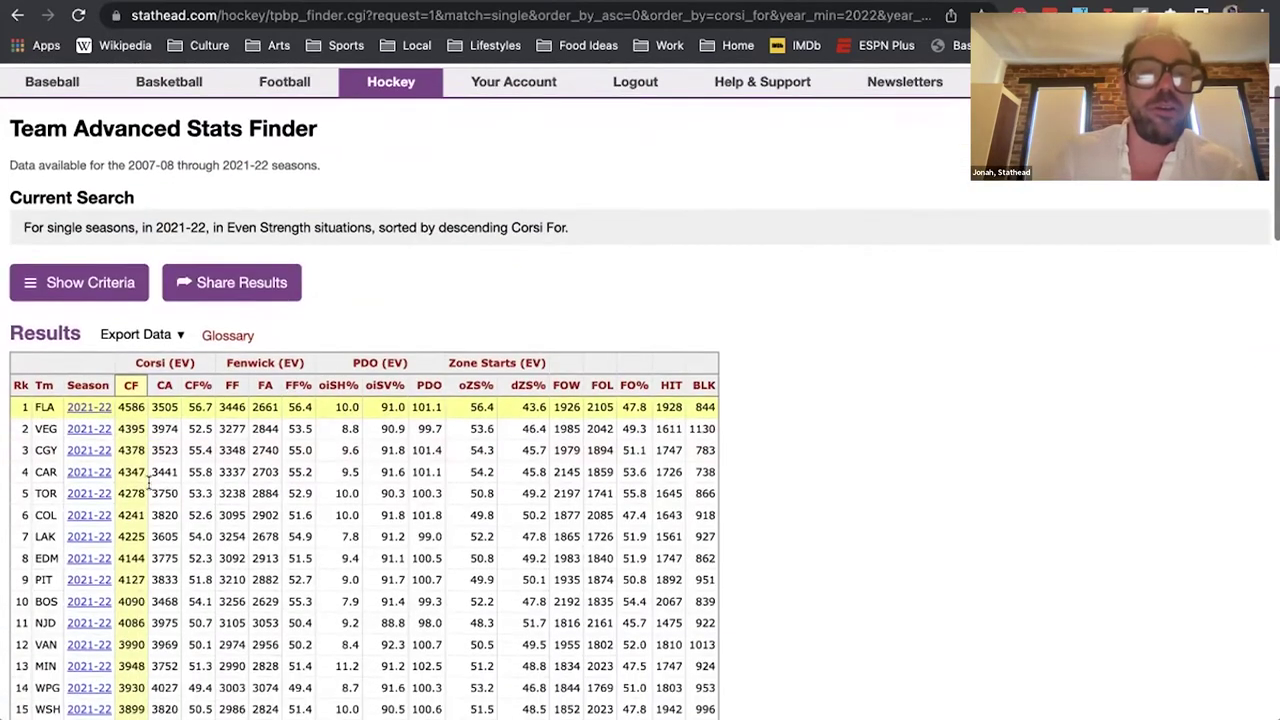
pyautogui.scroll(-1, 134, 376)
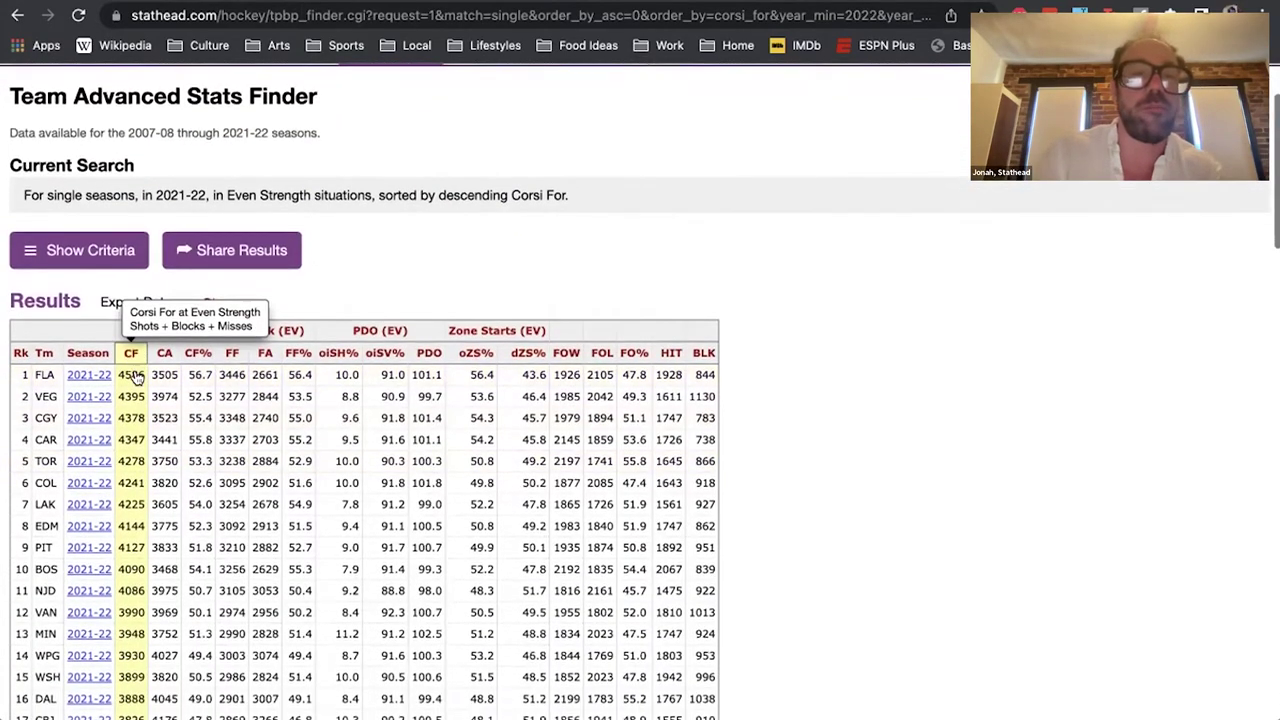
pyautogui.click(198, 322)
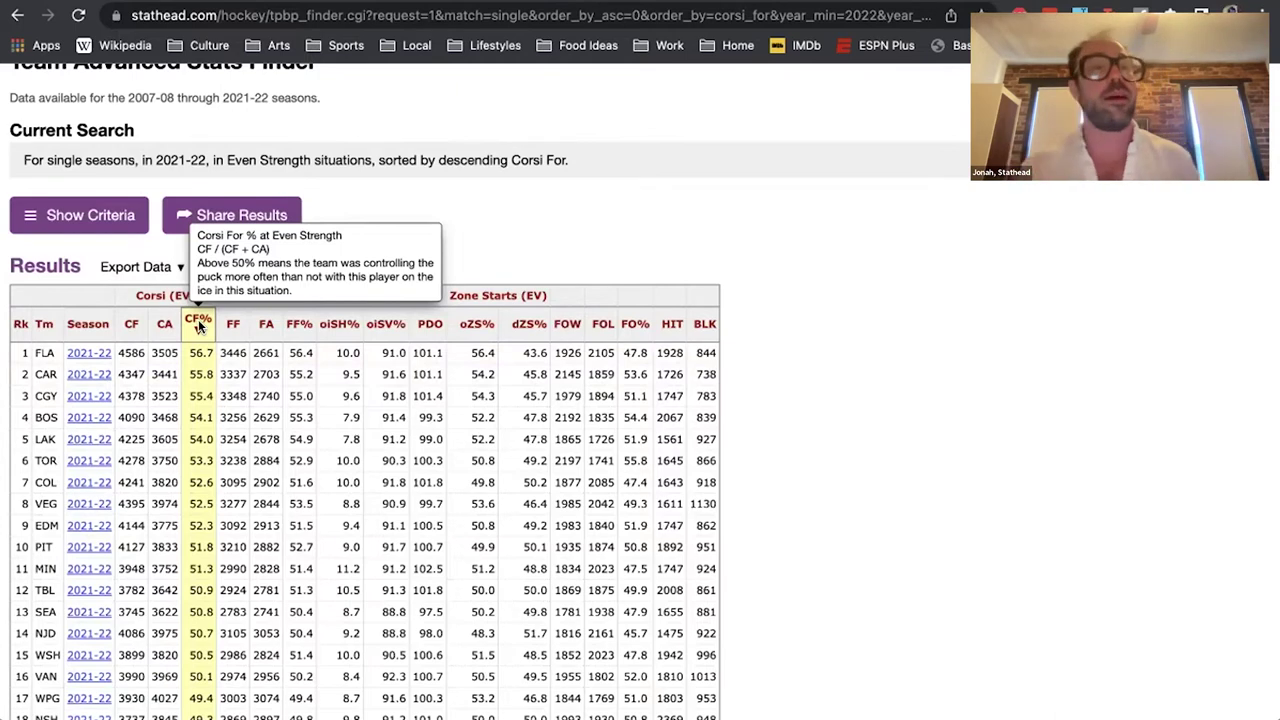
pyautogui.scroll(-1, 199, 326)
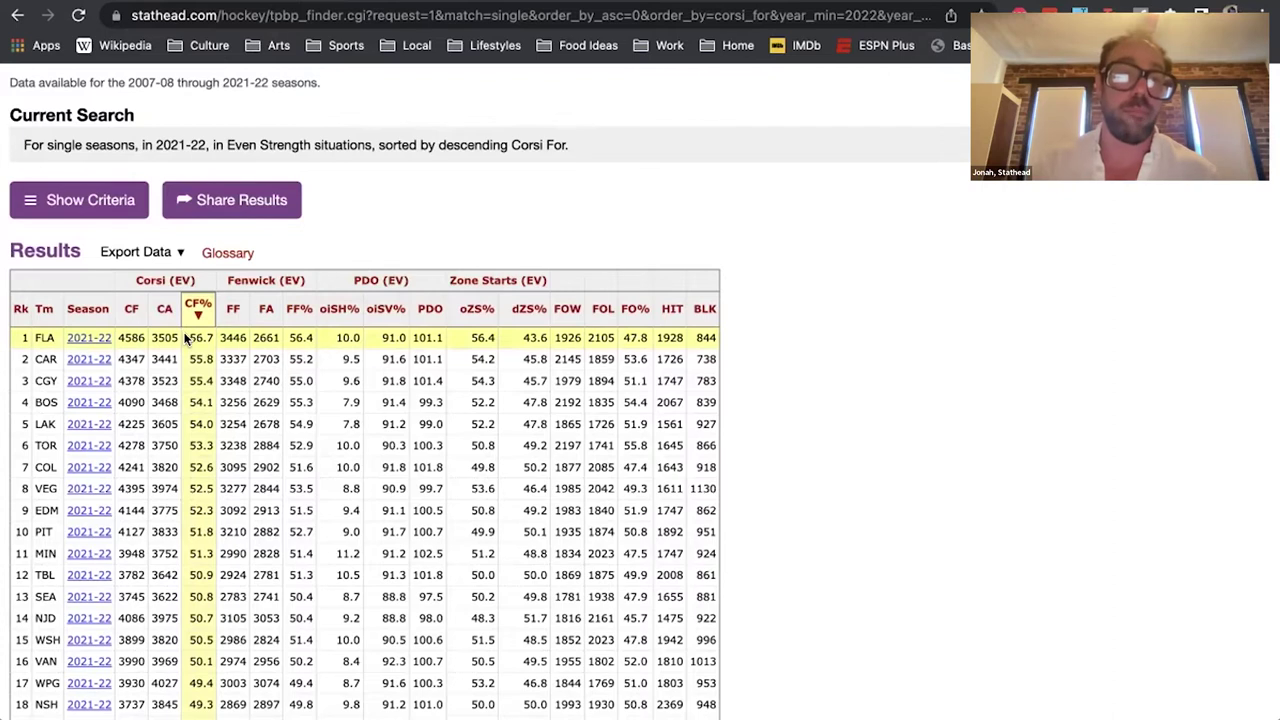
pyautogui.moveTo(197, 311)
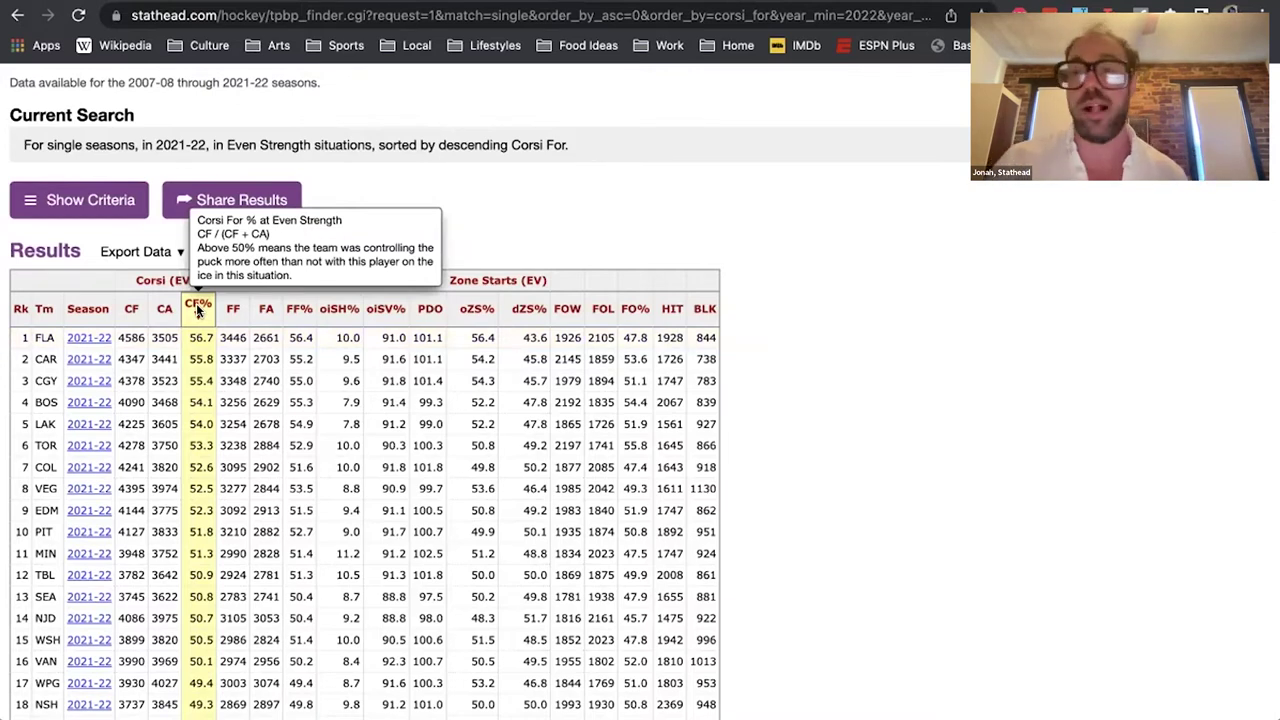
pyautogui.scroll(-5, 197, 311)
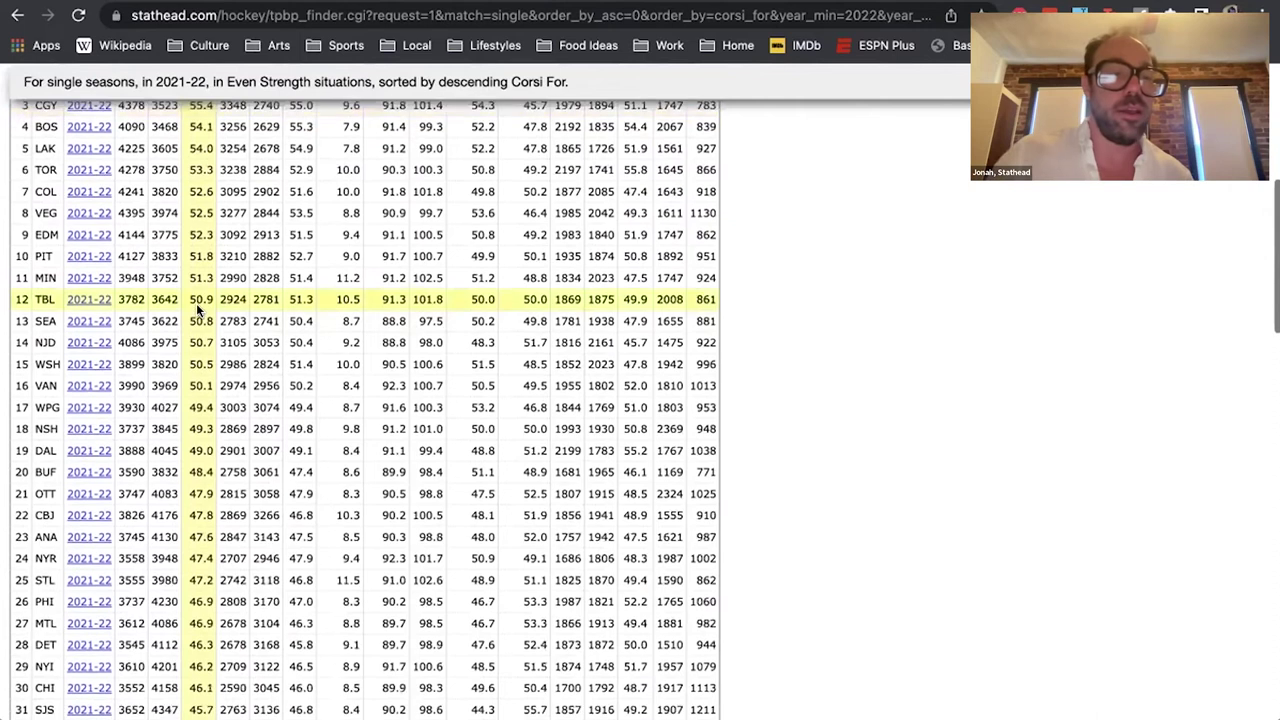
# Look through the teams ranked by Corsi For percentage and re-sort the table by faceoff win percentage in descending order
pyautogui.scroll(-1, 197, 311)
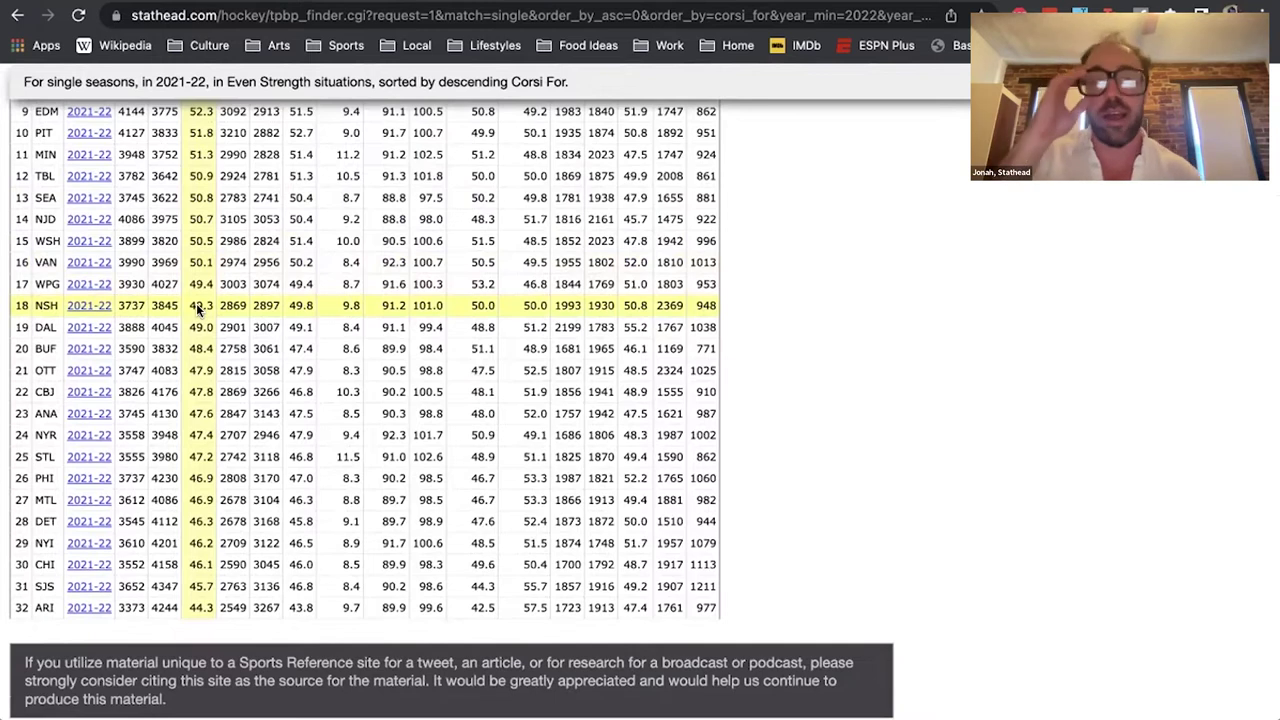
pyautogui.scroll(5, 198, 310)
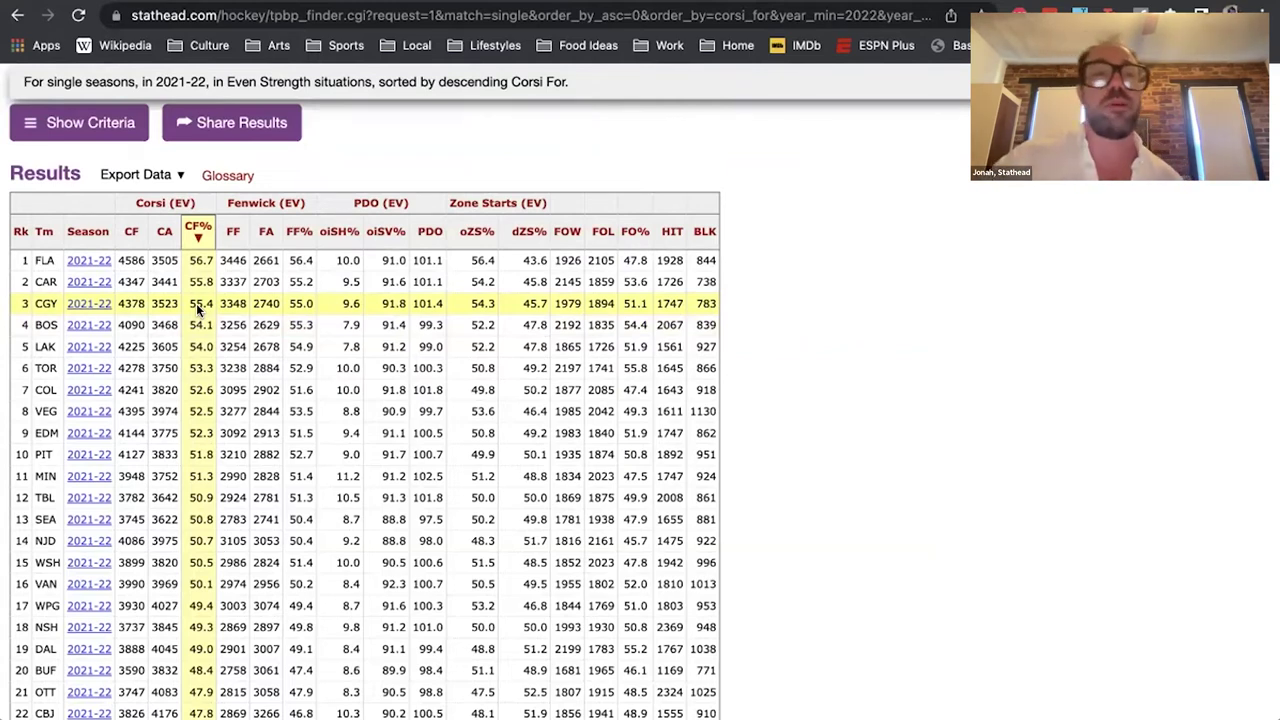
pyautogui.moveTo(208, 240)
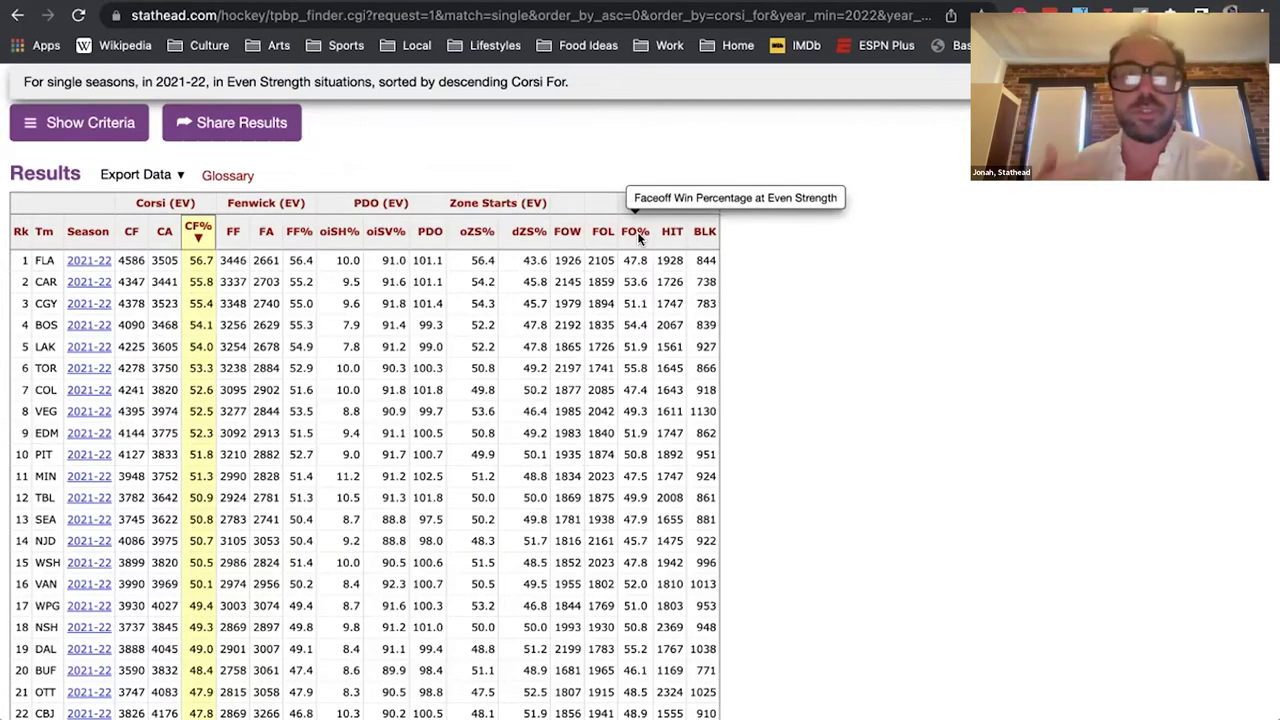
pyautogui.click(637, 231)
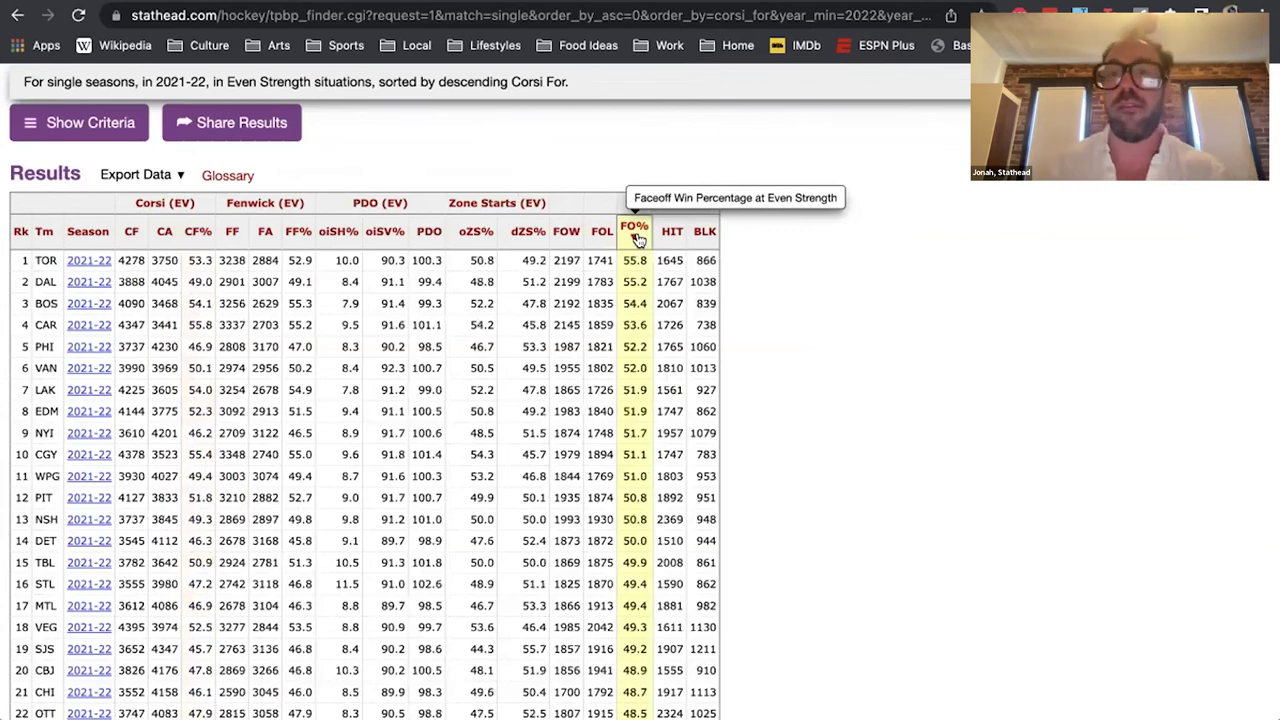
# Show the team search criteria again and open the Player Advanced Stats Finder from the hockey tools page
pyautogui.click(123, 122)
pyautogui.scroll(-3, 124, 127)
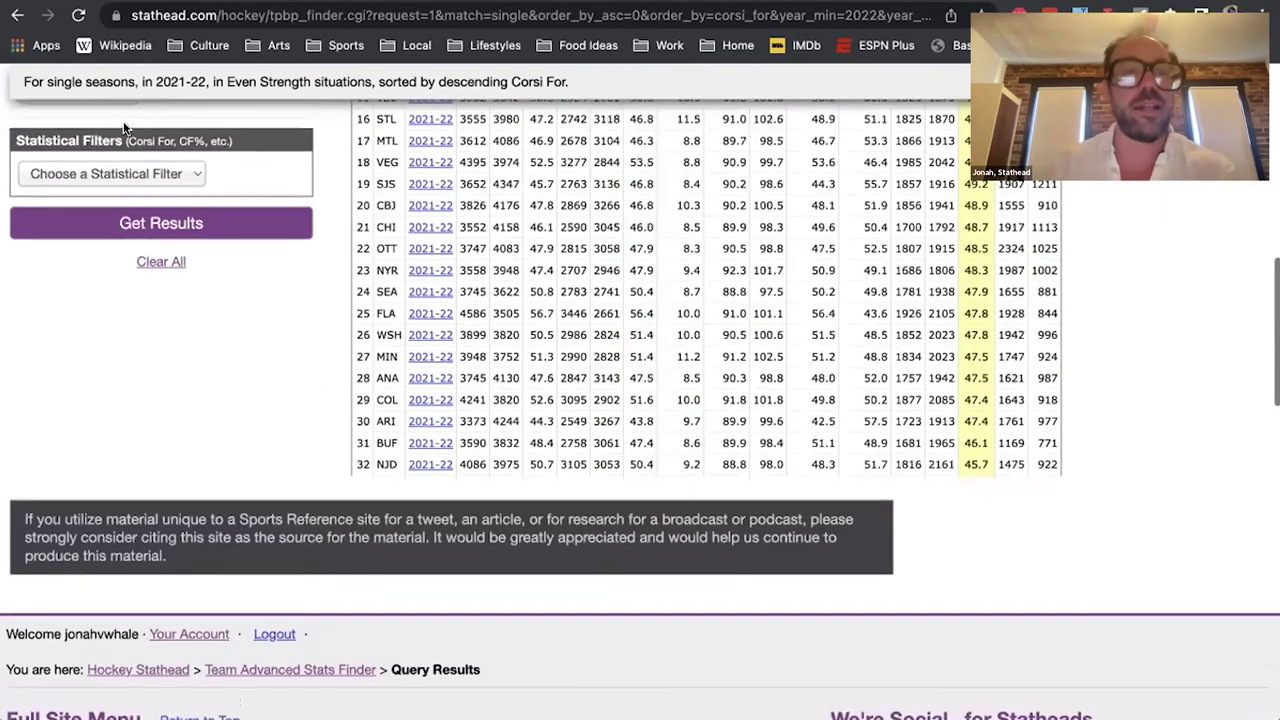
pyautogui.scroll(10, 123, 123)
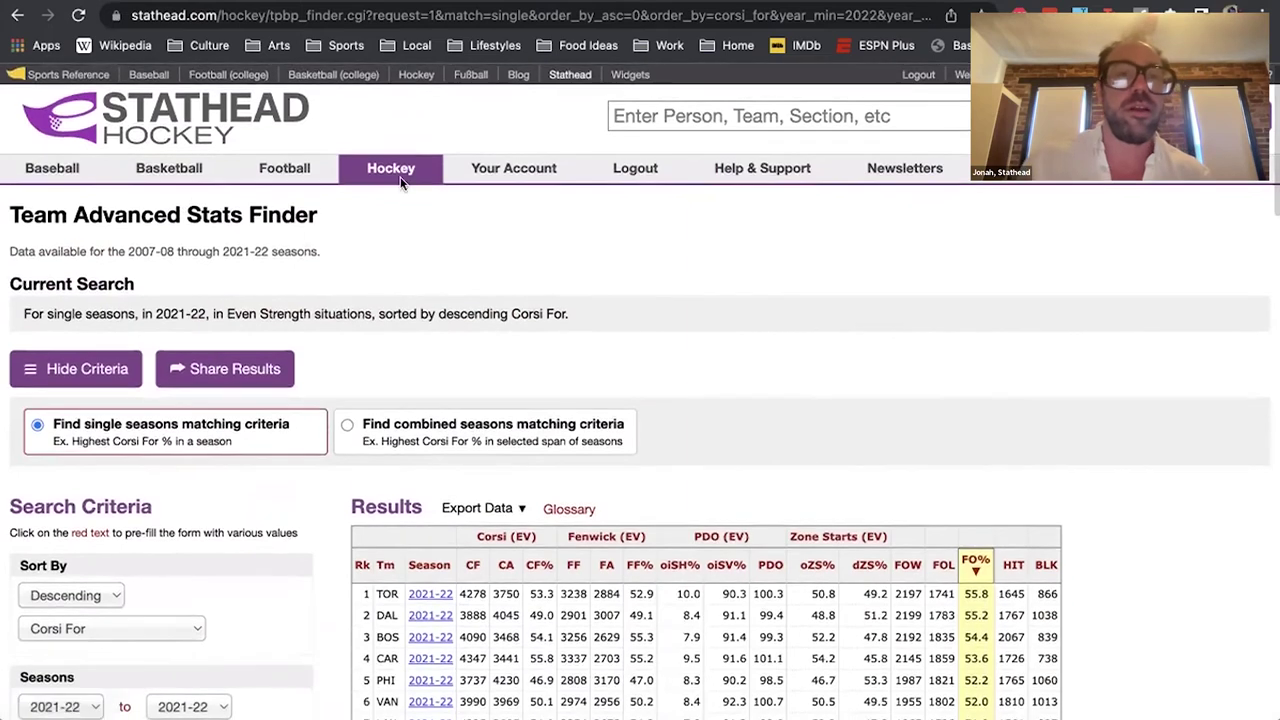
pyautogui.click(400, 178)
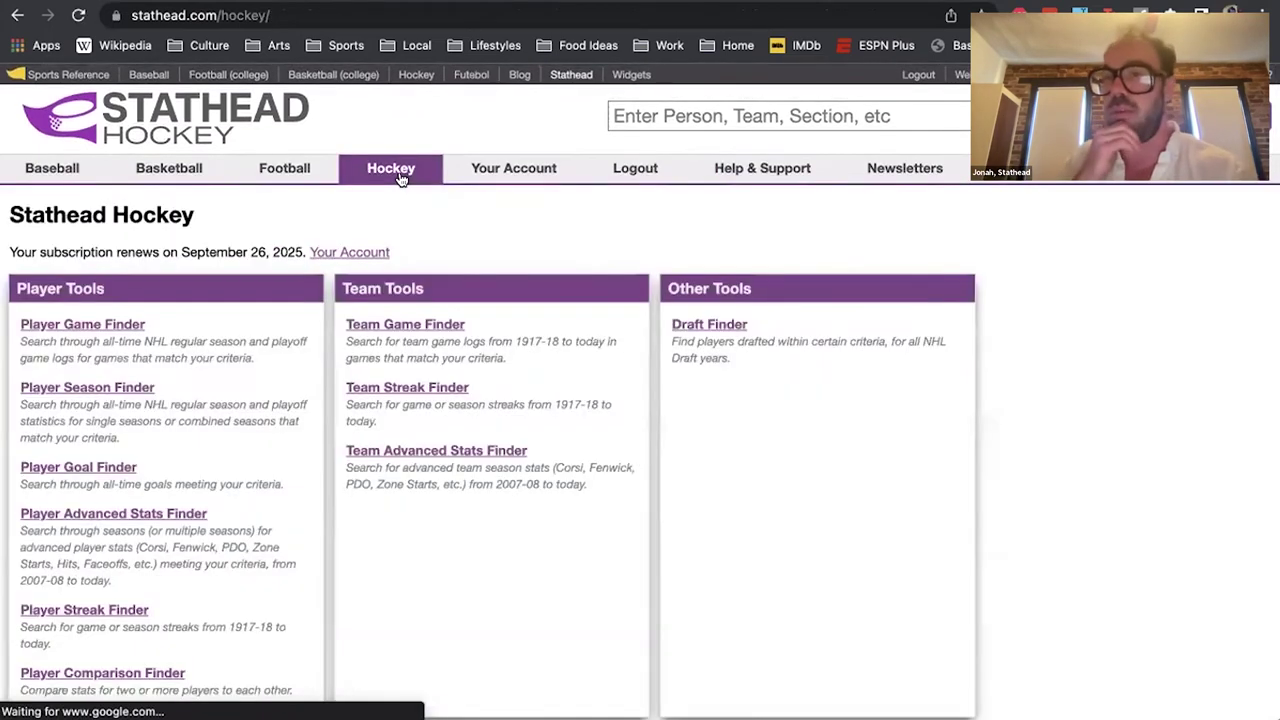
pyautogui.click(100, 515)
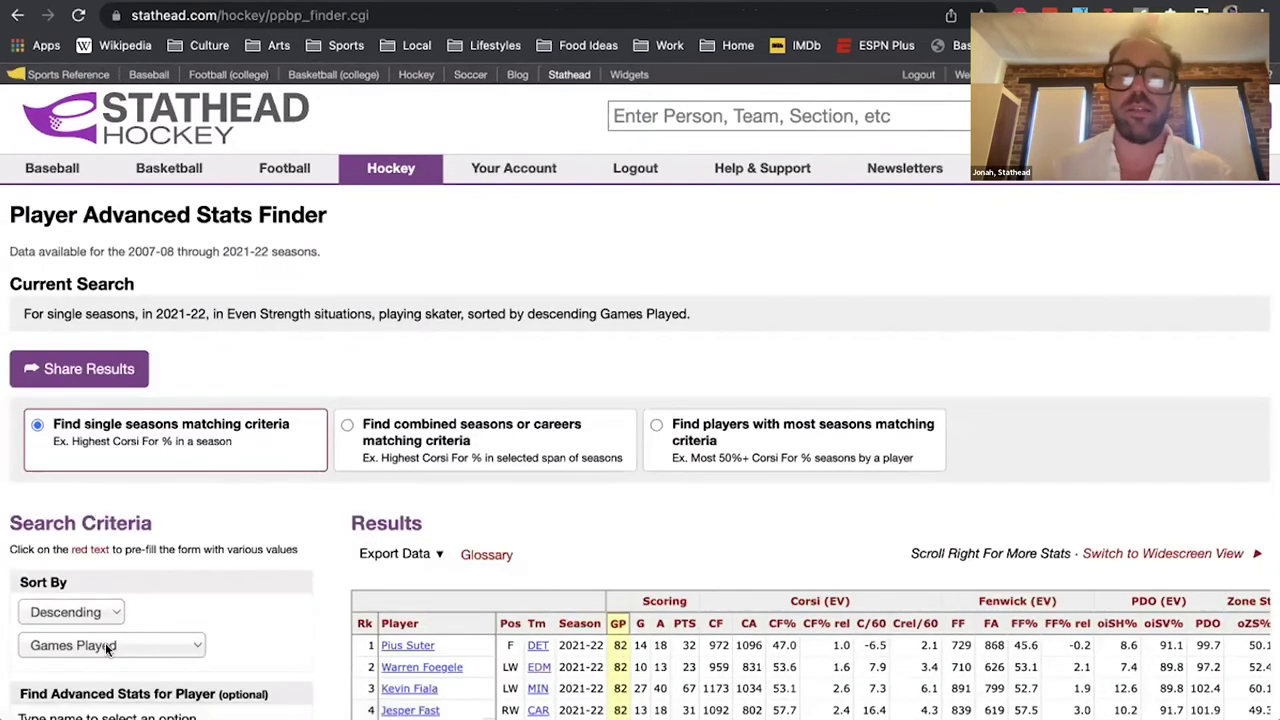
# Examine the advanced stat columns of the player results, including the definition of Corsi For percentage at even strength
pyautogui.scroll(-2, 107, 646)
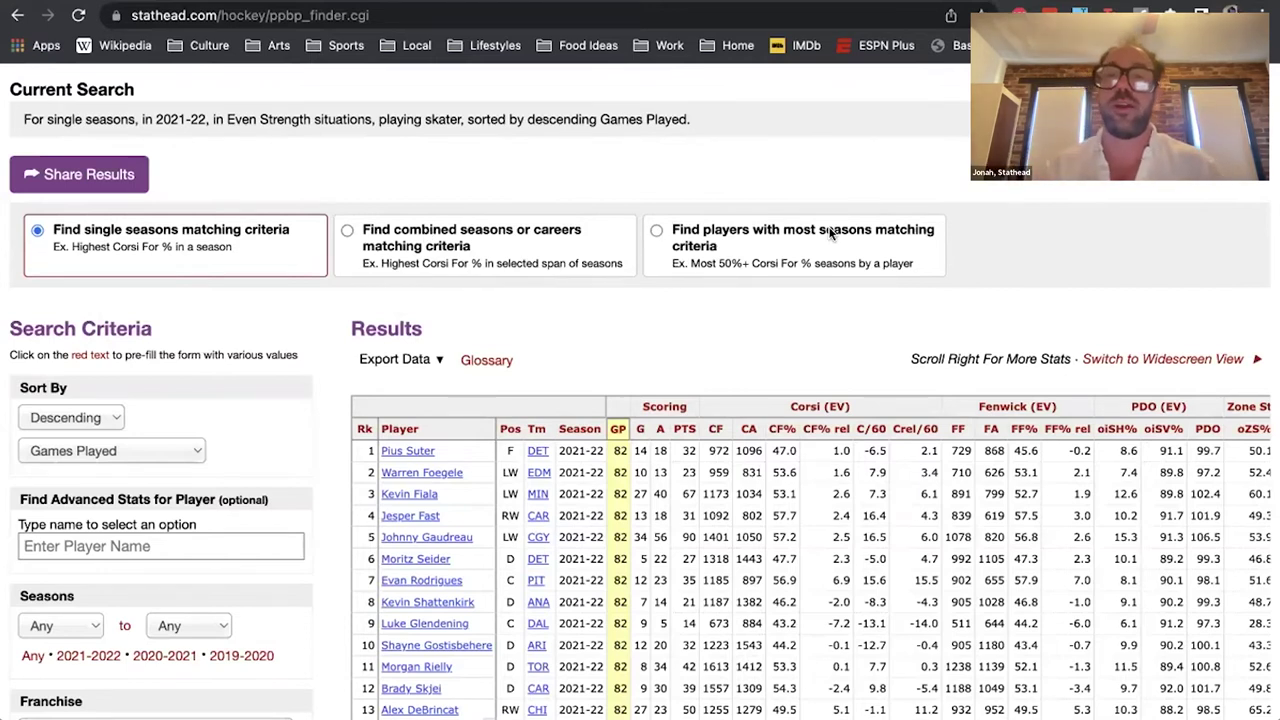
pyautogui.hscroll(5, 816, 445)
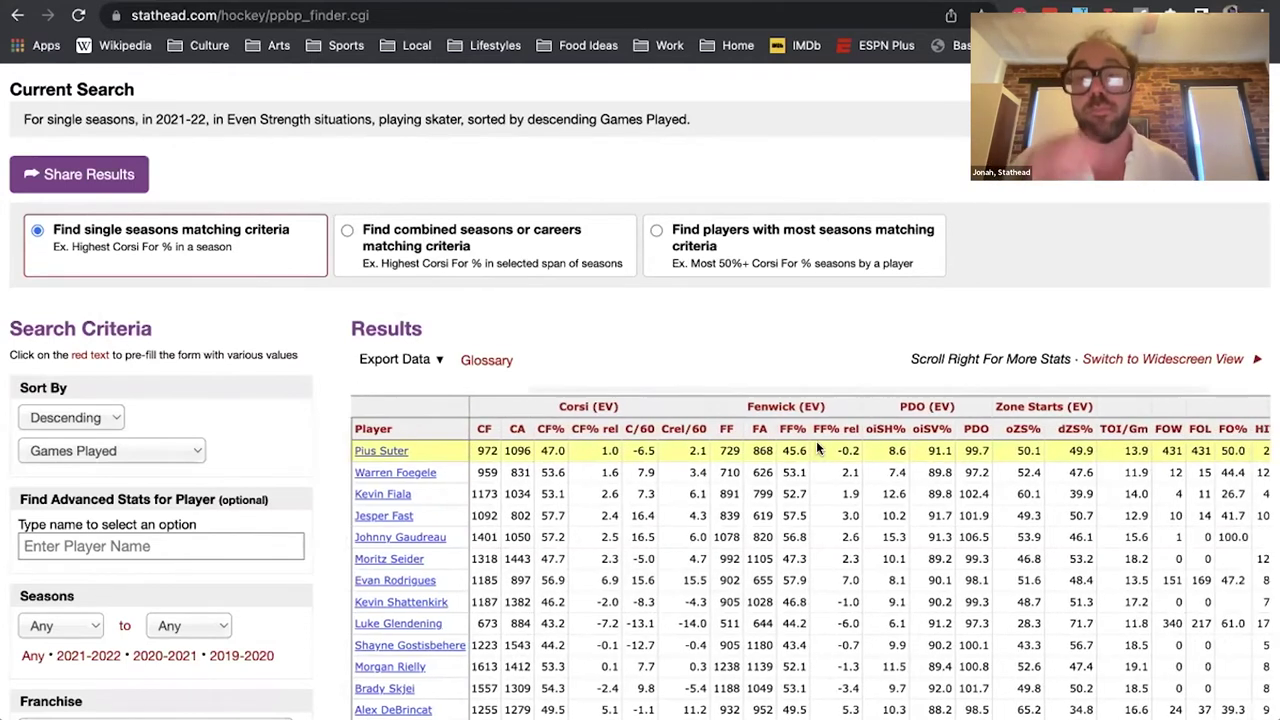
pyautogui.hscroll(2, 816, 450)
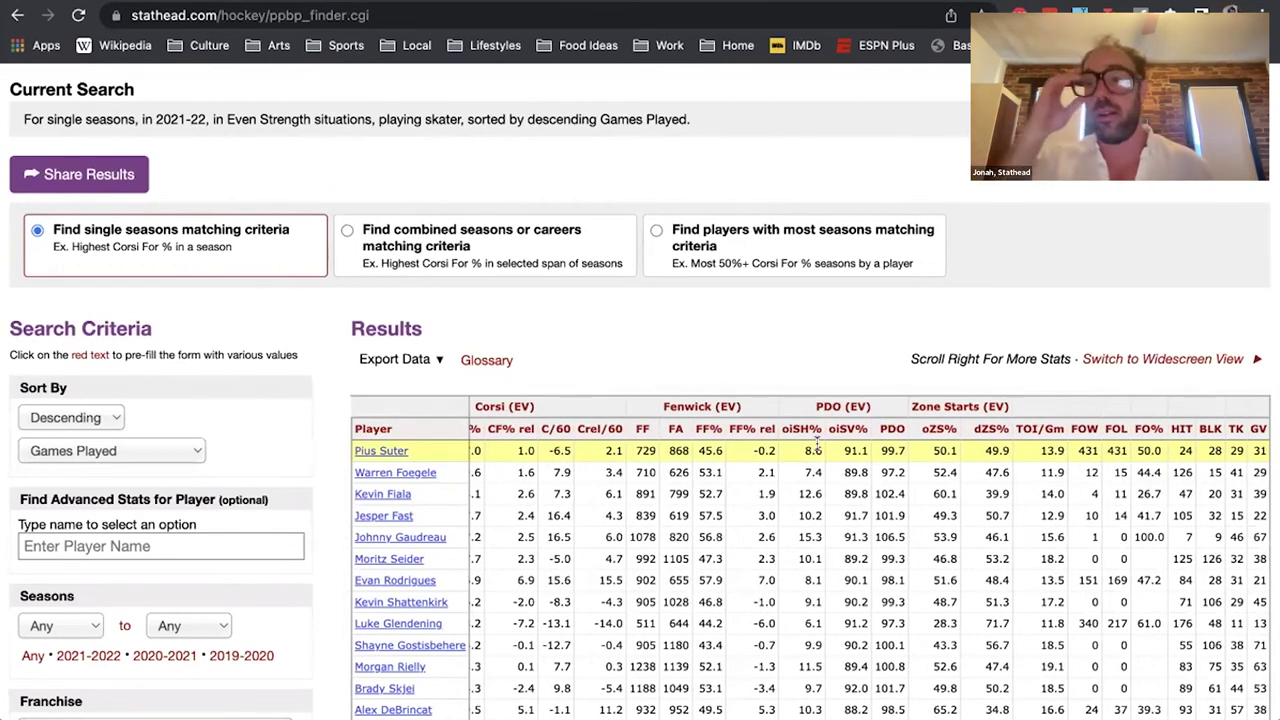
pyautogui.hscroll(-5, 816, 443)
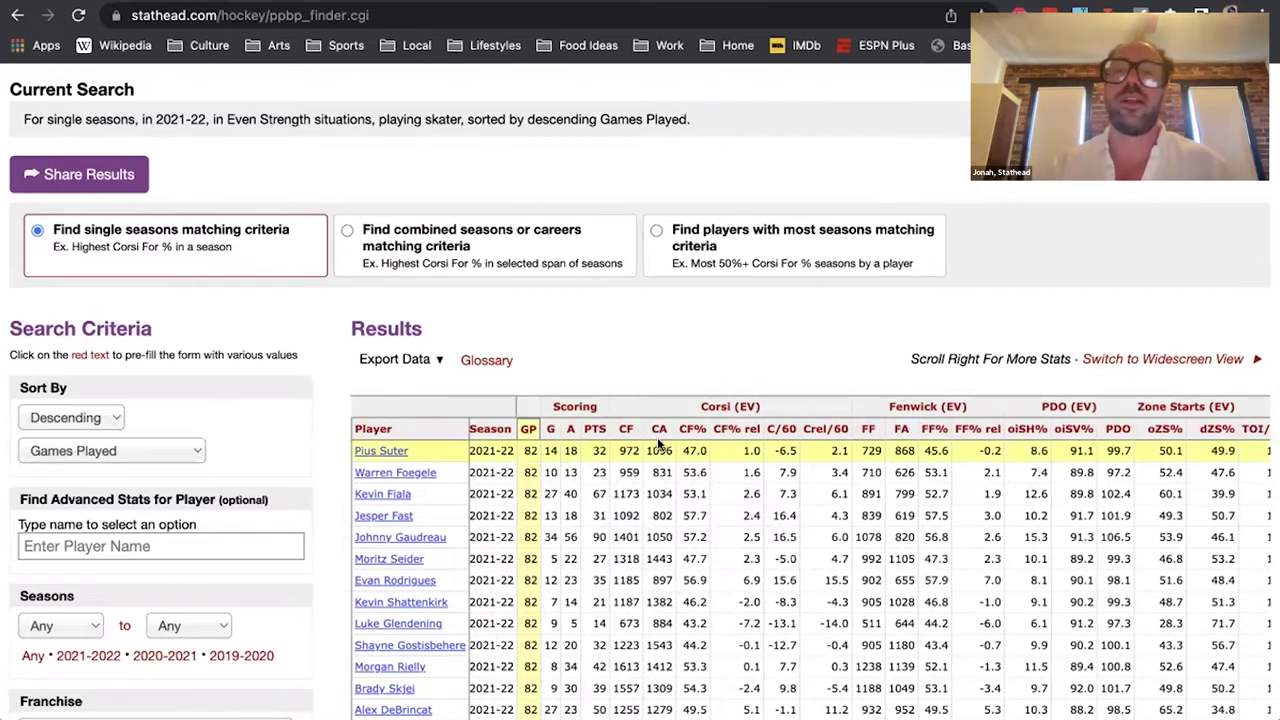
pyautogui.moveTo(692, 430)
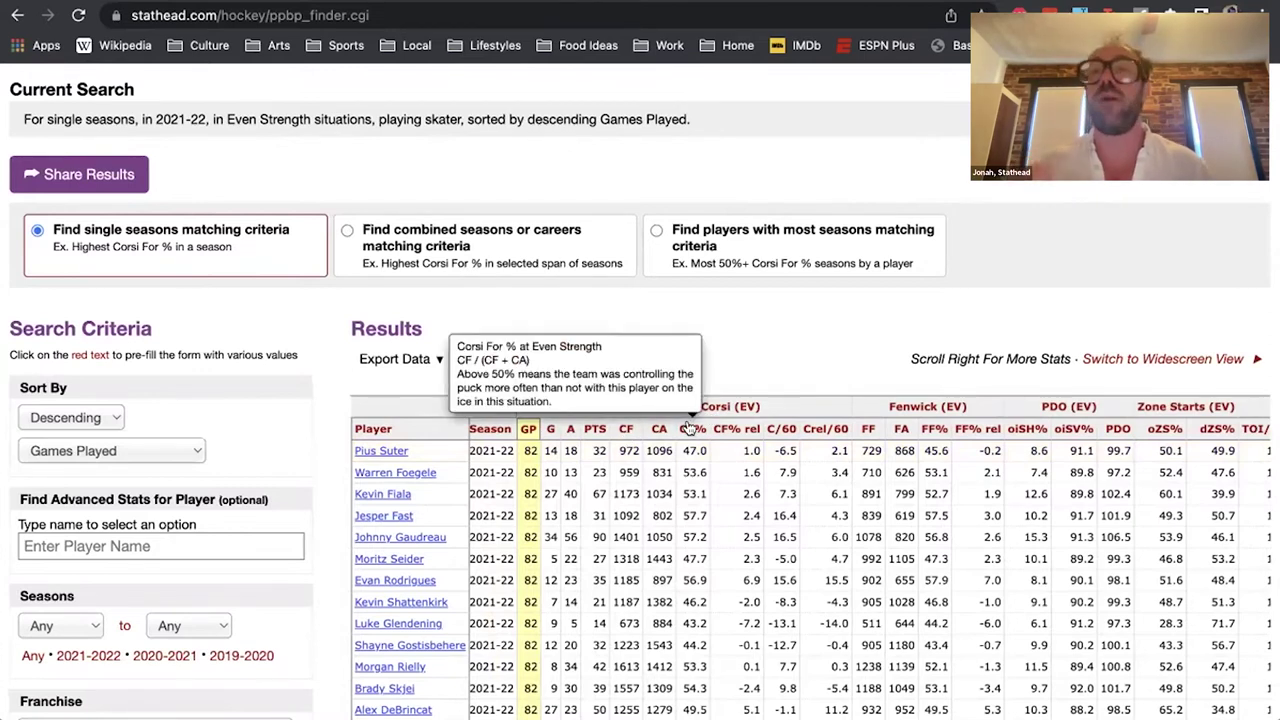
pyautogui.scroll(-1, 622, 430)
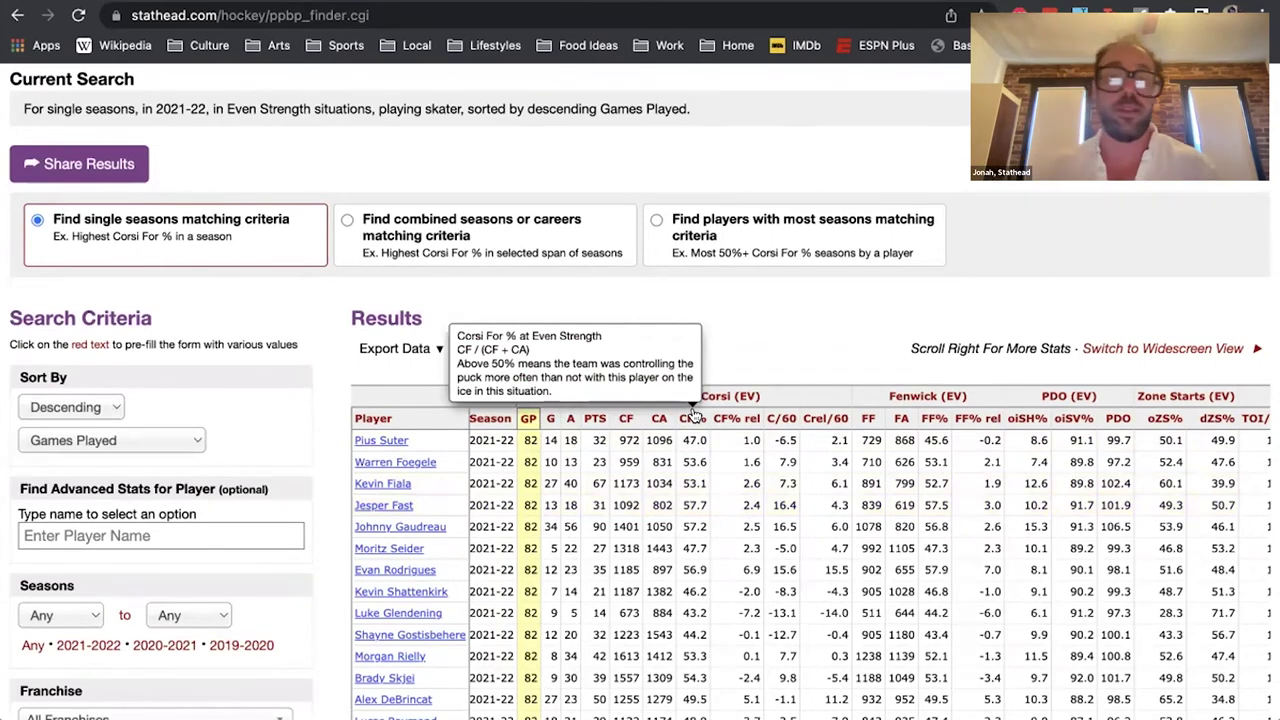
# Check the definition of relative Corsi For percentage and sort the players by it, first descending and then ascending
pyautogui.moveTo(737, 429)
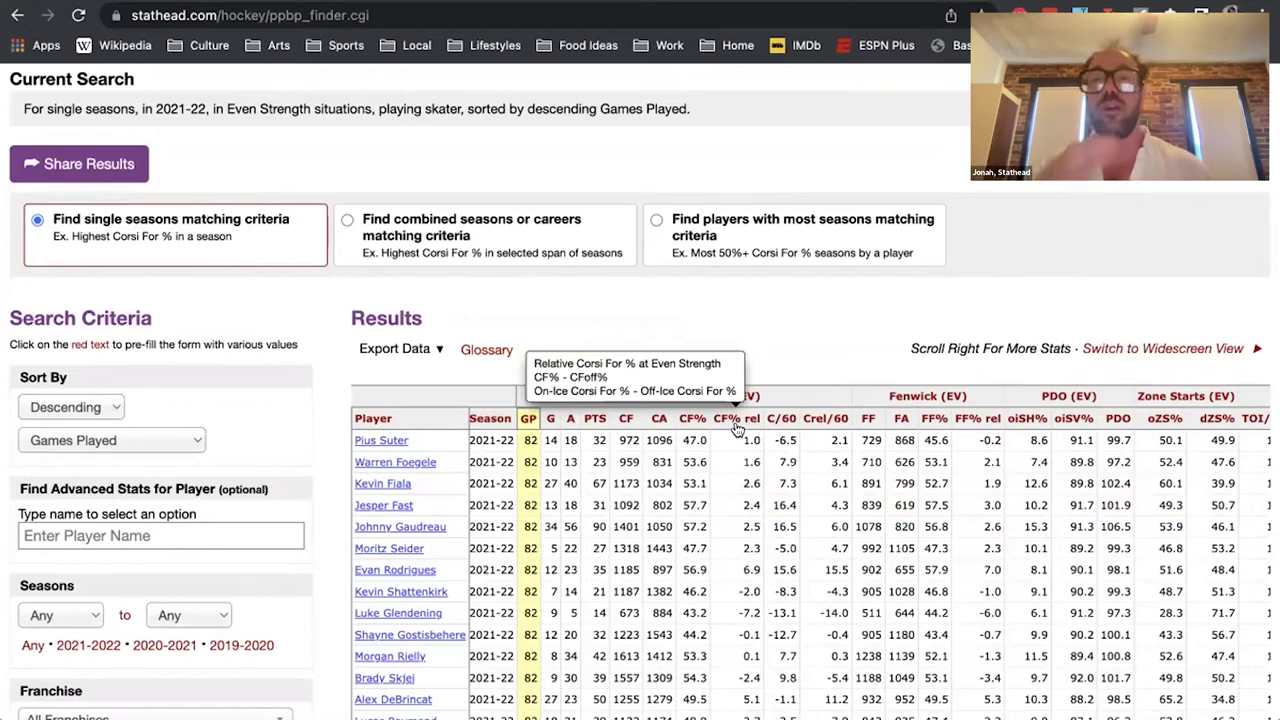
pyautogui.click(736, 424)
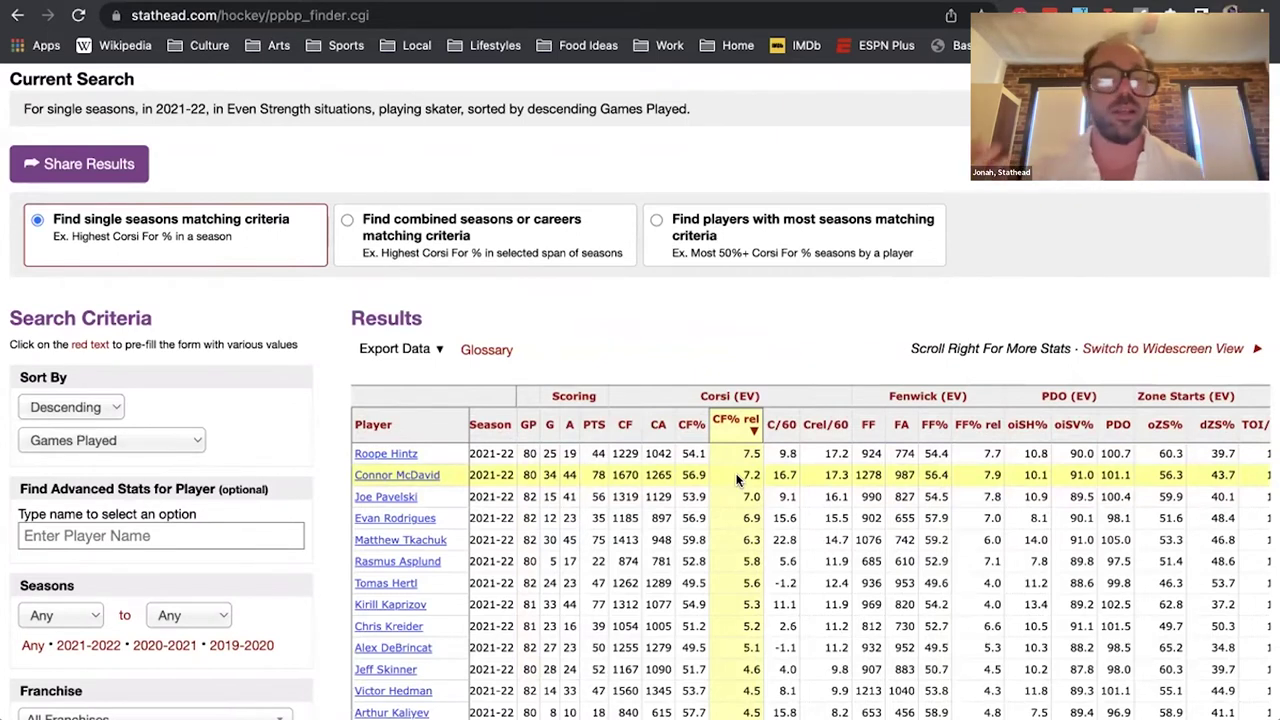
pyautogui.click(745, 430)
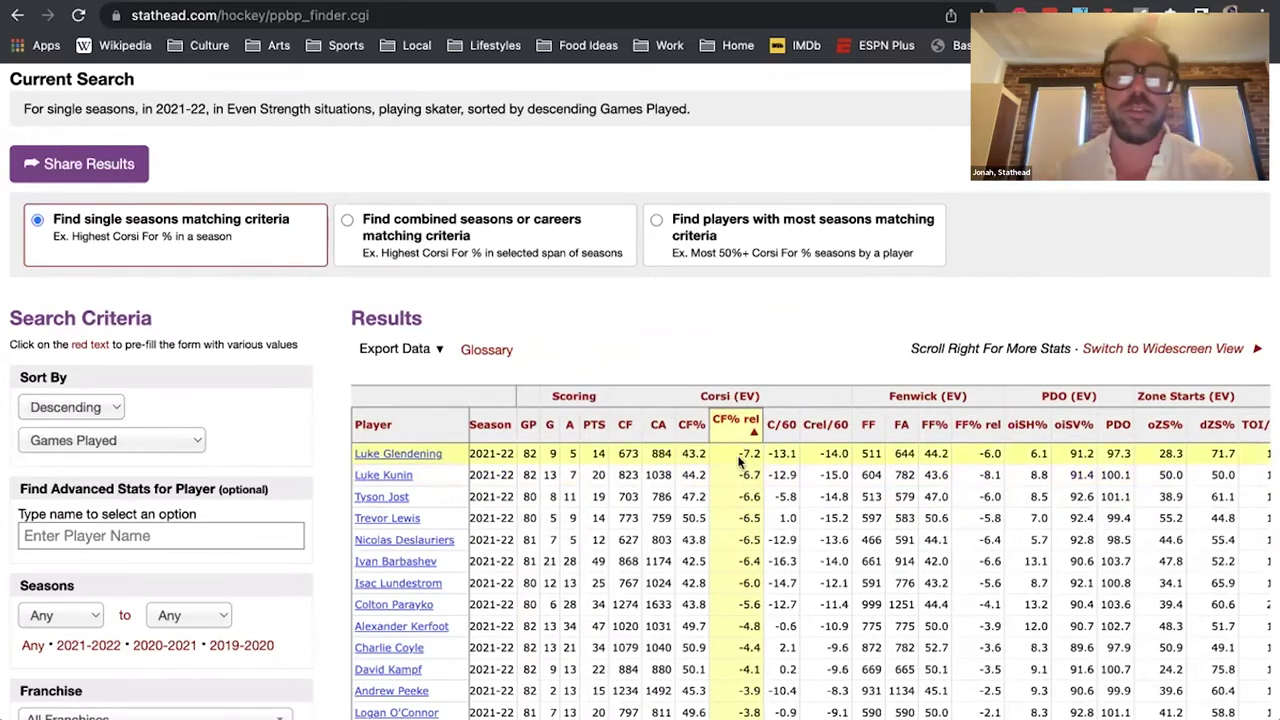
pyautogui.hscroll(-3, 740, 460)
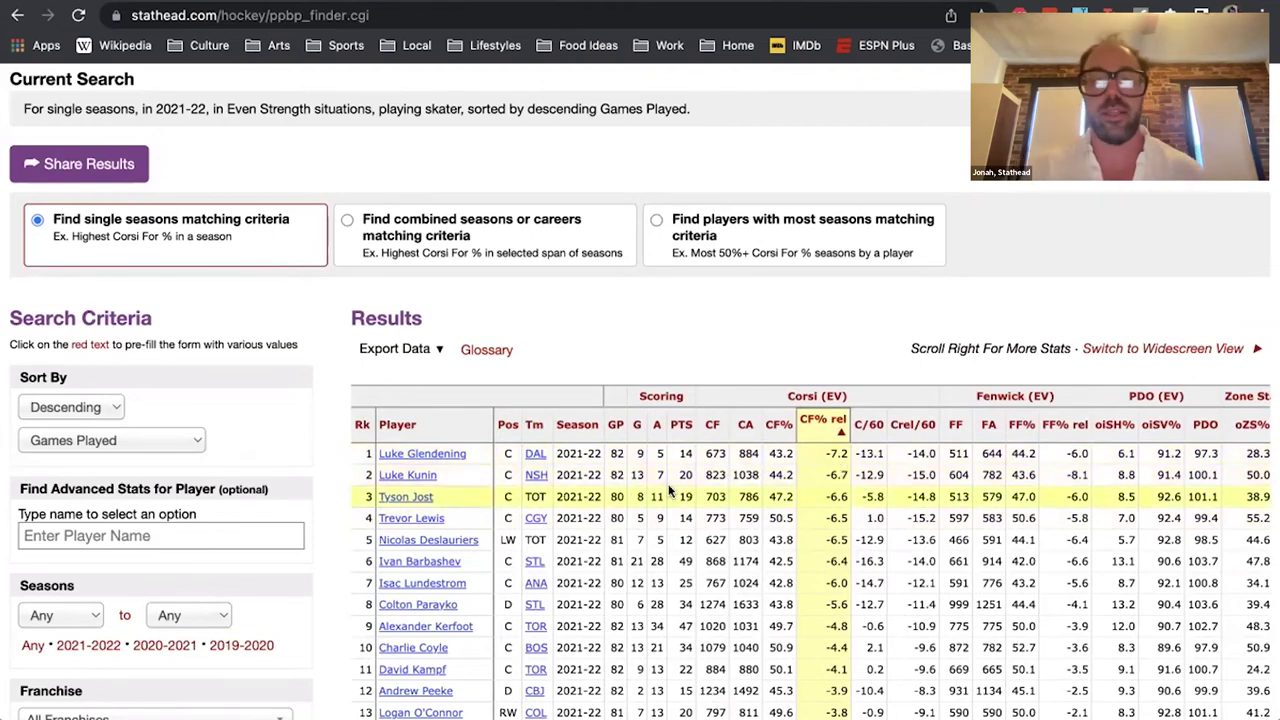
# View the statistical filters available for the player advanced stats search
pyautogui.scroll(-4, 669, 490)
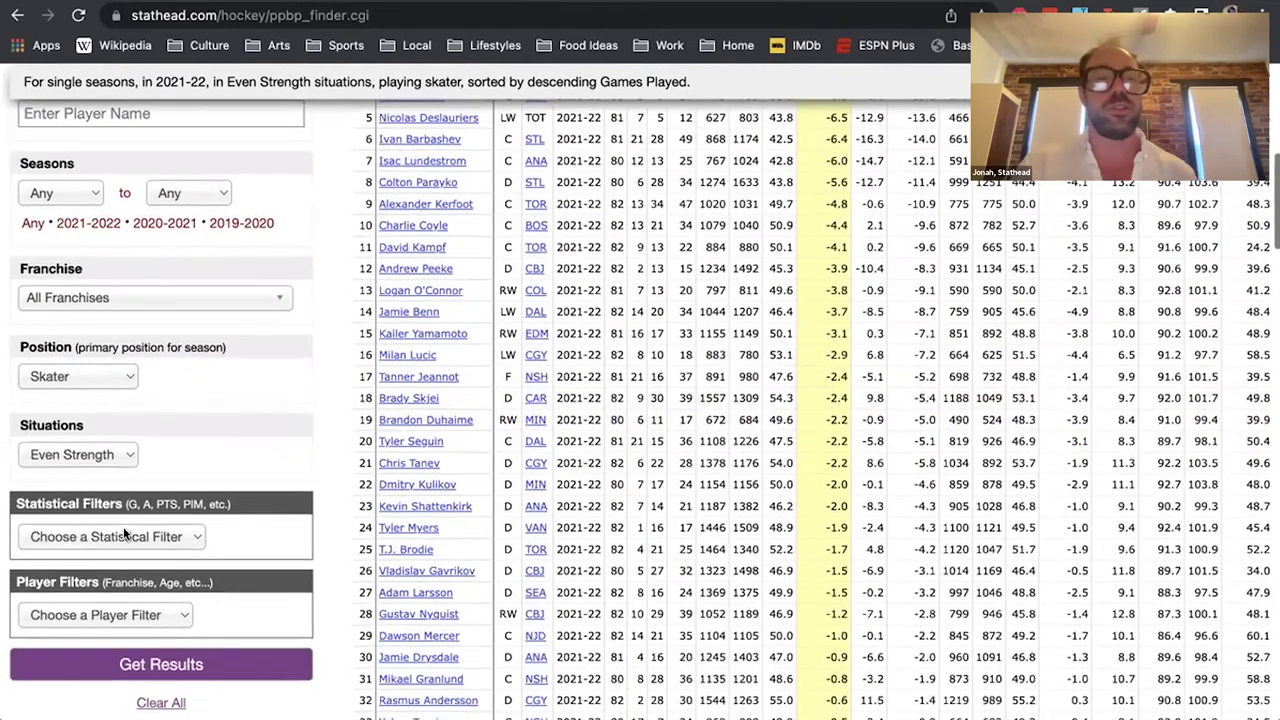
pyautogui.click(124, 536)
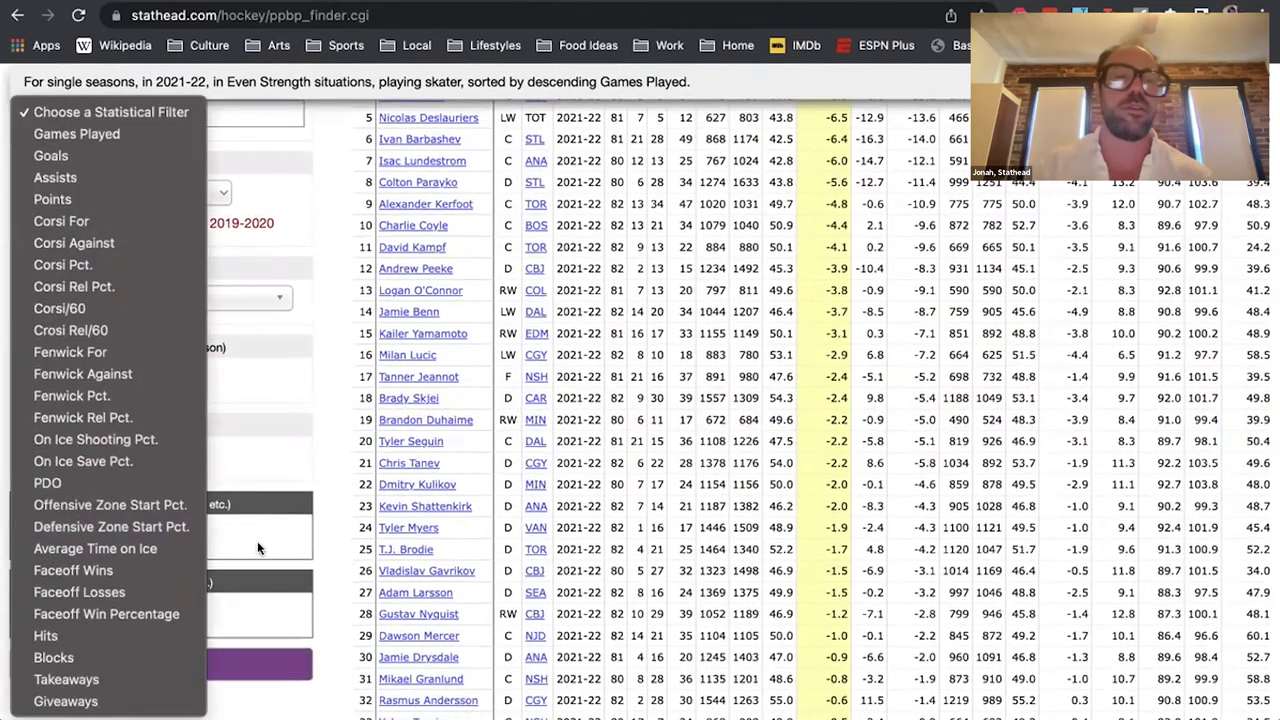
pyautogui.click(288, 582)
# Add the Rookie player filter to the search and view its options
pyautogui.click(163, 612)
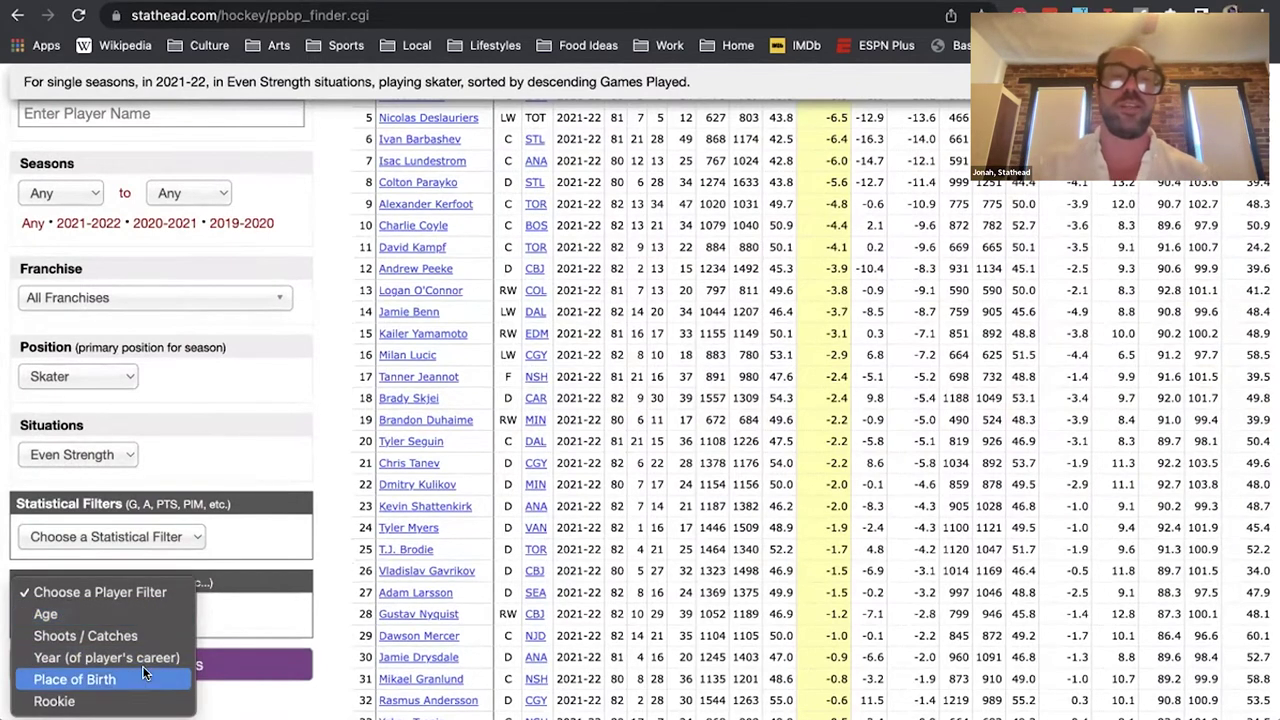
pyautogui.click(120, 702)
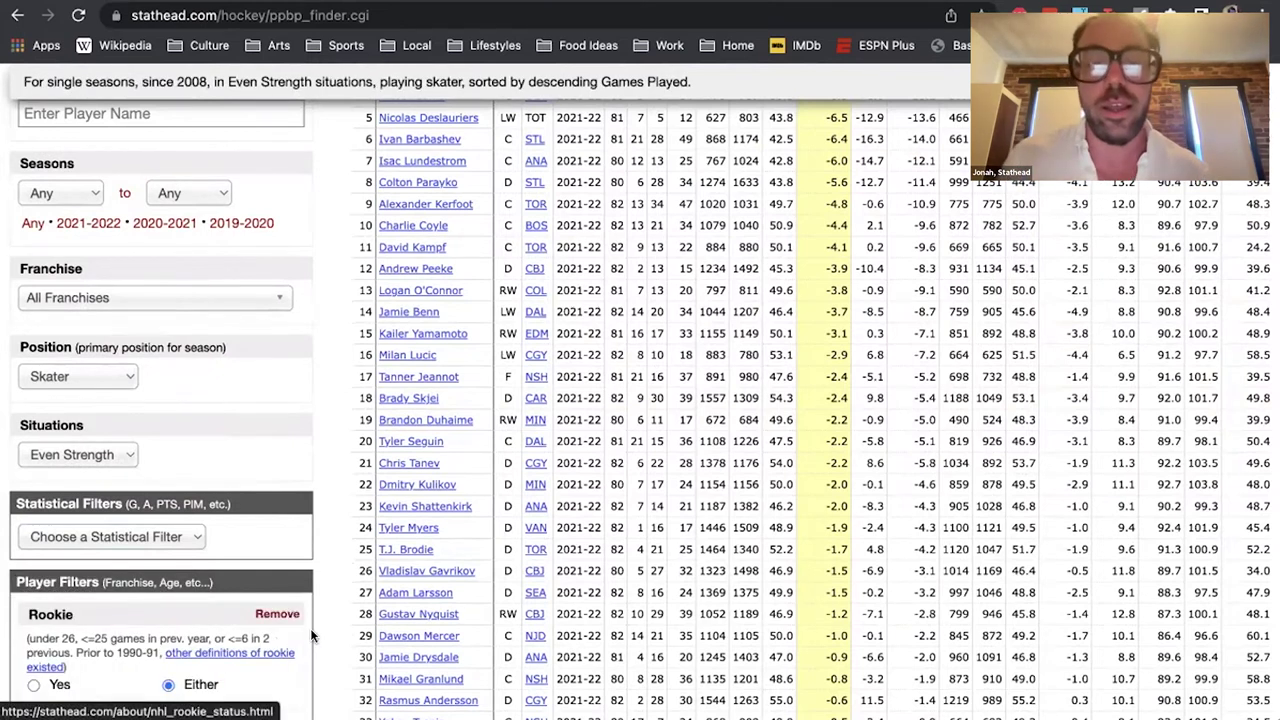
pyautogui.scroll(-2, 180, 620)
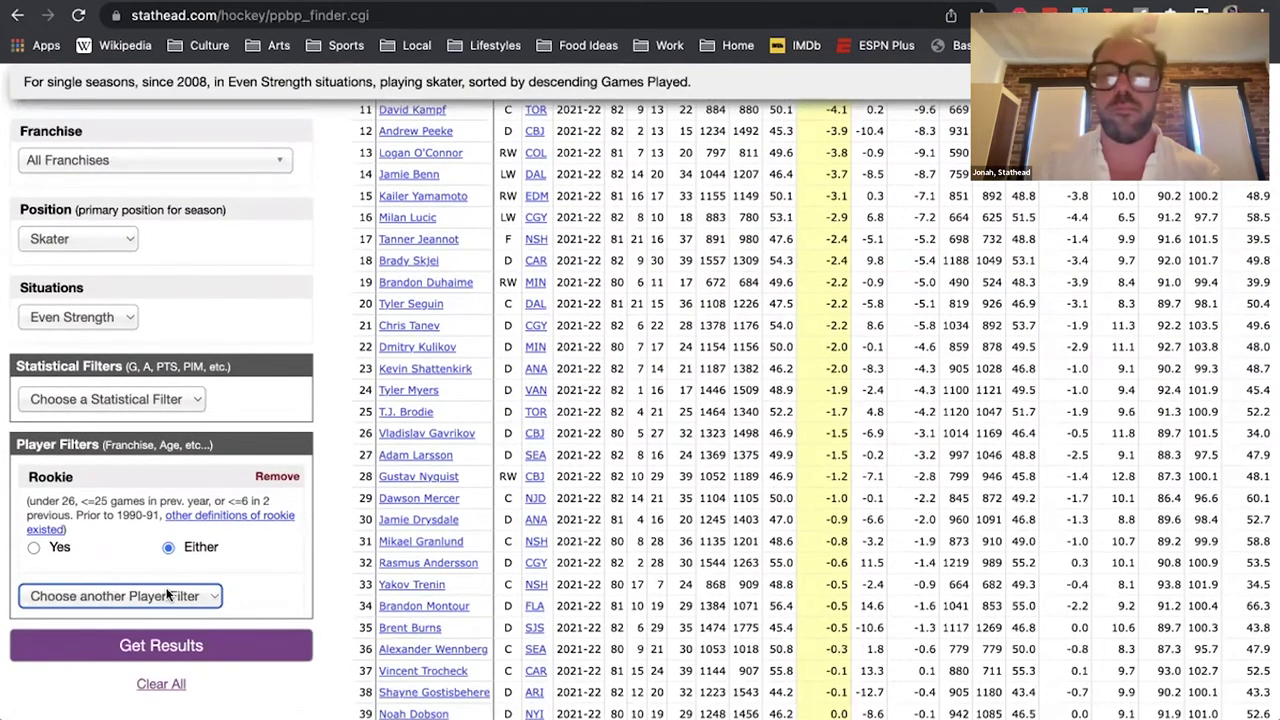
pyautogui.click(282, 594)
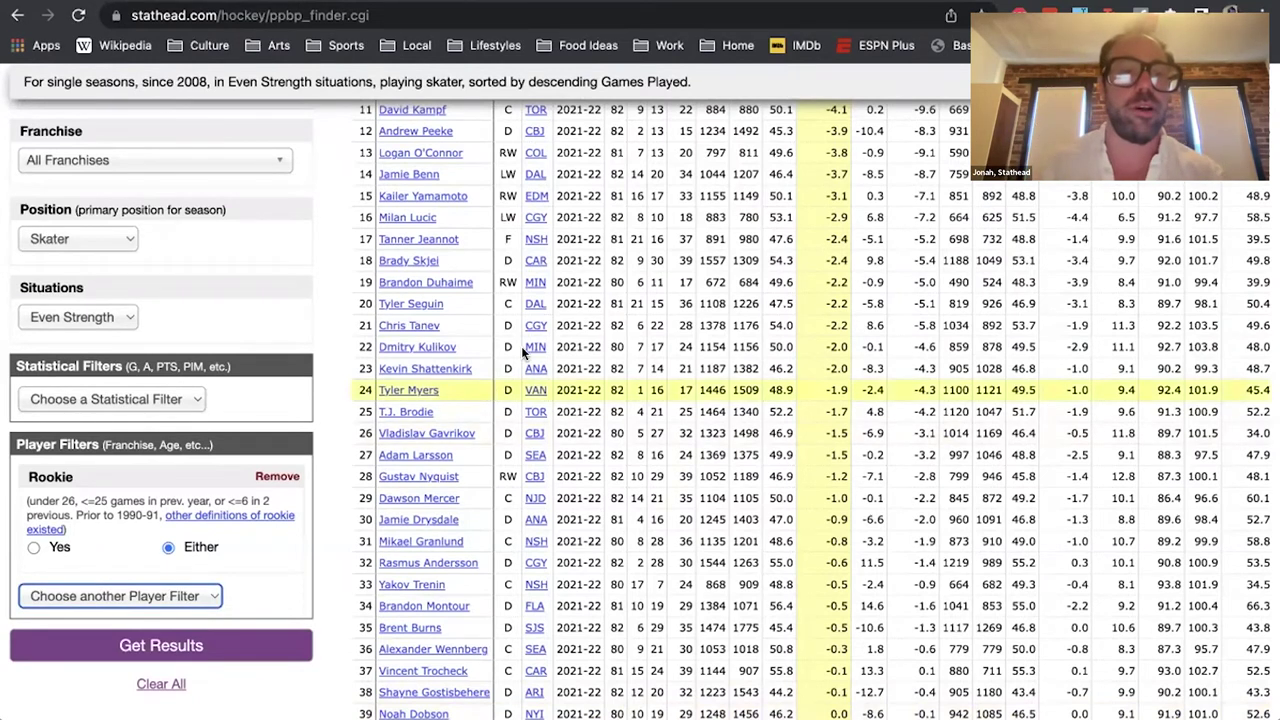
# Look over the Corsi columns of the player results and open the Player Goal Finder from the hockey tools page
pyautogui.scroll(6, 291, 441)
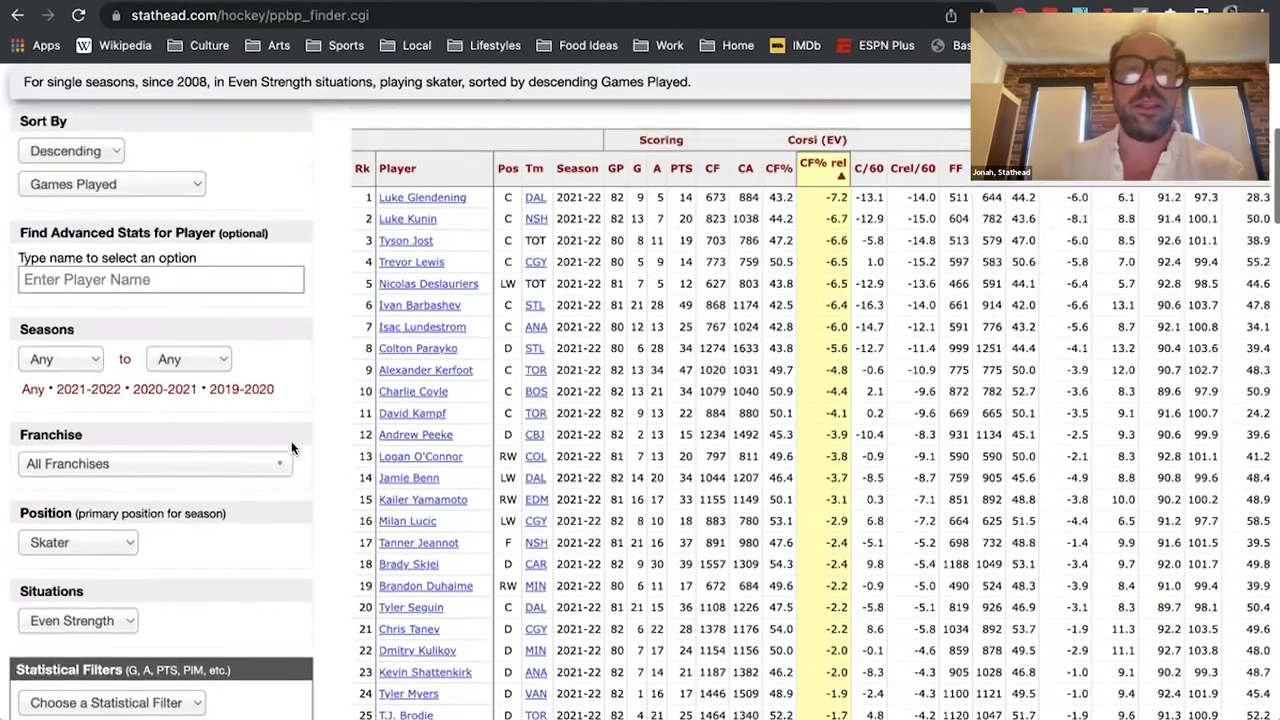
pyautogui.scroll(1, 325, 444)
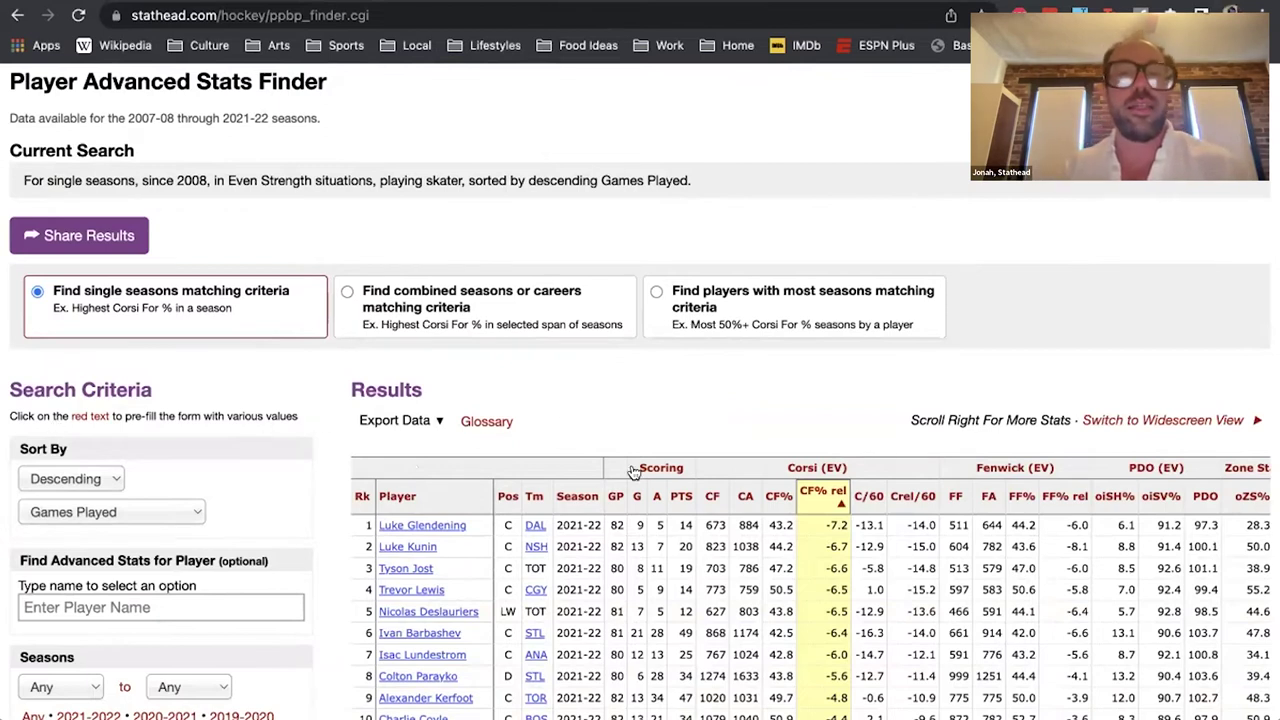
pyautogui.hscroll(-1, 632, 471)
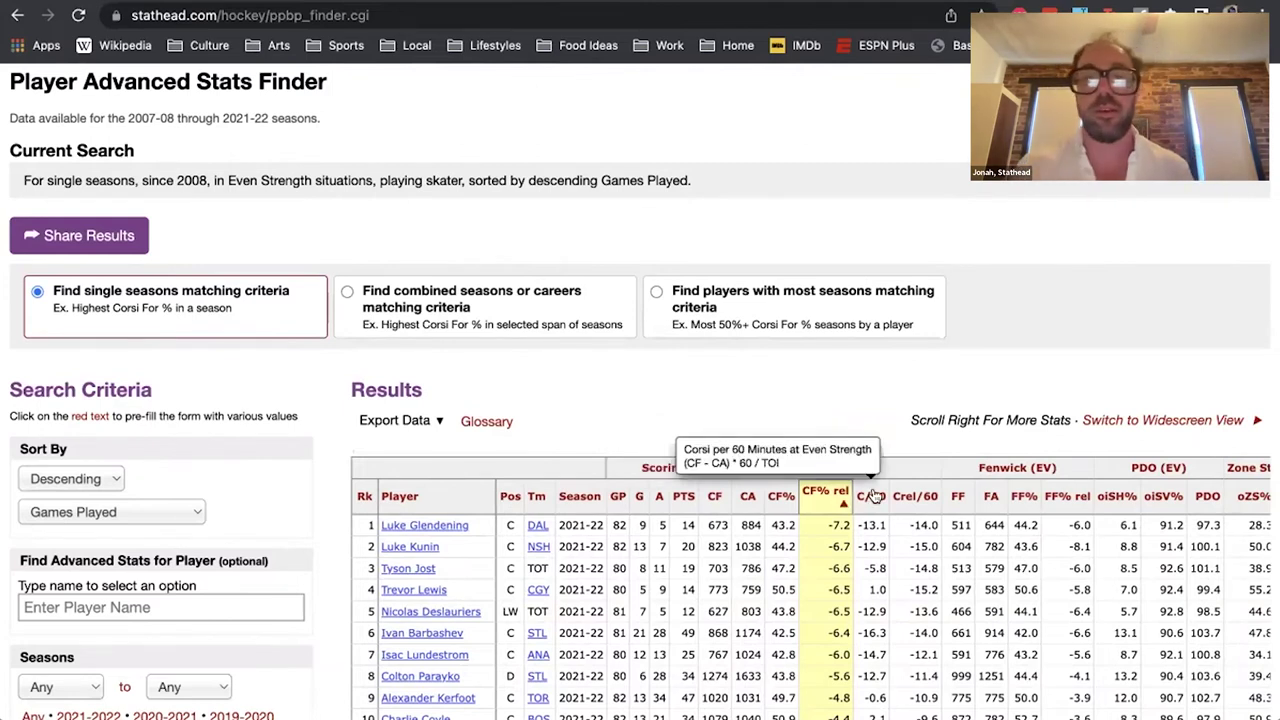
pyautogui.scroll(3, 723, 400)
pyautogui.click(400, 162)
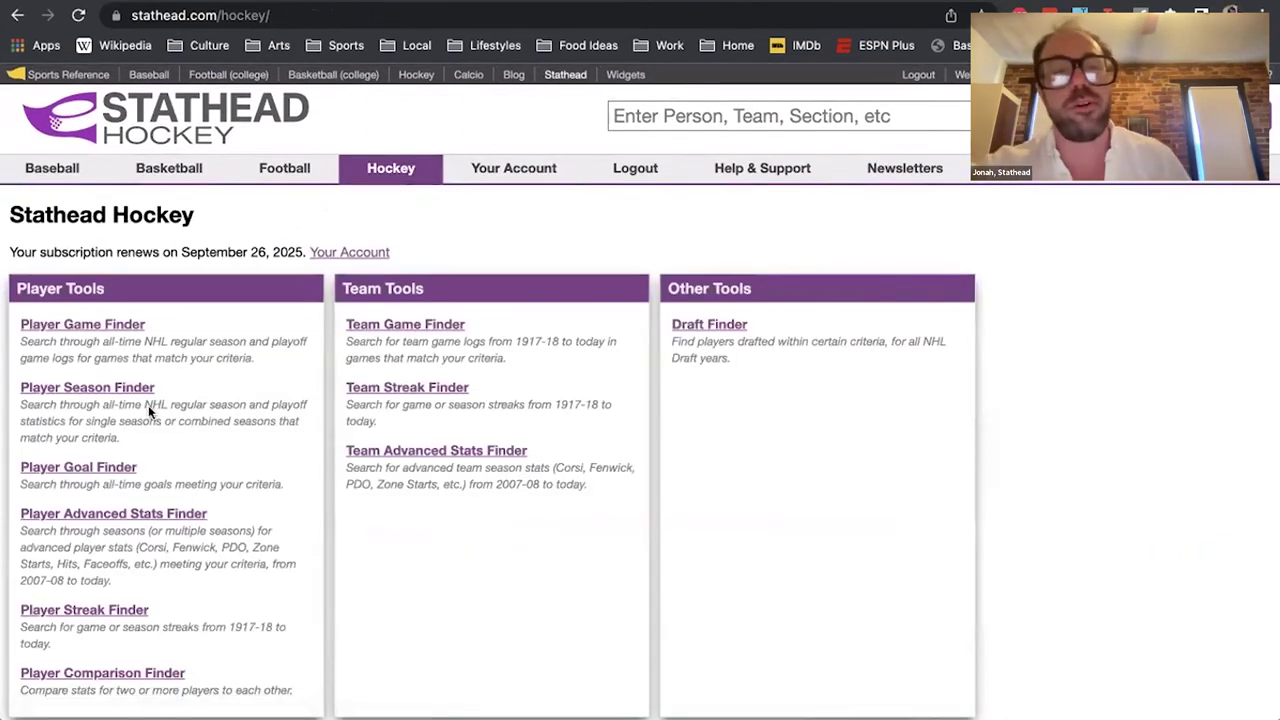
pyautogui.click(125, 467)
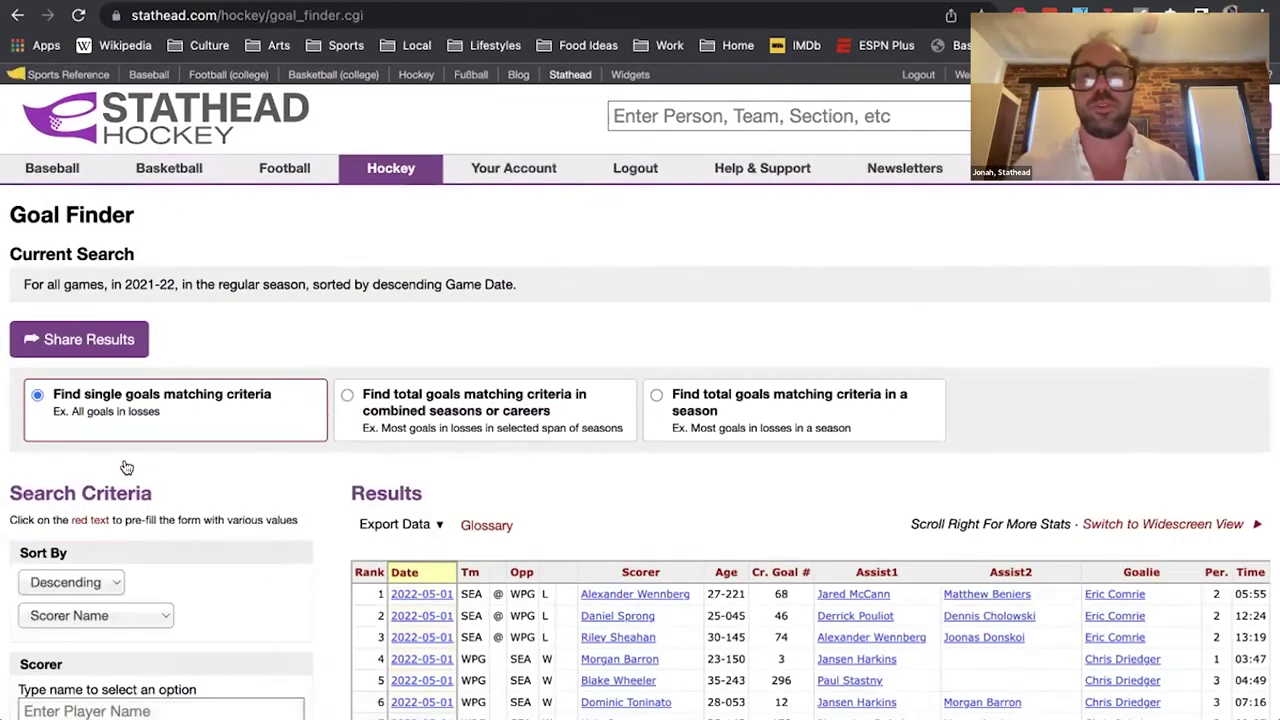
# Look through the Goal Finder's search criteria, including the season choices and the player, game and game state filters
pyautogui.scroll(-1, 125, 467)
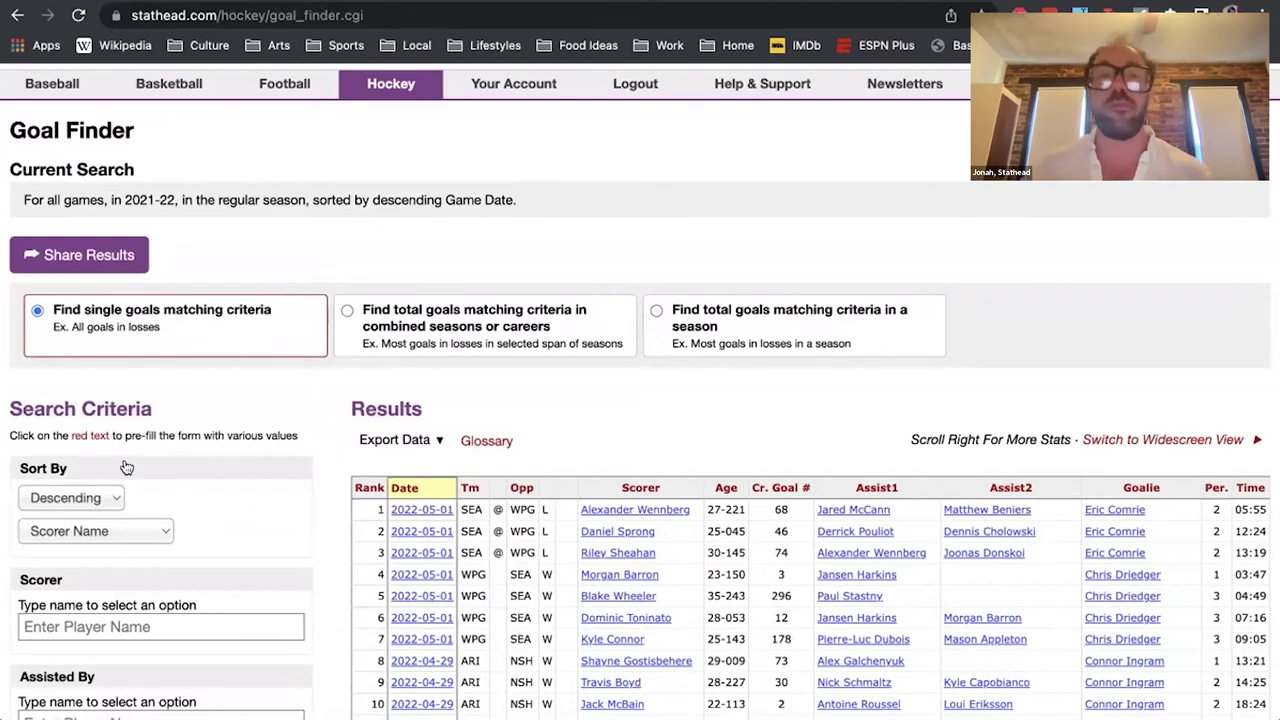
pyautogui.scroll(-5, 126, 467)
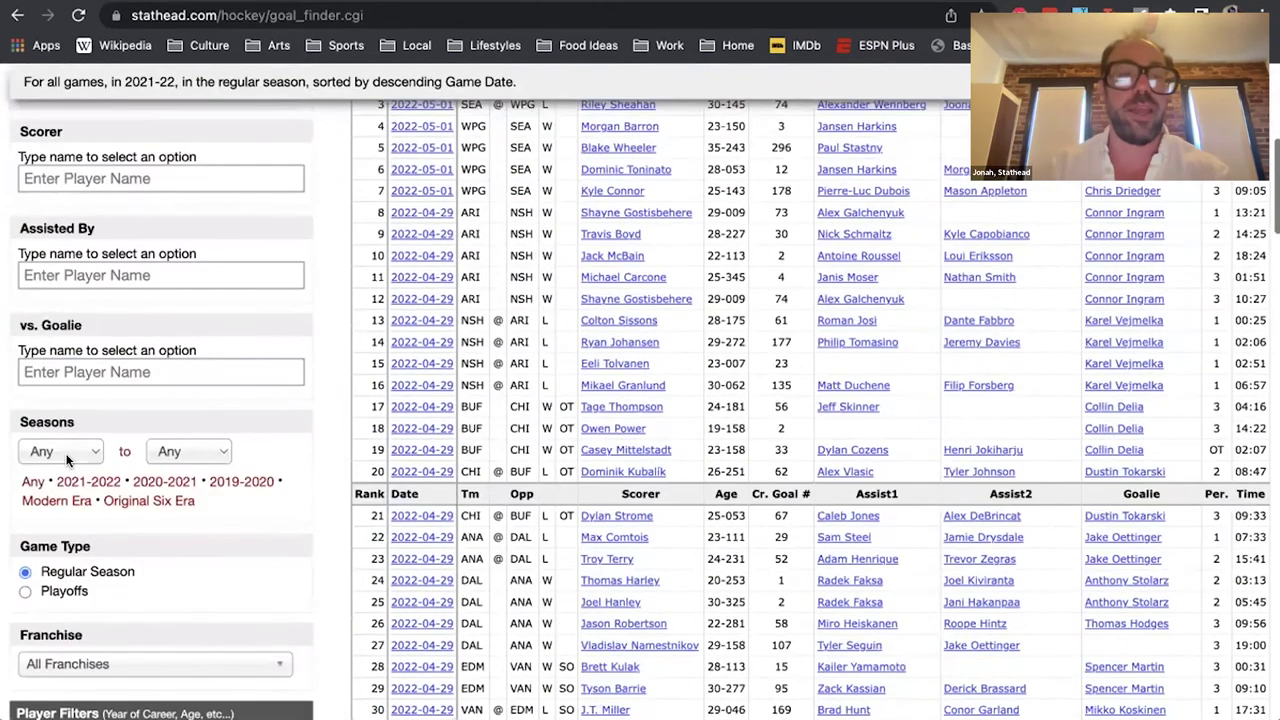
pyautogui.click(48, 451)
pyautogui.click(157, 410)
pyautogui.scroll(-4, 157, 410)
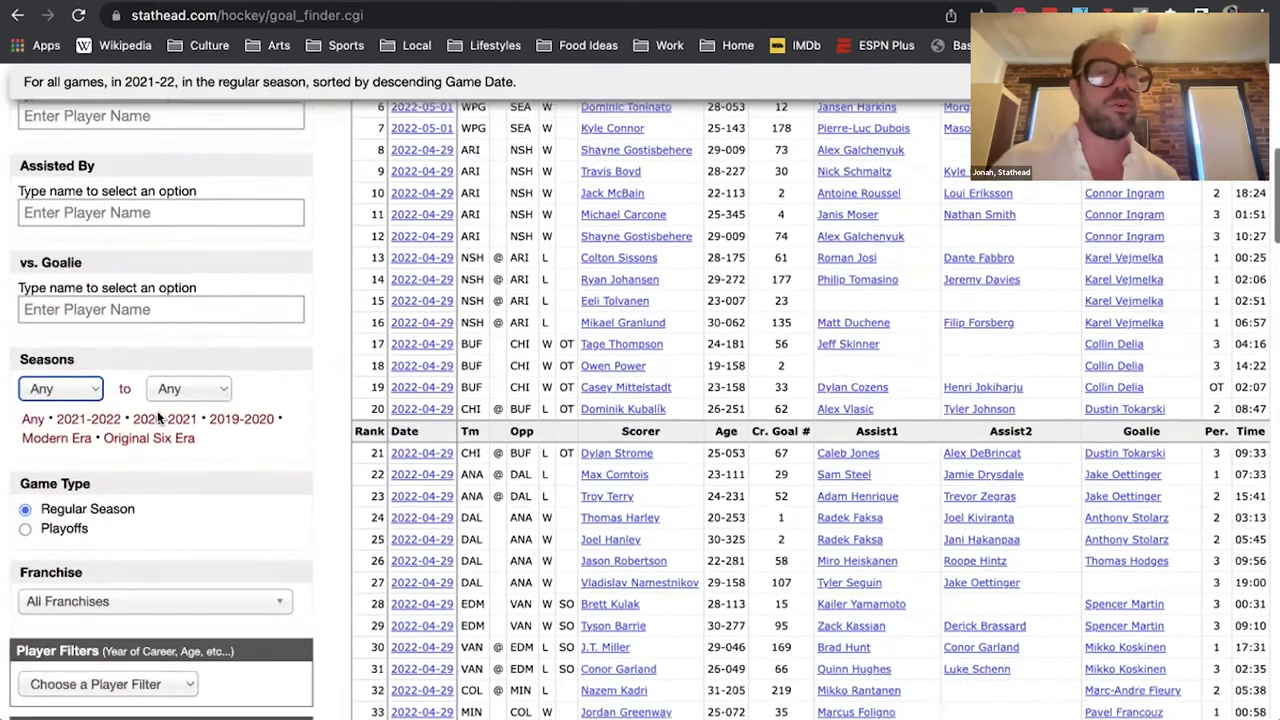
pyautogui.scroll(4, 157, 418)
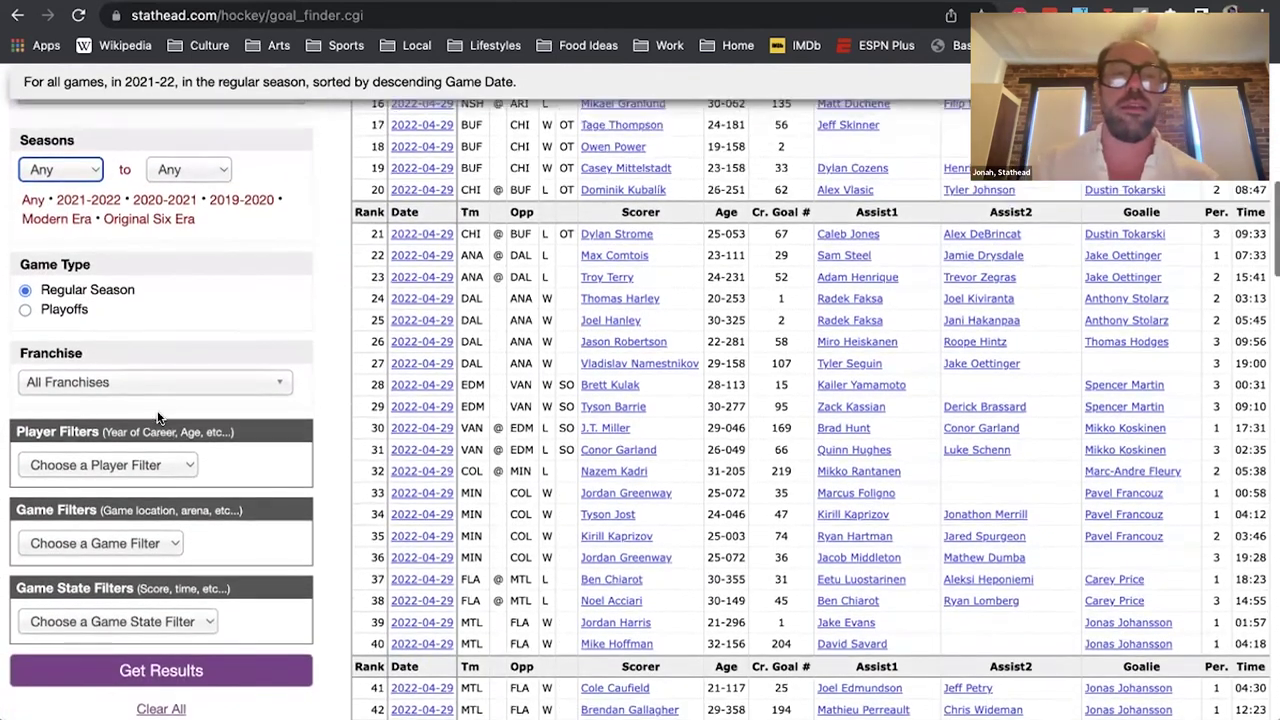
# Examine the remaining columns of the goal results, including period, time, strength and arena name
pyautogui.hscroll(2, 420, 428)
pyautogui.hscroll(3, 420, 428)
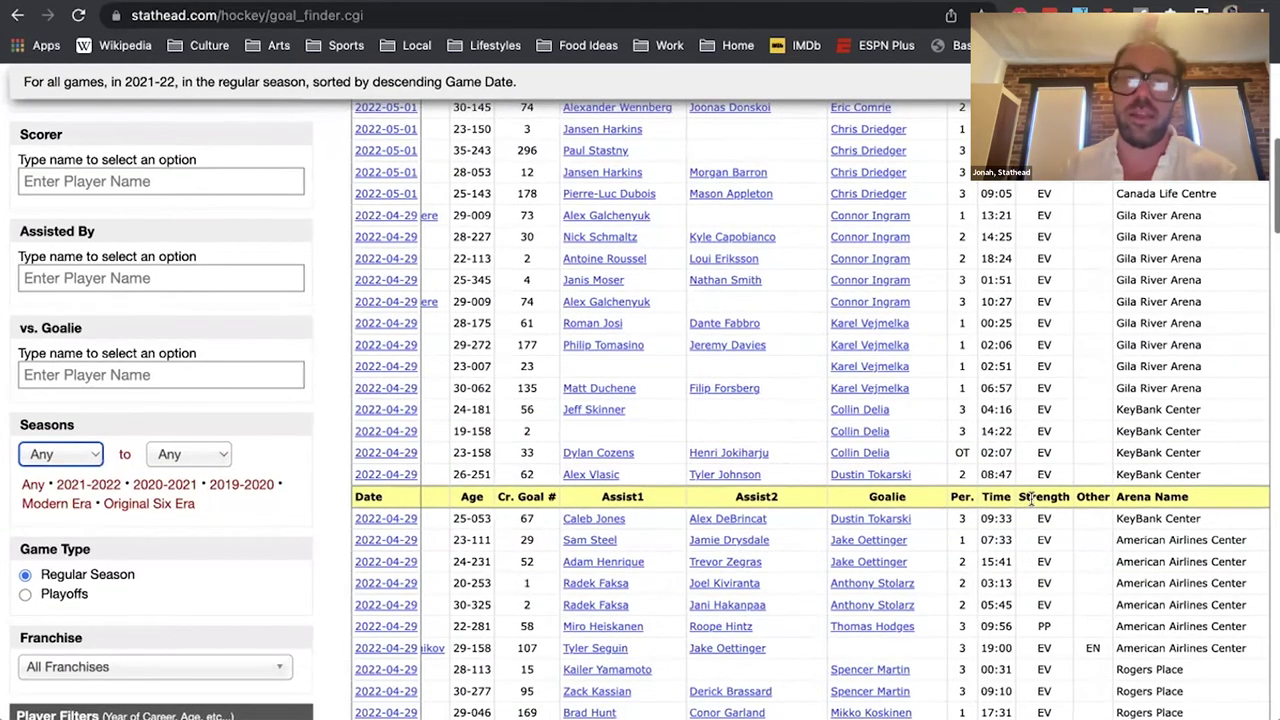
pyautogui.hscroll(-5, 771, 457)
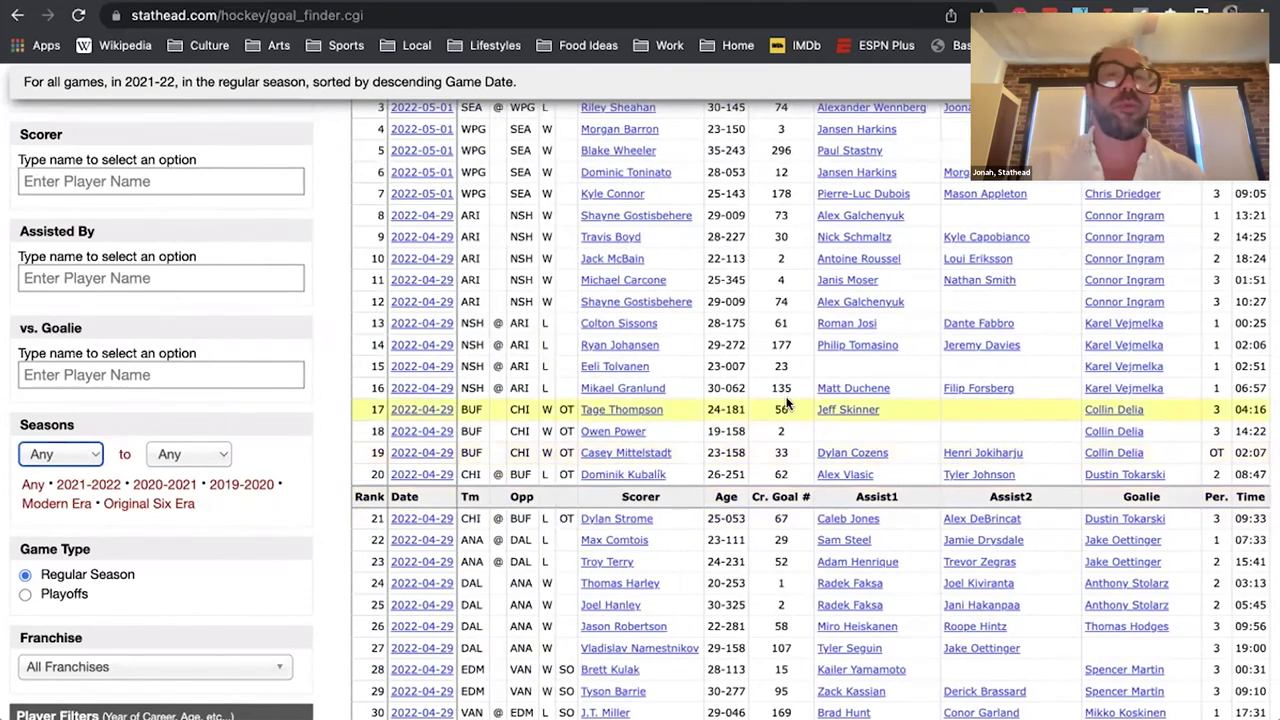
# Look over the goal result columns and set the search's game type to Playoffs
pyautogui.scroll(10, 720, 400)
pyautogui.scroll(2, 720, 398)
pyautogui.hscroll(6, 746, 492)
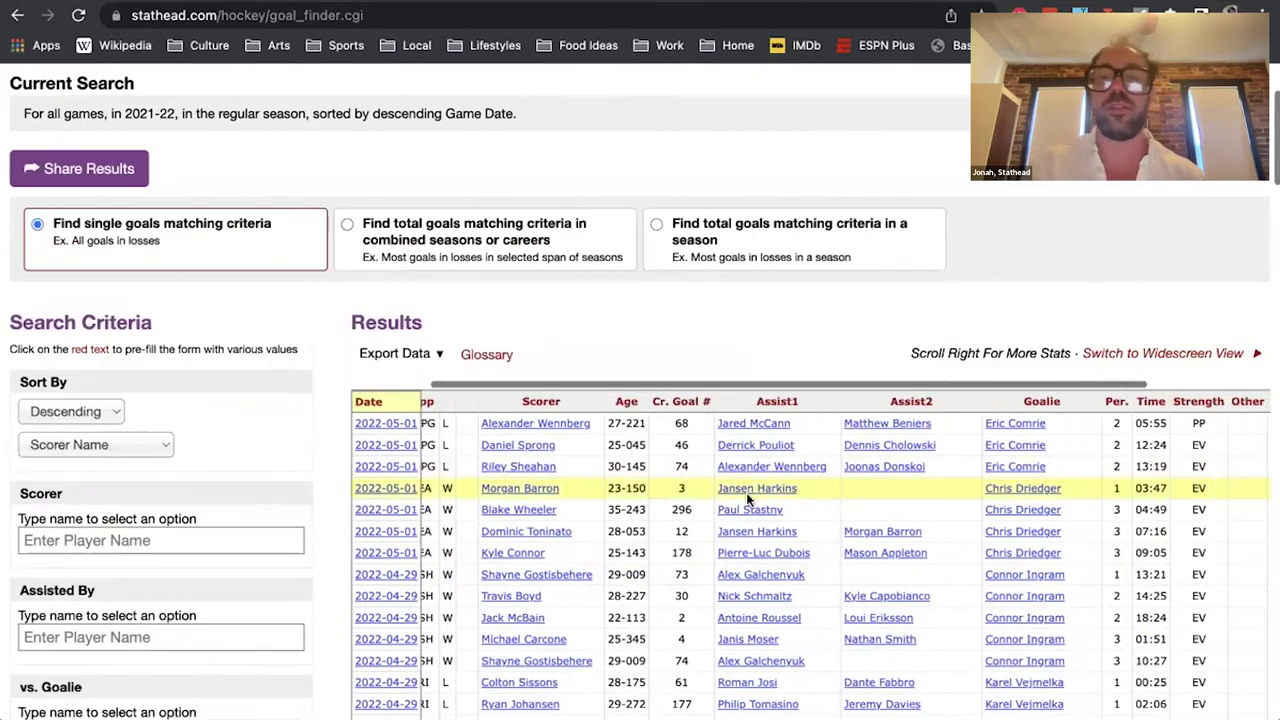
pyautogui.hscroll(-6, 1186, 457)
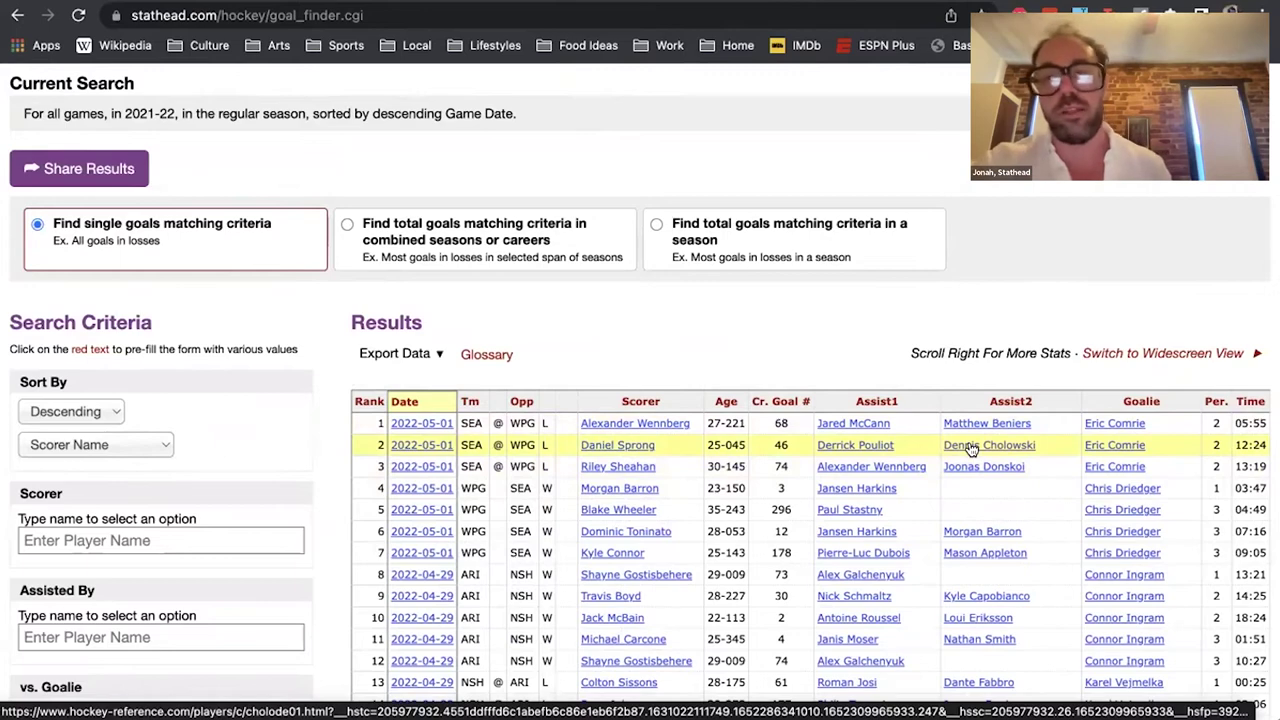
pyautogui.scroll(-3, 257, 456)
pyautogui.scroll(-4, 257, 457)
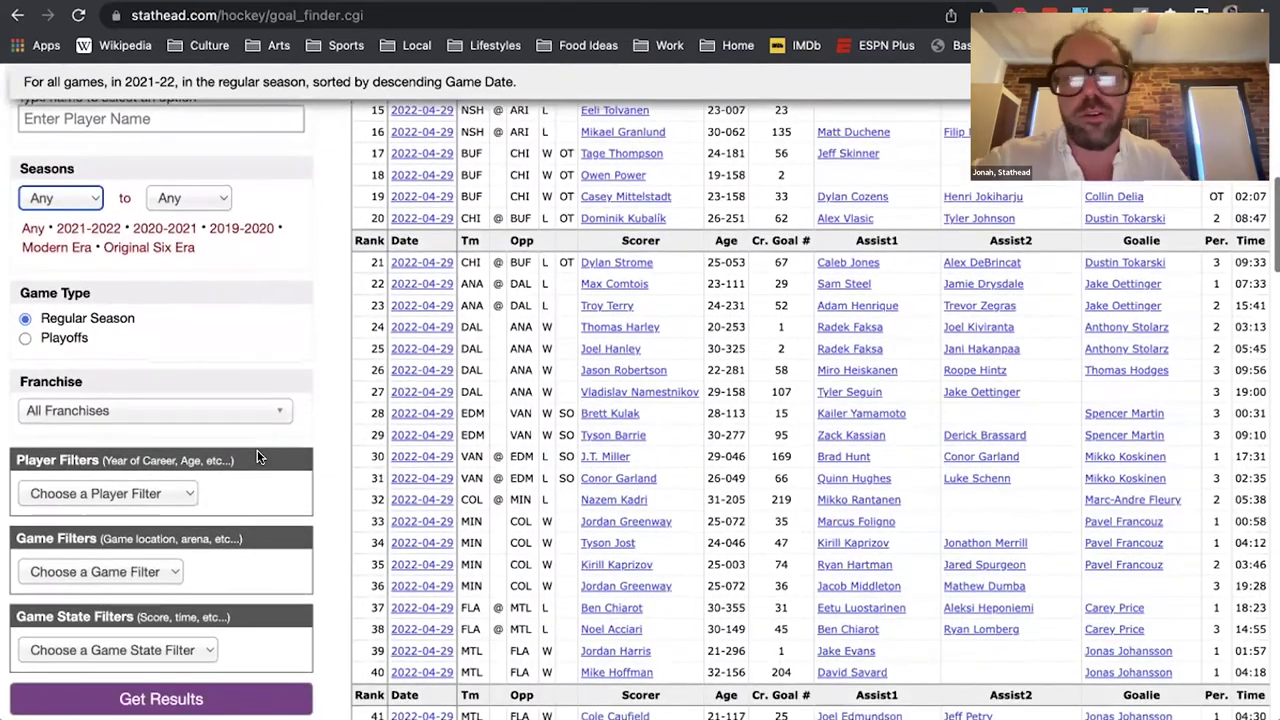
pyautogui.click(63, 337)
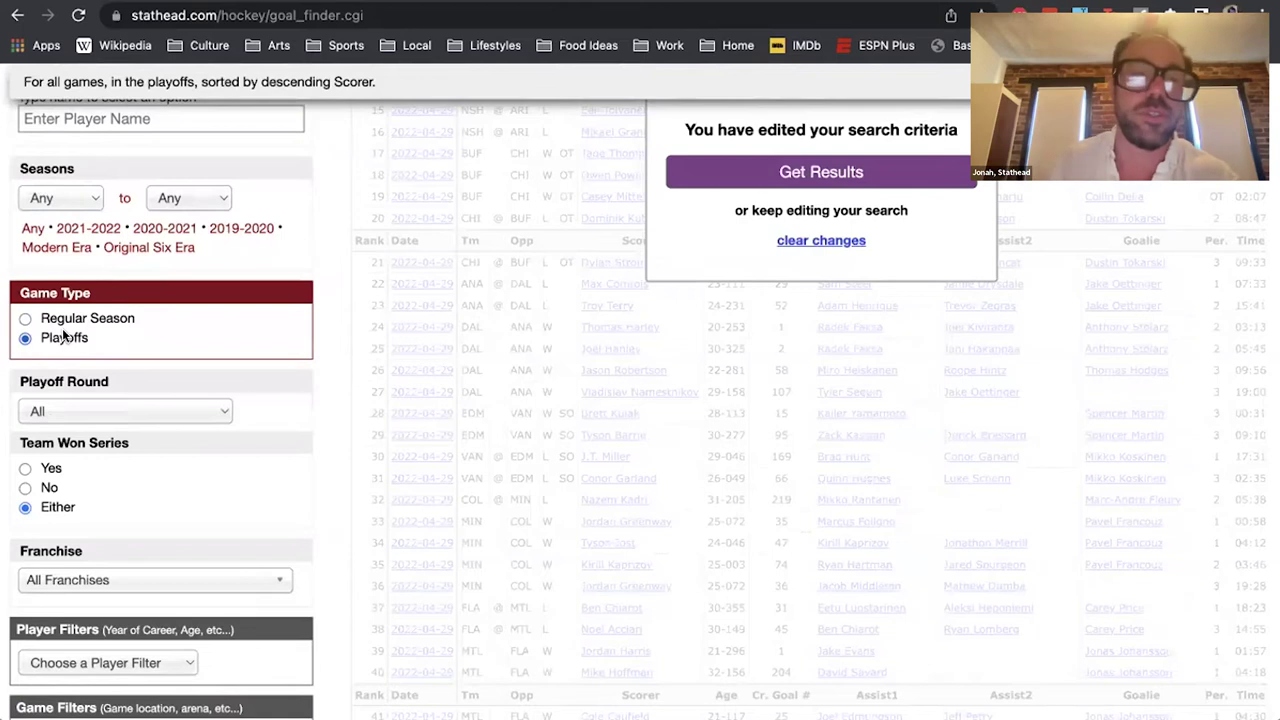
# Check the game state filter choices and limit the goal search to the 2021-2022 season
pyautogui.scroll(-3, 100, 400)
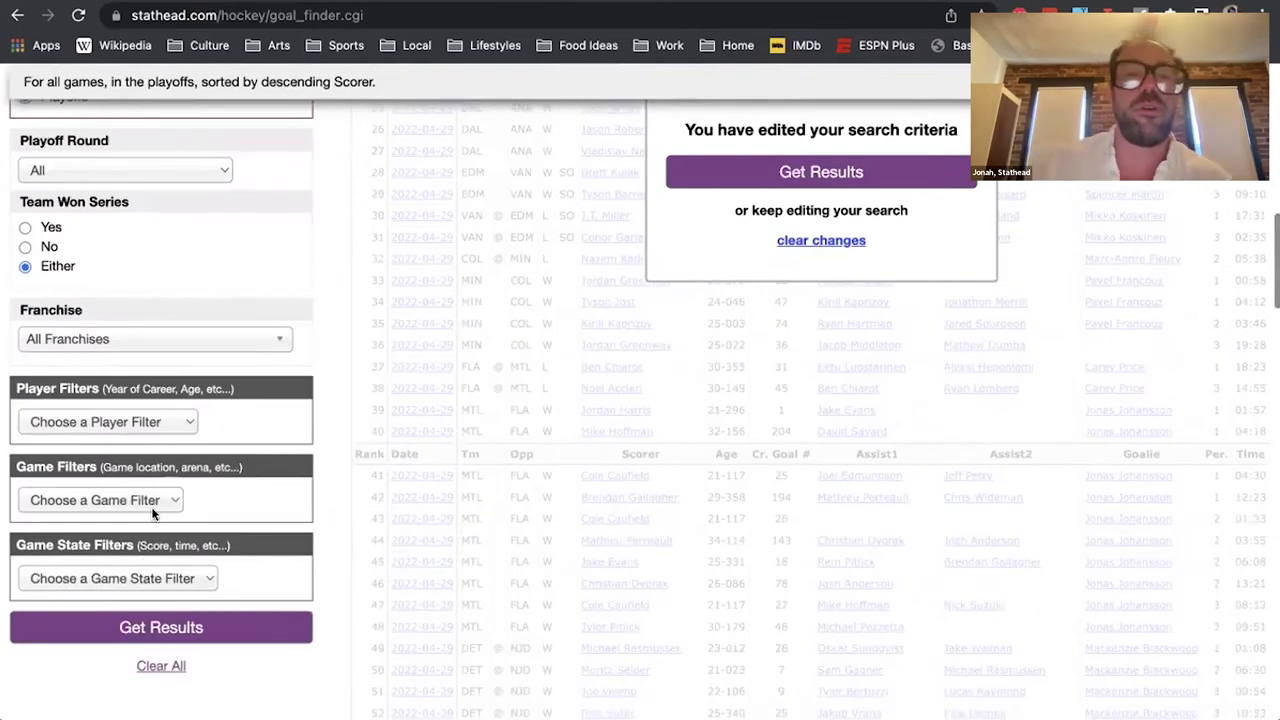
pyautogui.click(150, 579)
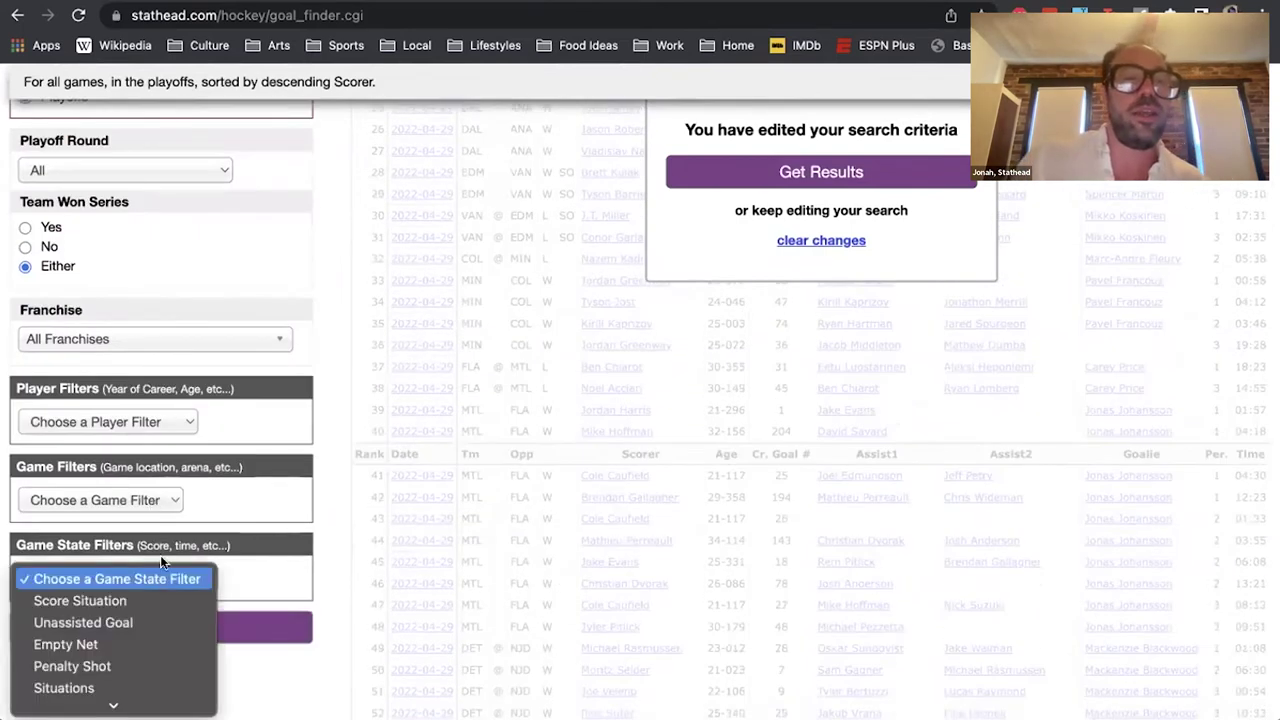
pyautogui.click(196, 499)
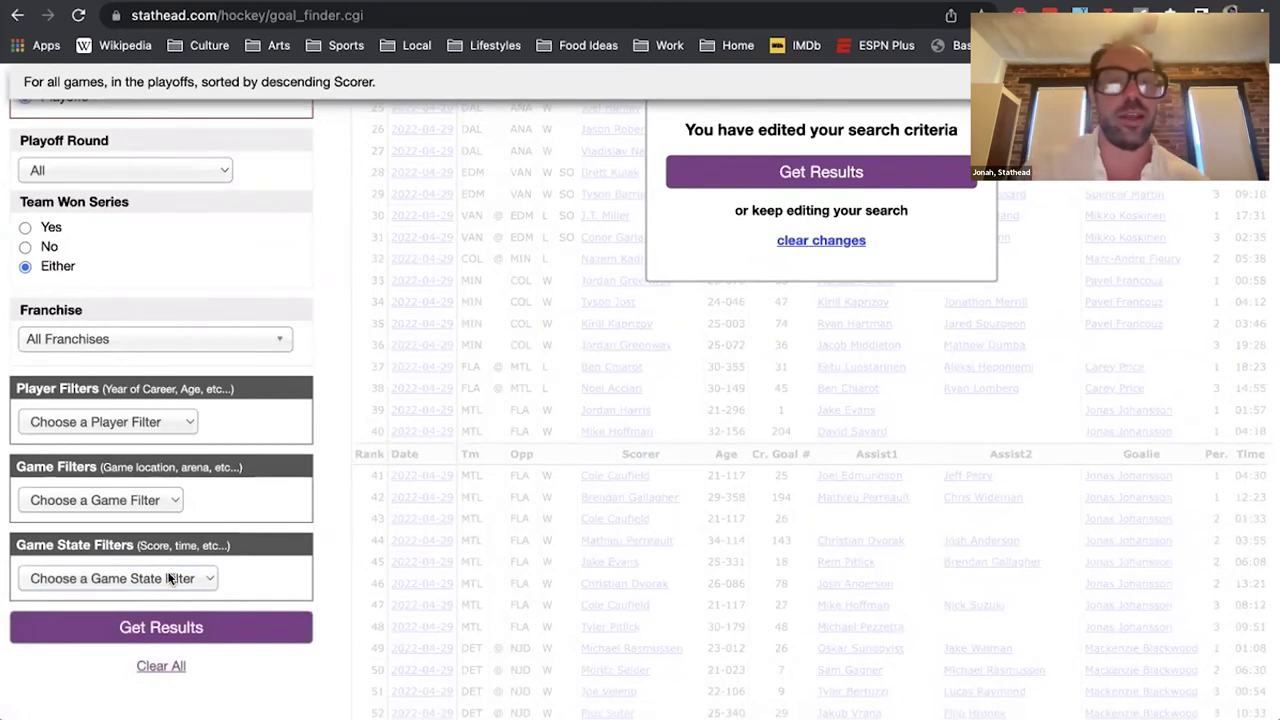
pyautogui.scroll(10, 153, 515)
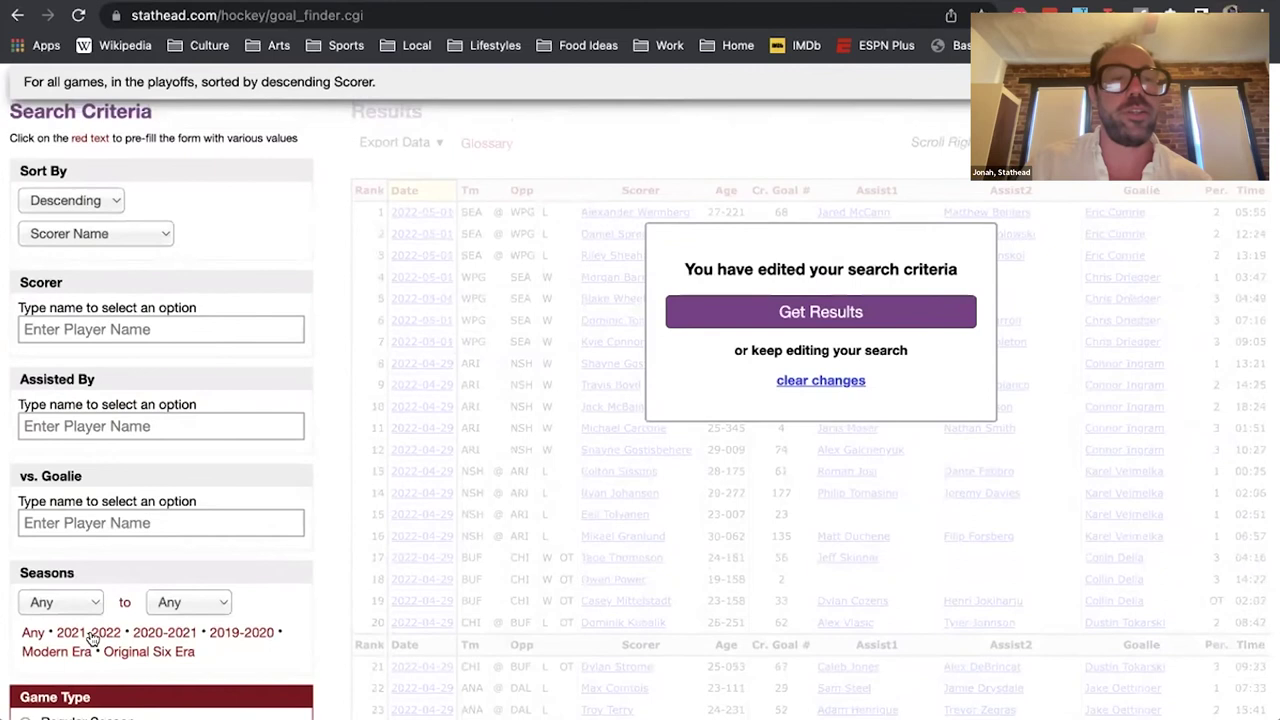
pyautogui.click(88, 632)
# Browse the available game state filters and game filters without adding any to the search
pyautogui.scroll(-6, 121, 598)
pyautogui.click(121, 601)
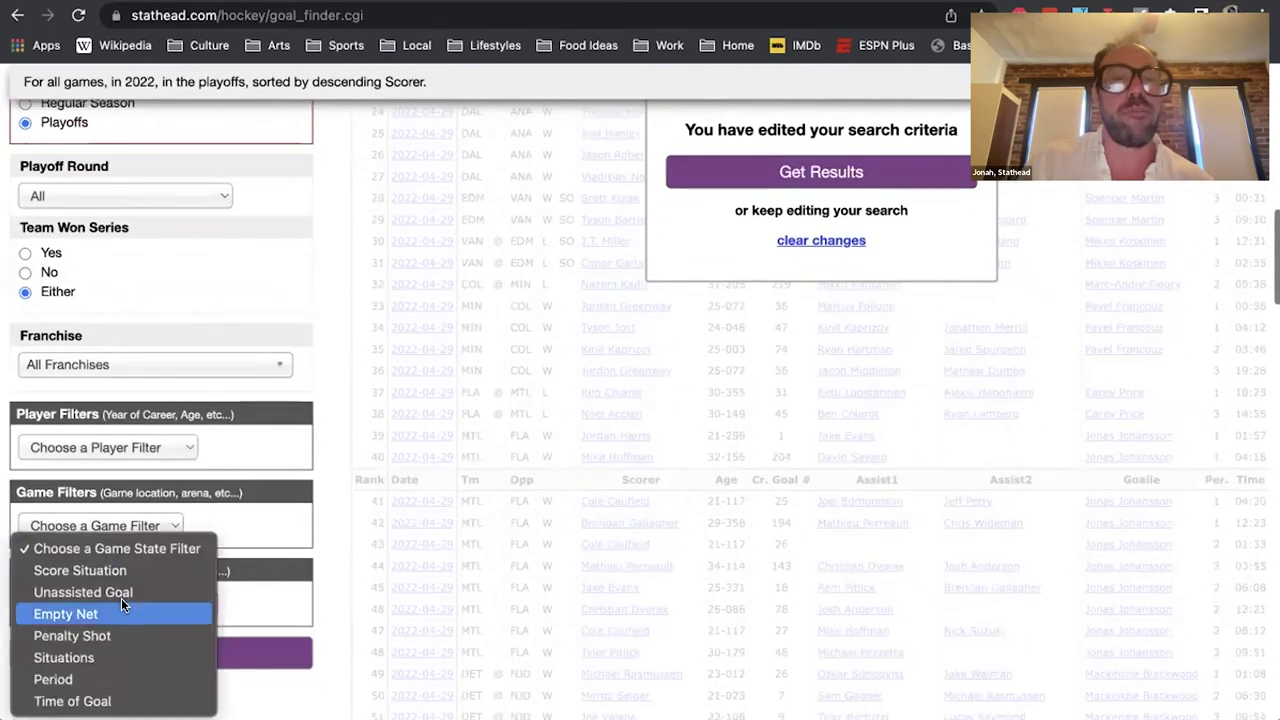
pyautogui.click(262, 513)
pyautogui.scroll(3, 195, 340)
pyautogui.scroll(-1, 210, 250)
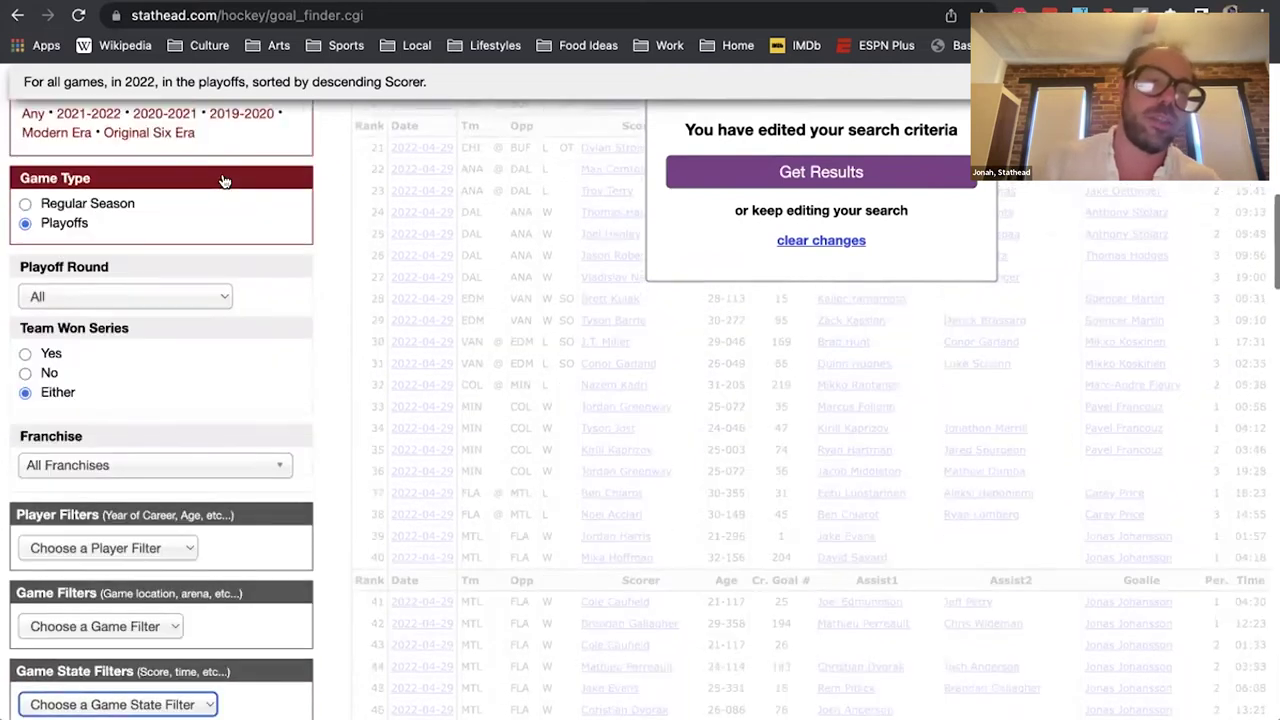
pyautogui.scroll(-3, 200, 280)
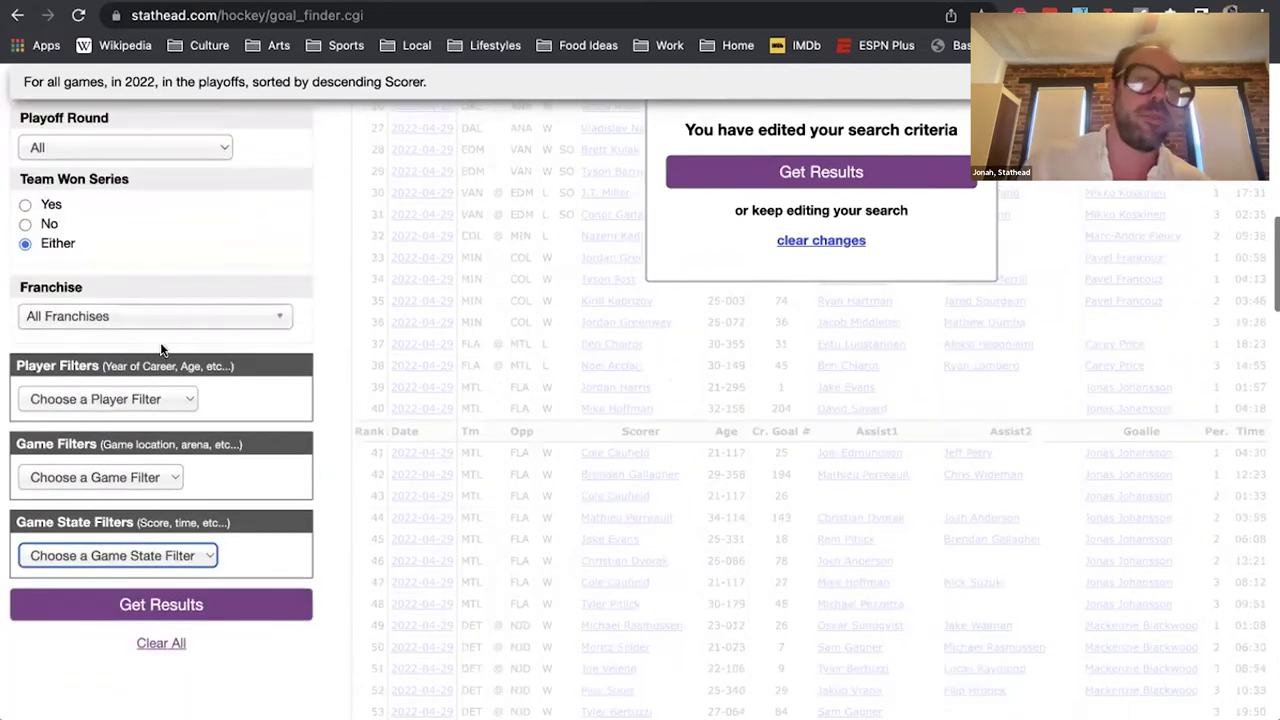
pyautogui.click(126, 480)
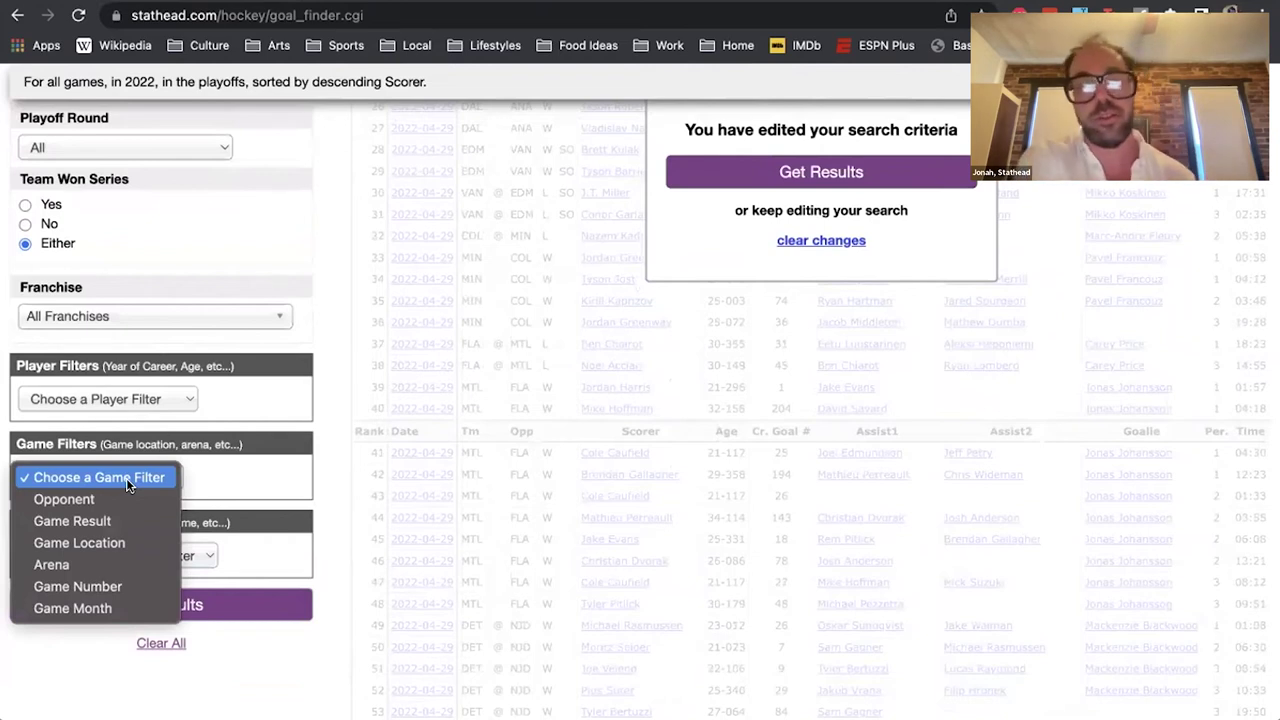
# Try the Career Goal Number player filter and remove it from the search
pyautogui.click(123, 388)
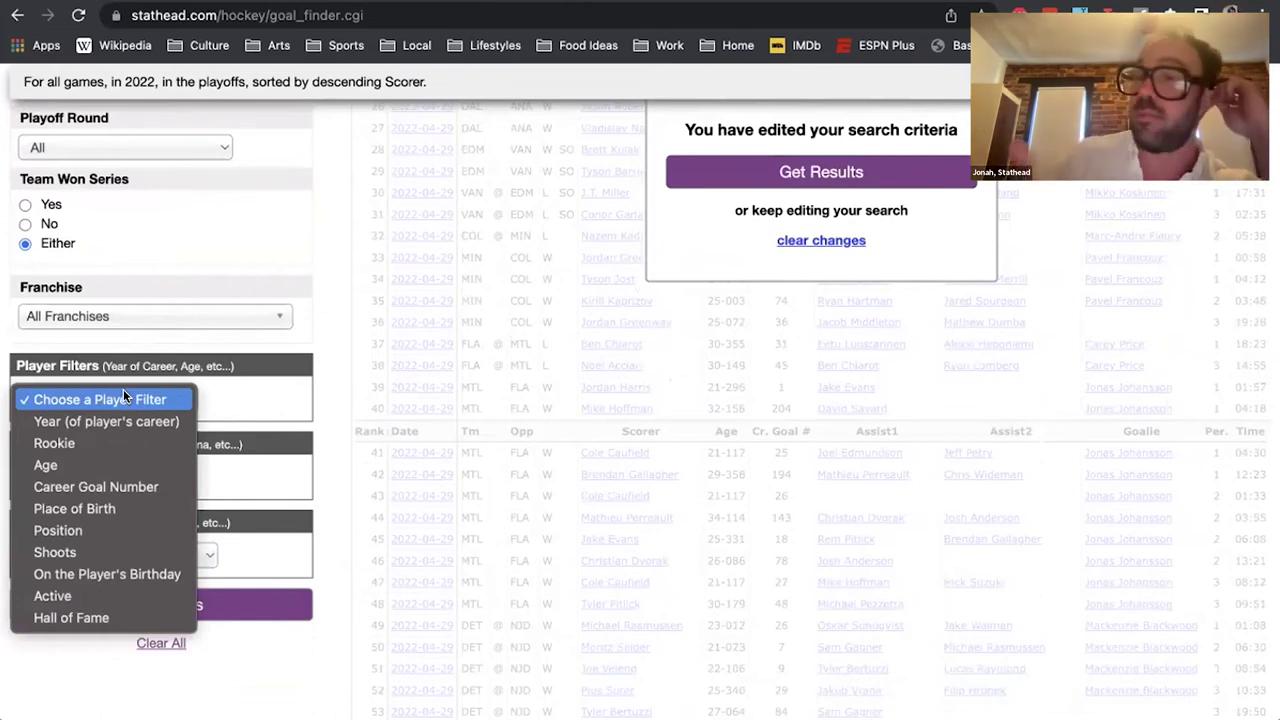
pyautogui.click(119, 487)
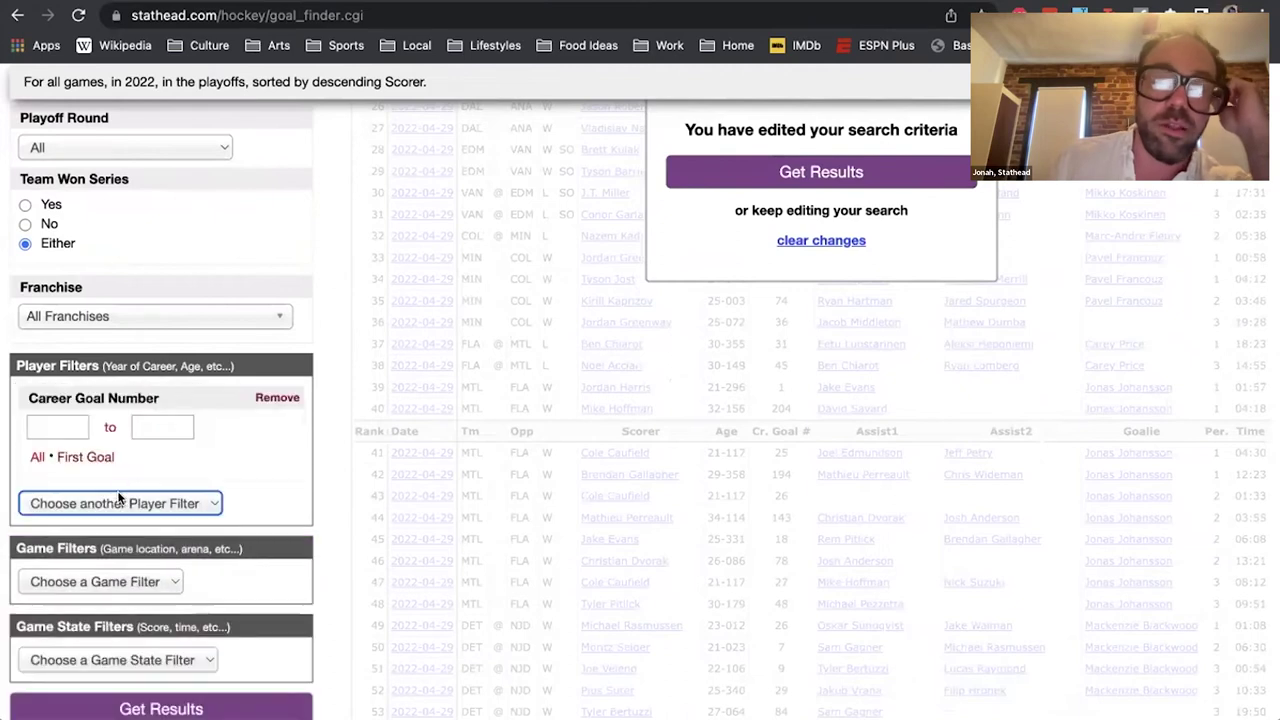
pyautogui.click(275, 398)
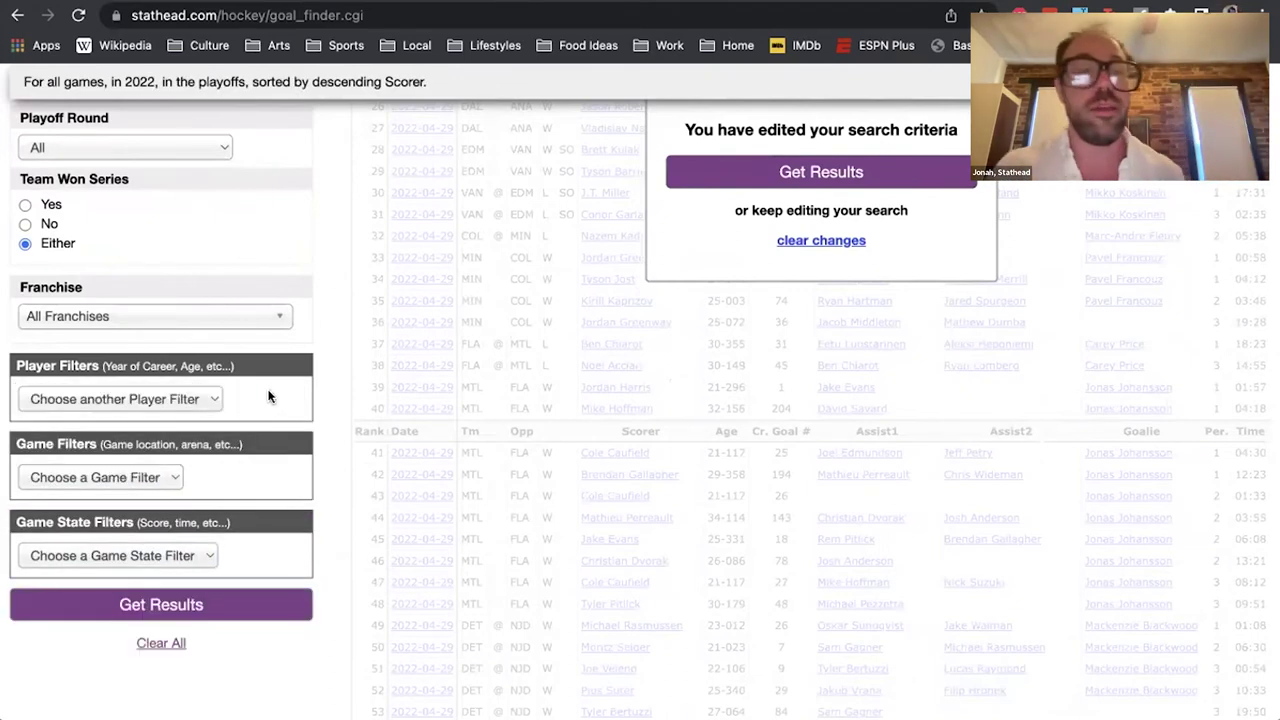
# Add a Score Situation game state filter and set it to Put Team Ahead
pyautogui.click(127, 560)
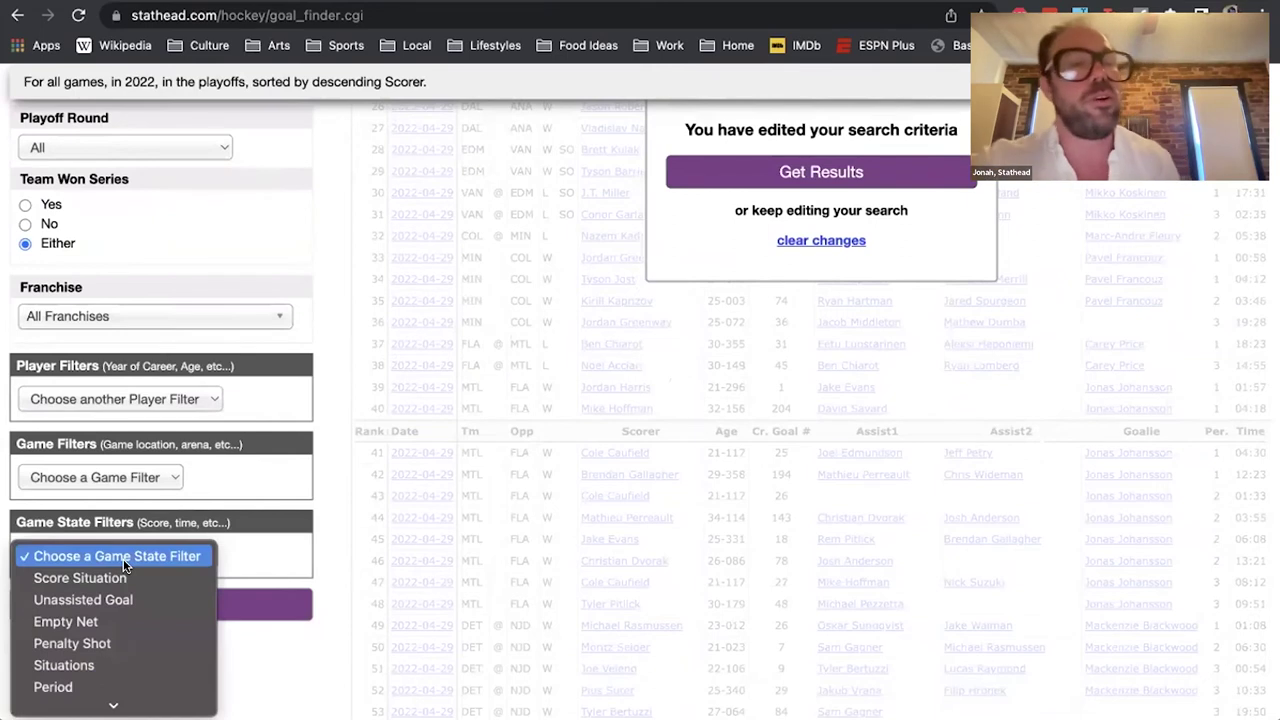
pyautogui.scroll(-1, 125, 567)
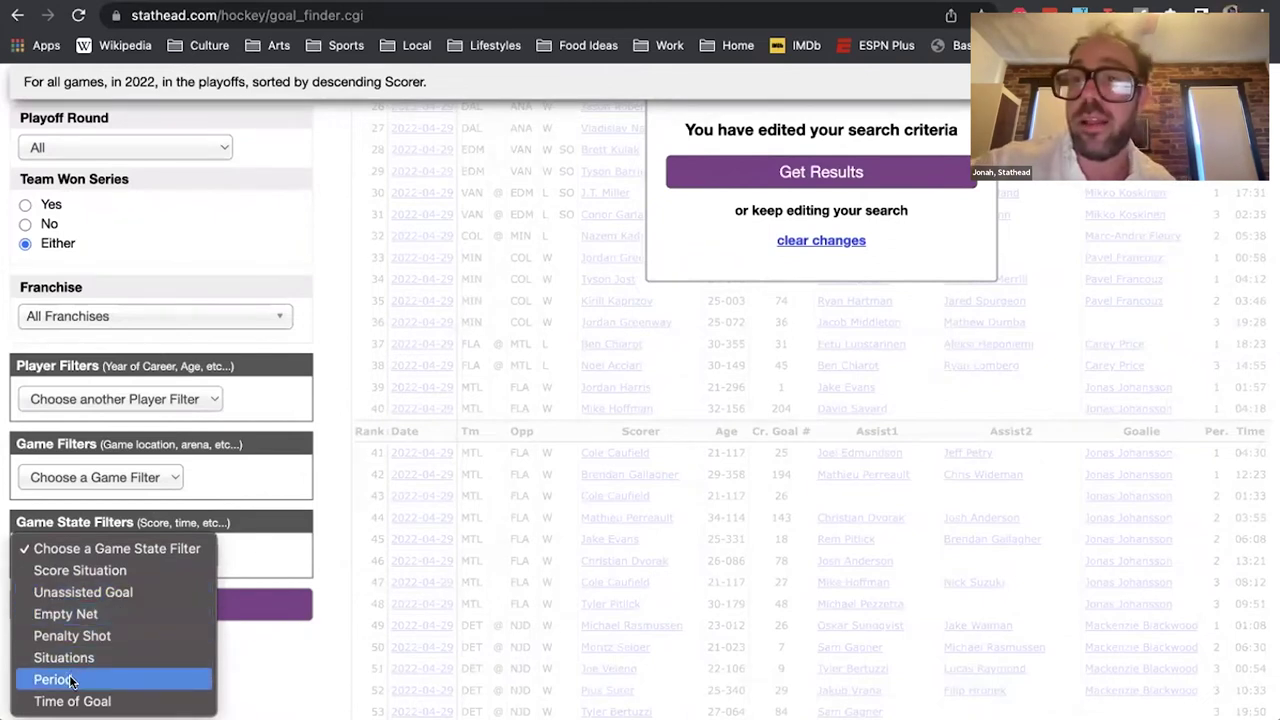
pyautogui.click(87, 574)
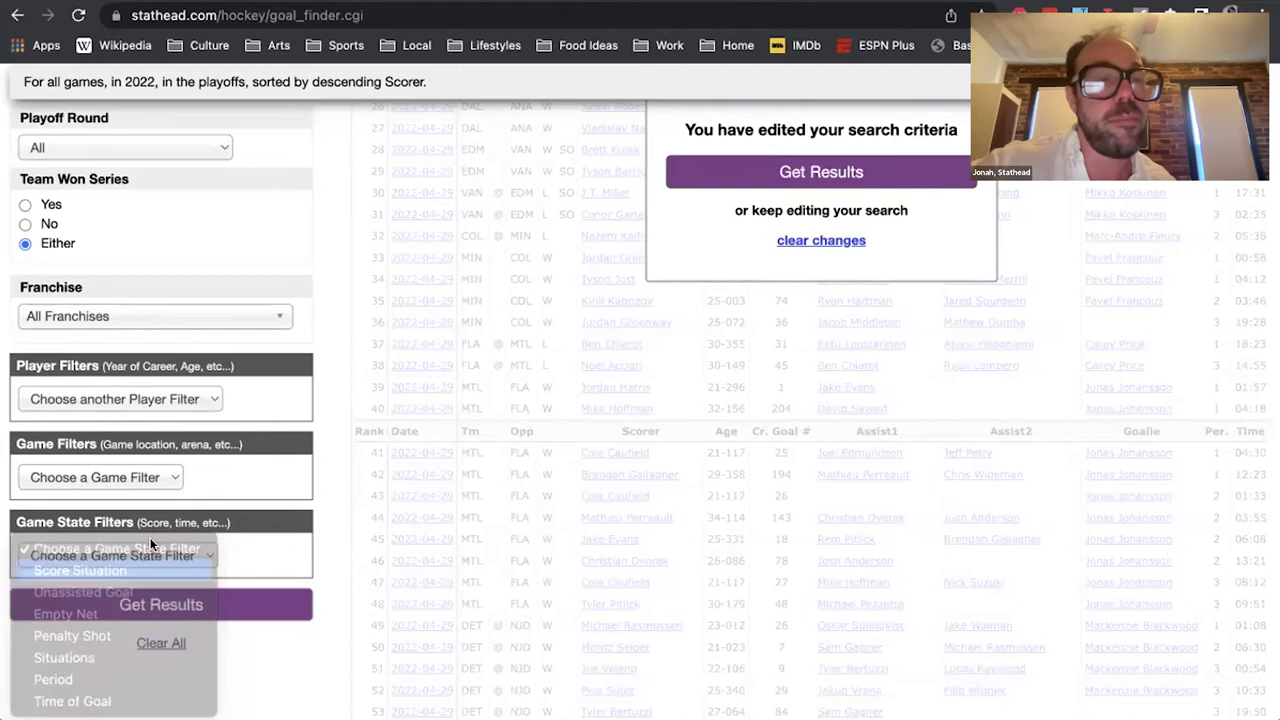
pyautogui.click(151, 583)
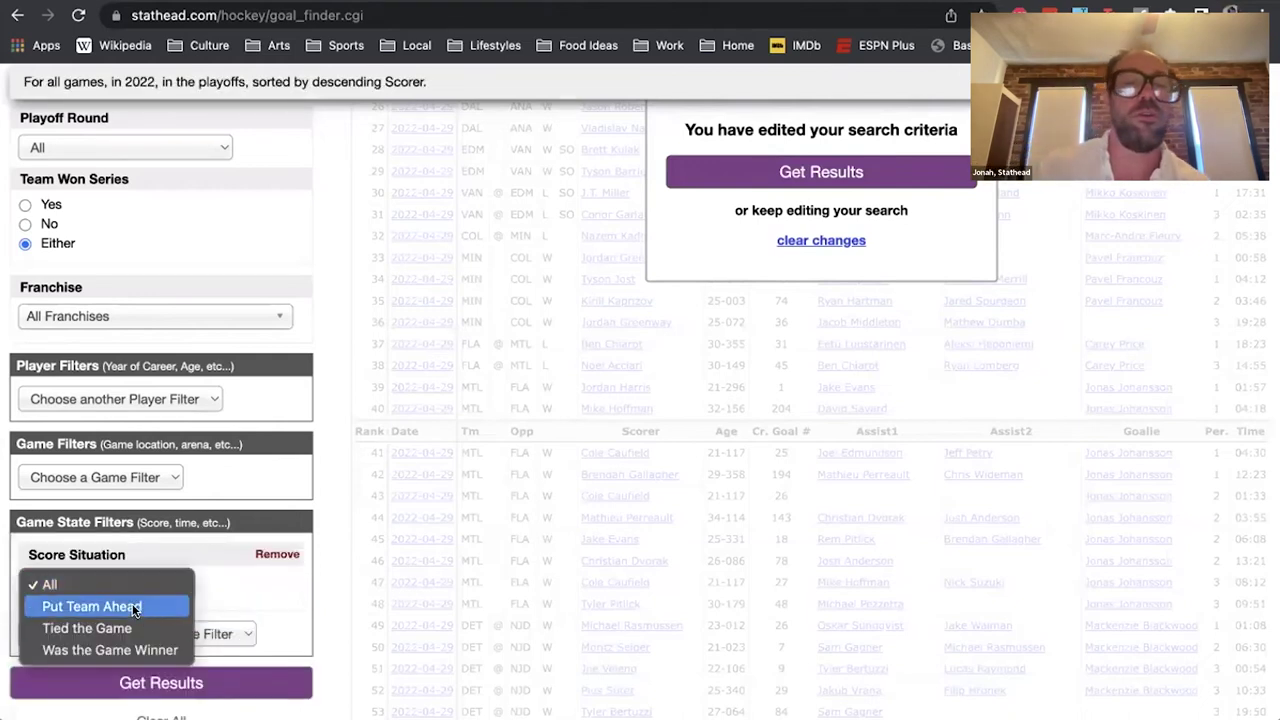
pyautogui.click(135, 607)
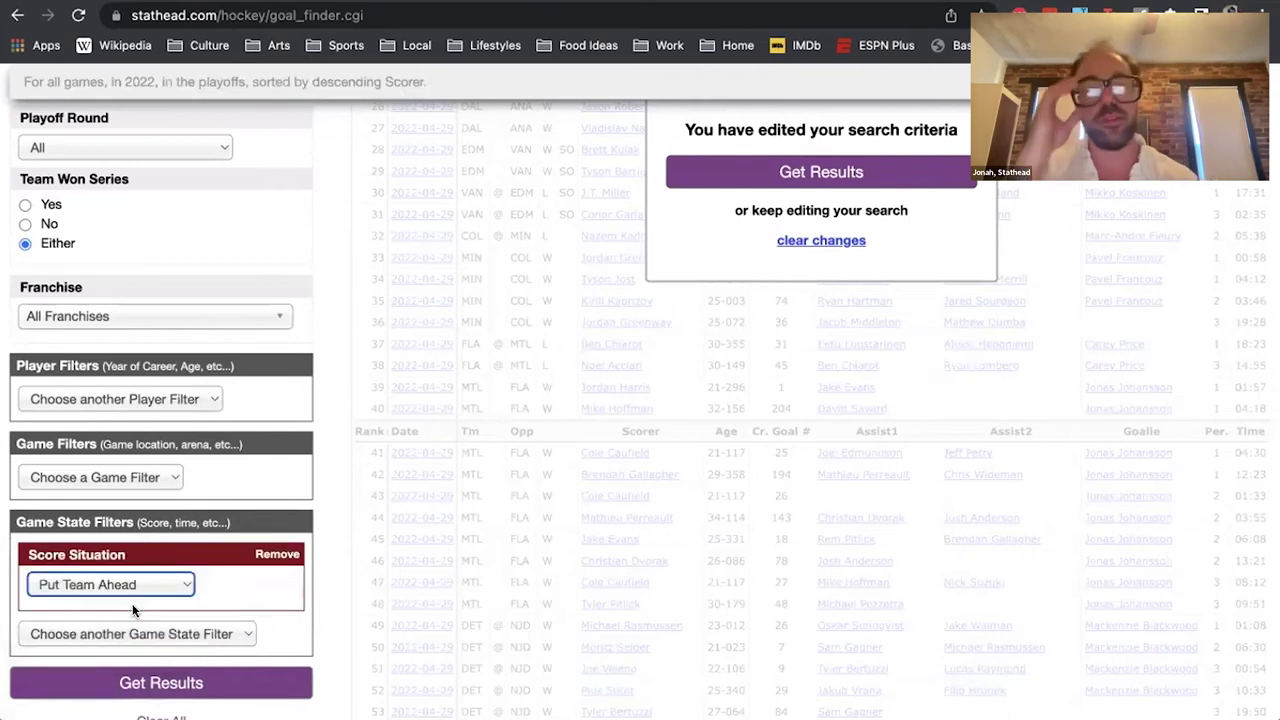
# Get the results for 2021-22 playoff goals that put the team ahead and look through the full list
pyautogui.scroll(10, 133, 610)
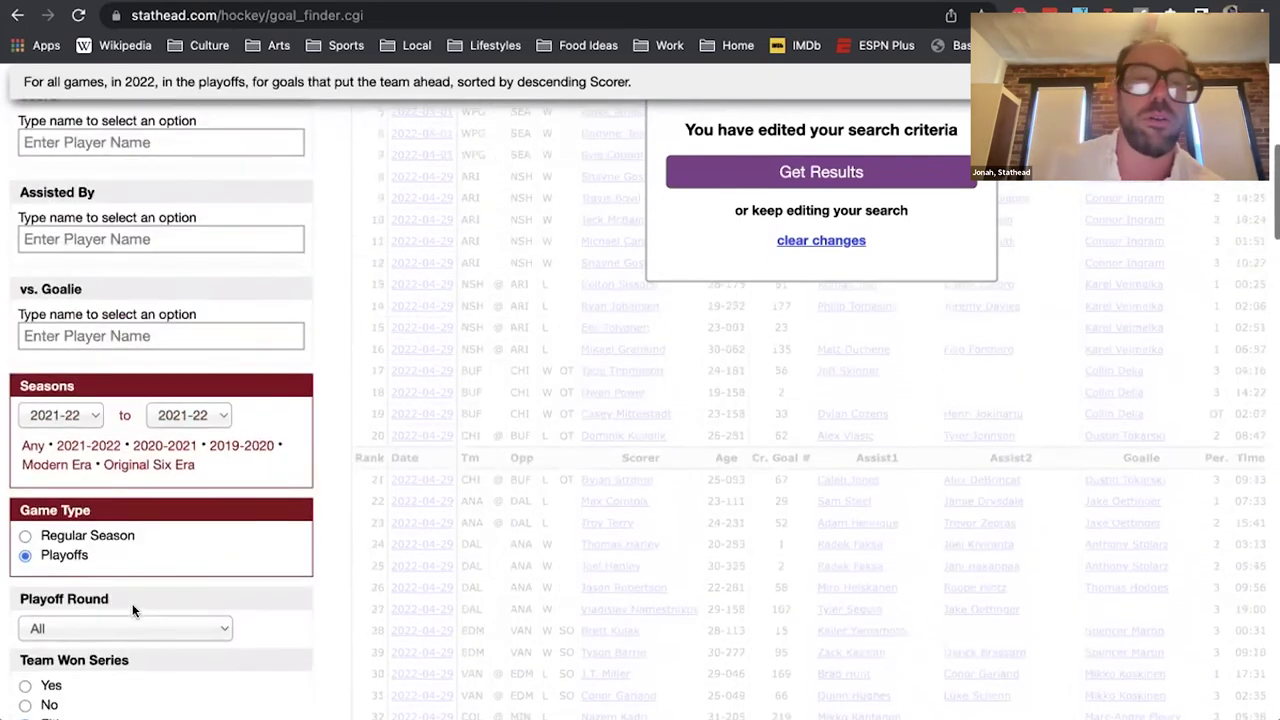
pyautogui.scroll(5, 134, 609)
pyautogui.scroll(-3, 744, 692)
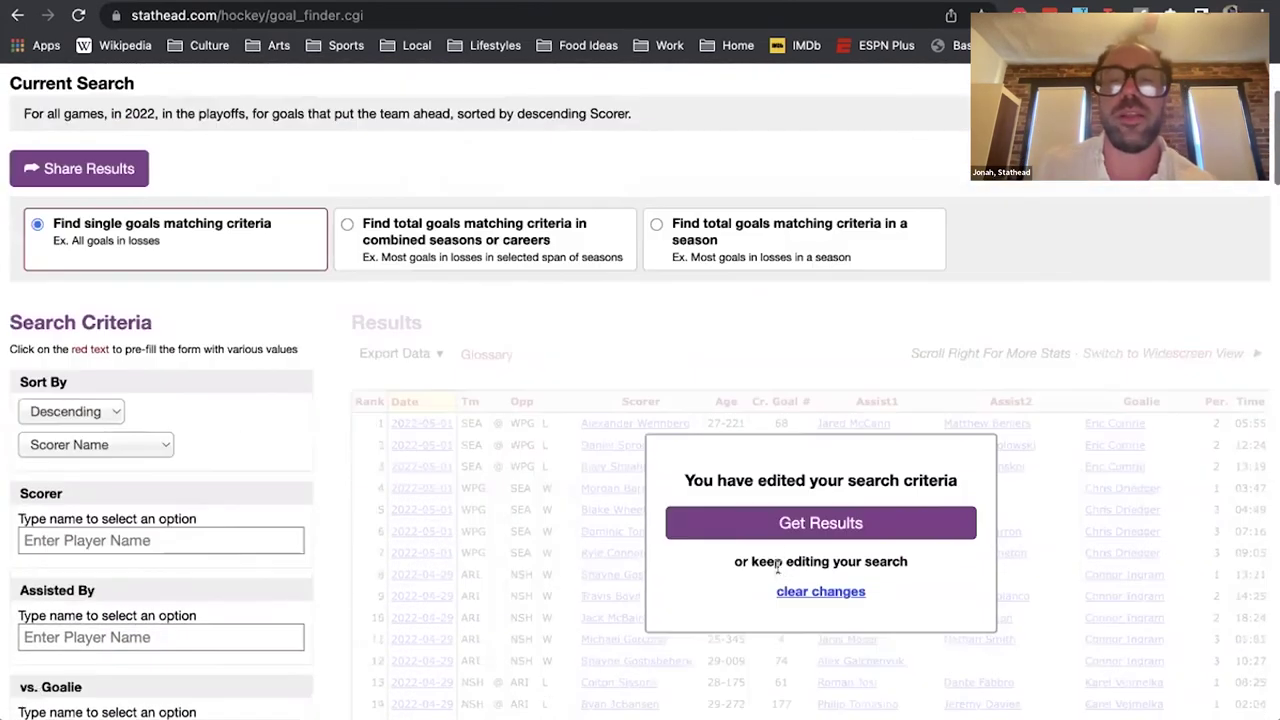
pyautogui.click(778, 538)
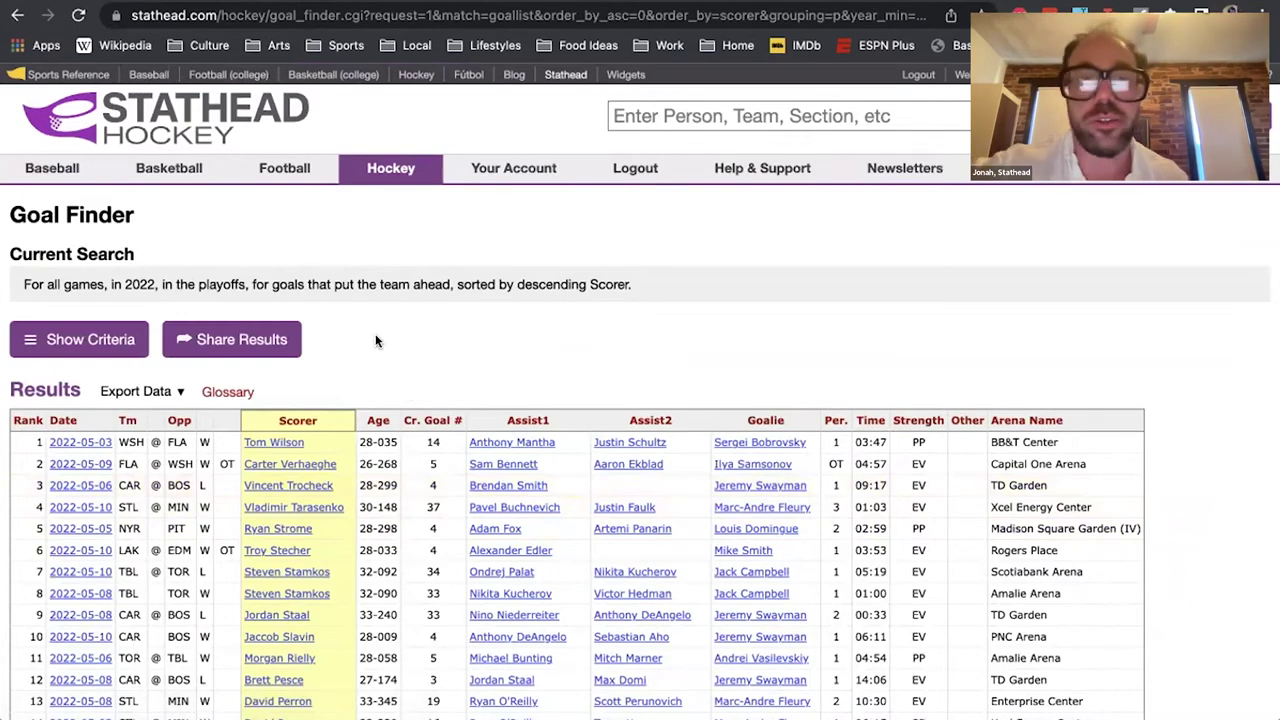
pyautogui.scroll(-10, 376, 341)
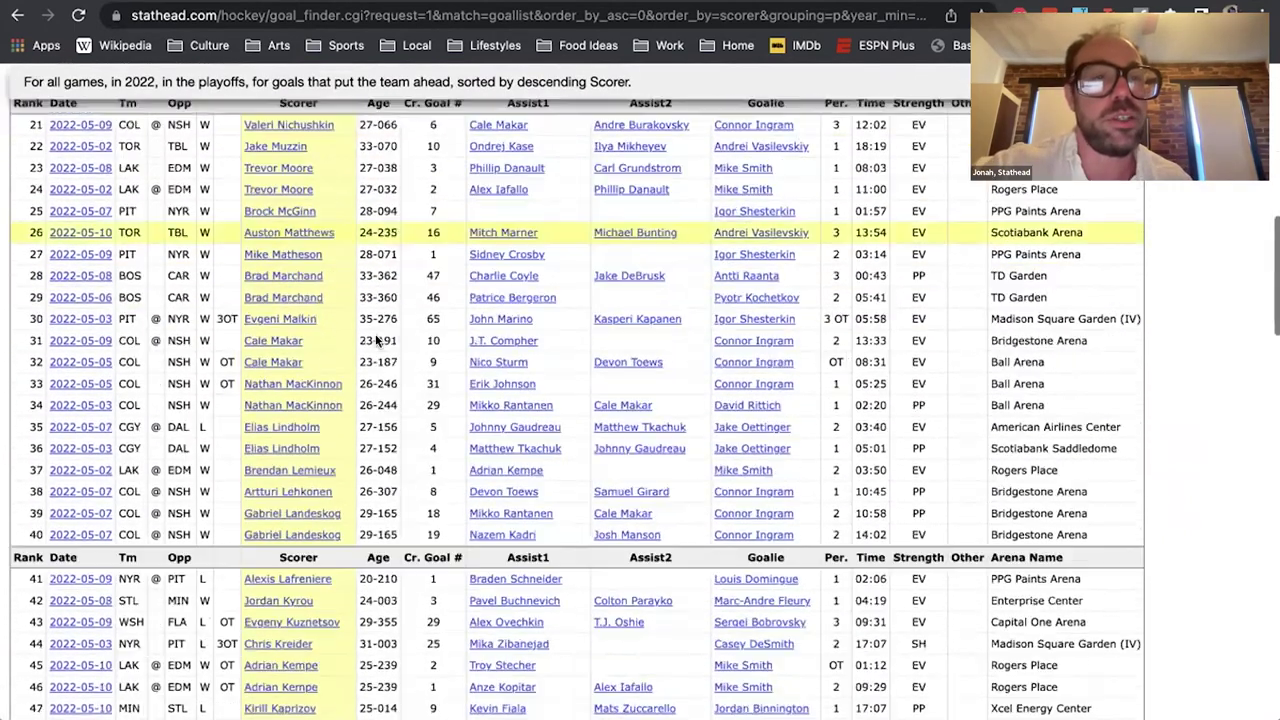
pyautogui.scroll(-3, 376, 341)
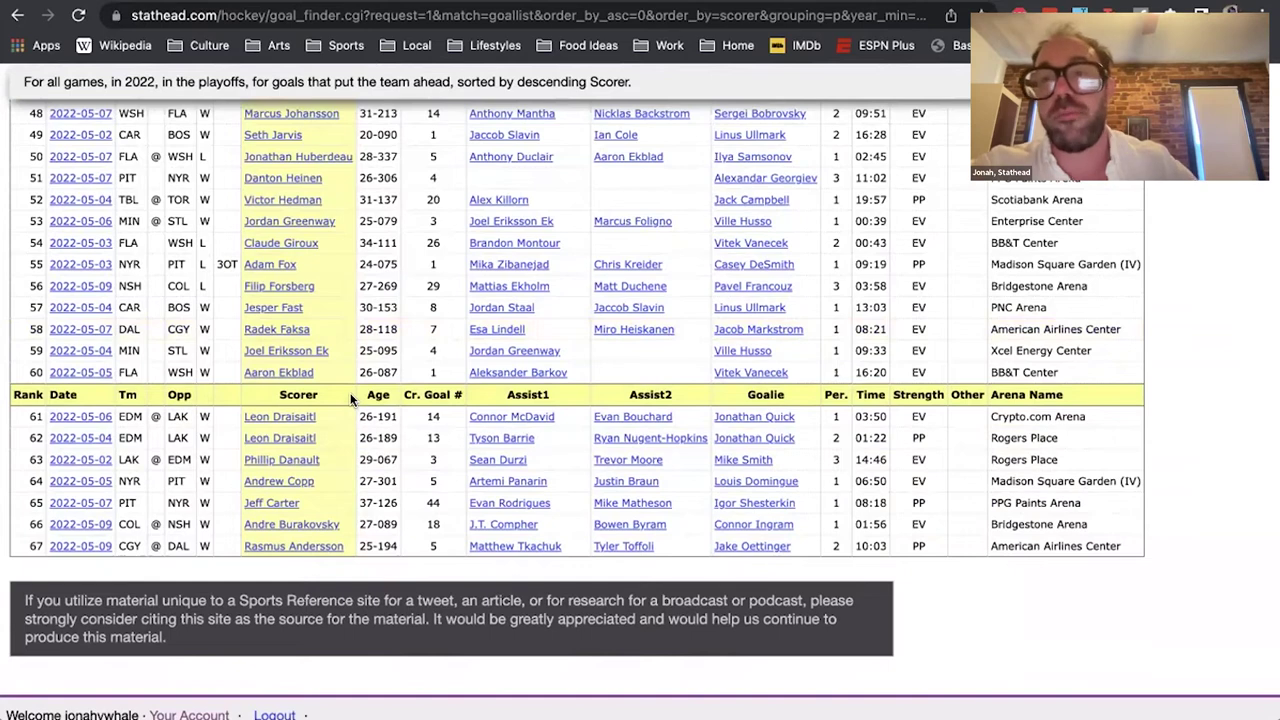
pyautogui.scroll(15, 350, 399)
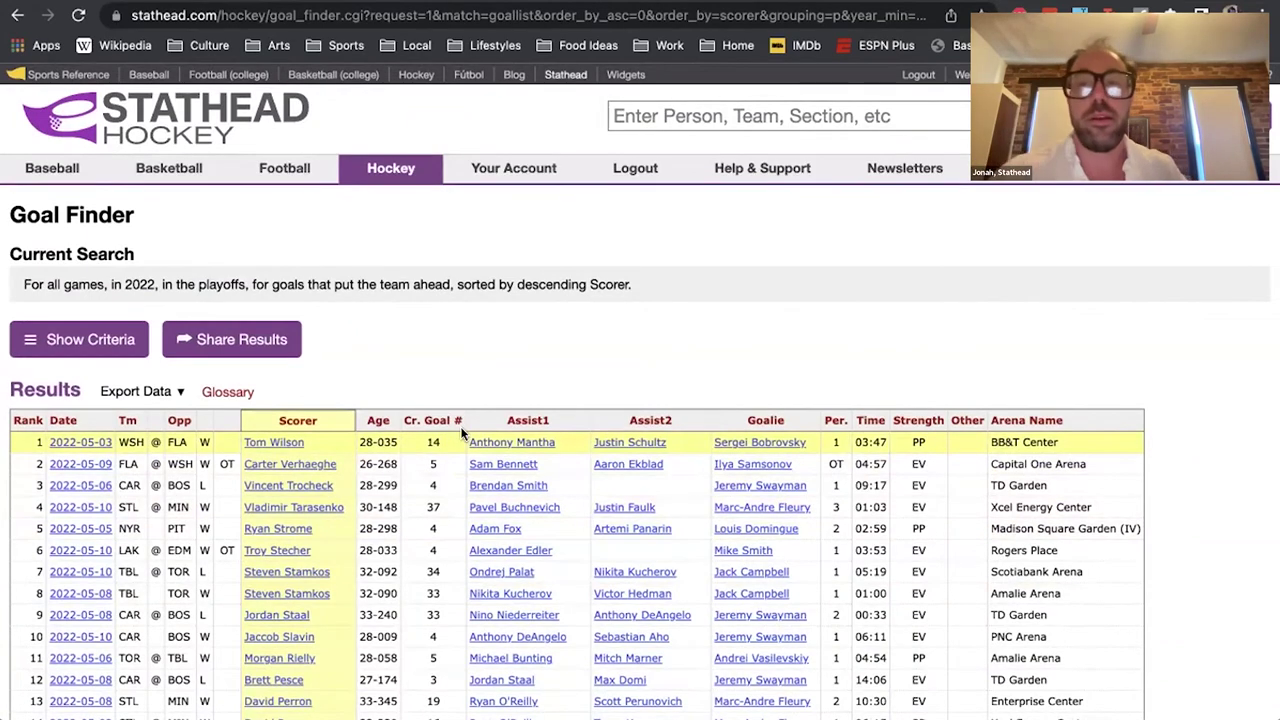
# Change the search to find total goals matching criteria in a season, review the grouping choices and get the results
pyautogui.click(96, 340)
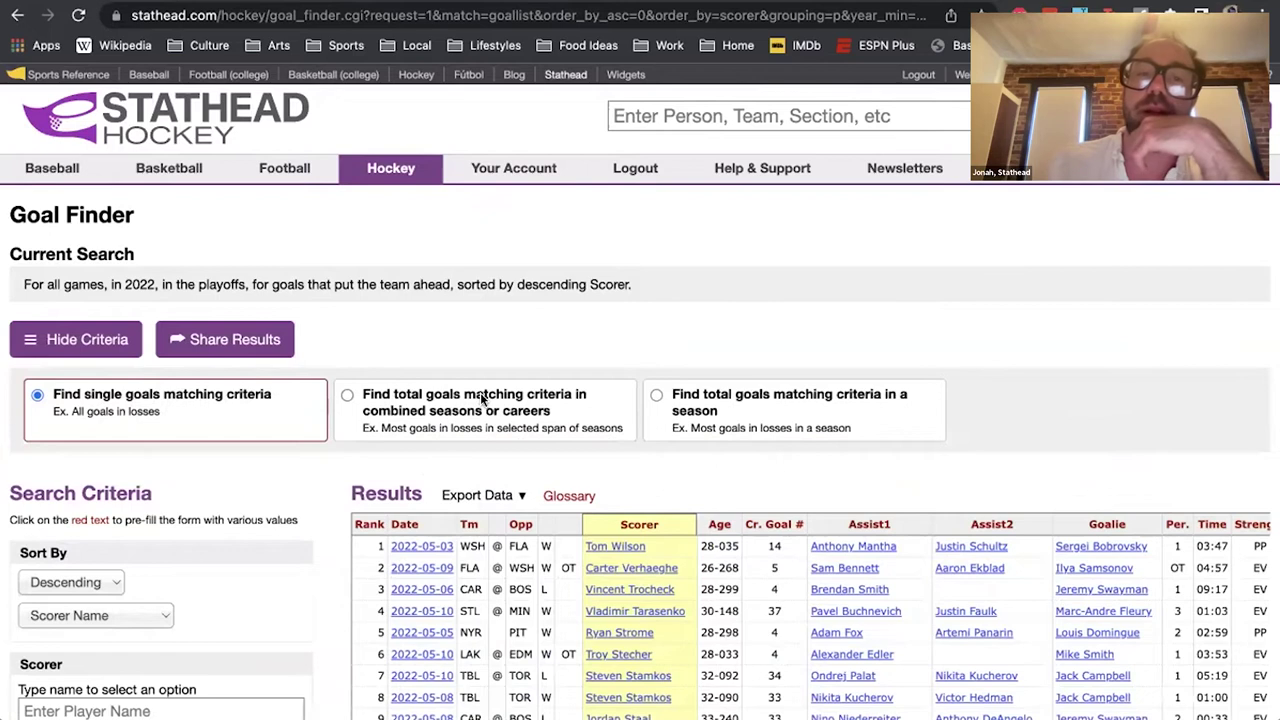
pyautogui.click(718, 397)
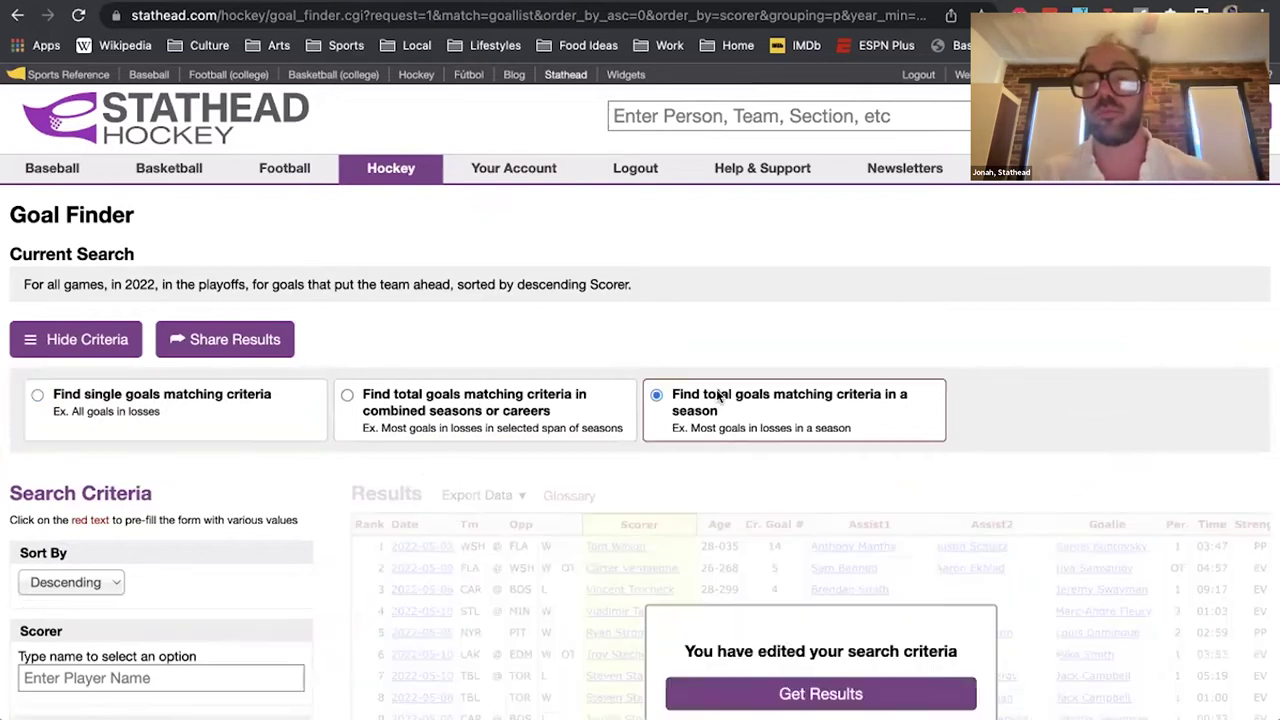
pyautogui.scroll(-3, 739, 437)
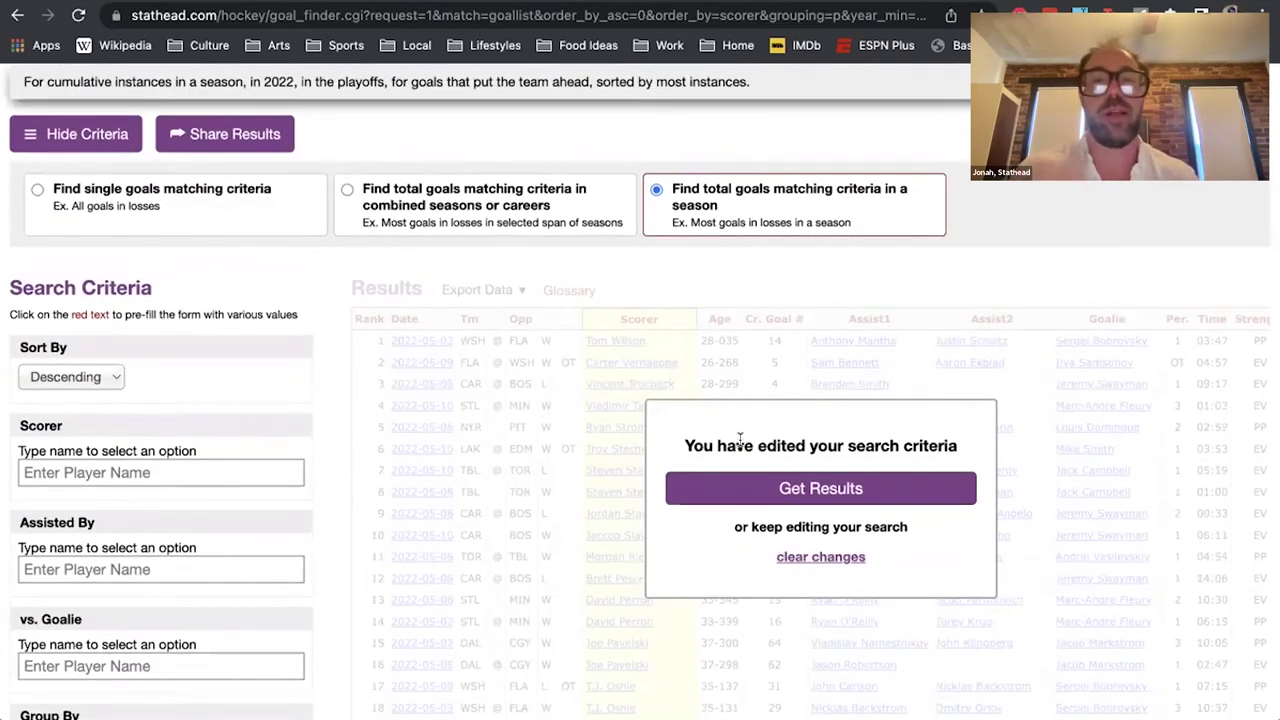
pyautogui.scroll(-2, 128, 478)
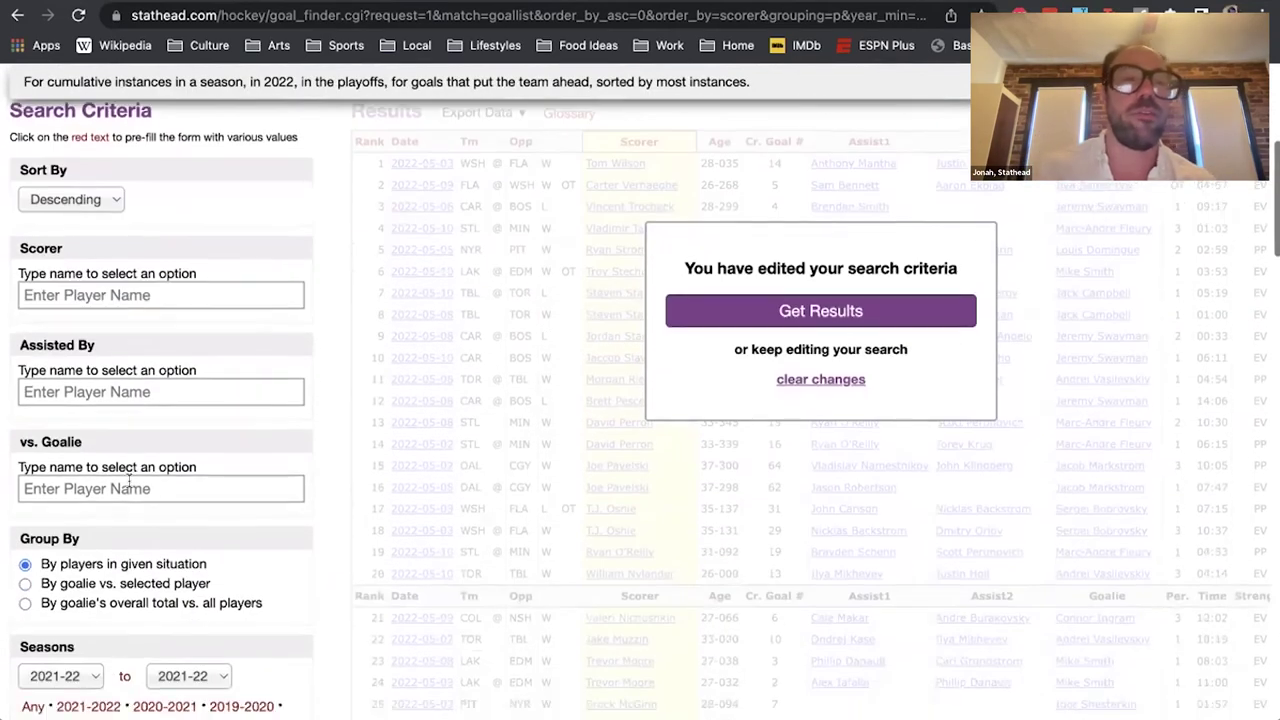
pyautogui.scroll(2, 128, 478)
pyautogui.scroll(-2, 128, 478)
pyautogui.scroll(1, 128, 478)
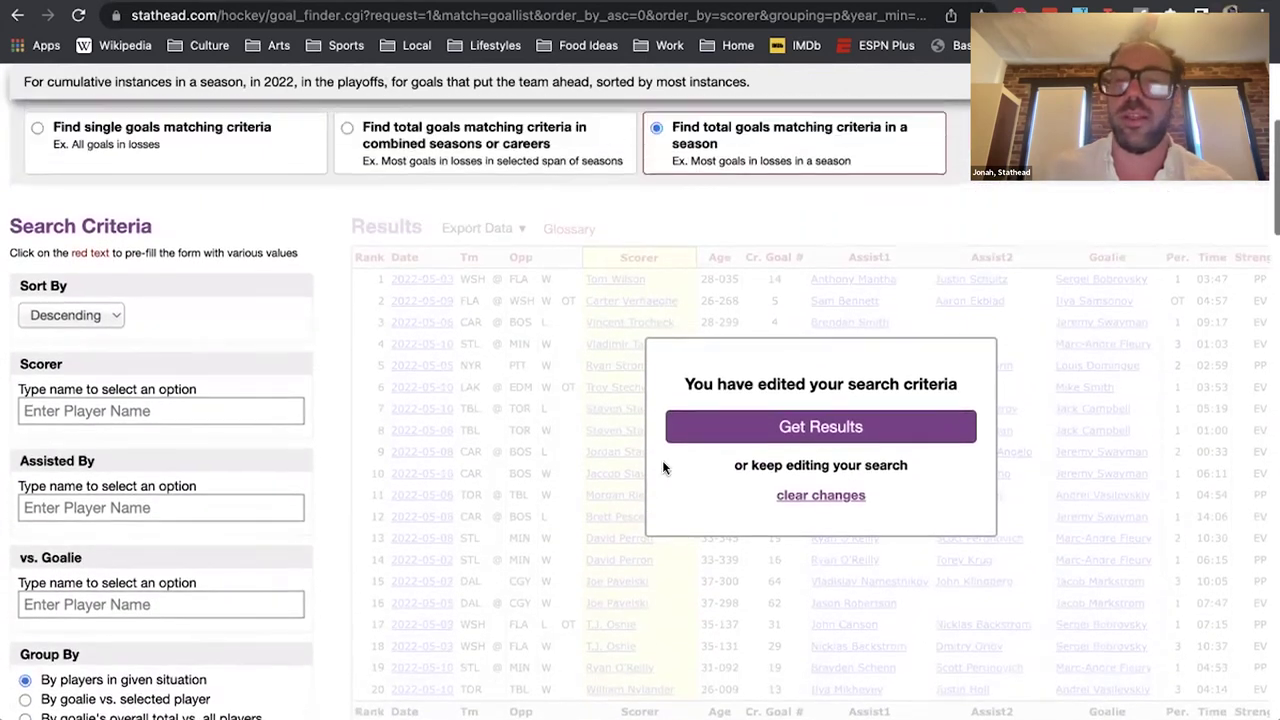
pyautogui.click(760, 427)
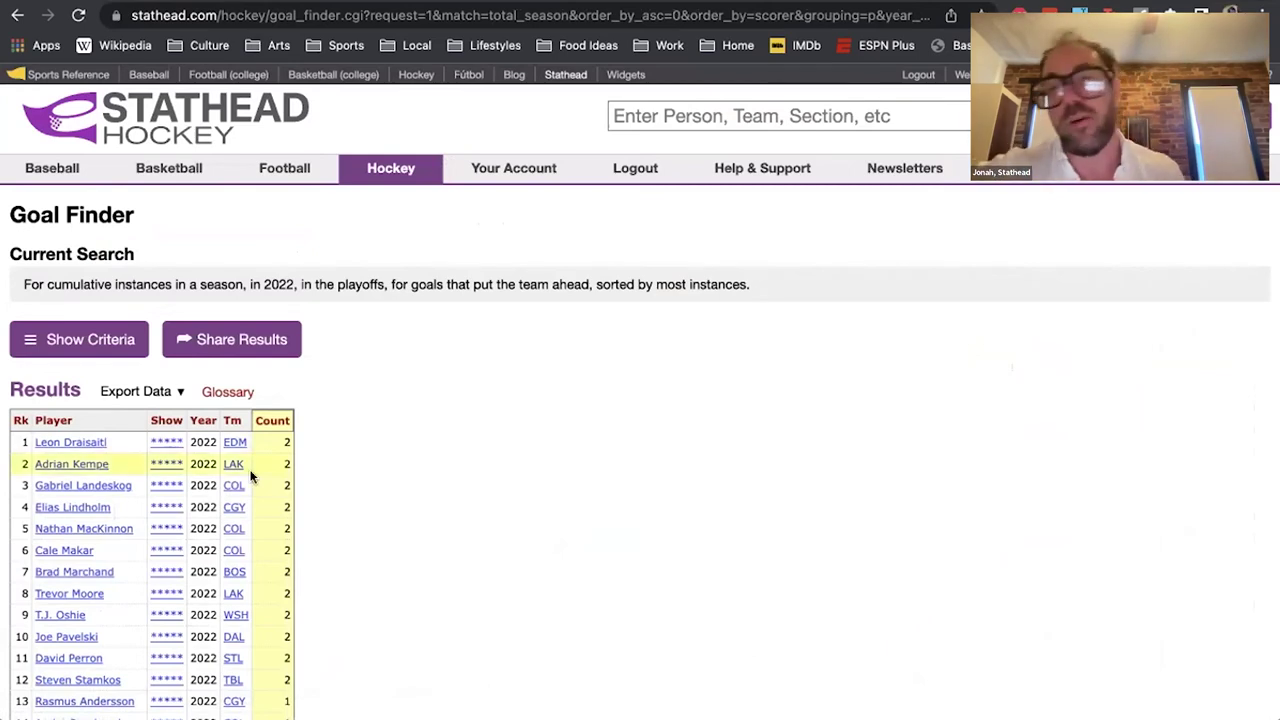
# Look through the season totals of go-ahead goals per player and show the search criteria again
pyautogui.scroll(-2, 251, 477)
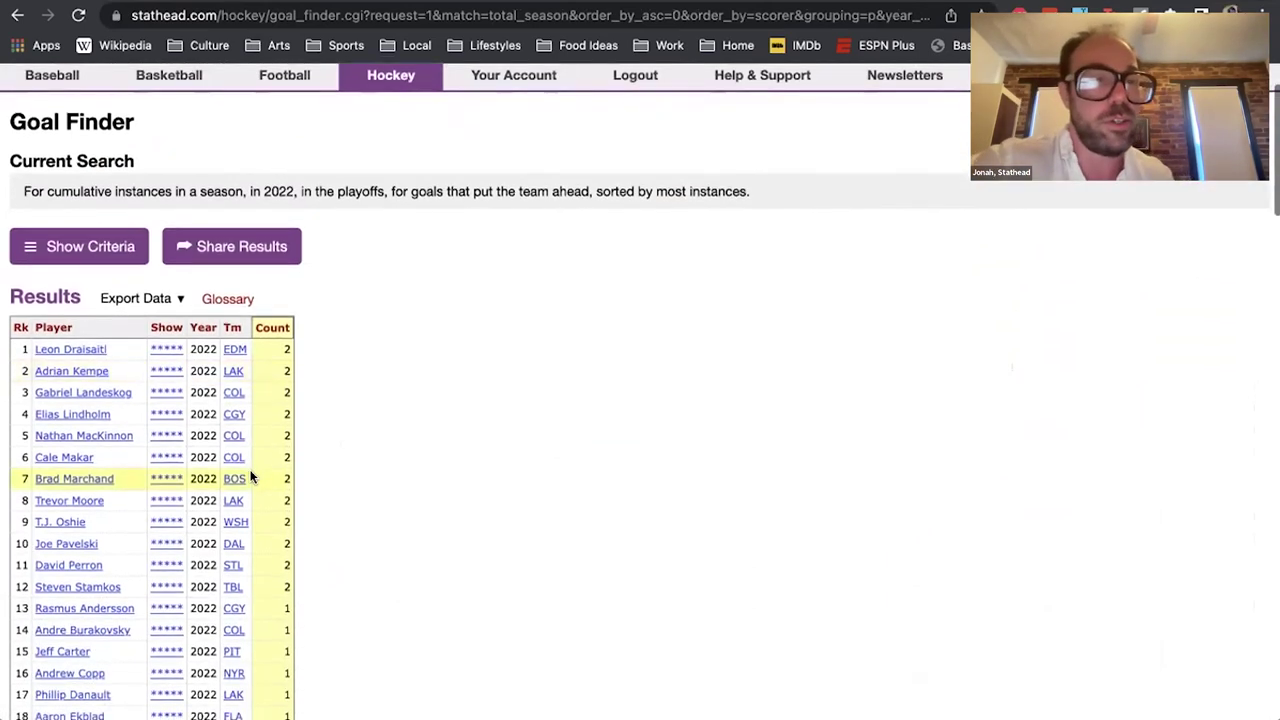
pyautogui.scroll(-15, 251, 477)
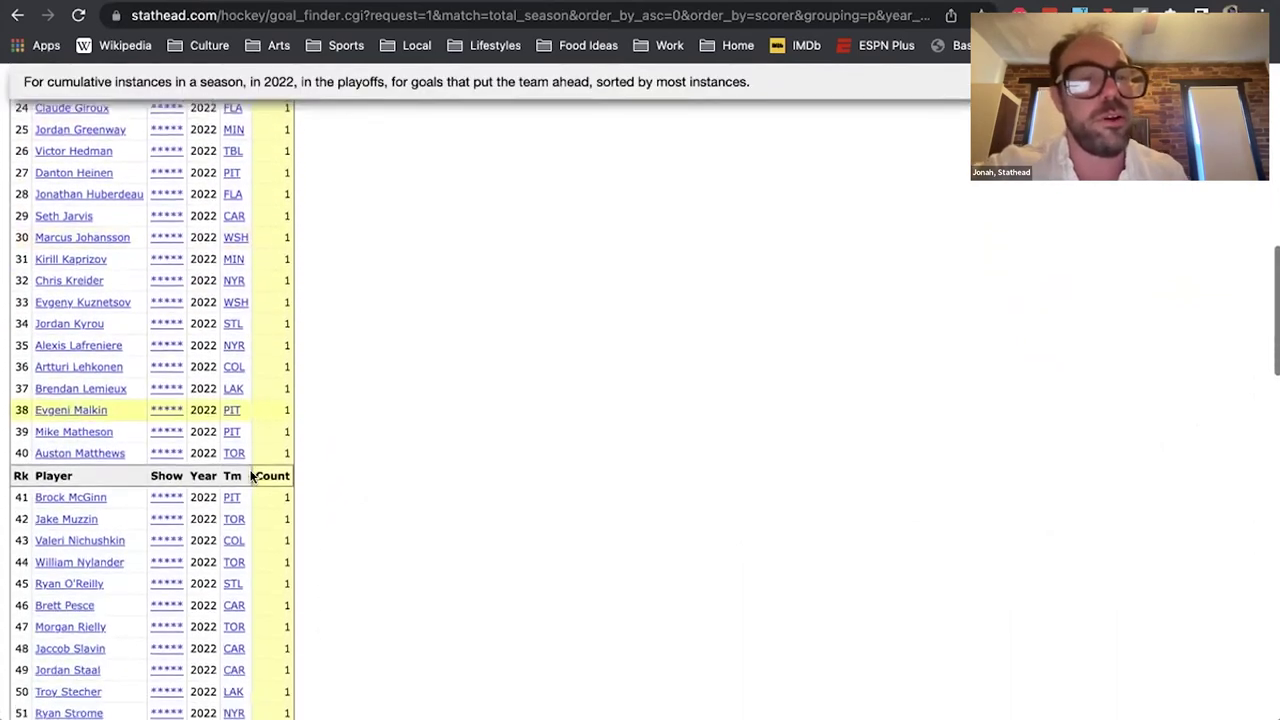
pyautogui.scroll(15, 251, 477)
pyautogui.click(95, 338)
pyautogui.scroll(-1, 103, 343)
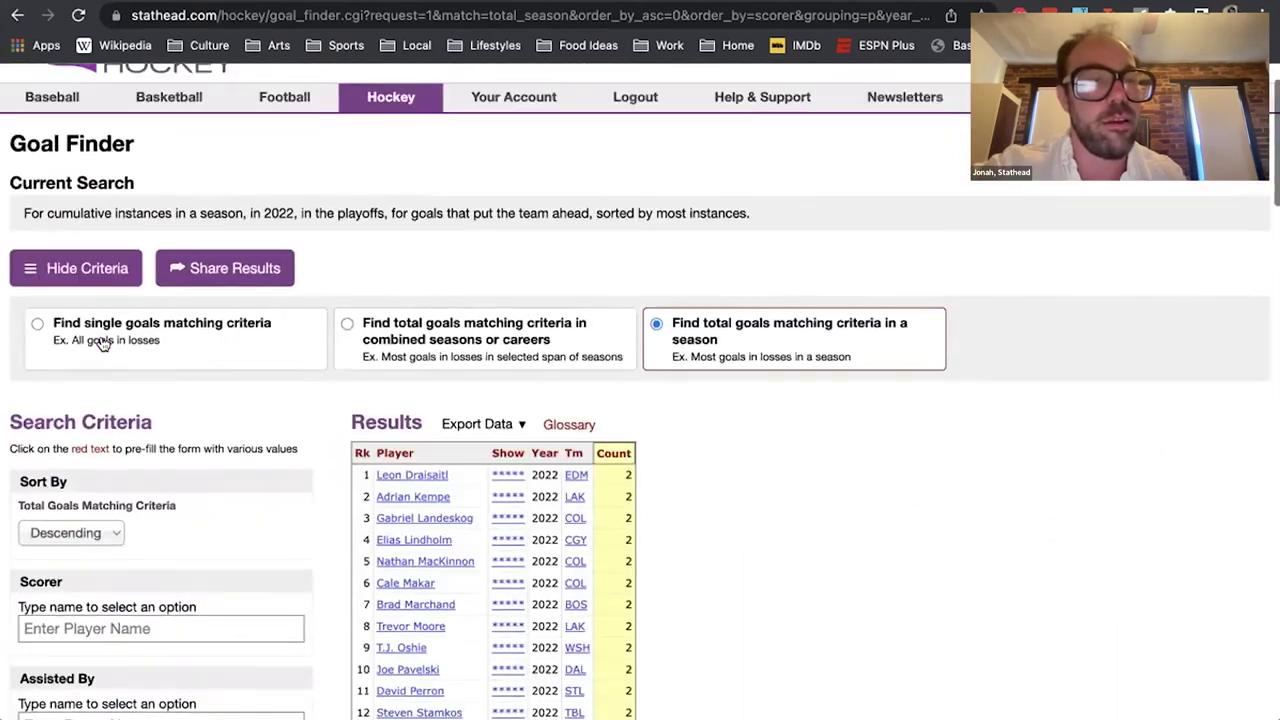
# Set the seasons range to 2020-21 through 2021-22 and get the results
pyautogui.scroll(-9, 103, 343)
pyautogui.click(87, 358)
pyautogui.click(83, 340)
pyautogui.click(745, 180)
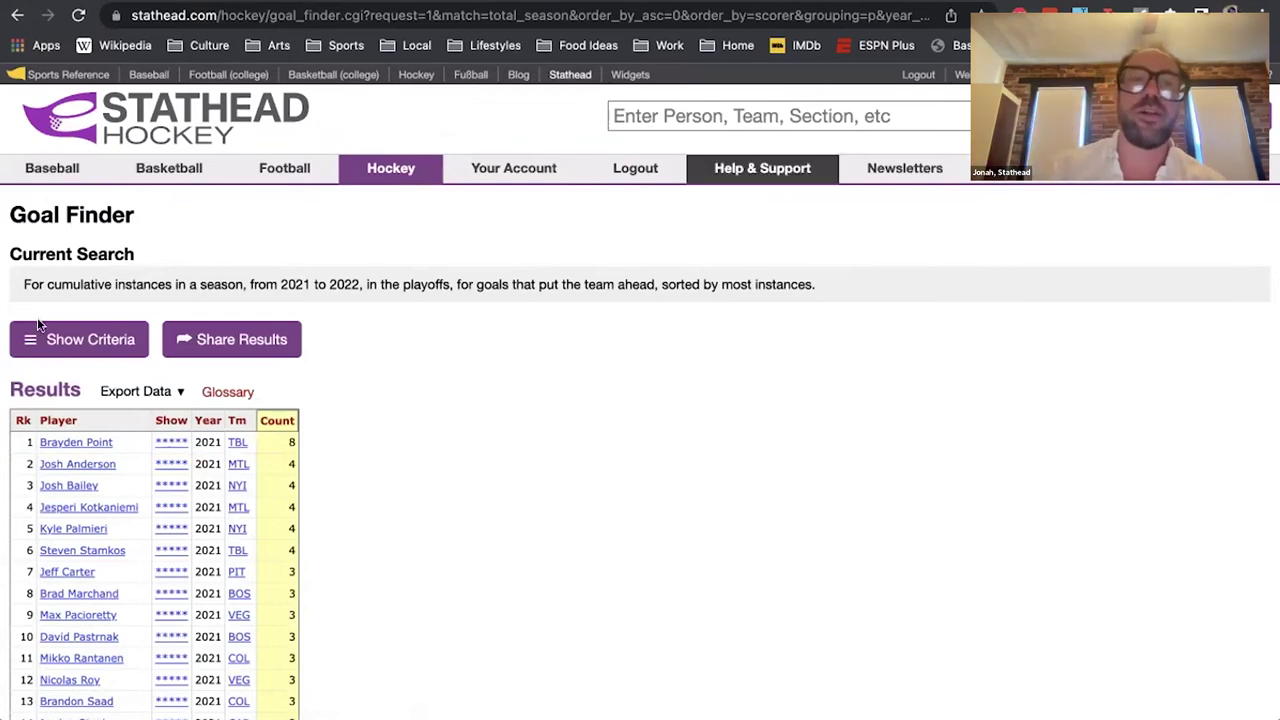
# Show the search criteria again and set the seasons range to Any
pyautogui.click(52, 345)
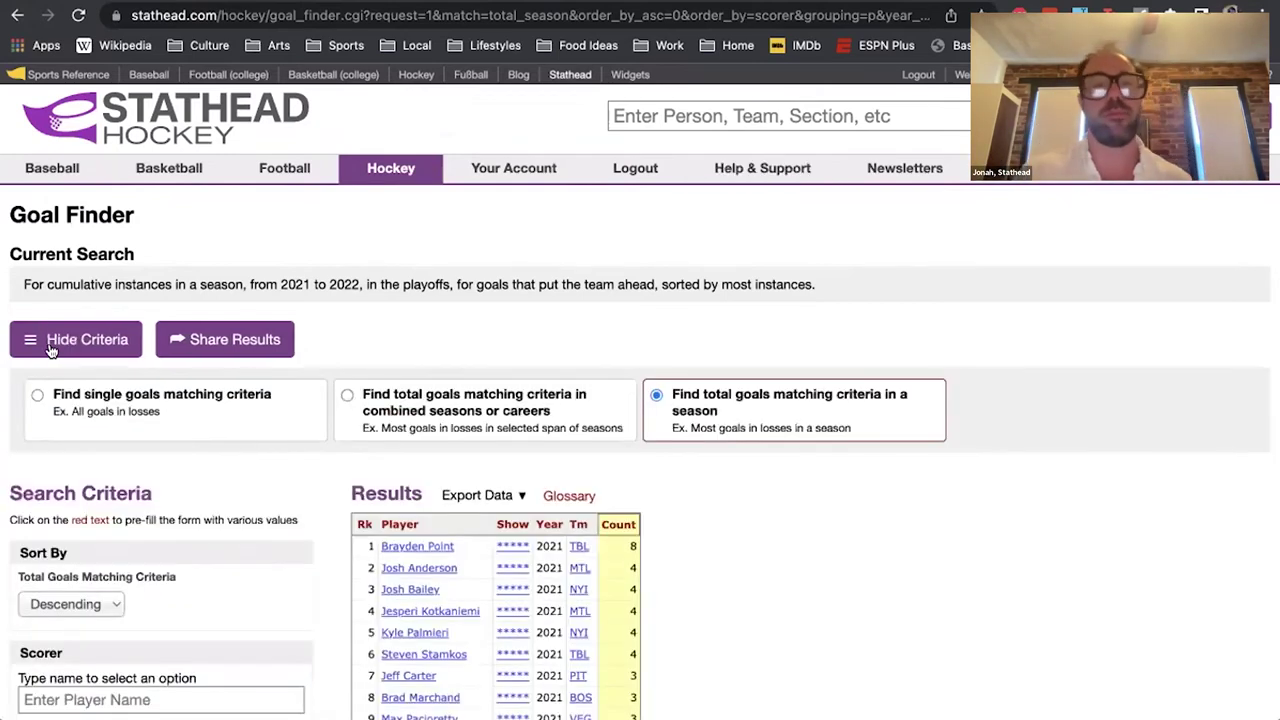
pyautogui.scroll(-6, 48, 348)
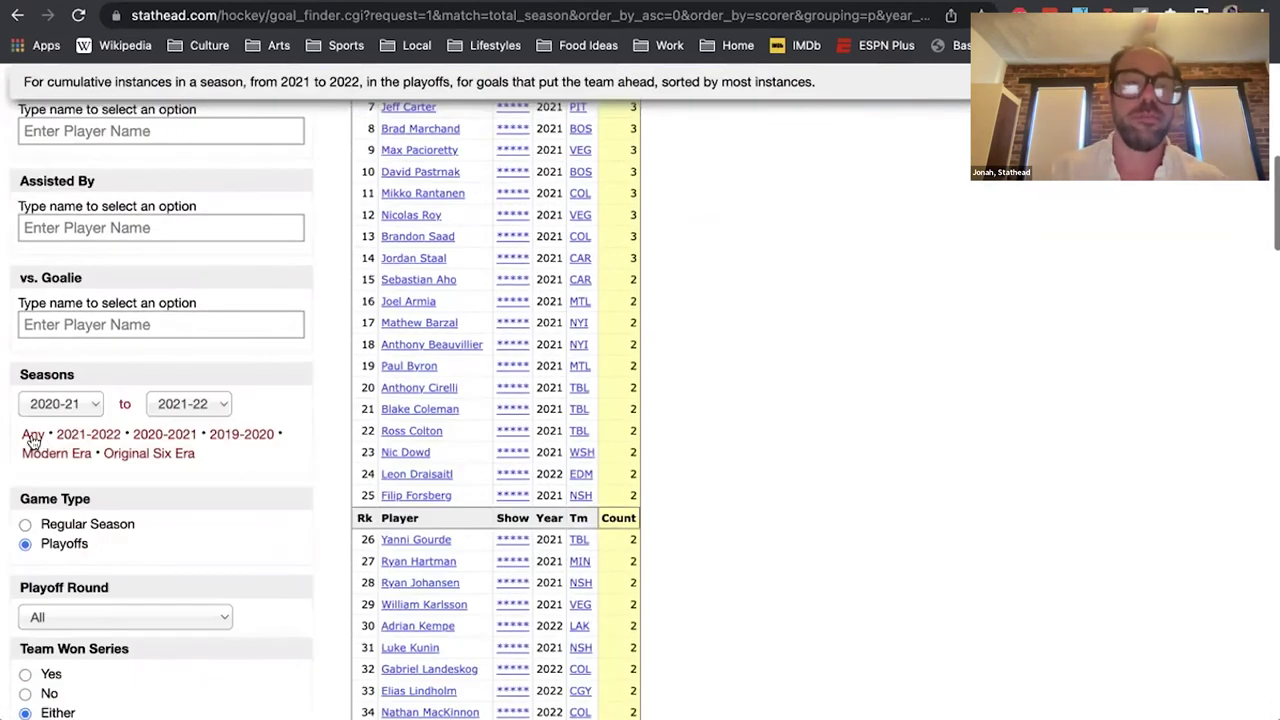
pyautogui.click(32, 437)
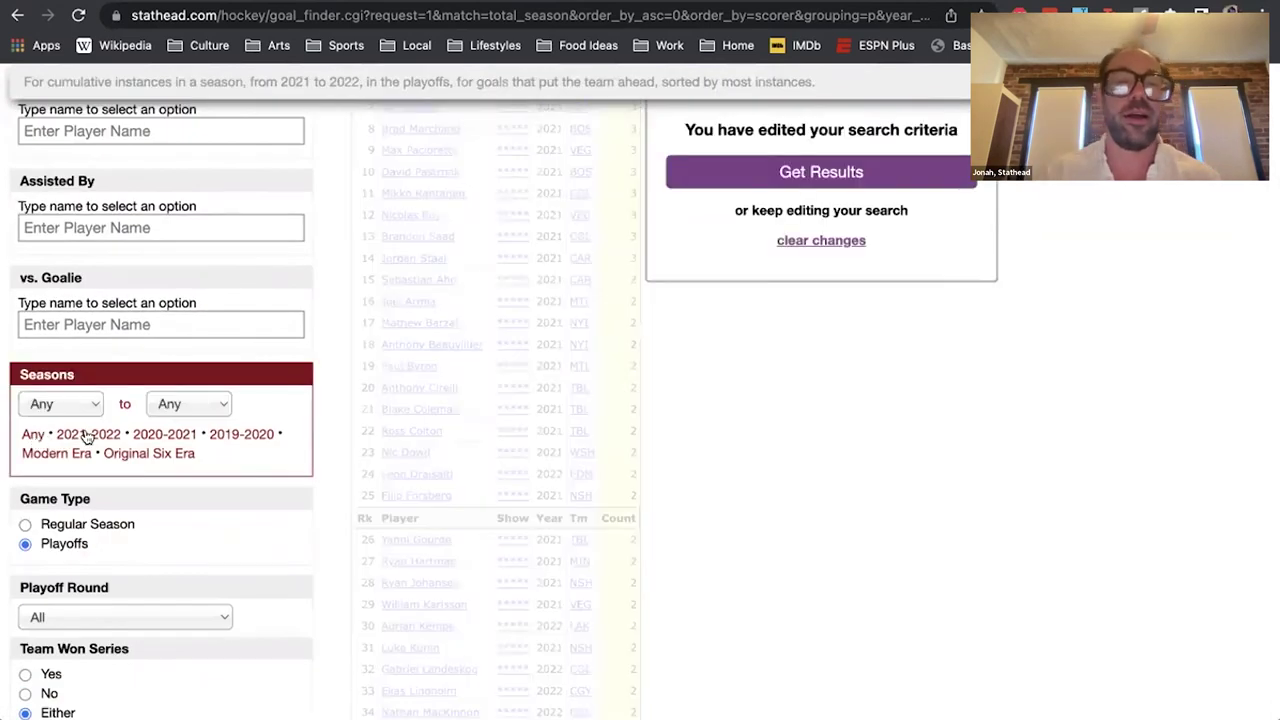
pyautogui.scroll(3, 112, 440)
pyautogui.scroll(-8, 151, 437)
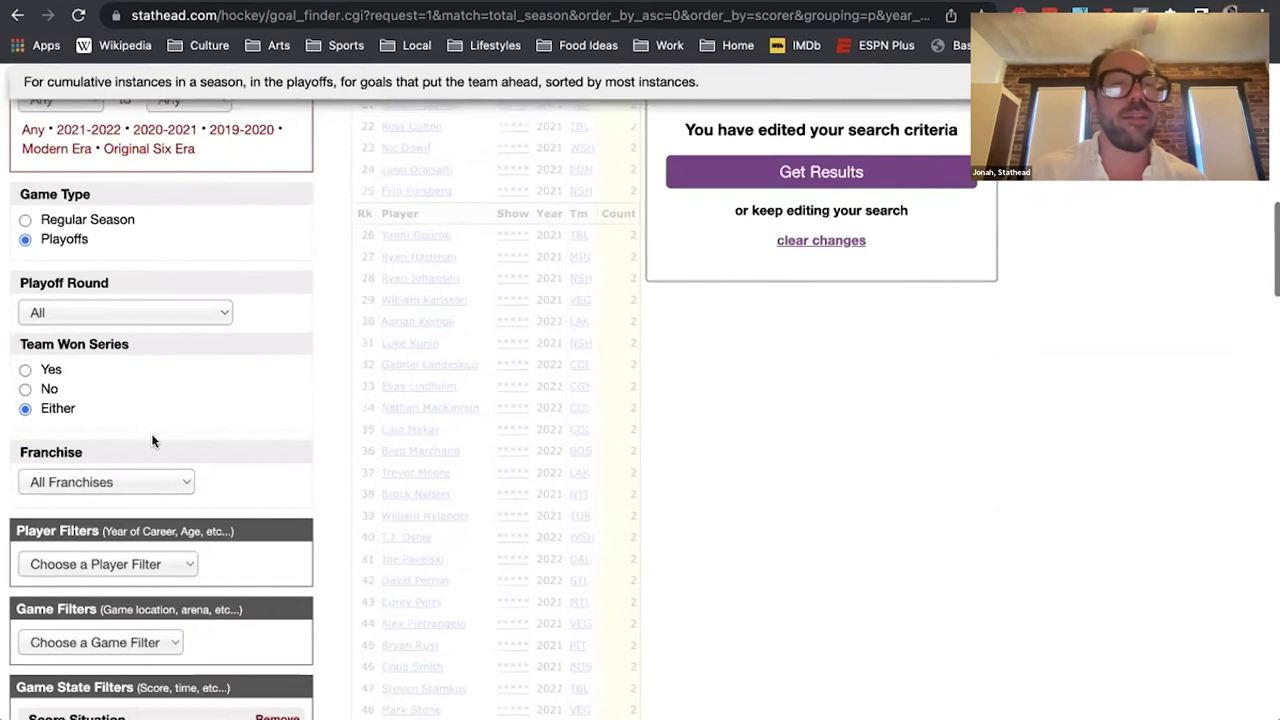
# Add a Period game state filter and limit it to the 3rd period
pyautogui.scroll(-1, 152, 440)
pyautogui.click(128, 500)
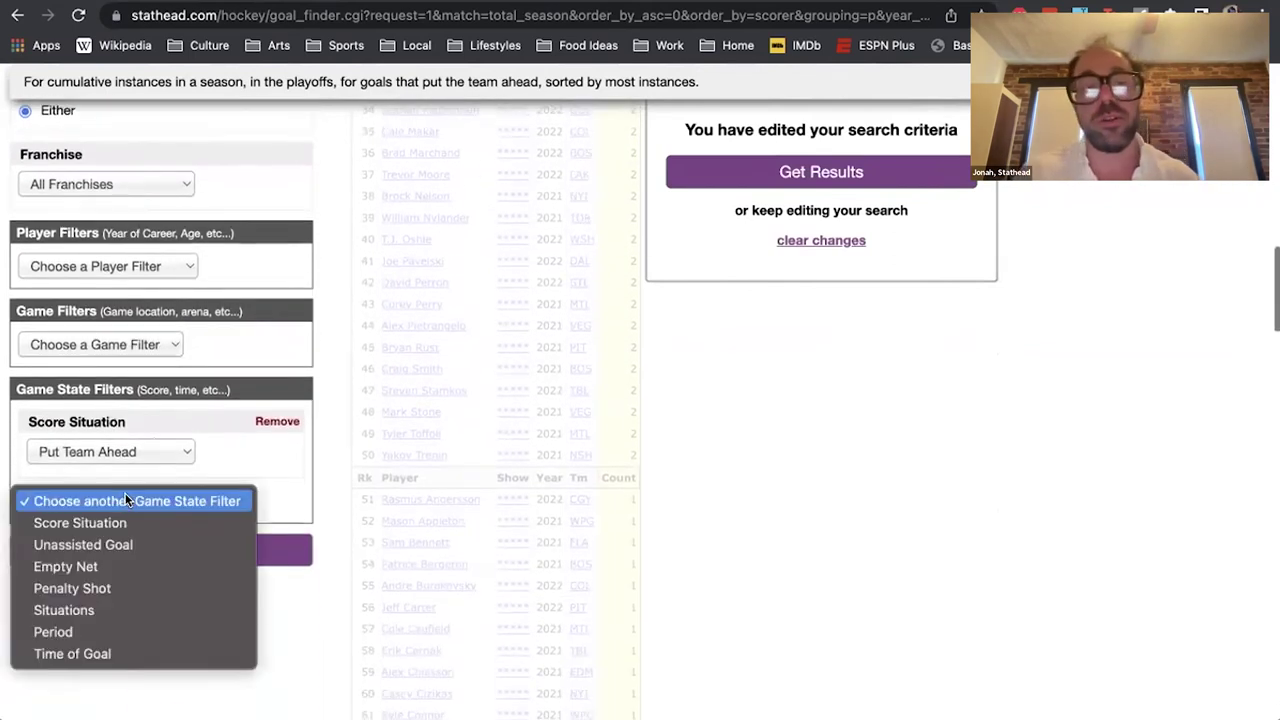
pyautogui.click(94, 628)
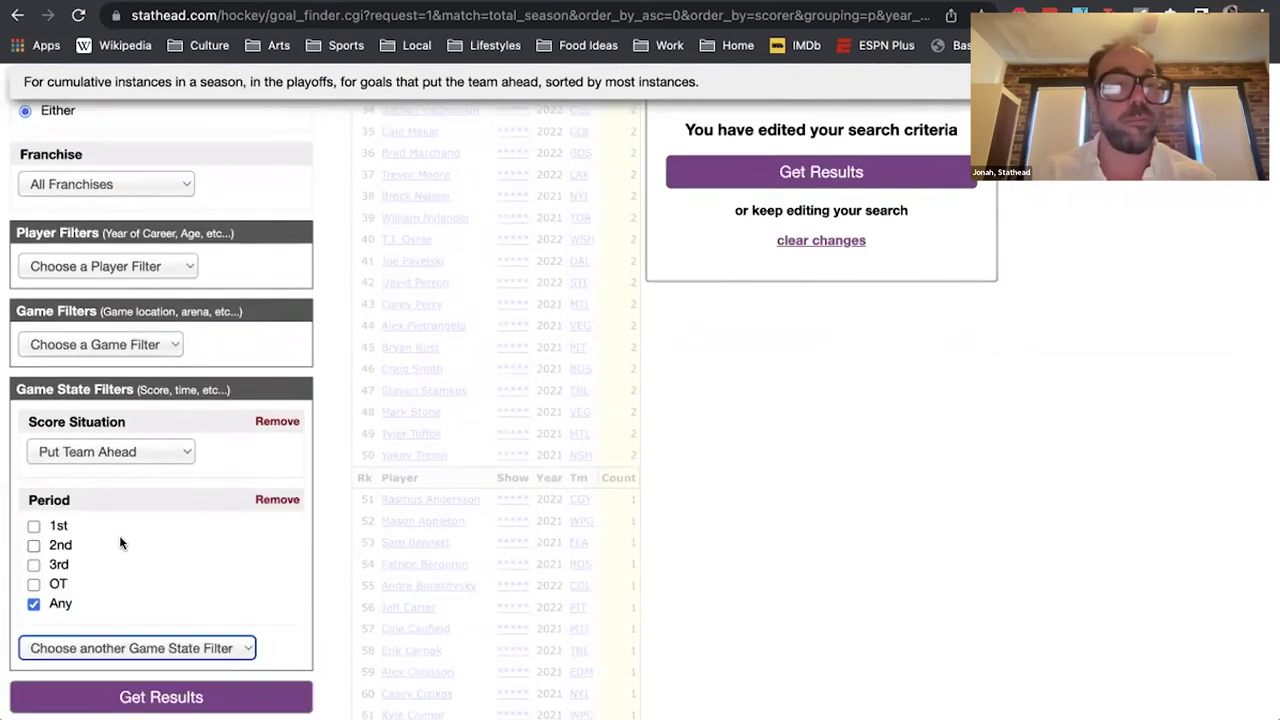
pyautogui.click(46, 566)
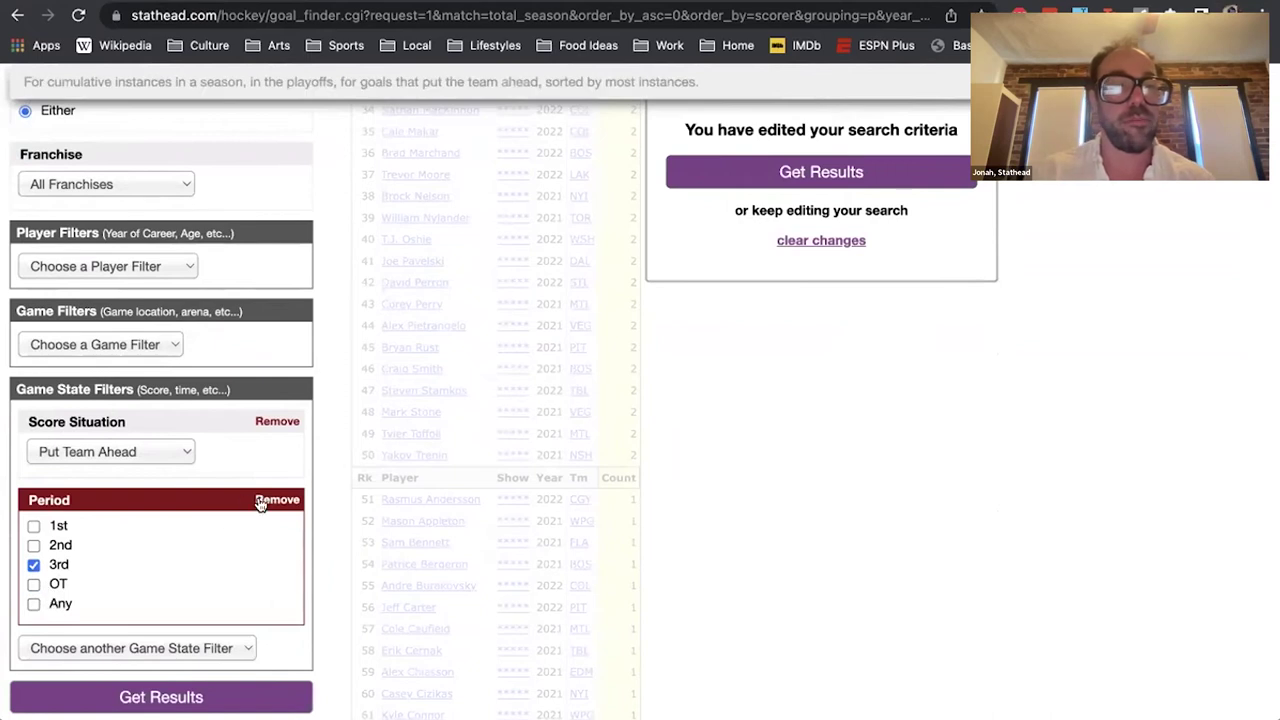
# Change the search to find total goals matching criteria in combined seasons or careers and get the results
pyautogui.scroll(3, 222, 538)
pyautogui.scroll(8, 221, 538)
pyautogui.scroll(-1, 480, 232)
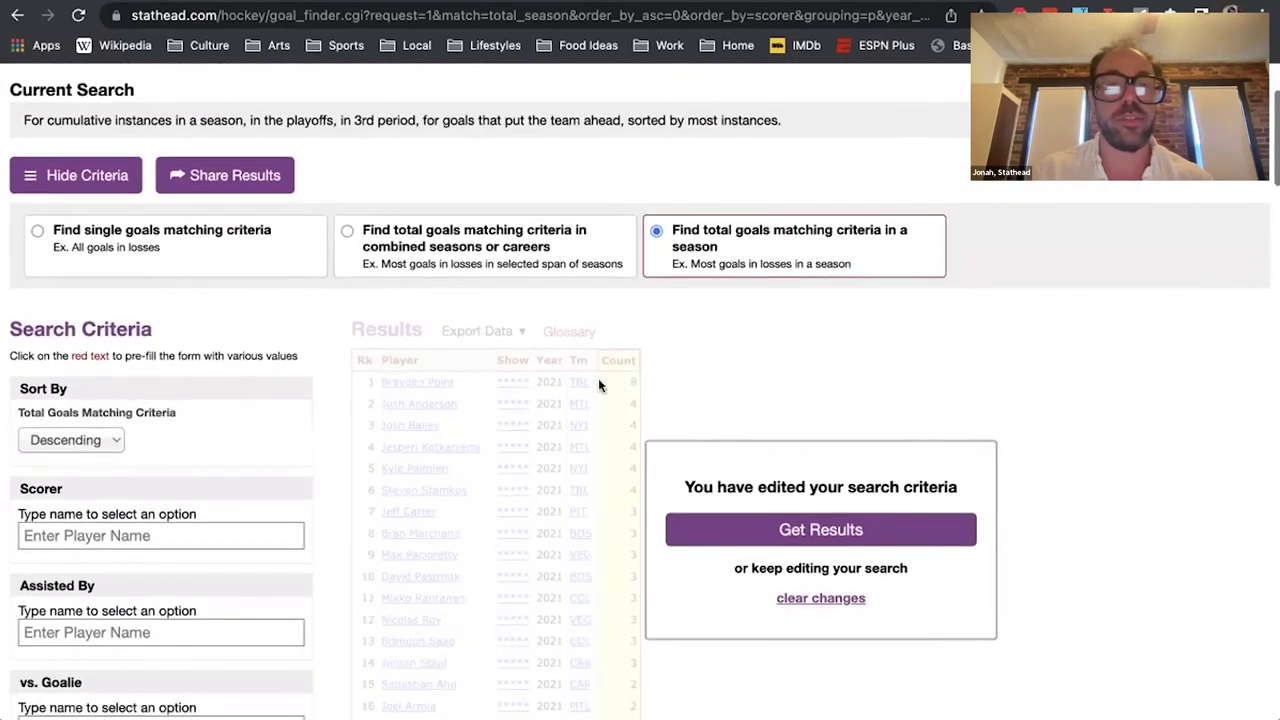
pyautogui.click(480, 232)
pyautogui.click(792, 530)
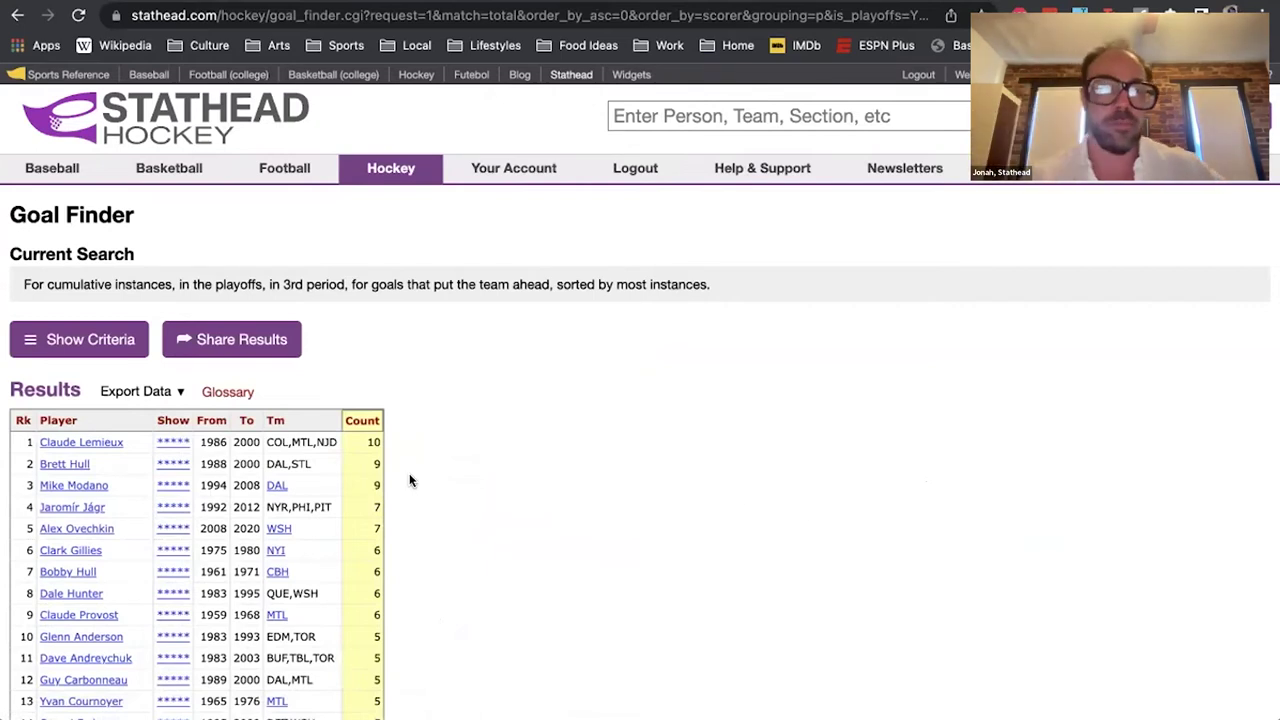
# Show the search criteria, check the Score Situation choices and add a Time of Goal game state filter
pyautogui.click(92, 343)
pyautogui.scroll(-3, 95, 355)
pyautogui.scroll(-10, 95, 355)
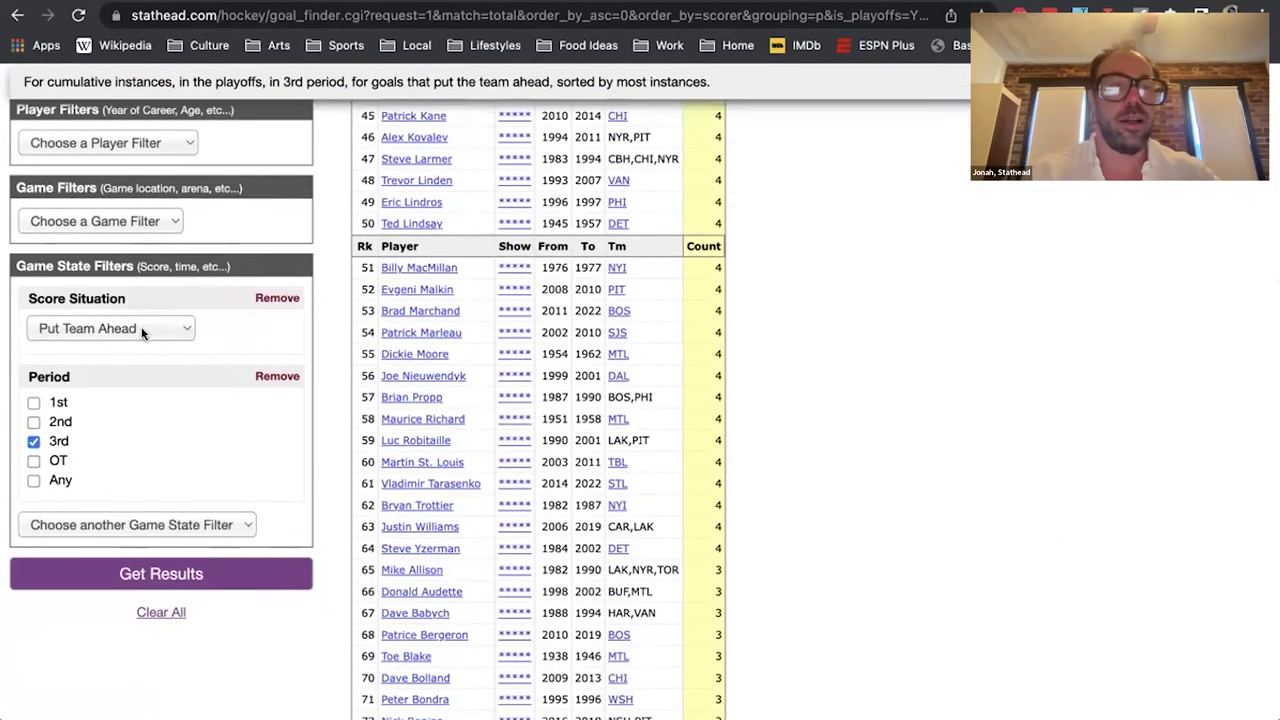
pyautogui.click(139, 326)
pyautogui.click(139, 326)
pyautogui.click(150, 531)
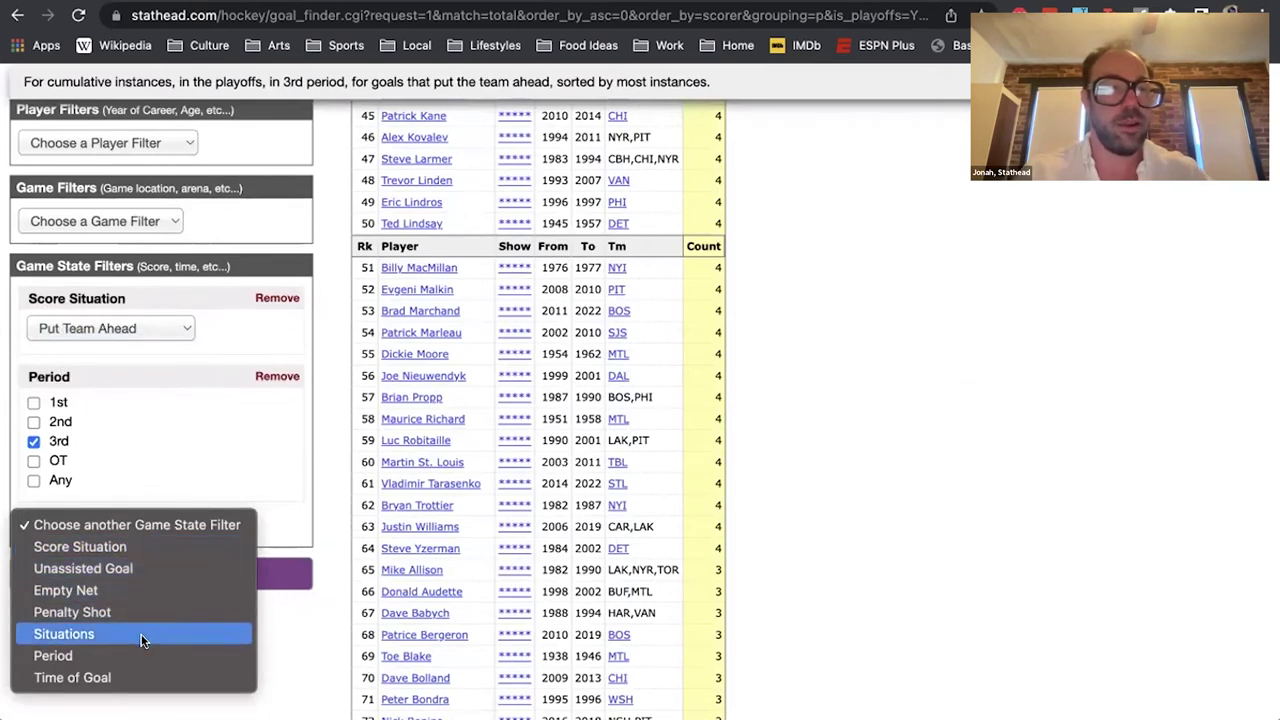
pyautogui.click(133, 677)
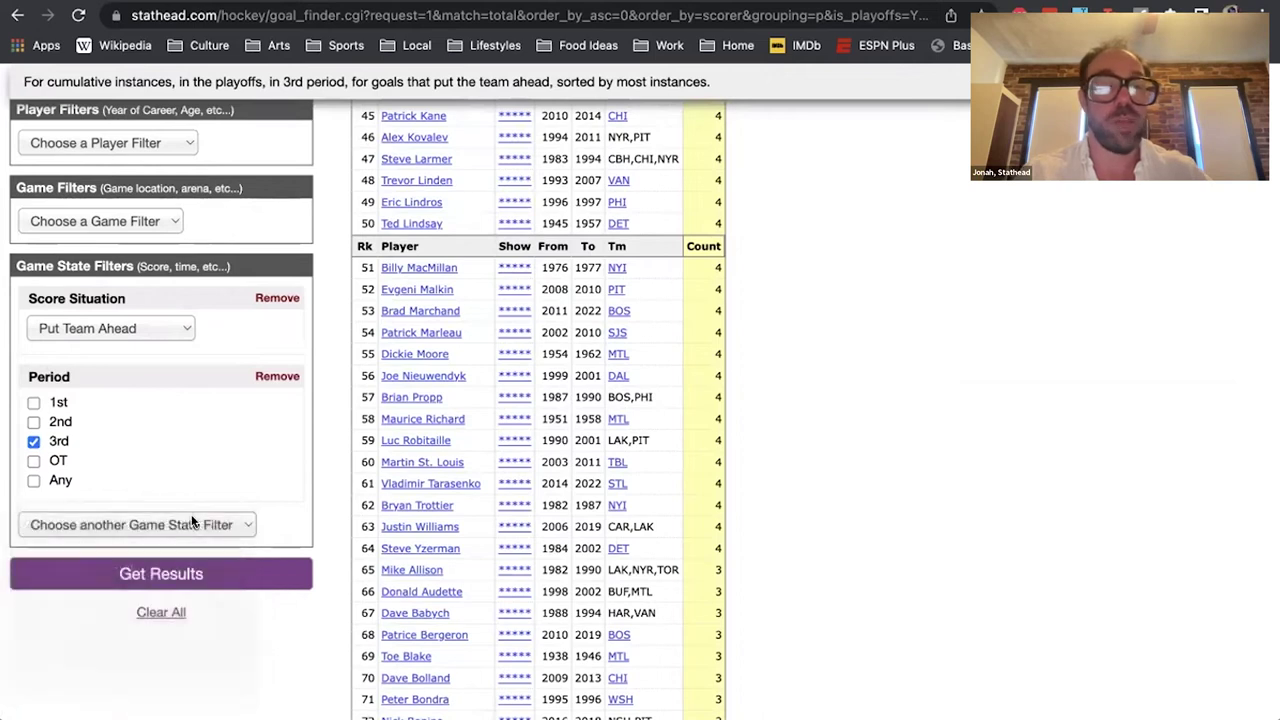
# Set the time of goal to Last 2 Minutes (18:01-20:00) and get the results
pyautogui.scroll(-1, 191, 514)
pyautogui.click(130, 449)
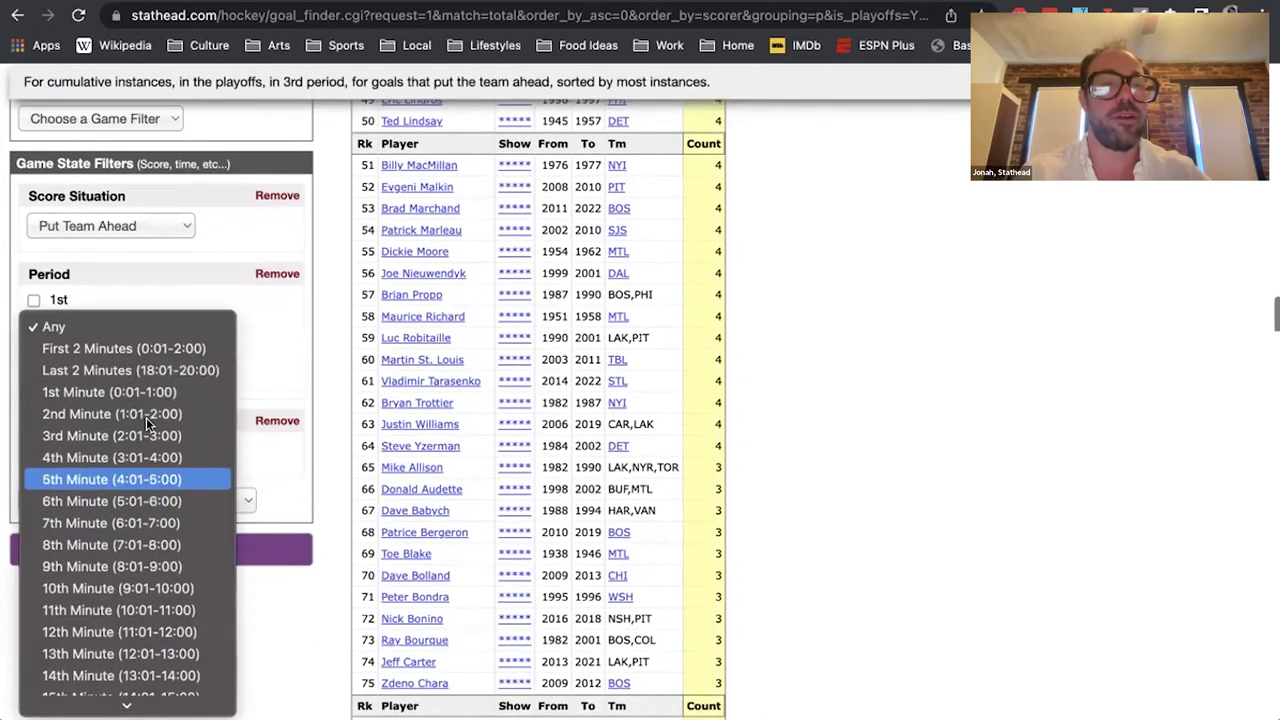
pyautogui.click(150, 372)
pyautogui.click(157, 556)
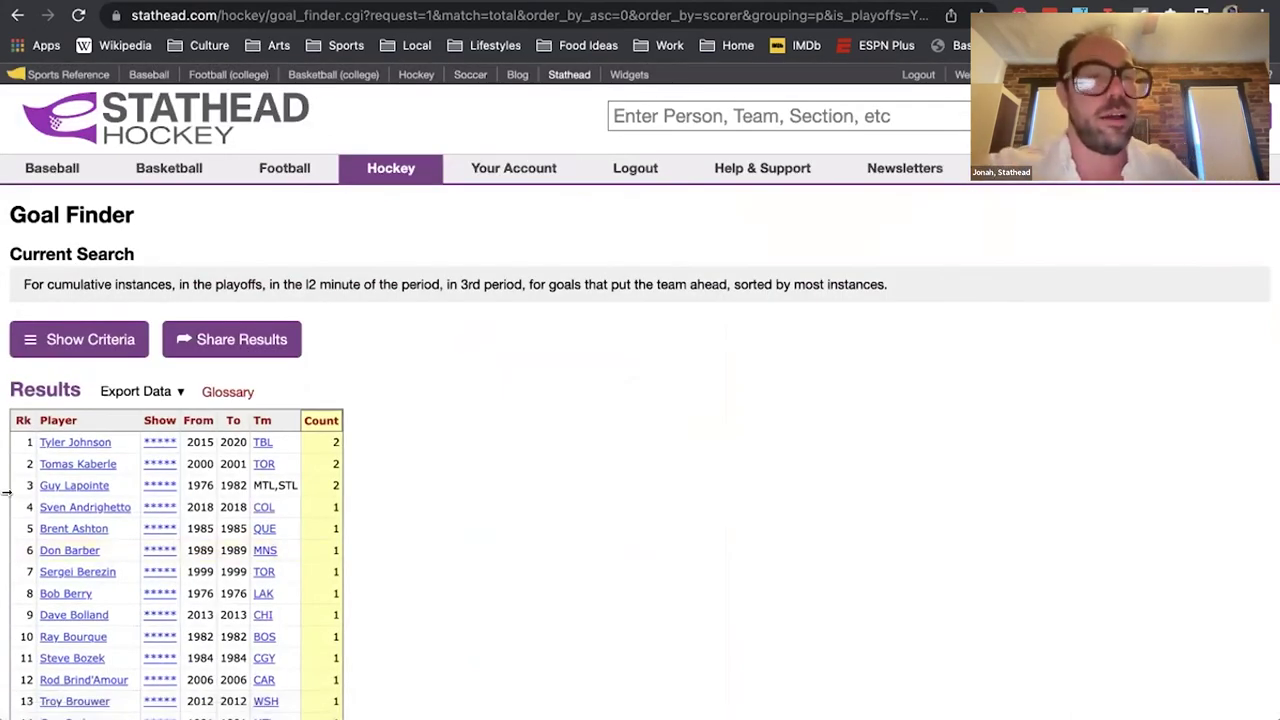
# Look over the career totals and switch the search to find single goals matching criteria
pyautogui.scroll(-2, 62, 450)
pyautogui.scroll(-1, 62, 450)
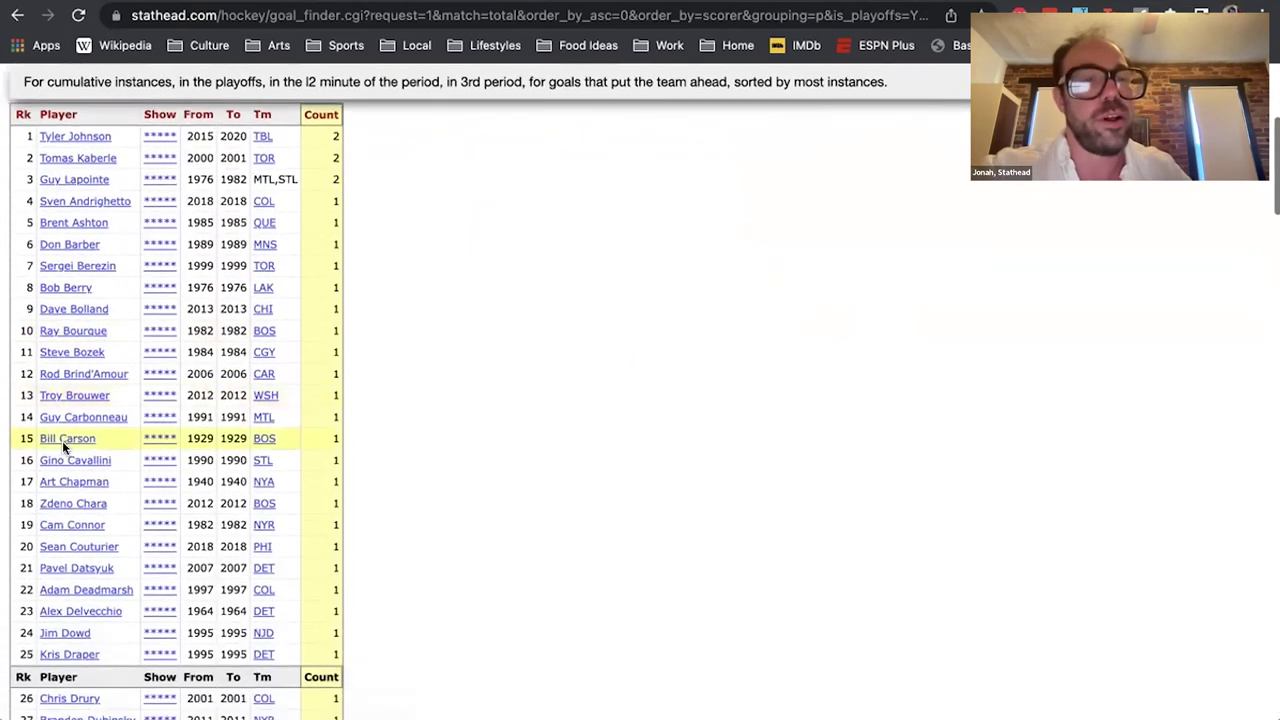
pyautogui.scroll(3, 62, 440)
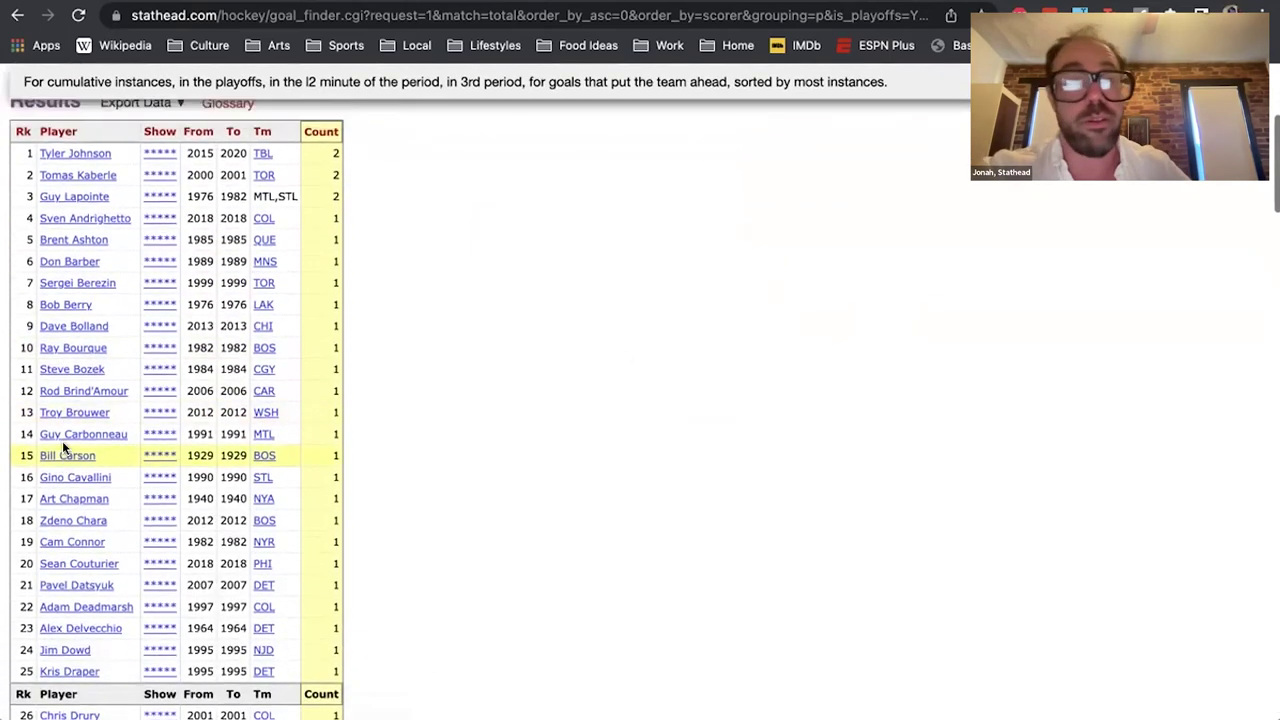
pyautogui.click(56, 338)
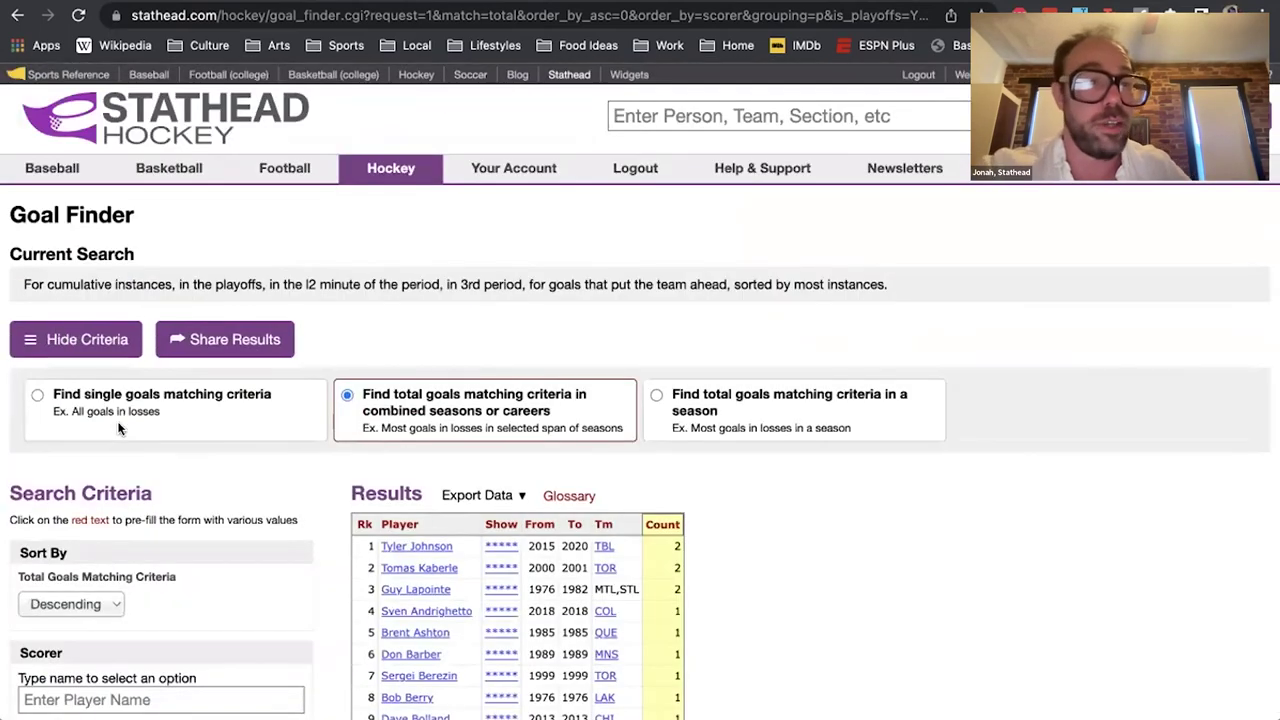
pyautogui.click(118, 418)
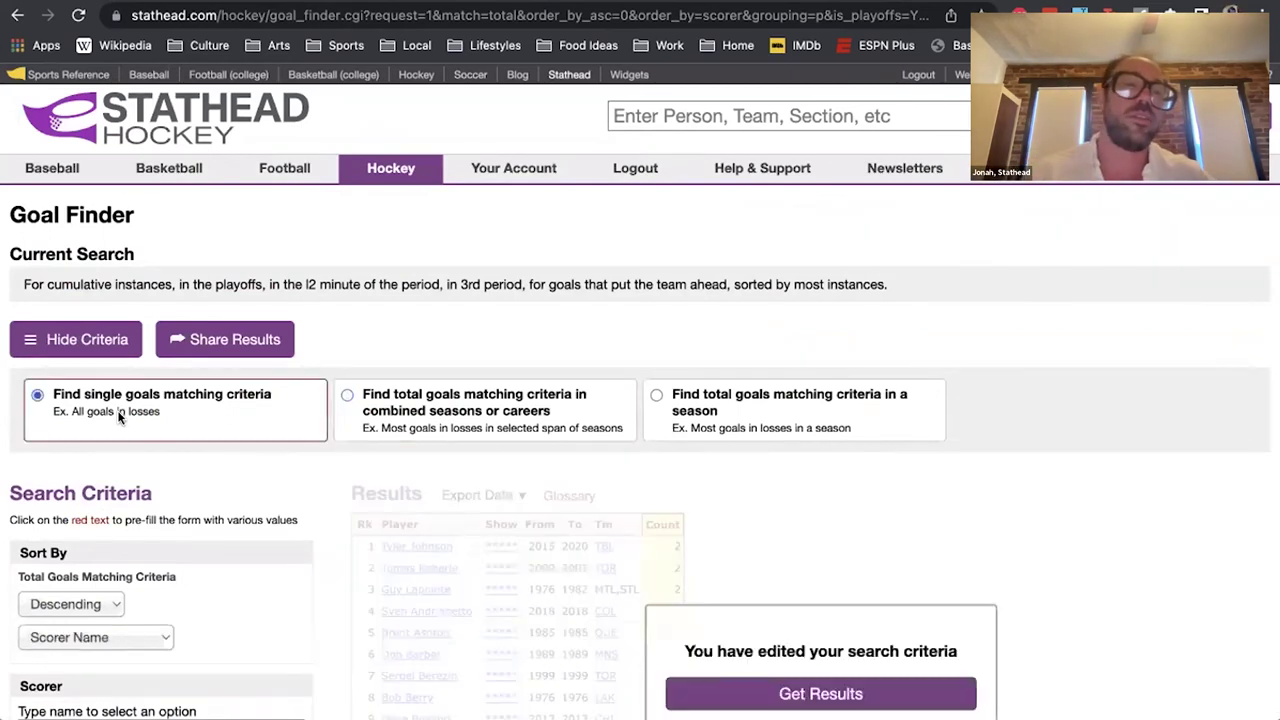
# Set the time of goal to 20th Minute (19:01-20:00) and get the results
pyautogui.scroll(-10, 118, 418)
pyautogui.scroll(-5, 118, 418)
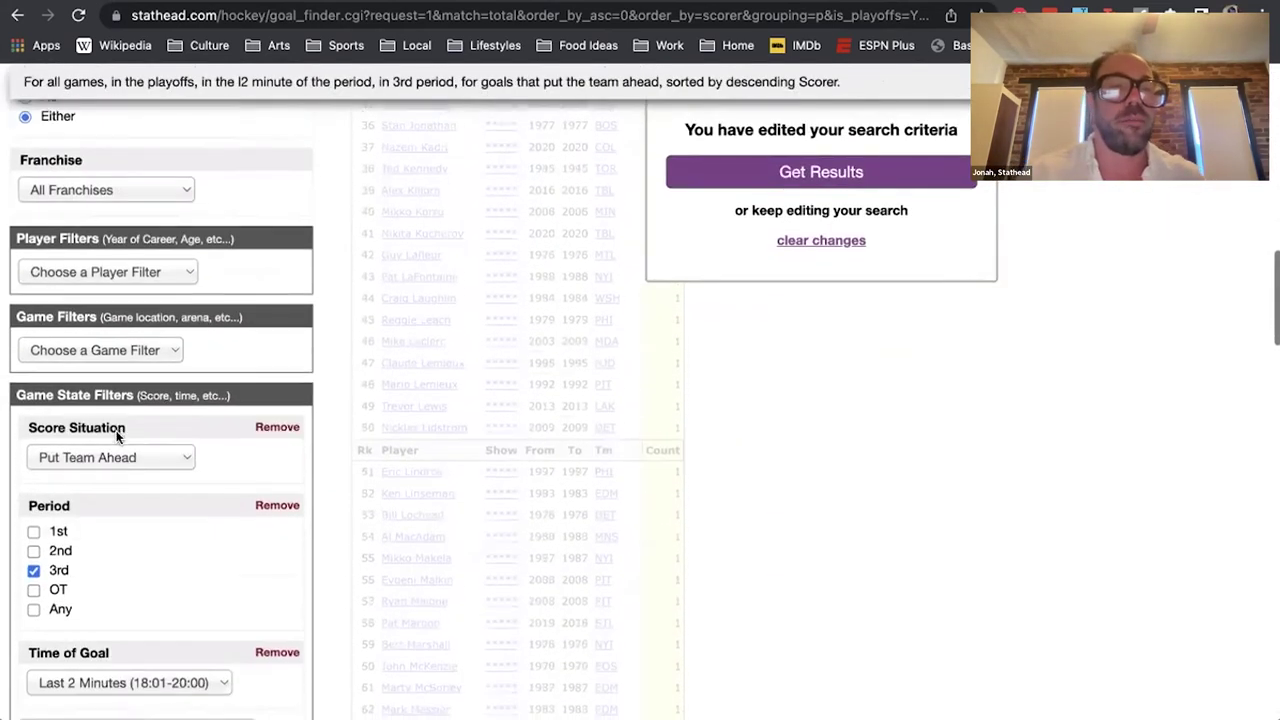
pyautogui.click(112, 456)
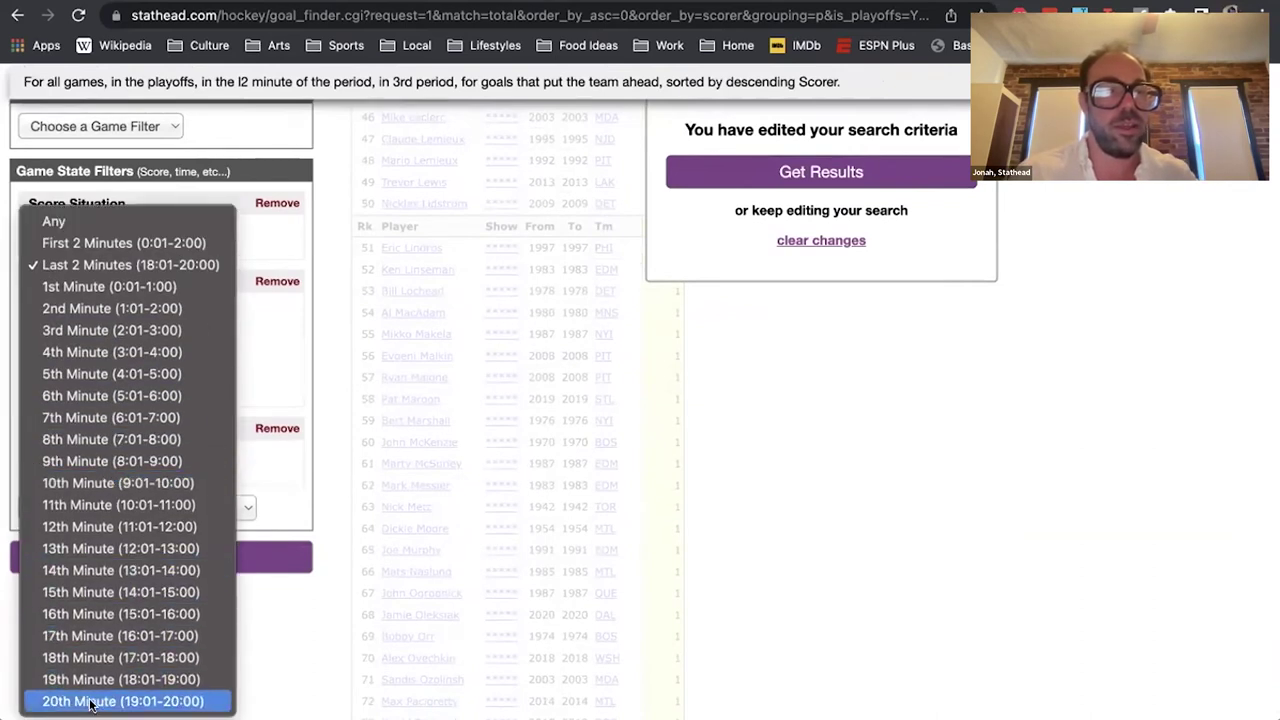
pyautogui.click(90, 701)
pyautogui.click(142, 557)
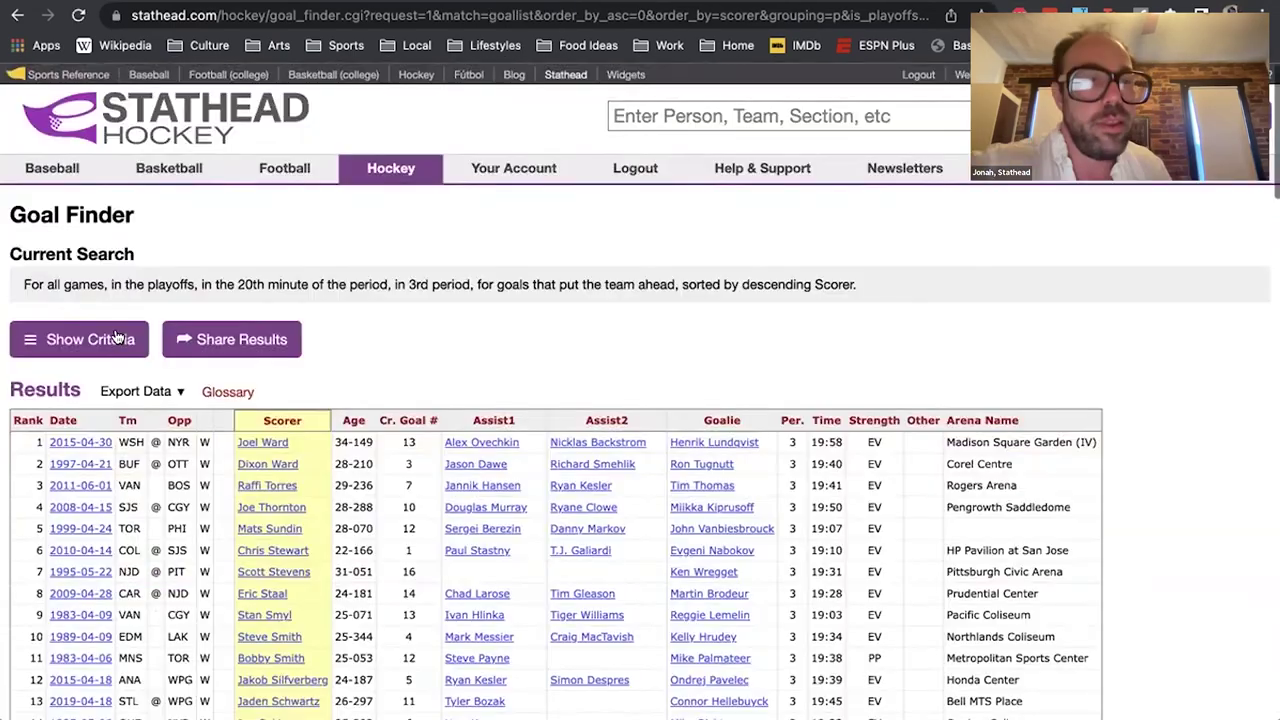
# Review the playoff round choices and the other search criteria beside the list of 20th-minute go-ahead goals
pyautogui.scroll(-5, 115, 336)
pyautogui.scroll(-3, 114, 336)
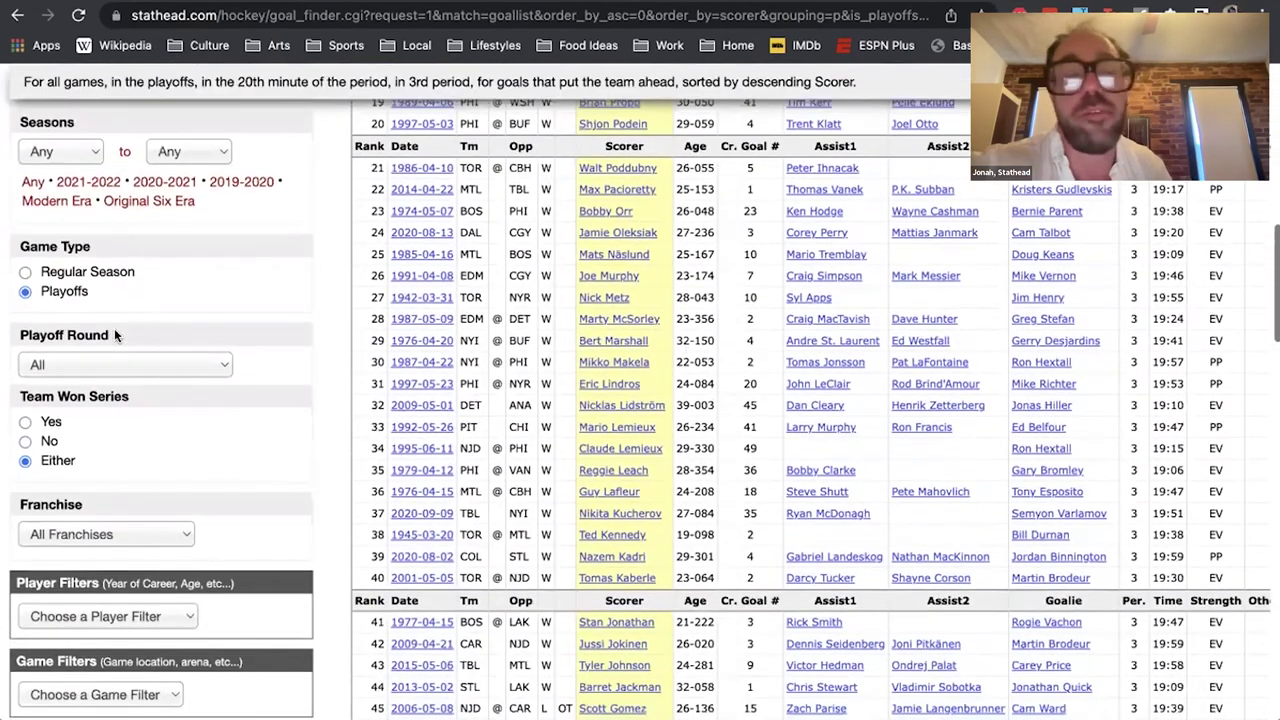
pyautogui.click(70, 365)
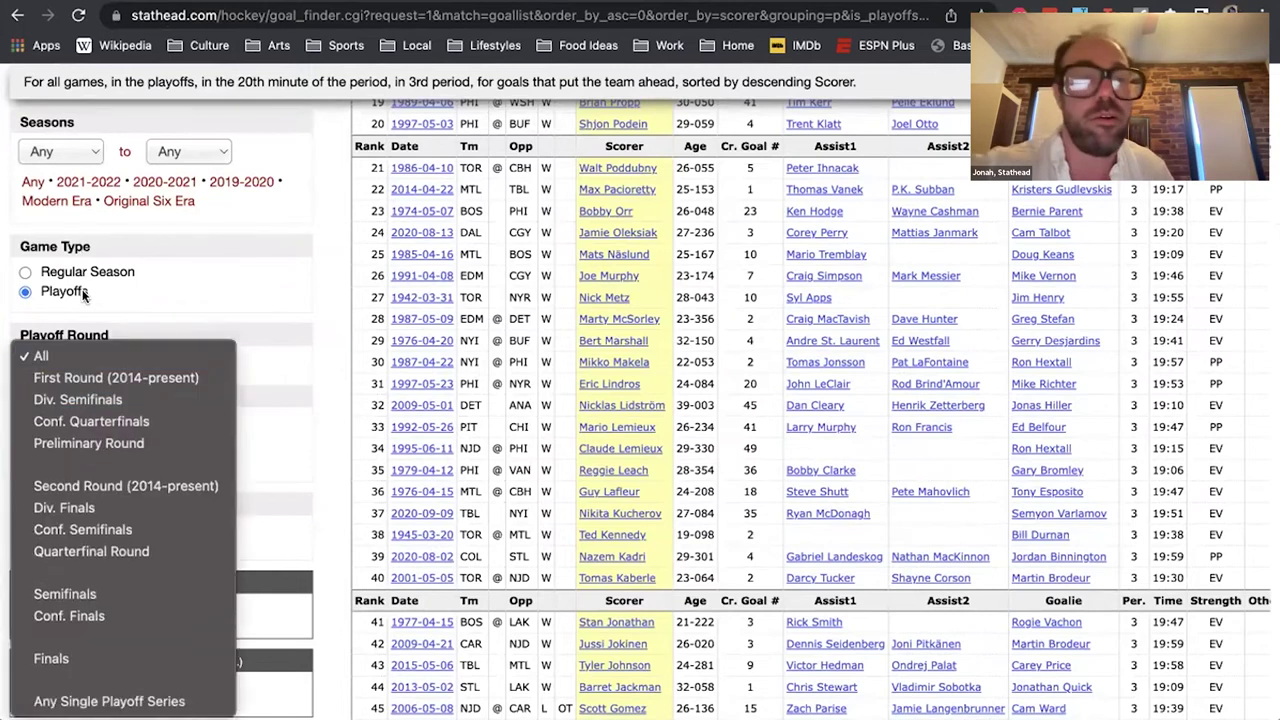
pyautogui.click(241, 306)
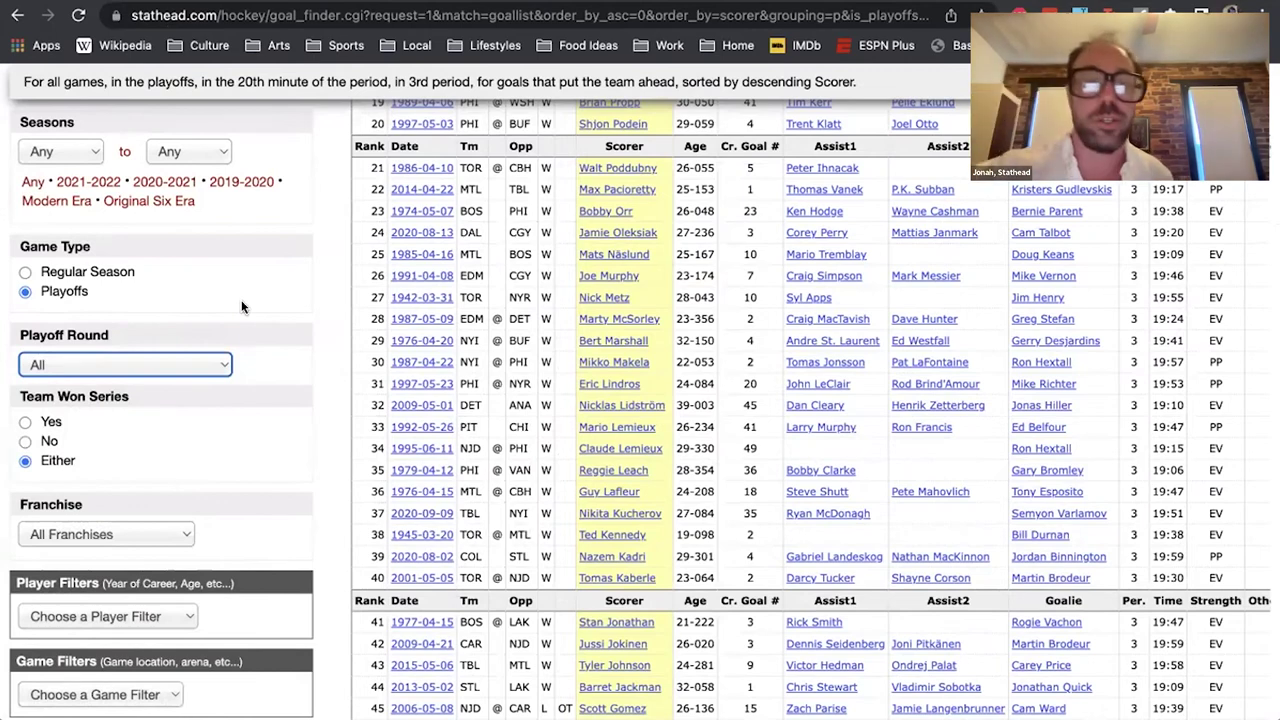
pyautogui.scroll(-2, 137, 535)
pyautogui.scroll(5, 127, 450)
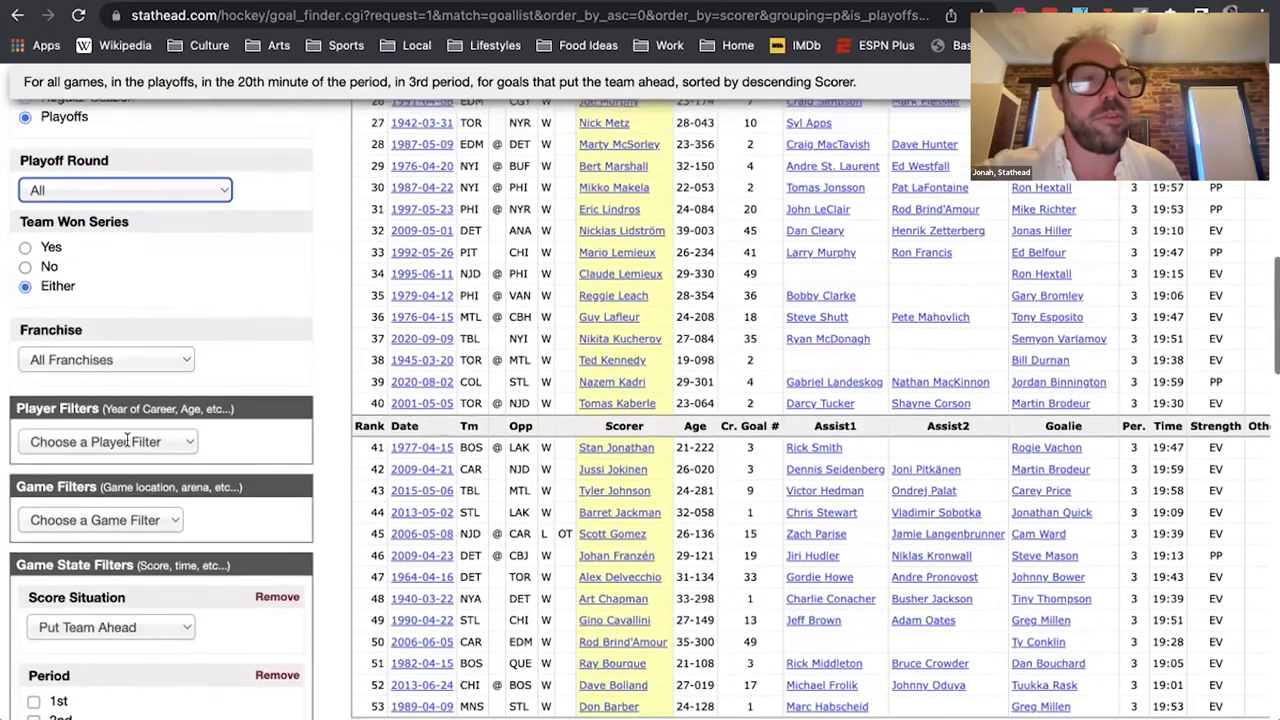
pyautogui.scroll(4, 127, 450)
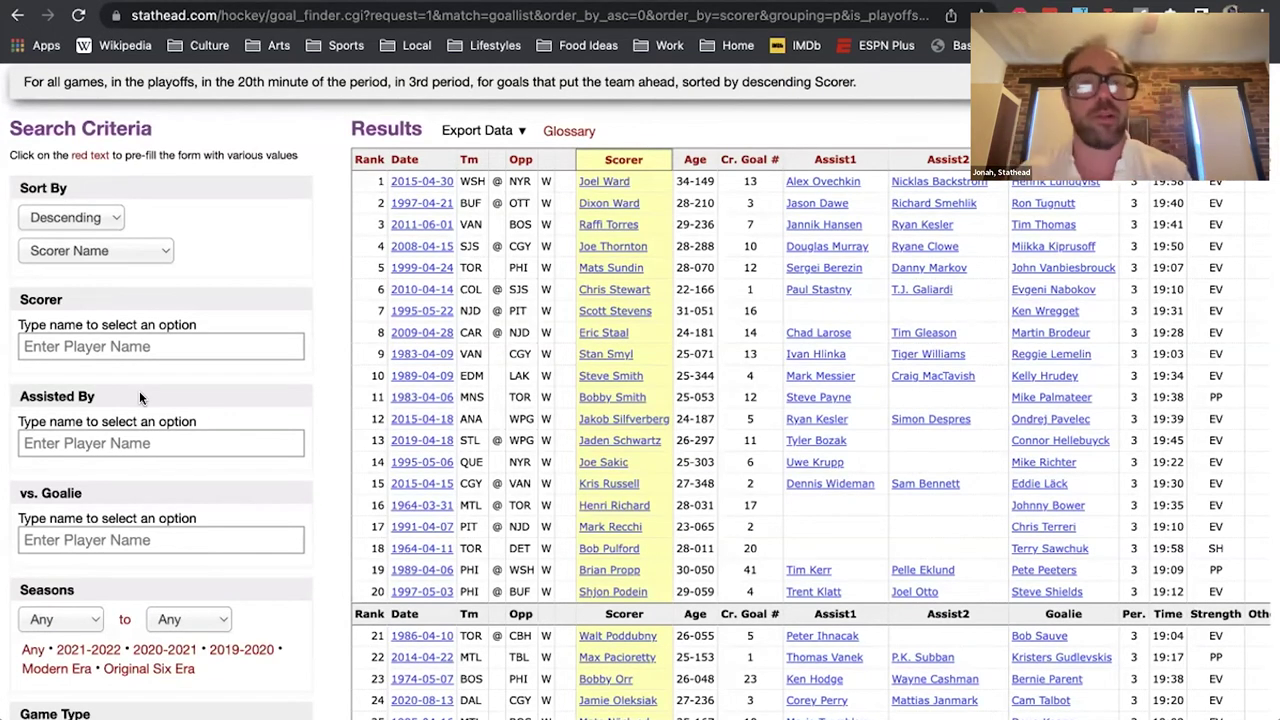
pyautogui.scroll(3, 140, 398)
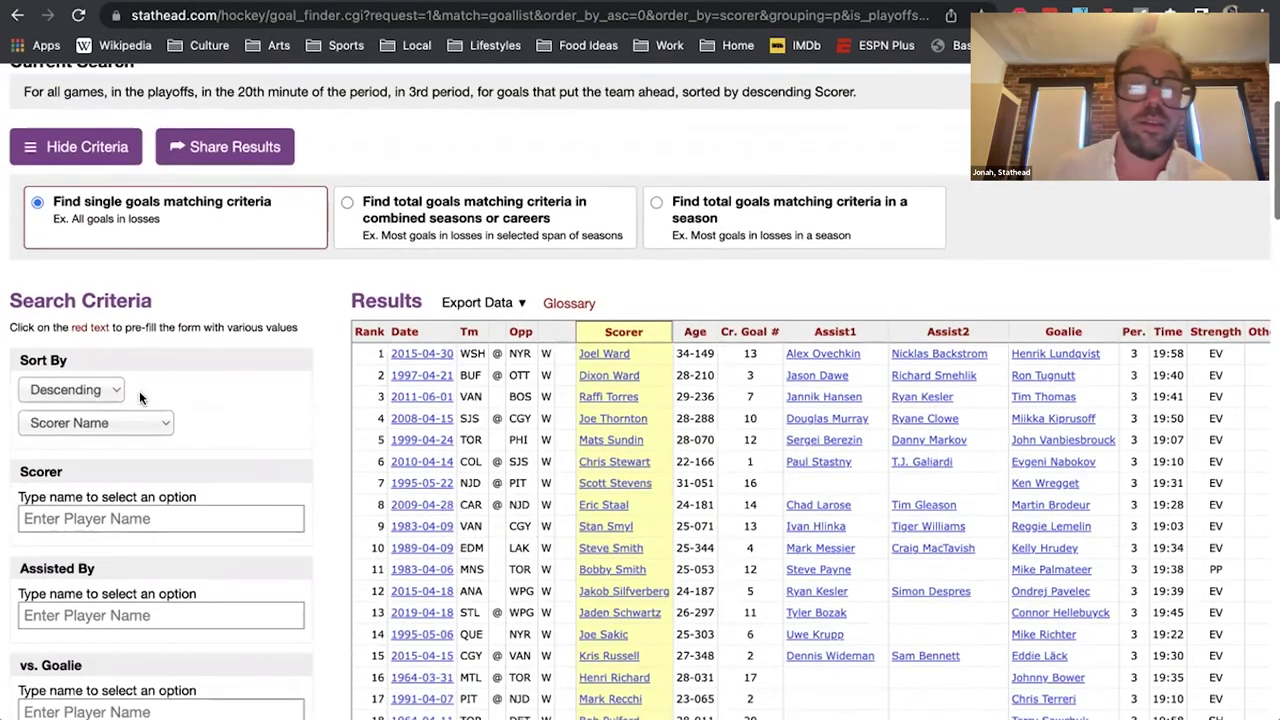
pyautogui.scroll(-5, 139, 391)
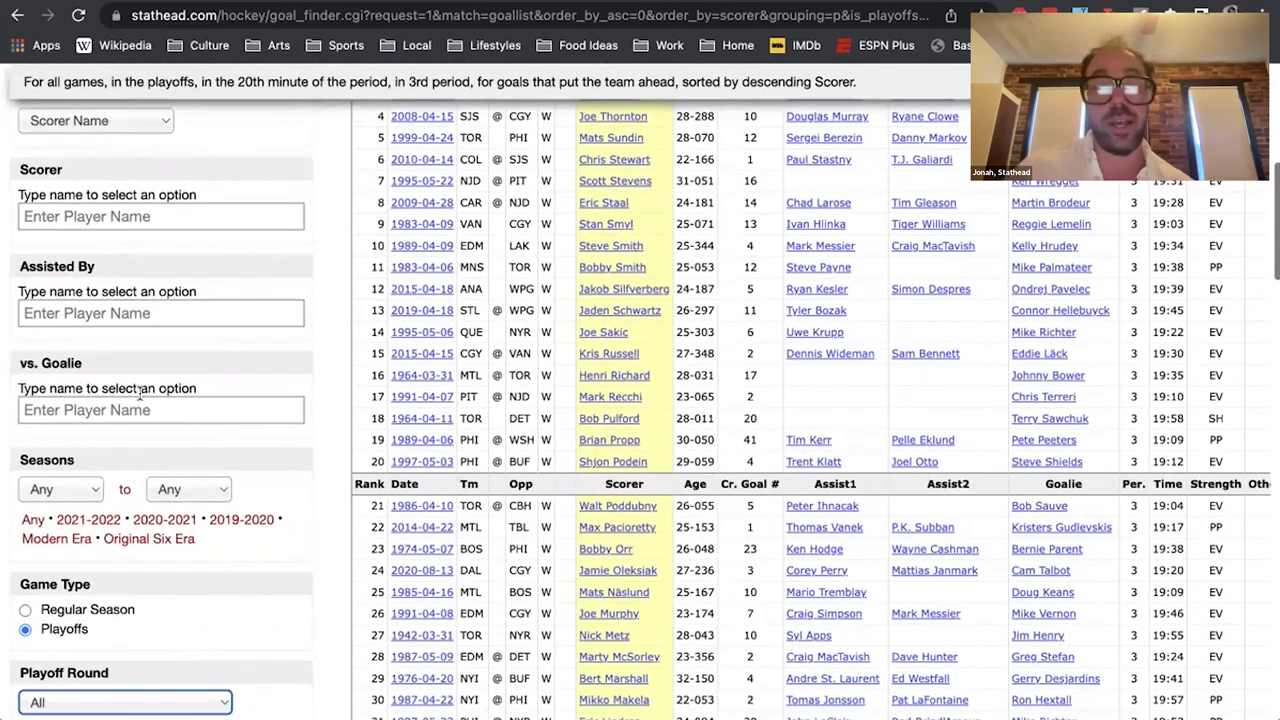
pyautogui.scroll(-7, 139, 391)
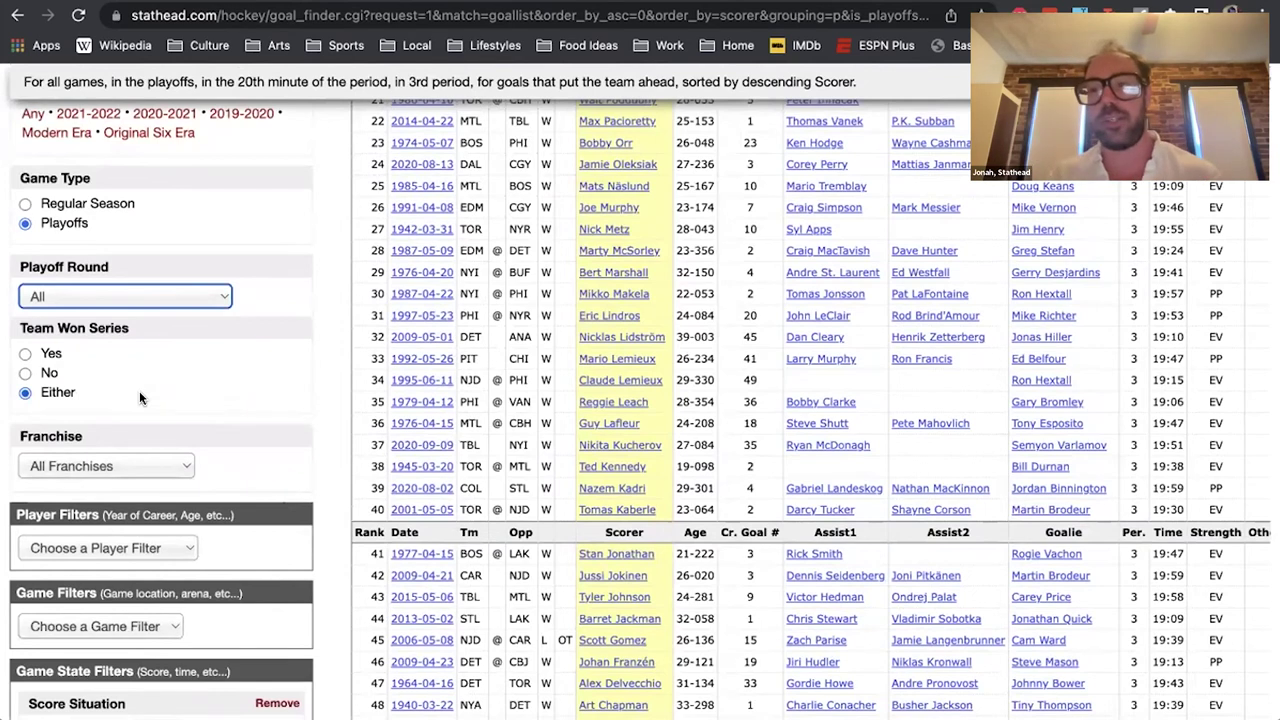
# Add a Game Number game filter and base it on the series game number
pyautogui.scroll(-4, 96, 430)
pyautogui.click(95, 428)
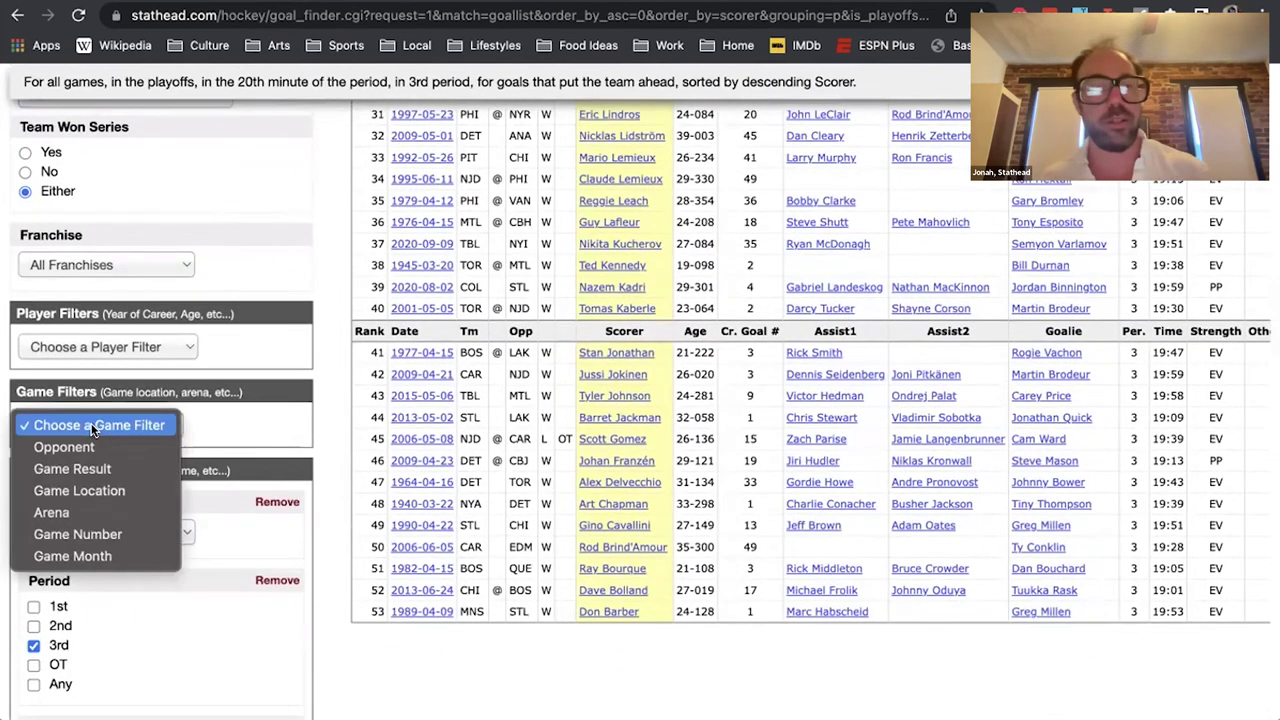
pyautogui.click(78, 532)
pyautogui.click(87, 453)
pyautogui.click(90, 497)
# Set the series game number range from 7 to 7 and get the results
pyautogui.click(55, 486)
pyautogui.write('7')
pyautogui.click(181, 484)
pyautogui.write('7')
pyautogui.click(775, 170)
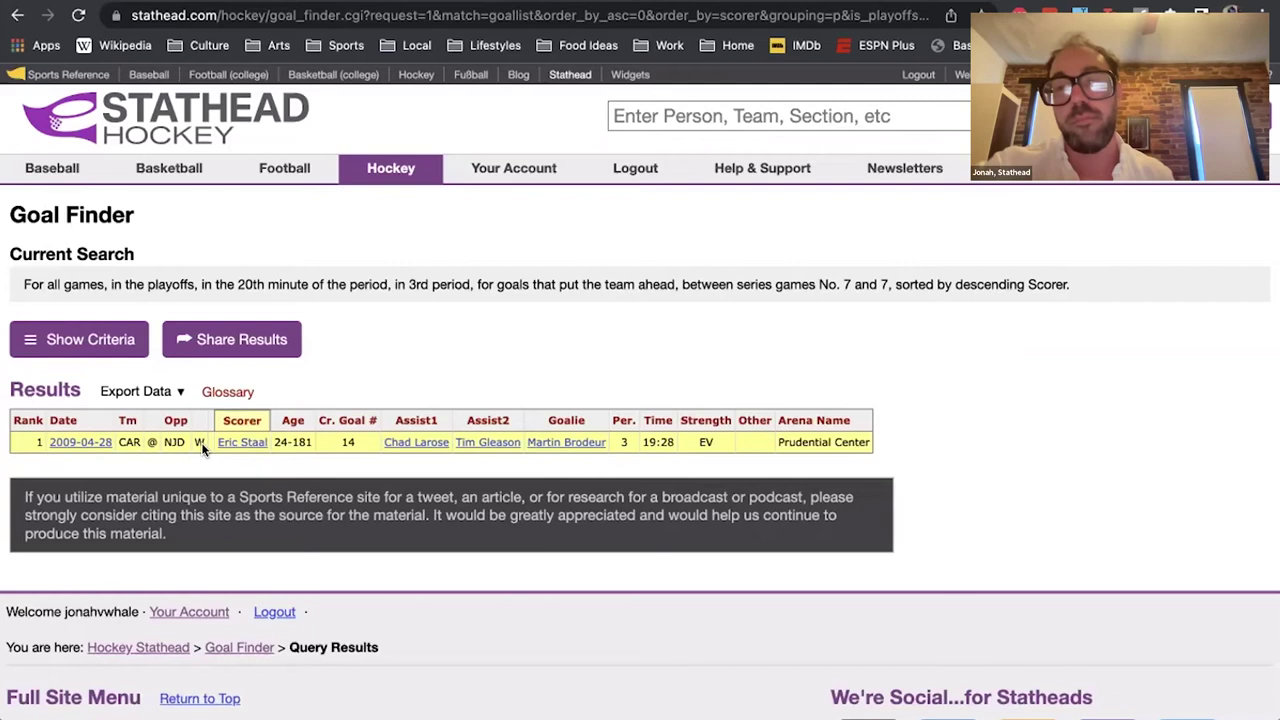
# Switch to Hockey-Reference and open the Playoff Series Historical Data page from the NHL Playoffs section
pyautogui.click(381, 170)
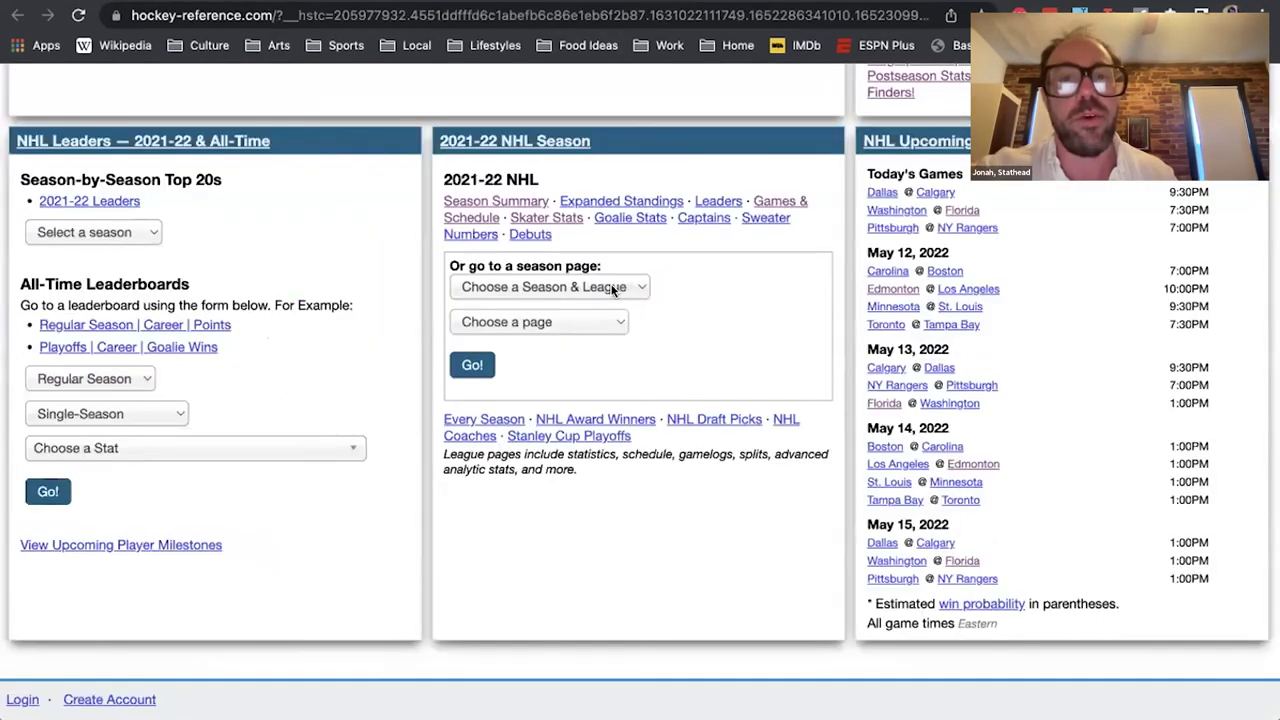
pyautogui.scroll(-10, 611, 291)
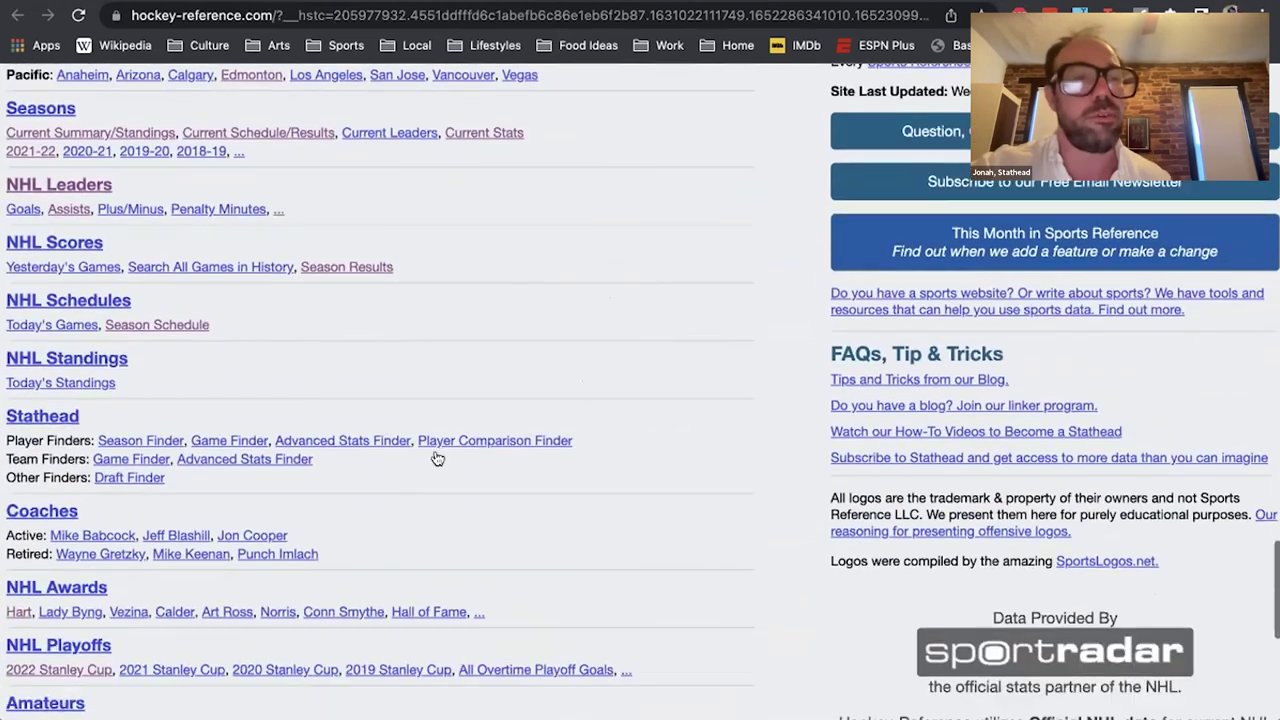
pyautogui.scroll(-5, 437, 458)
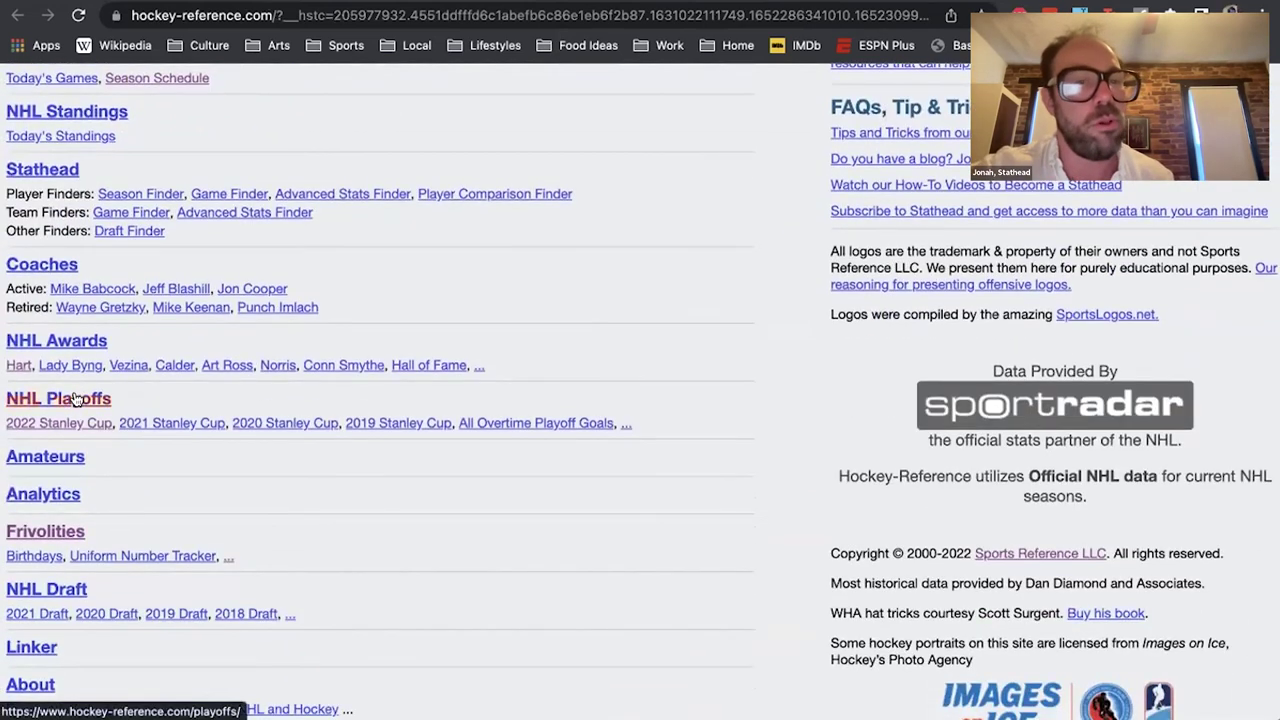
pyautogui.click(75, 400)
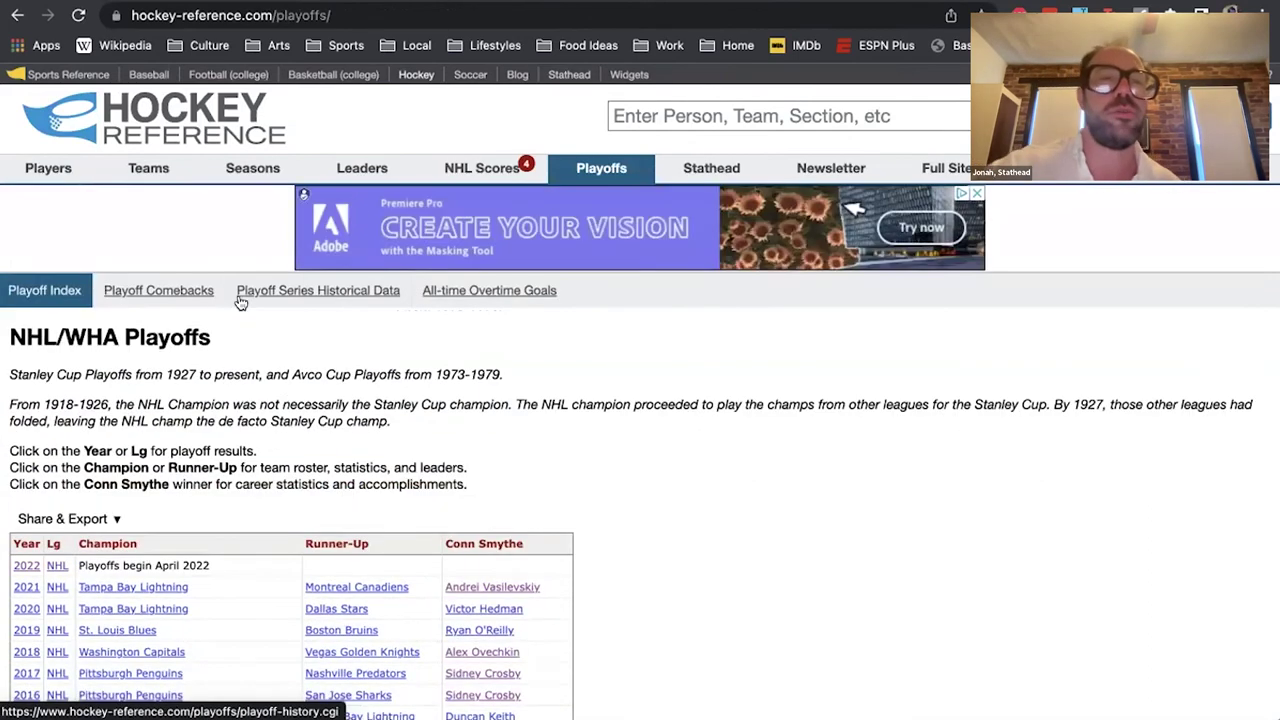
pyautogui.click(240, 296)
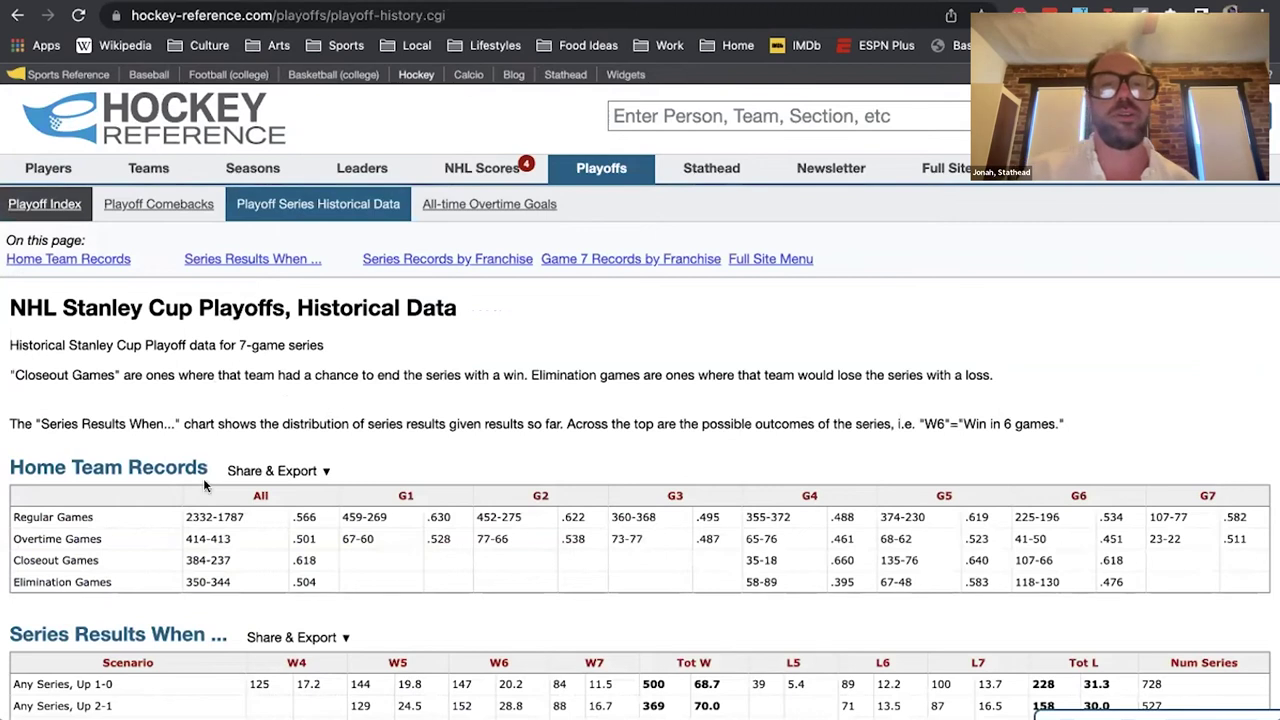
# Examine the Home Team Records and Series Results When tables for each series scenario, including the home and away splits
pyautogui.scroll(-2, 267, 531)
pyautogui.scroll(-4, 267, 531)
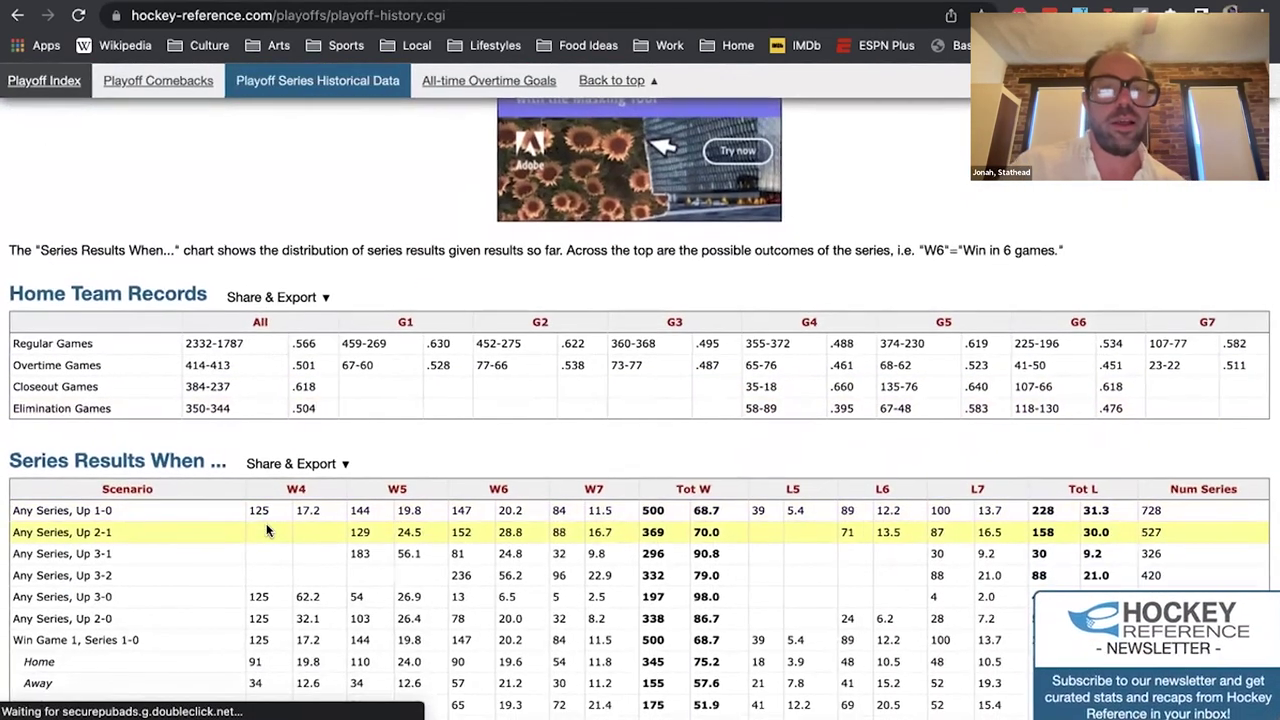
pyautogui.scroll(2, 267, 531)
pyautogui.scroll(-2, 350, 560)
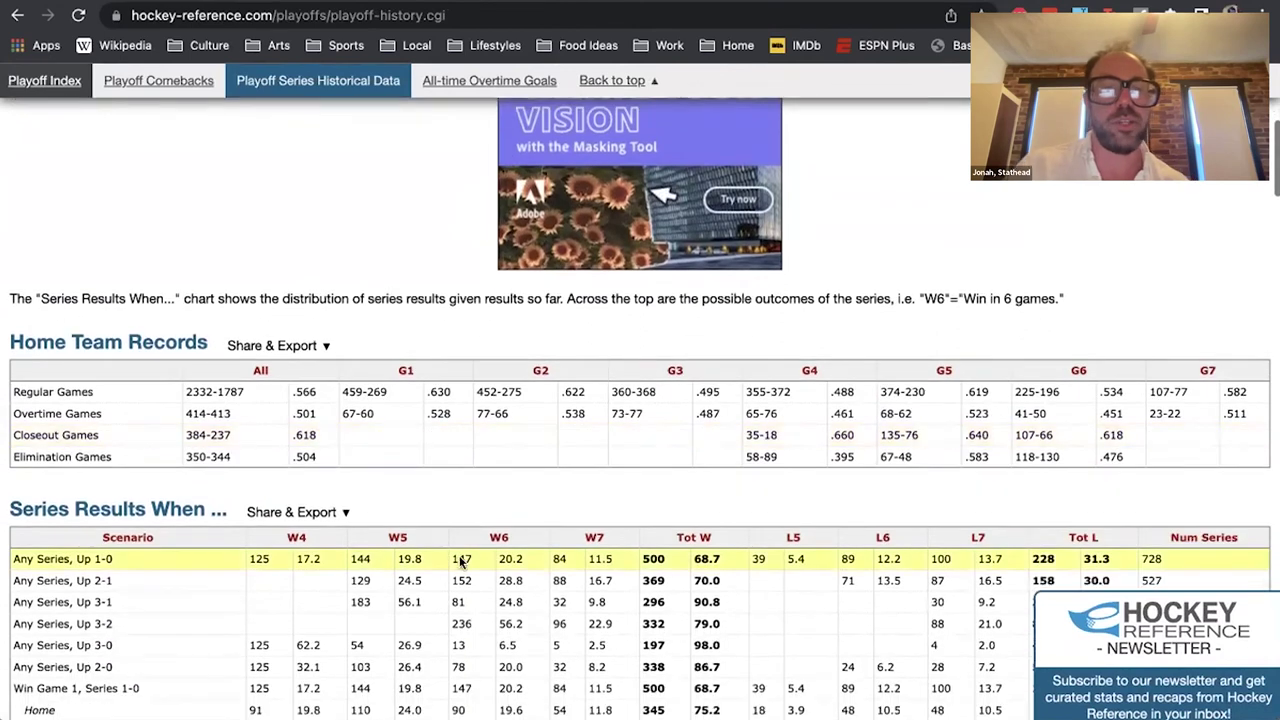
pyautogui.scroll(1, 488, 565)
pyautogui.scroll(-2, 488, 565)
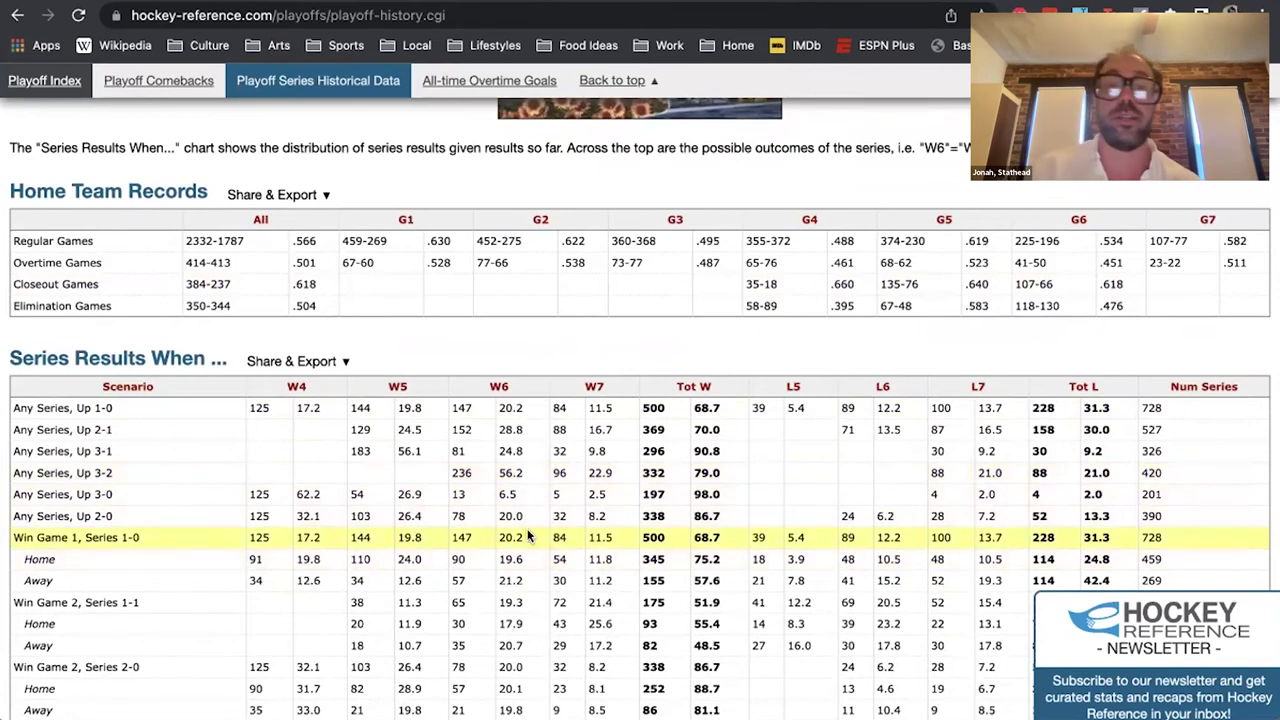
pyautogui.scroll(-5, 573, 548)
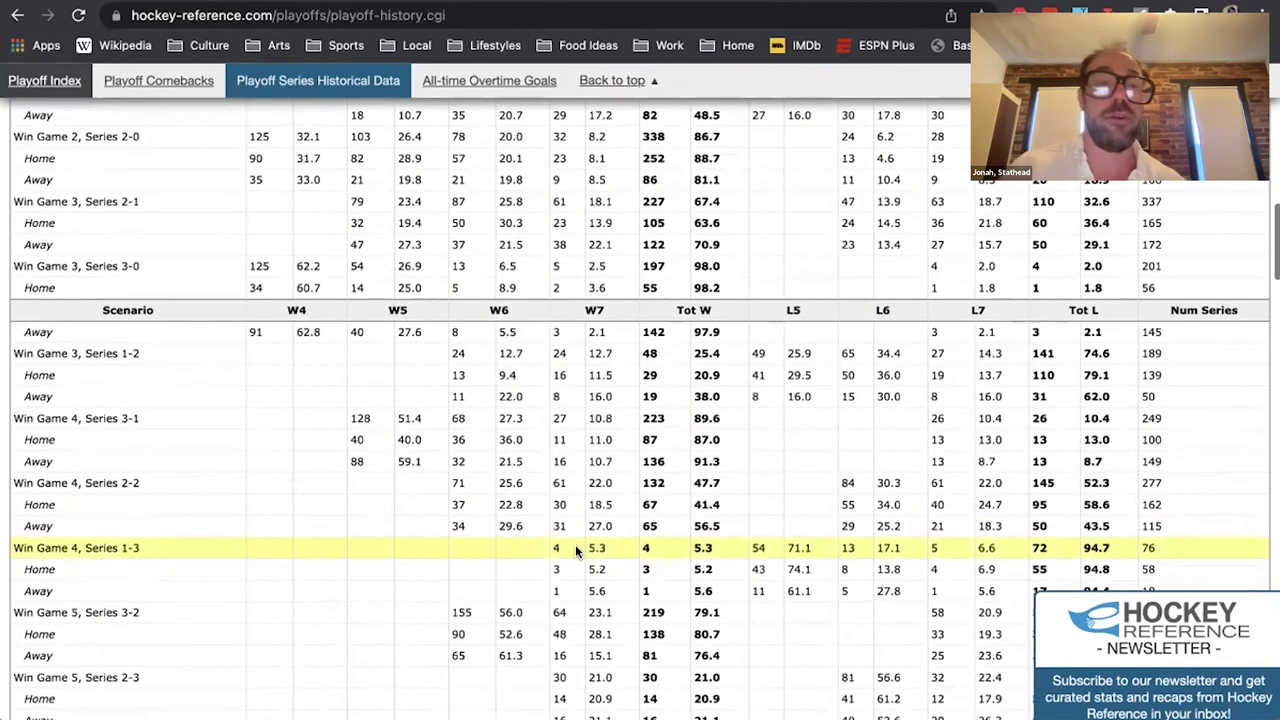
pyautogui.scroll(1, 575, 544)
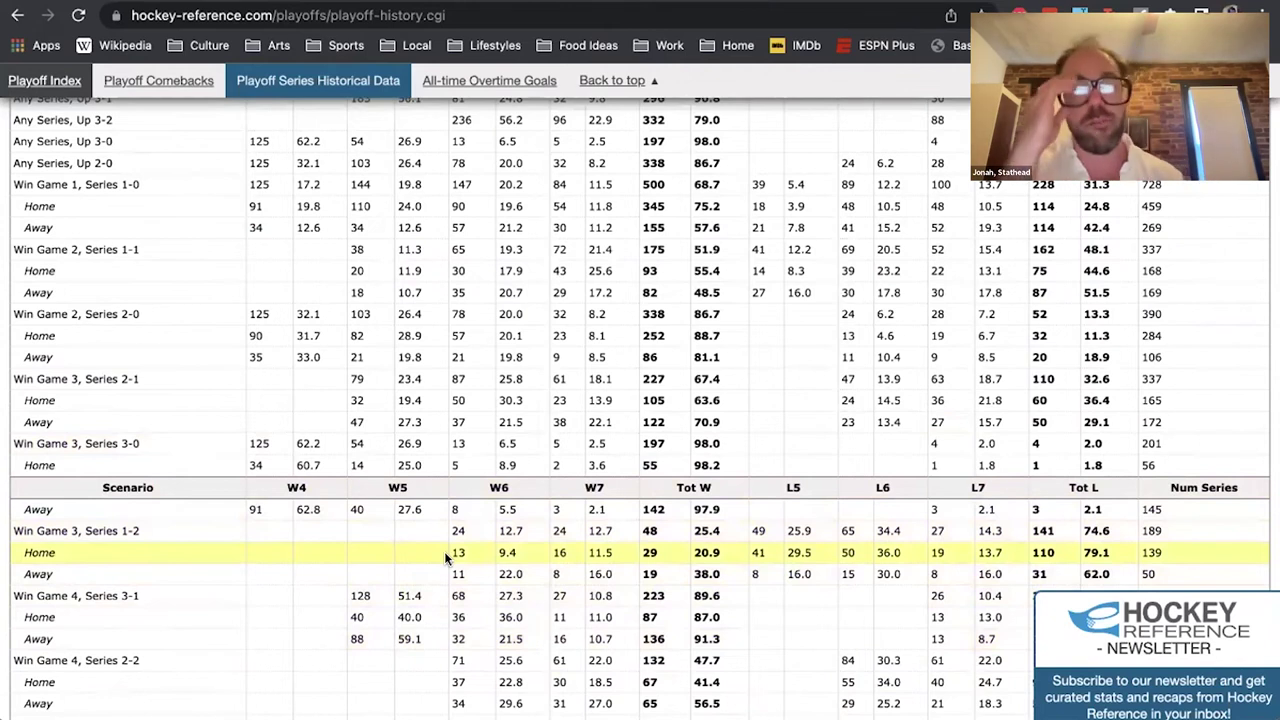
pyautogui.scroll(4, 444, 551)
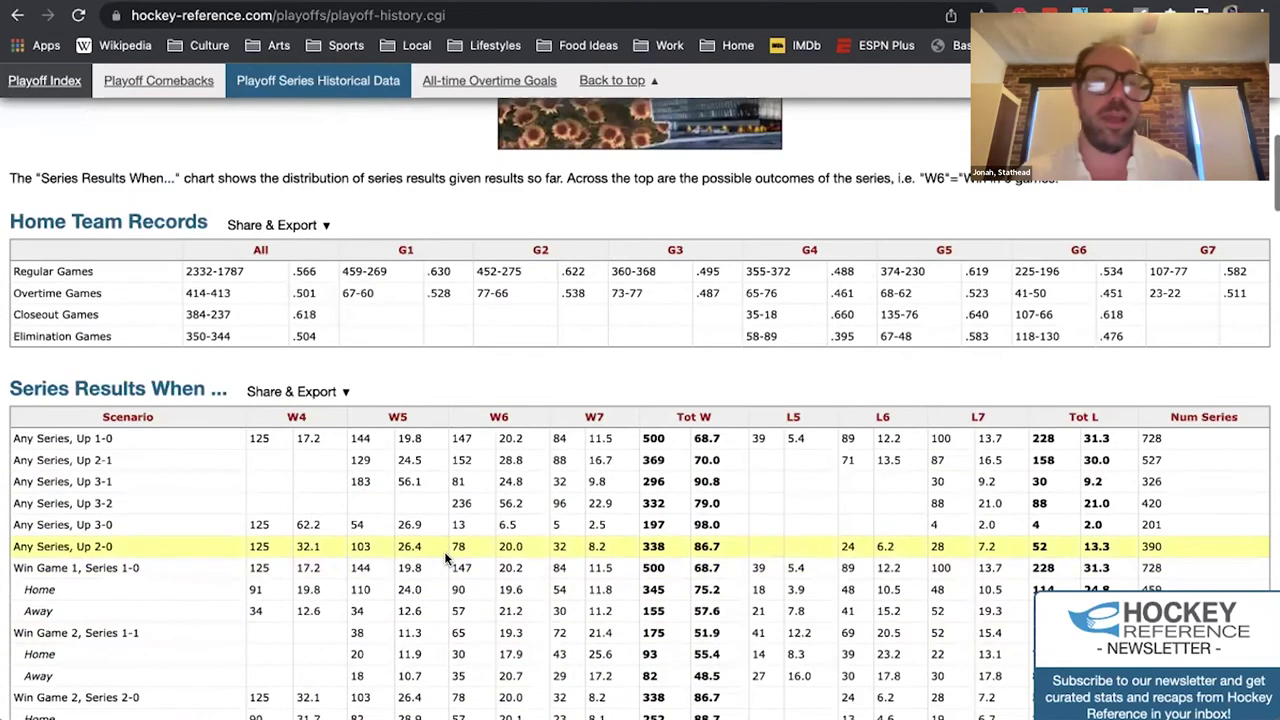
pyautogui.scroll(-2, 439, 528)
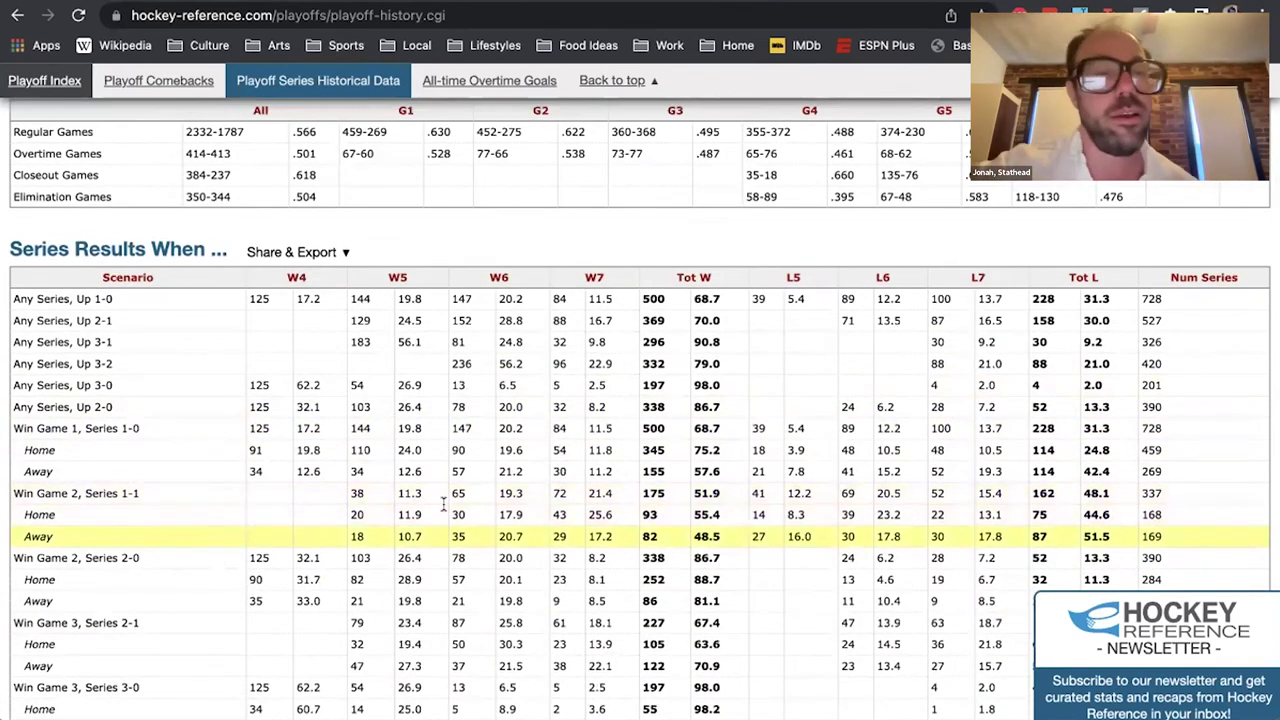
pyautogui.click(441, 514)
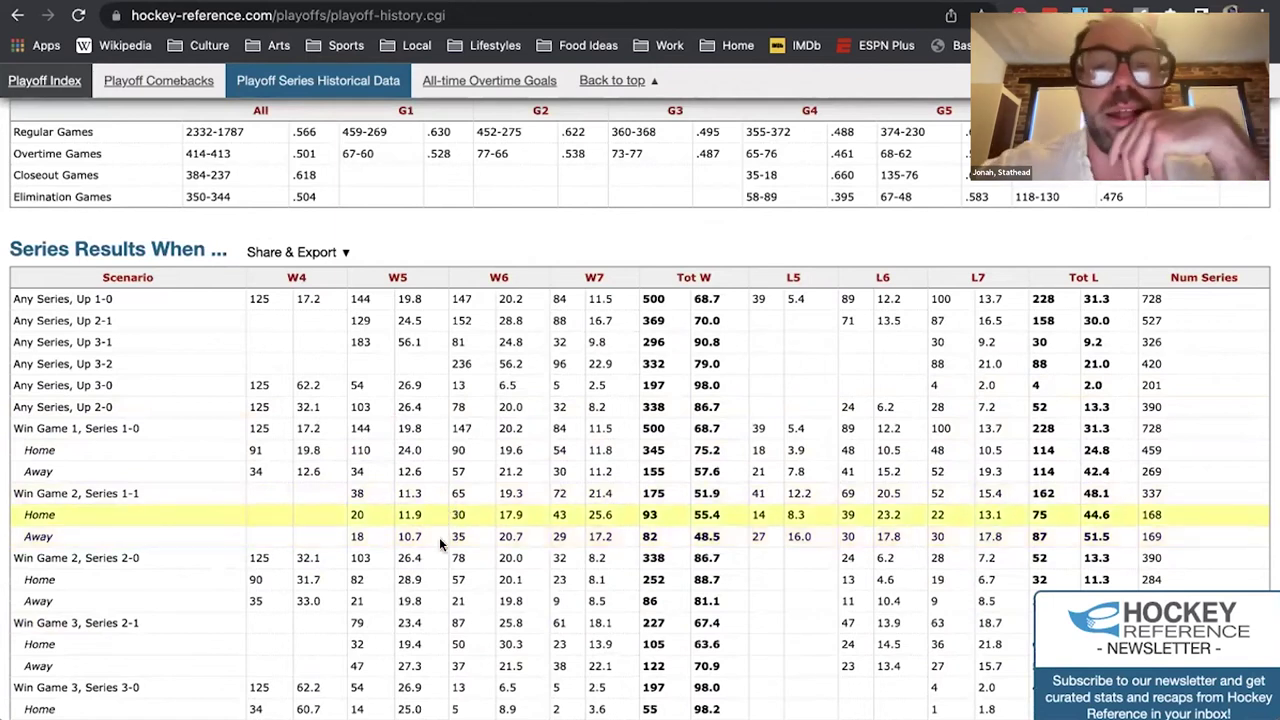
pyautogui.scroll(1, 688, 521)
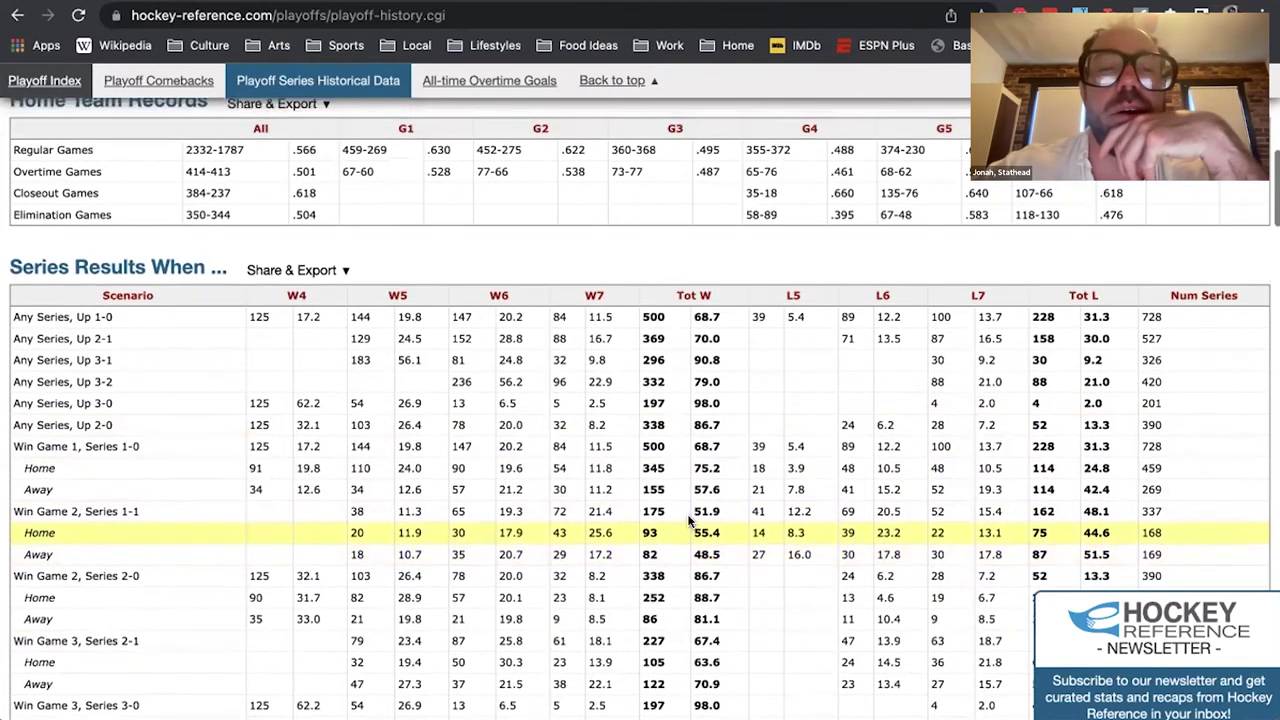
pyautogui.scroll(3, 688, 521)
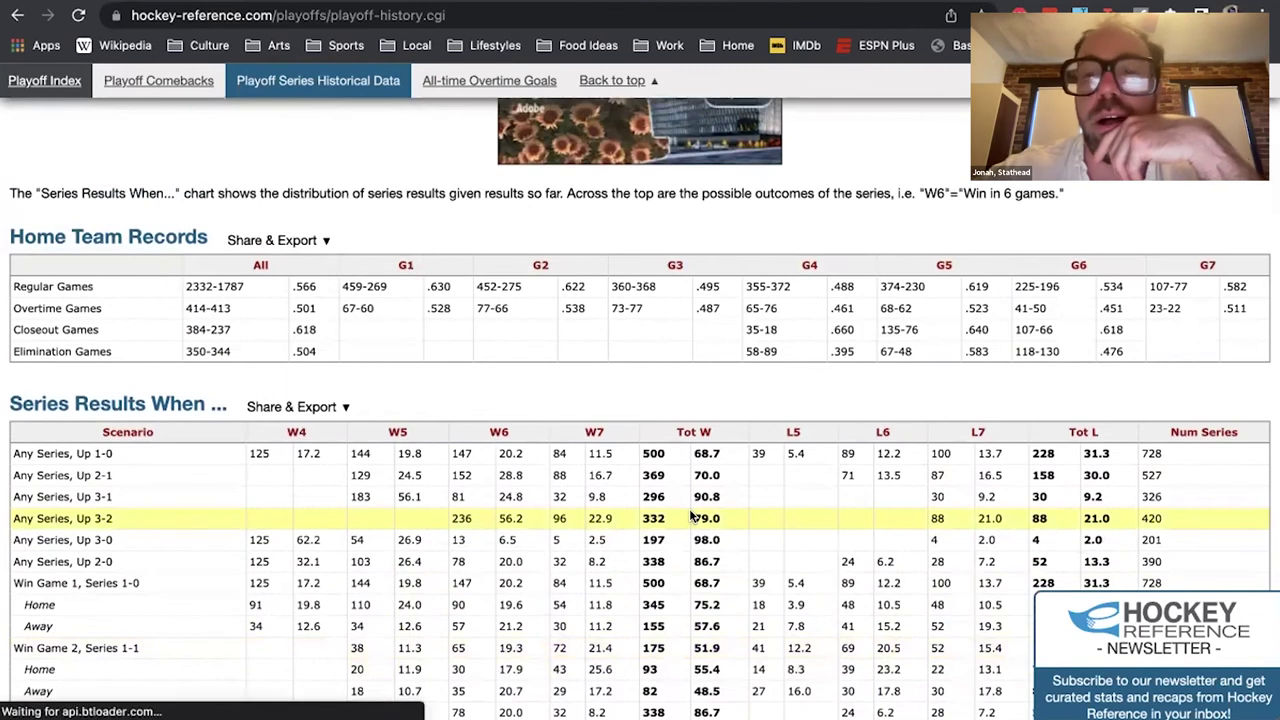
pyautogui.scroll(-5, 690, 515)
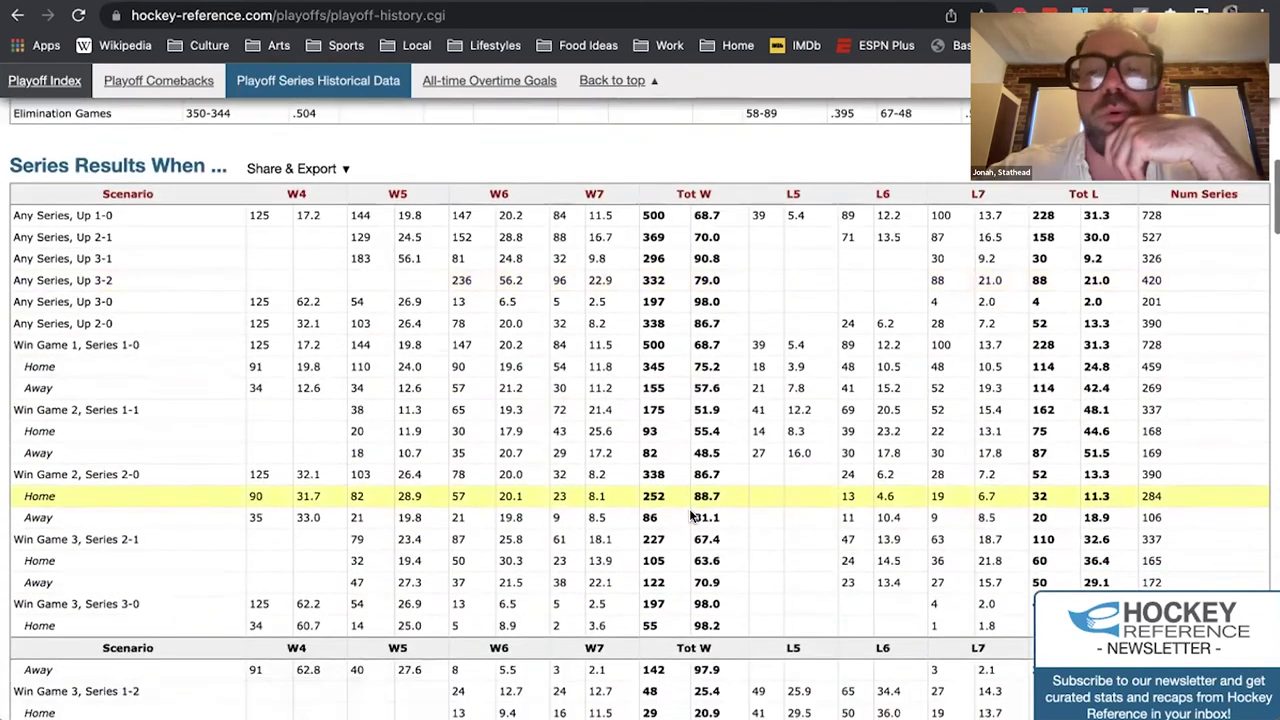
pyautogui.scroll(-10, 690, 515)
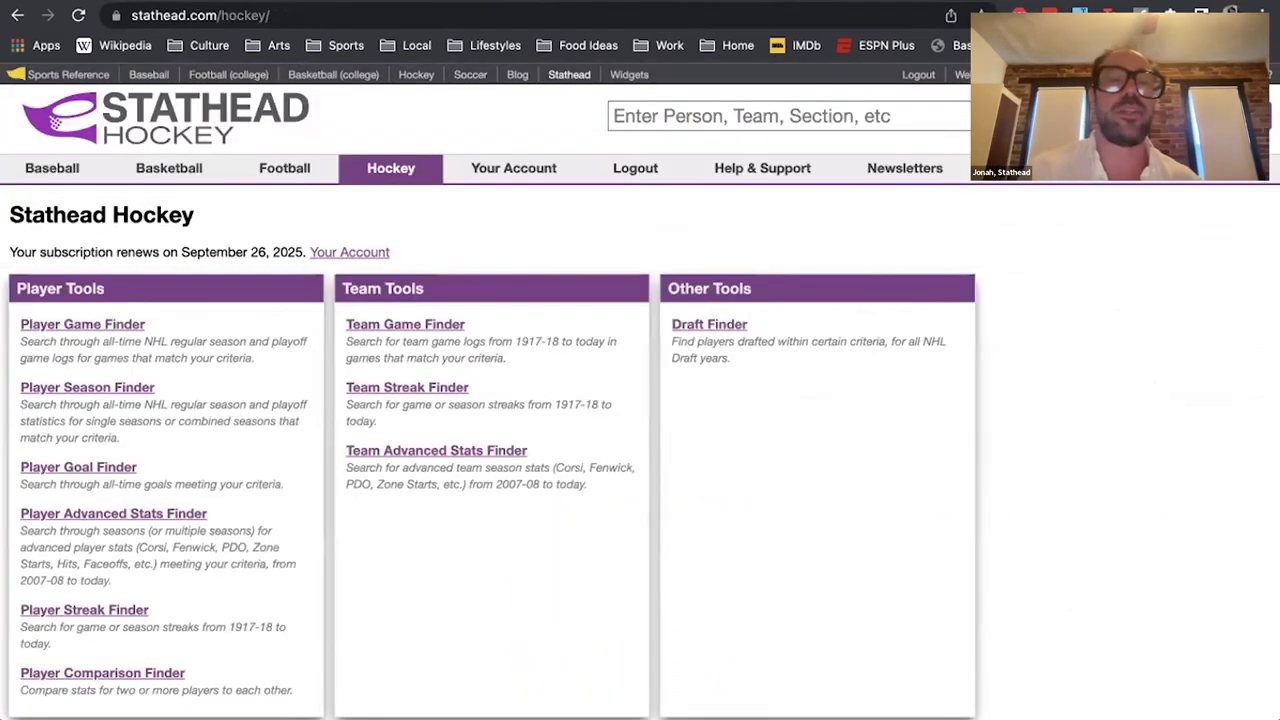
# Switch back to Stathead Hockey and open the Team Game Finder, going to its game filters
pyautogui.click(376, 330)
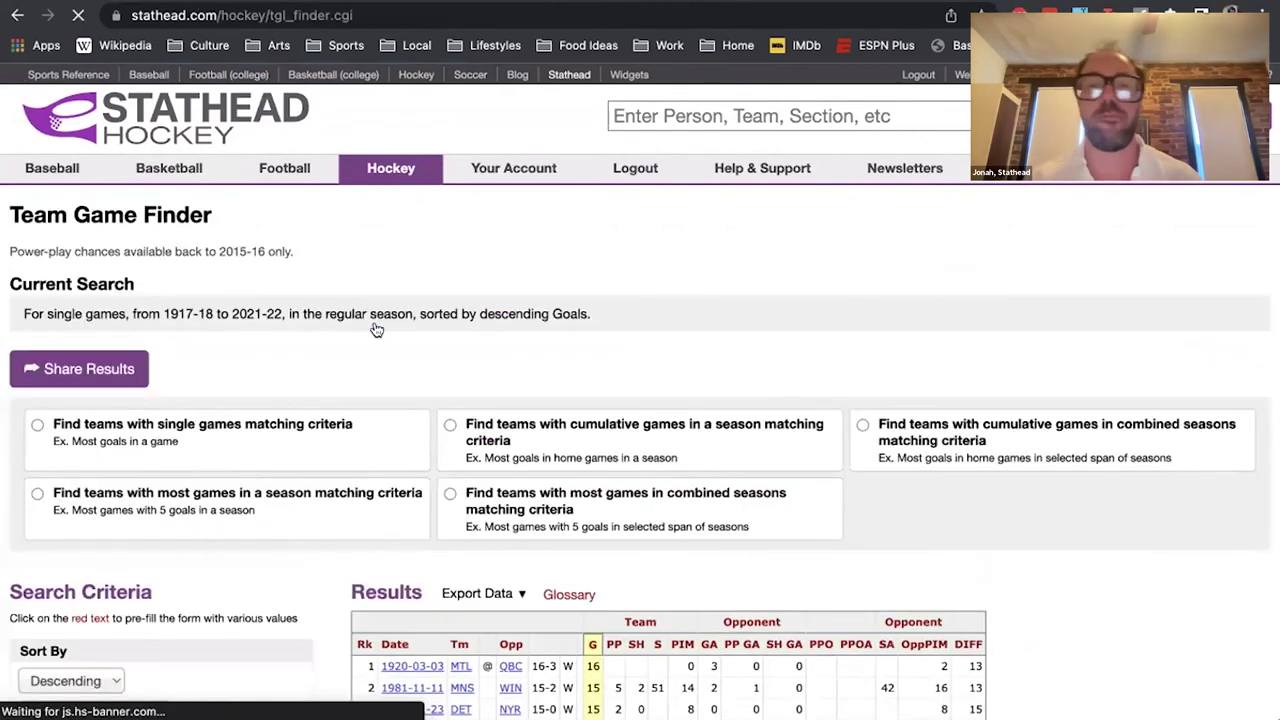
pyautogui.scroll(-1, 376, 330)
pyautogui.scroll(-10, 266, 414)
# Add a Game Location filter to the team game search and set it to Road
pyautogui.click(143, 254)
pyautogui.click(126, 320)
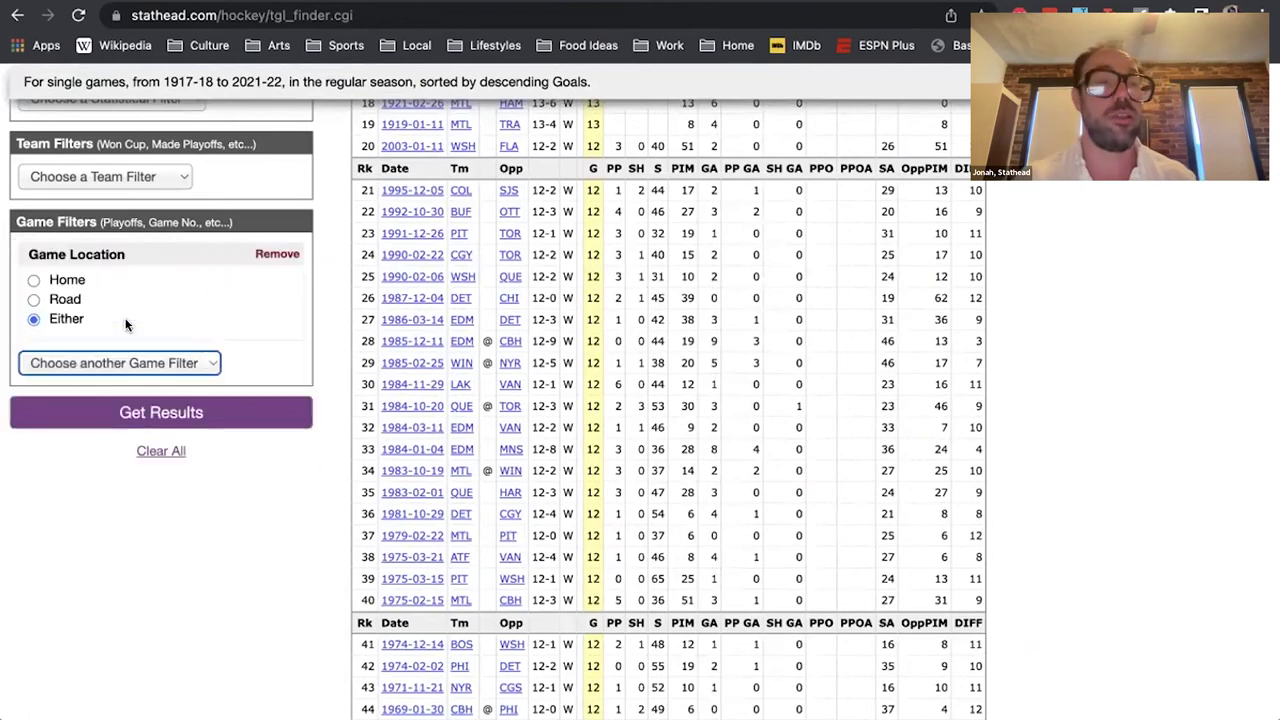
pyautogui.click(33, 299)
pyautogui.click(33, 280)
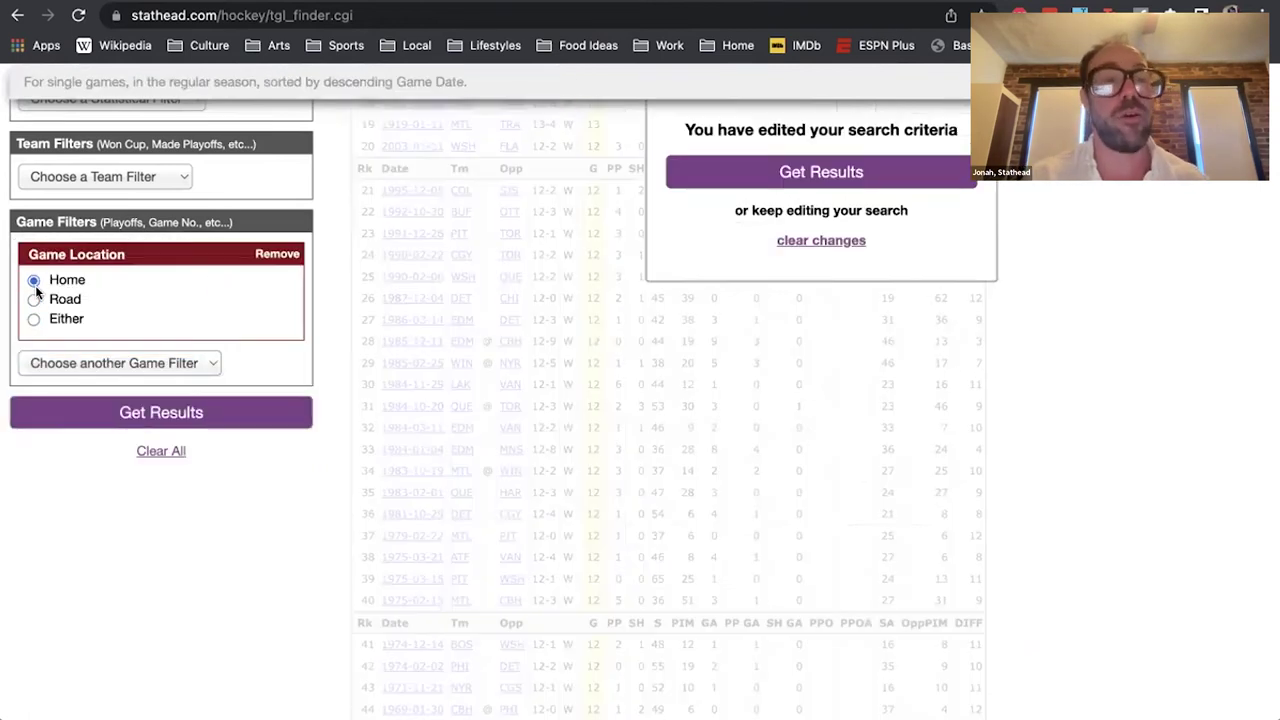
pyautogui.click(34, 318)
pyautogui.click(34, 299)
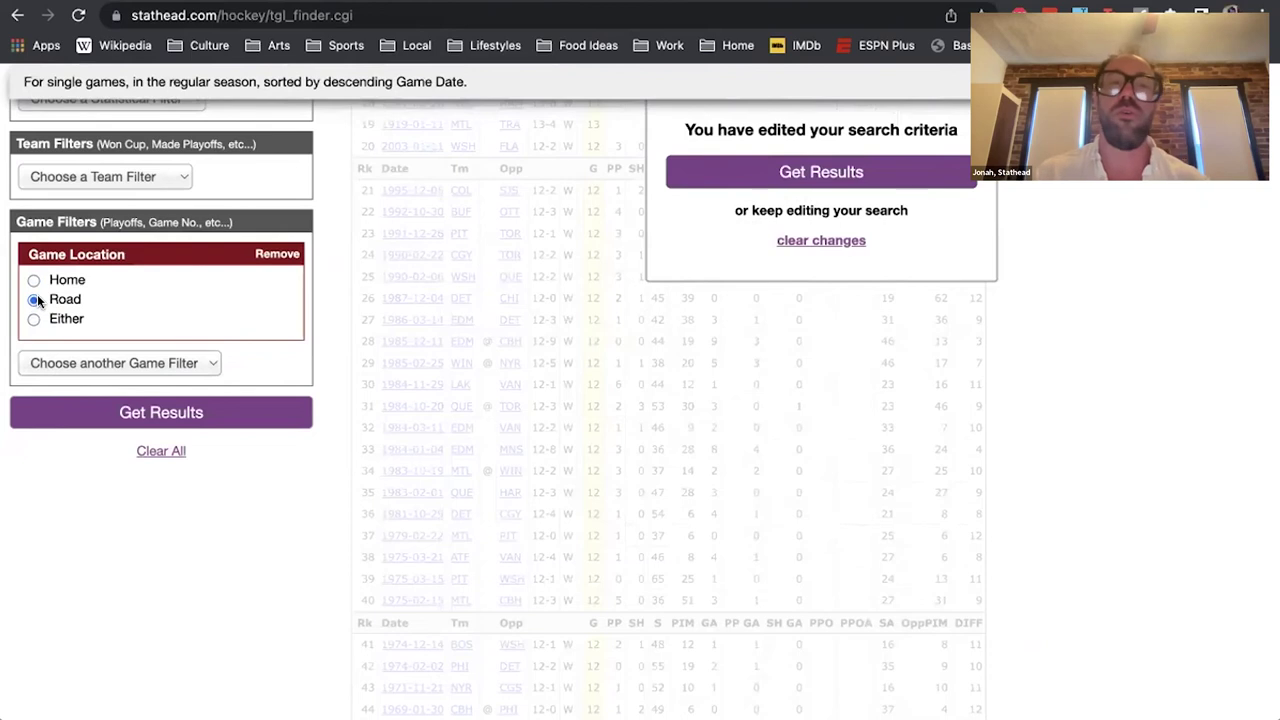
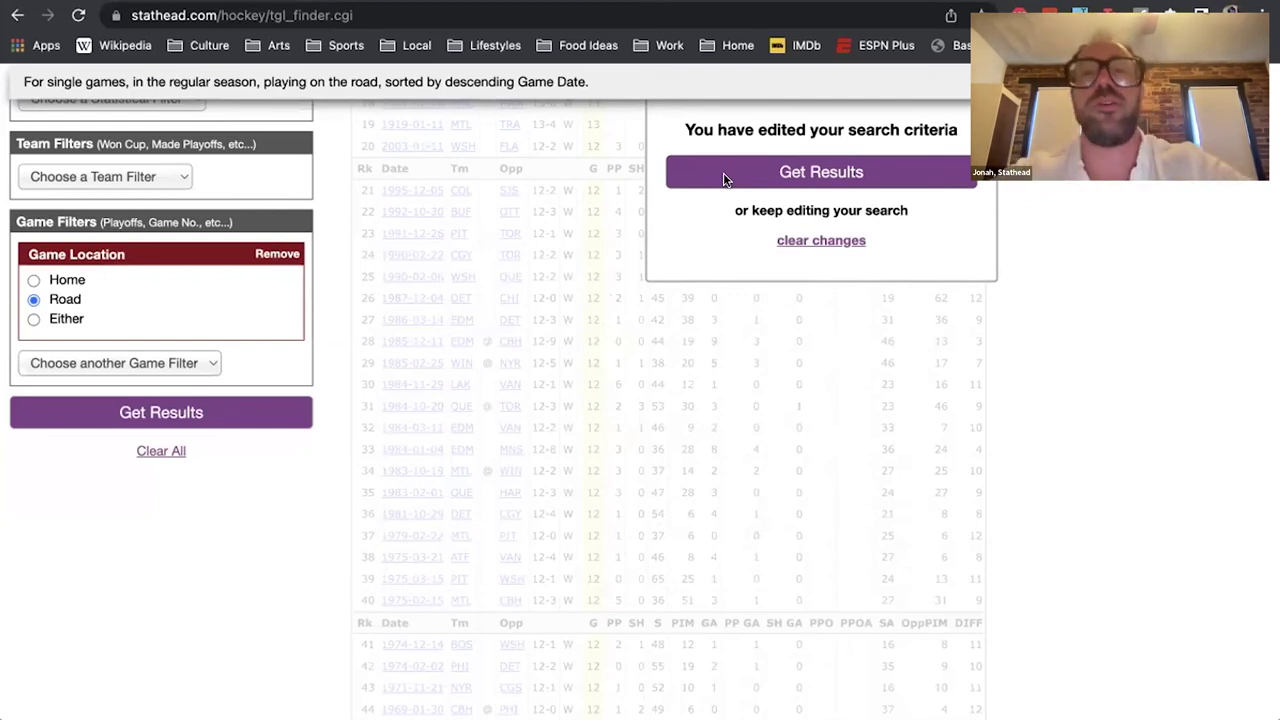
# Look over the search criteria and remove the Game Location filter
pyautogui.scroll(3, 494, 296)
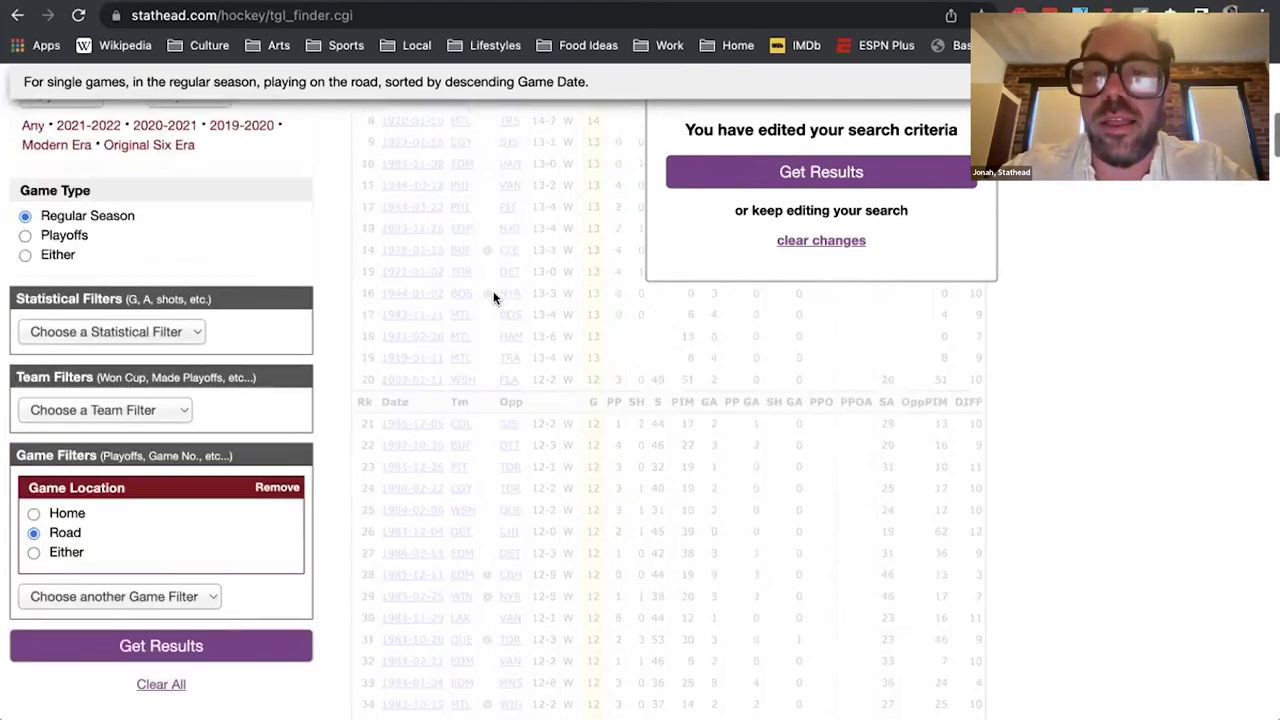
pyautogui.scroll(3, 494, 296)
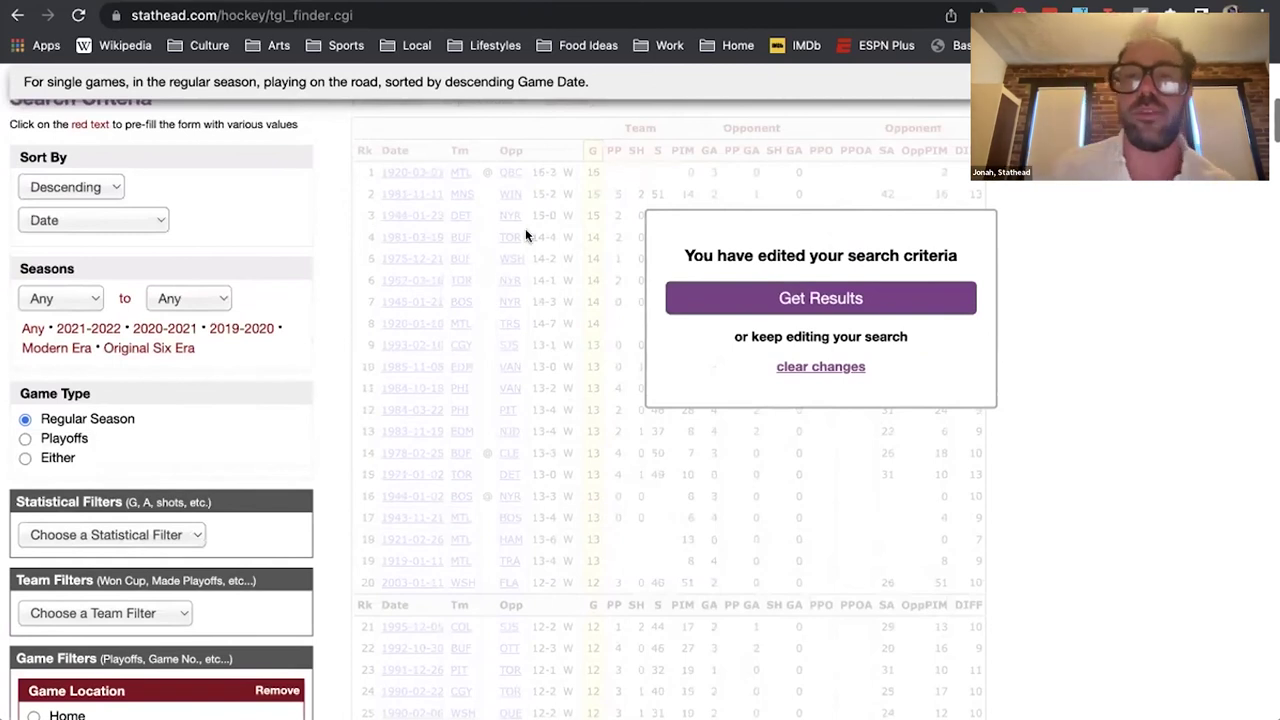
pyautogui.scroll(2, 527, 235)
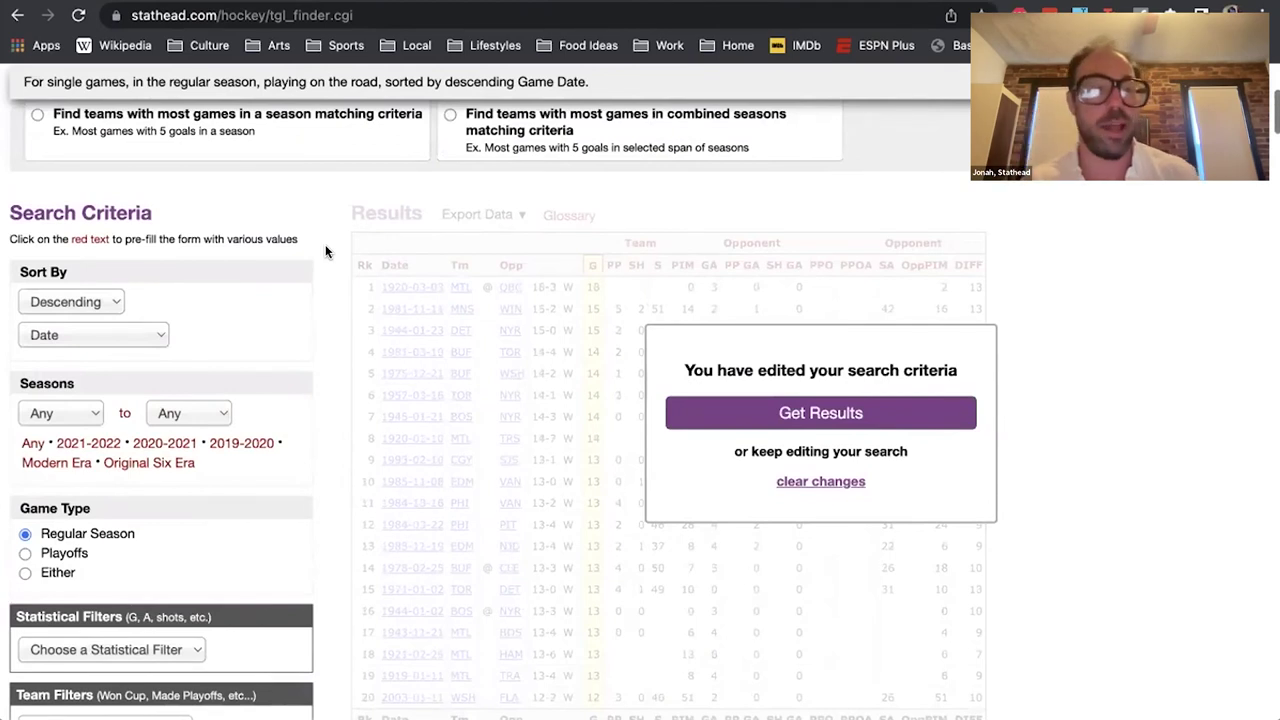
pyautogui.scroll(-2, 325, 251)
pyautogui.scroll(-4, 325, 251)
pyautogui.click(62, 511)
pyautogui.click(276, 447)
# Add a Team filter and set it to Minnesota Wild
pyautogui.click(140, 369)
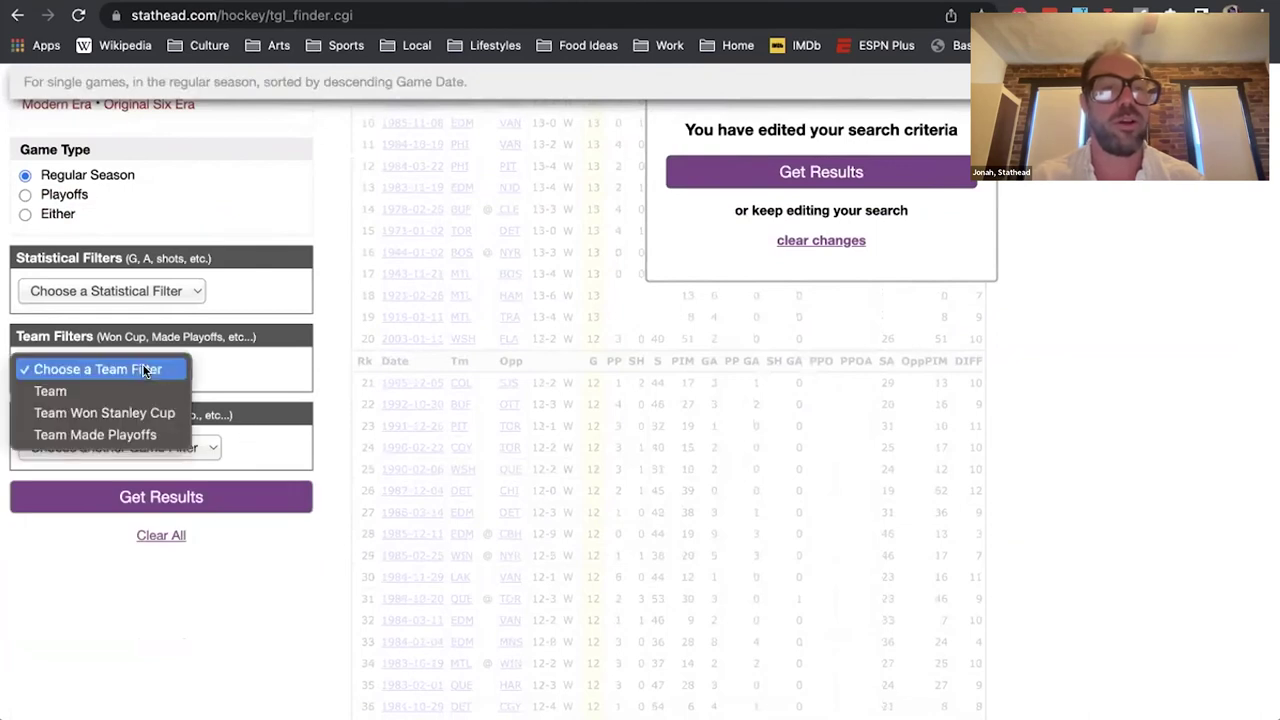
pyautogui.click(137, 390)
pyautogui.click(146, 396)
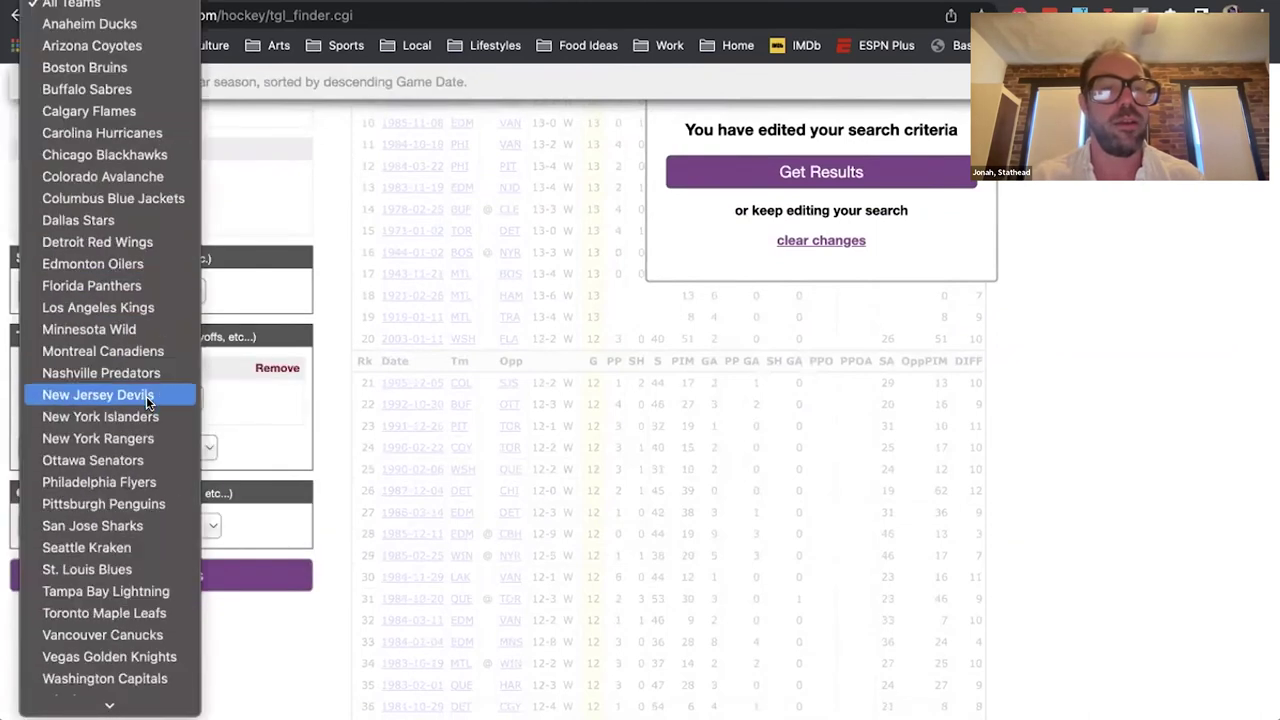
pyautogui.click(137, 331)
# Set the game type to Playoffs for the single-game search and get the list of the team's playoff games
pyautogui.scroll(7, 137, 332)
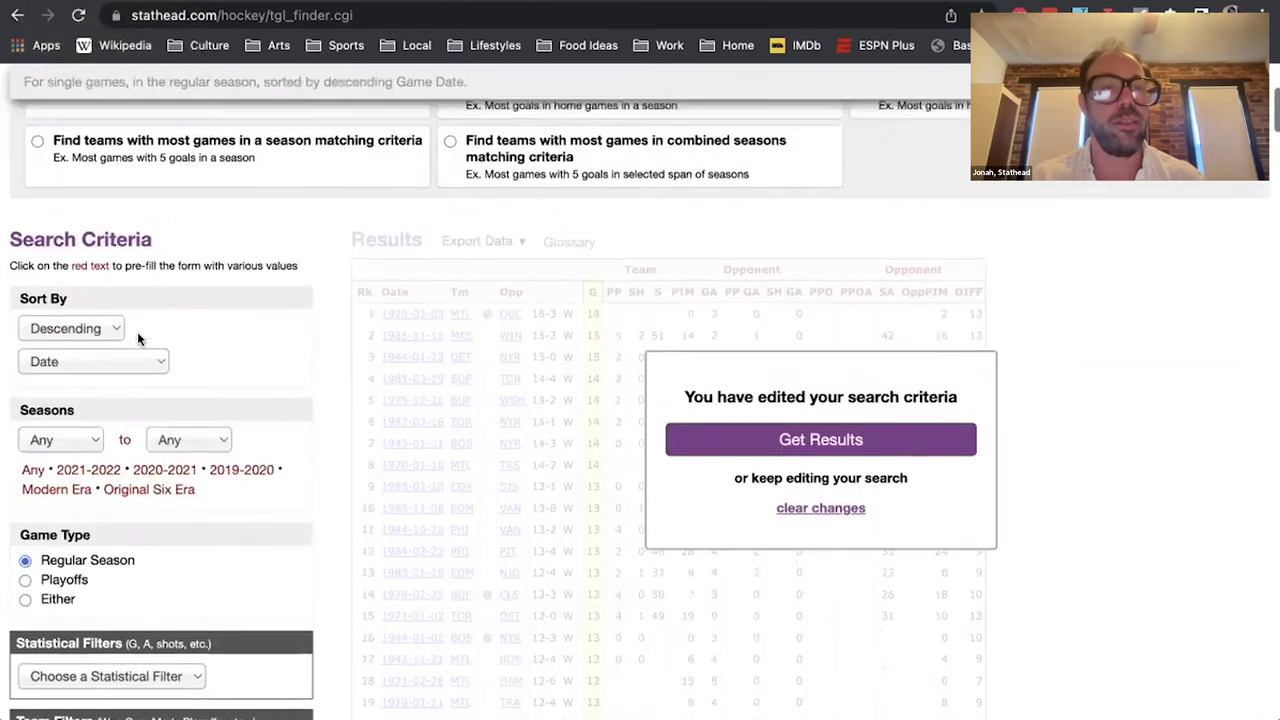
pyautogui.click(207, 392)
pyautogui.scroll(-3, 207, 396)
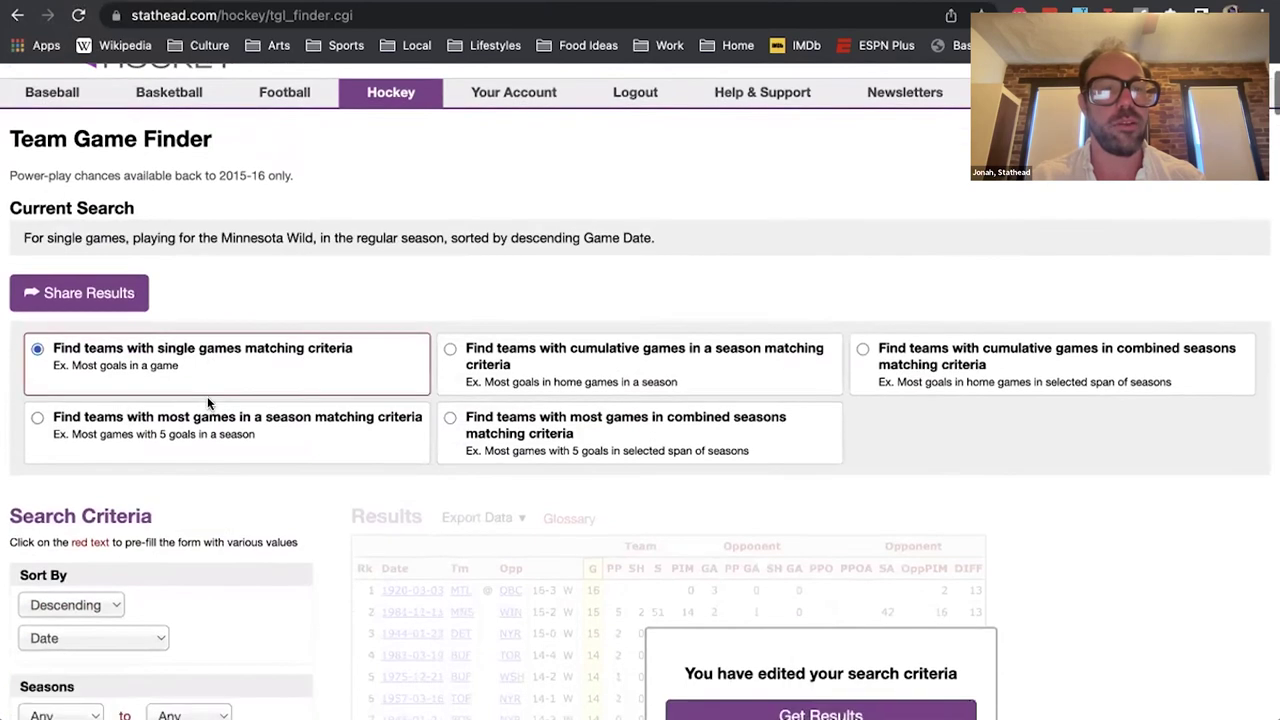
pyautogui.scroll(3, 228, 183)
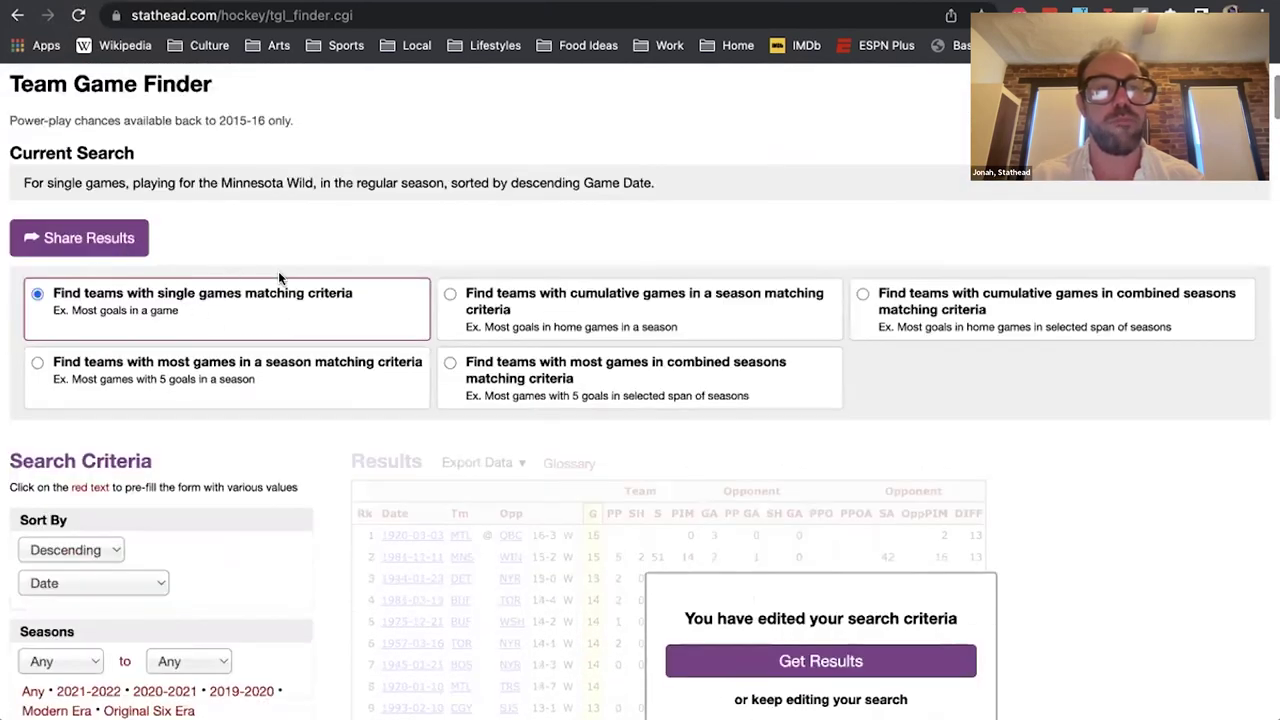
pyautogui.scroll(-5, 500, 428)
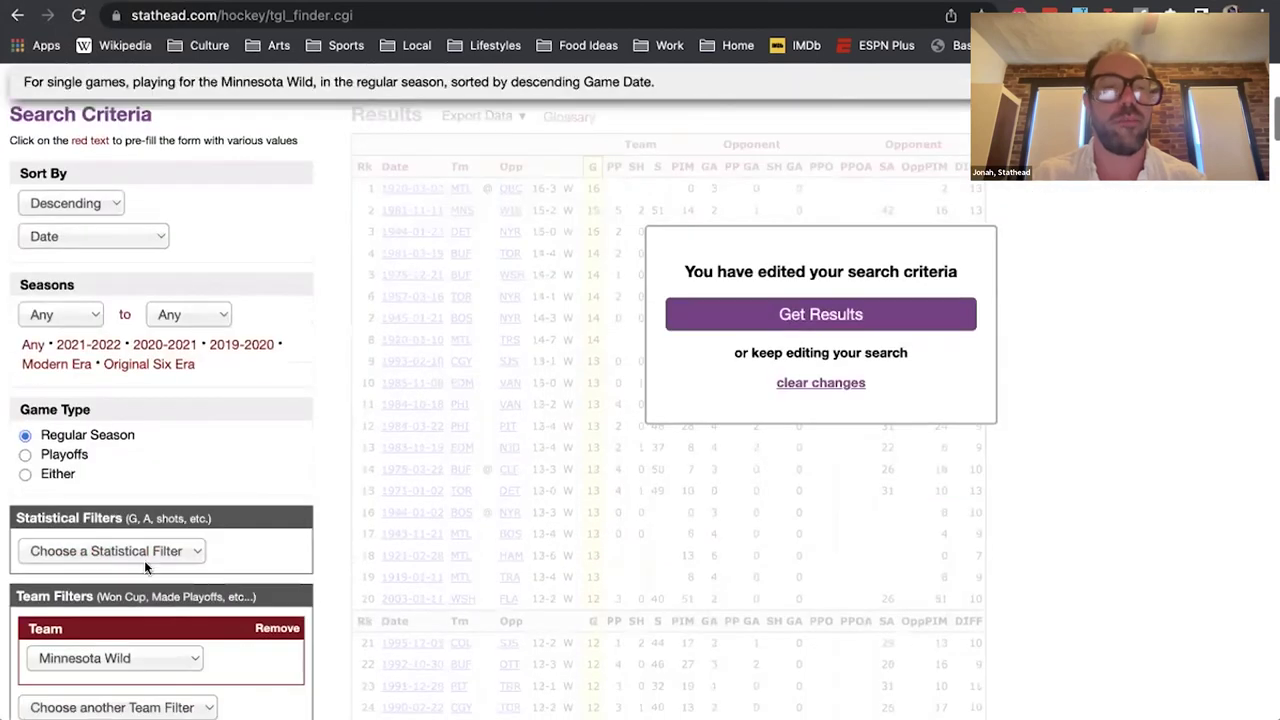
pyautogui.click(64, 456)
pyautogui.scroll(3, 563, 491)
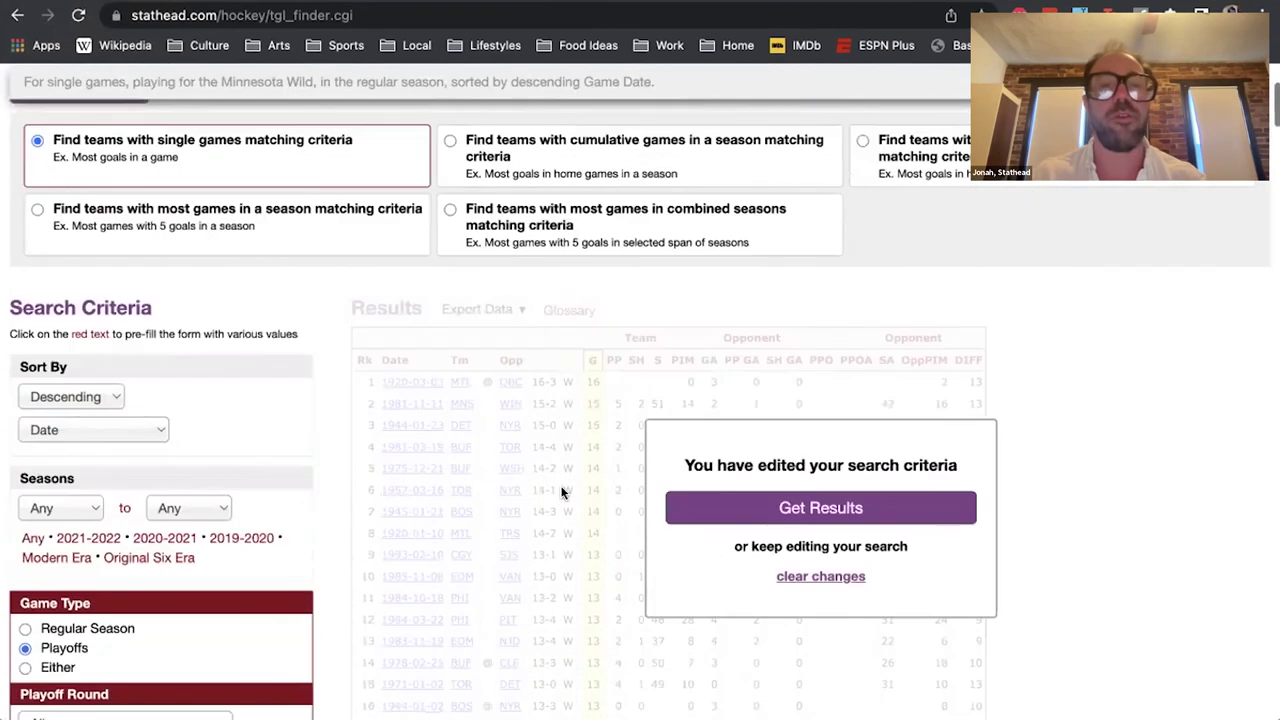
pyautogui.click(738, 507)
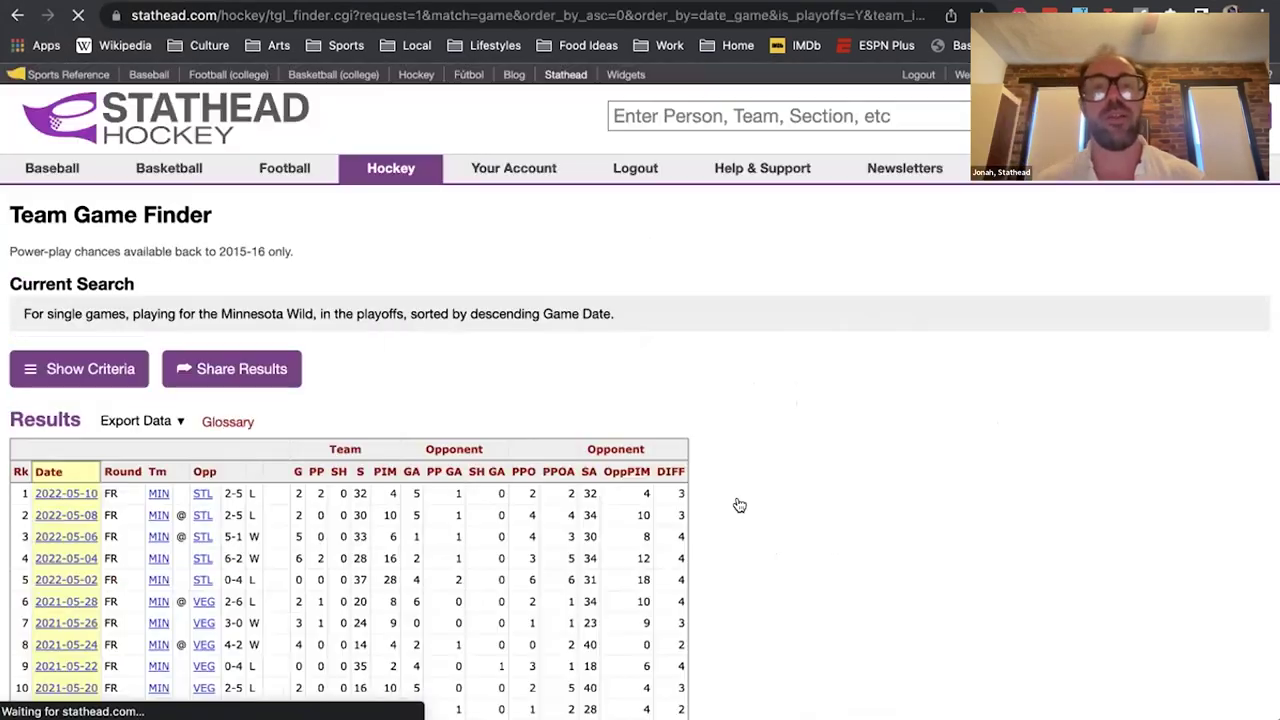
pyautogui.scroll(-2, 282, 396)
pyautogui.click(282, 402)
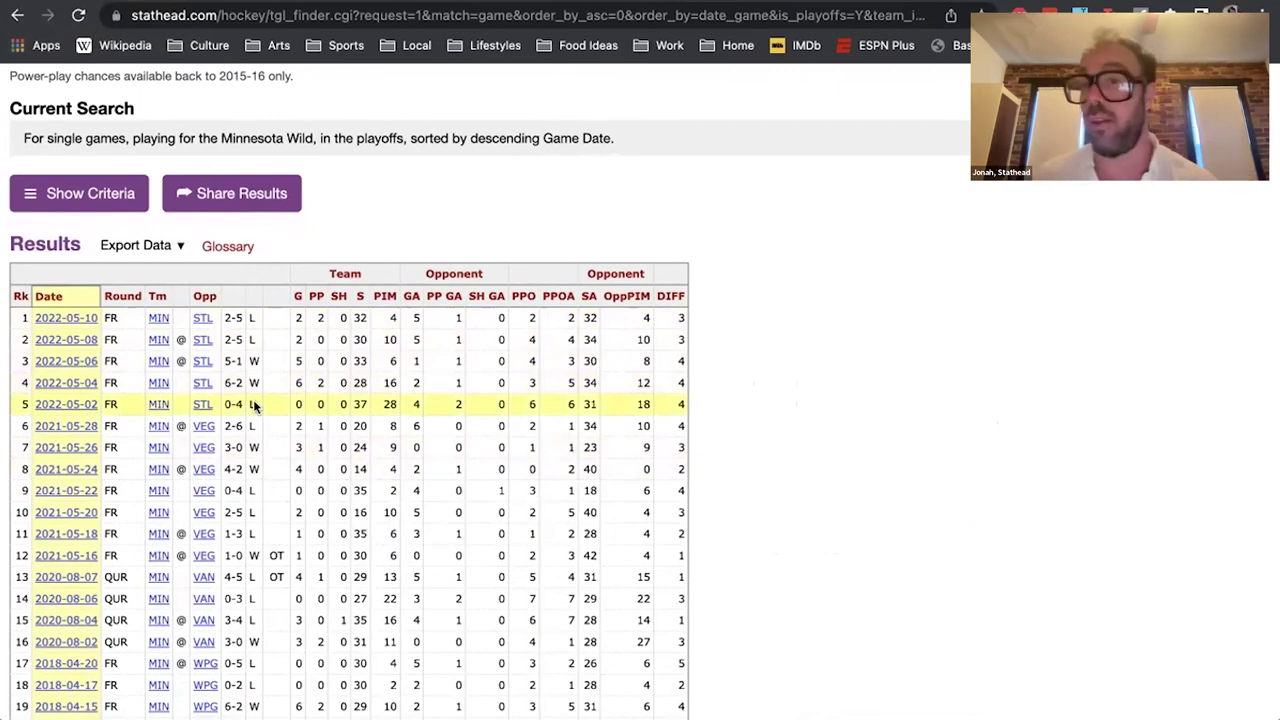
pyautogui.scroll(-3, 255, 405)
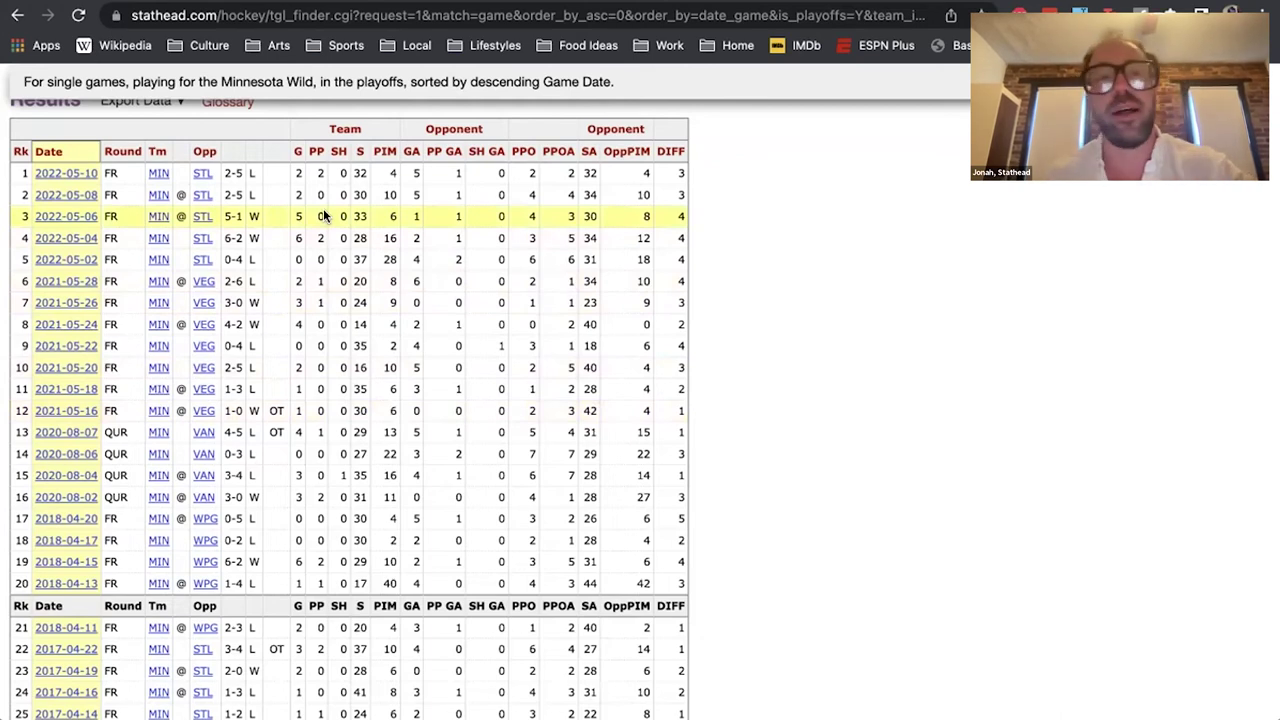
# Switch the Minnesota Wild playoff results table to the Modify, Export & Share Table mode
pyautogui.scroll(1, 323, 216)
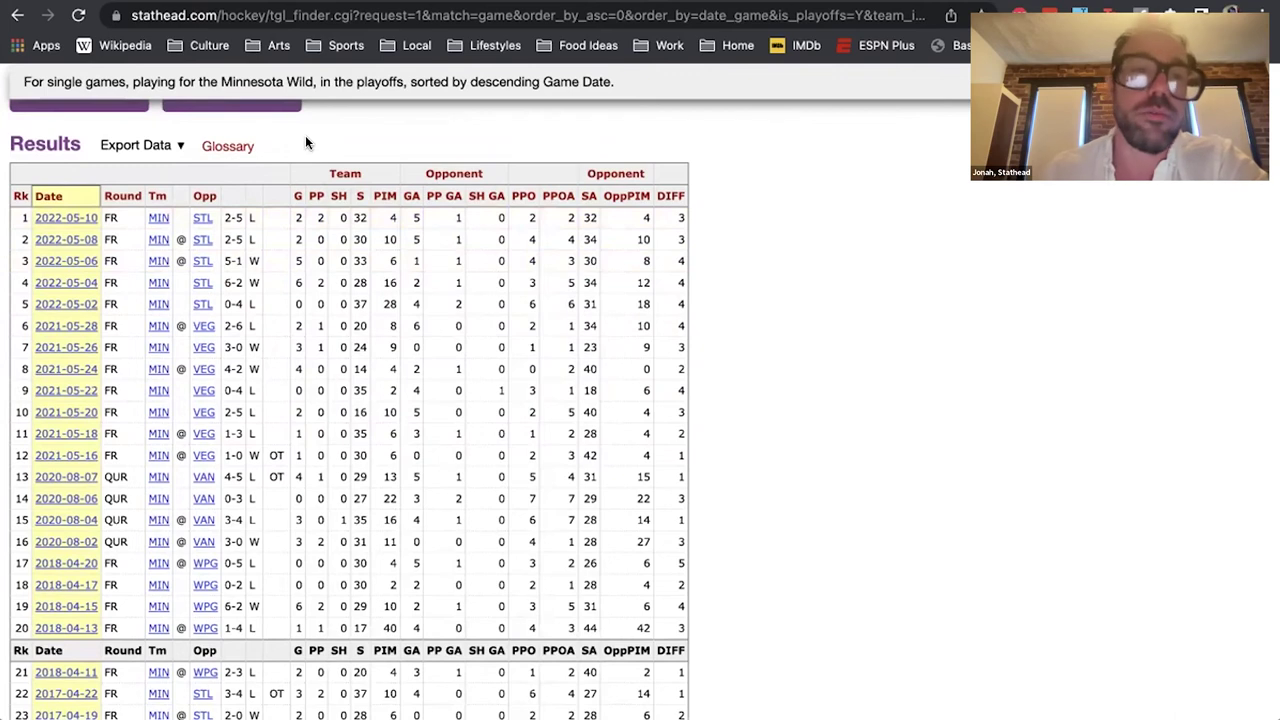
pyautogui.scroll(1, 271, 132)
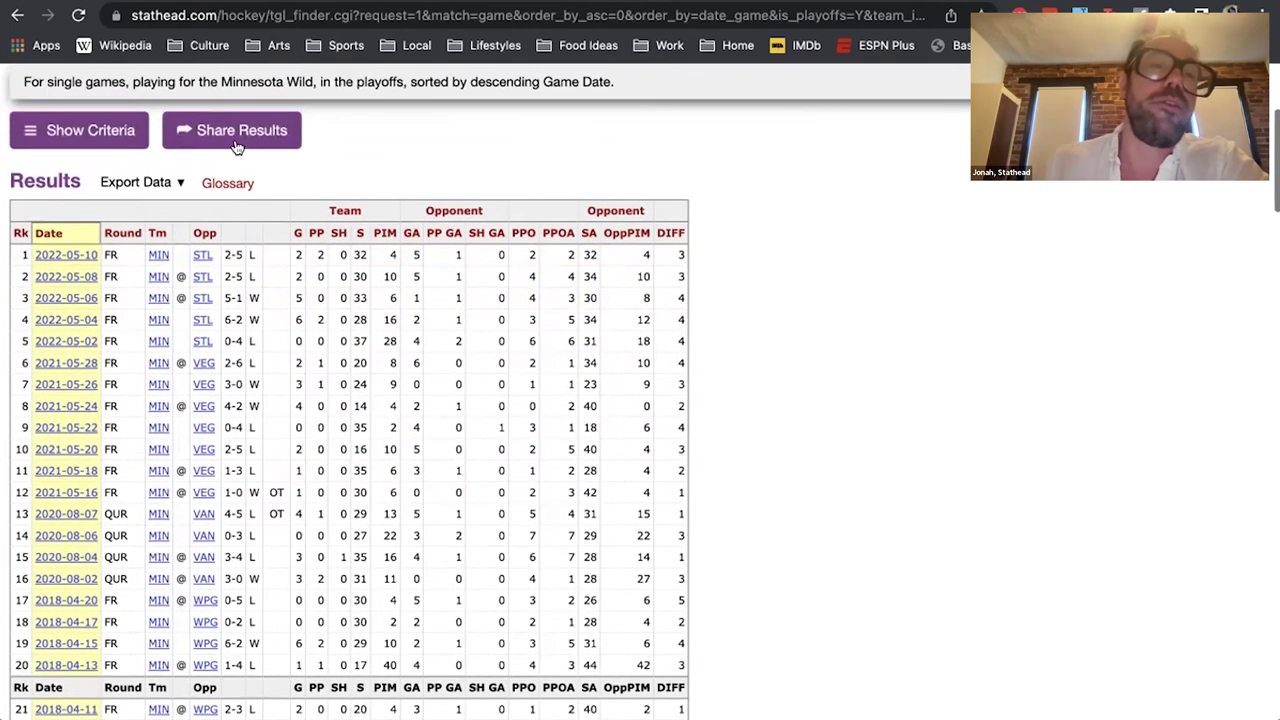
pyautogui.click(136, 181)
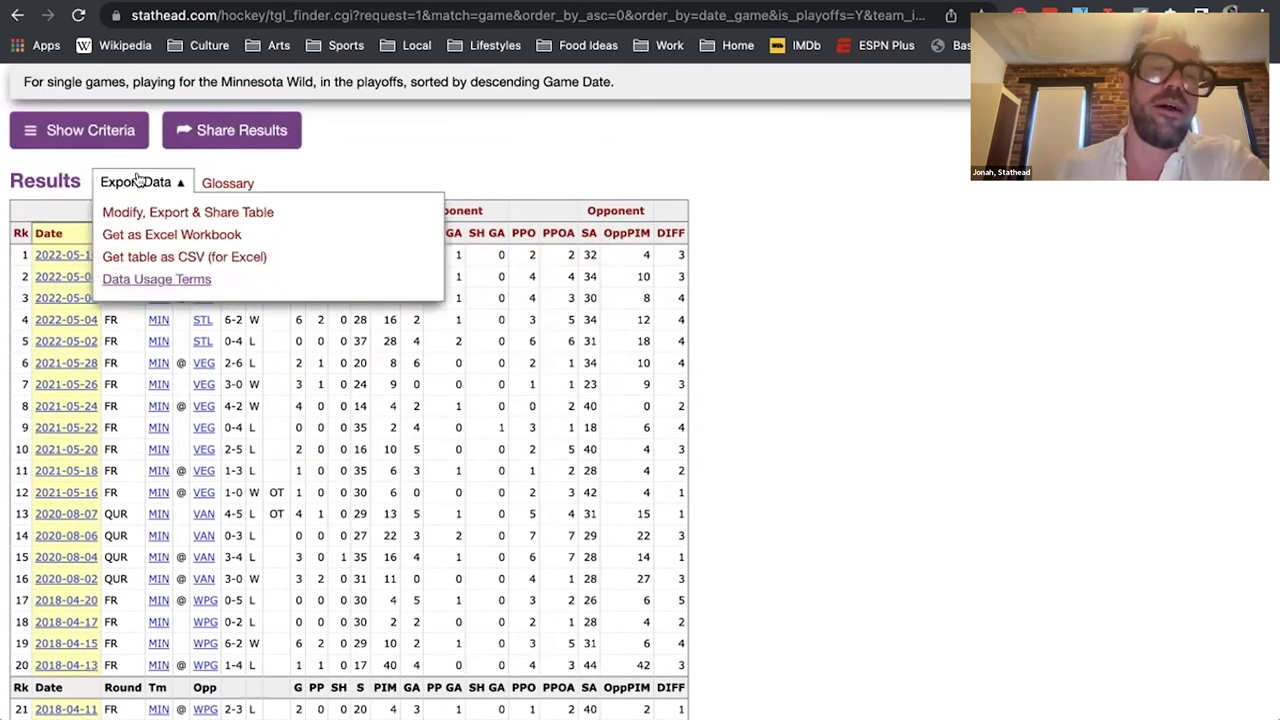
pyautogui.moveTo(155, 183)
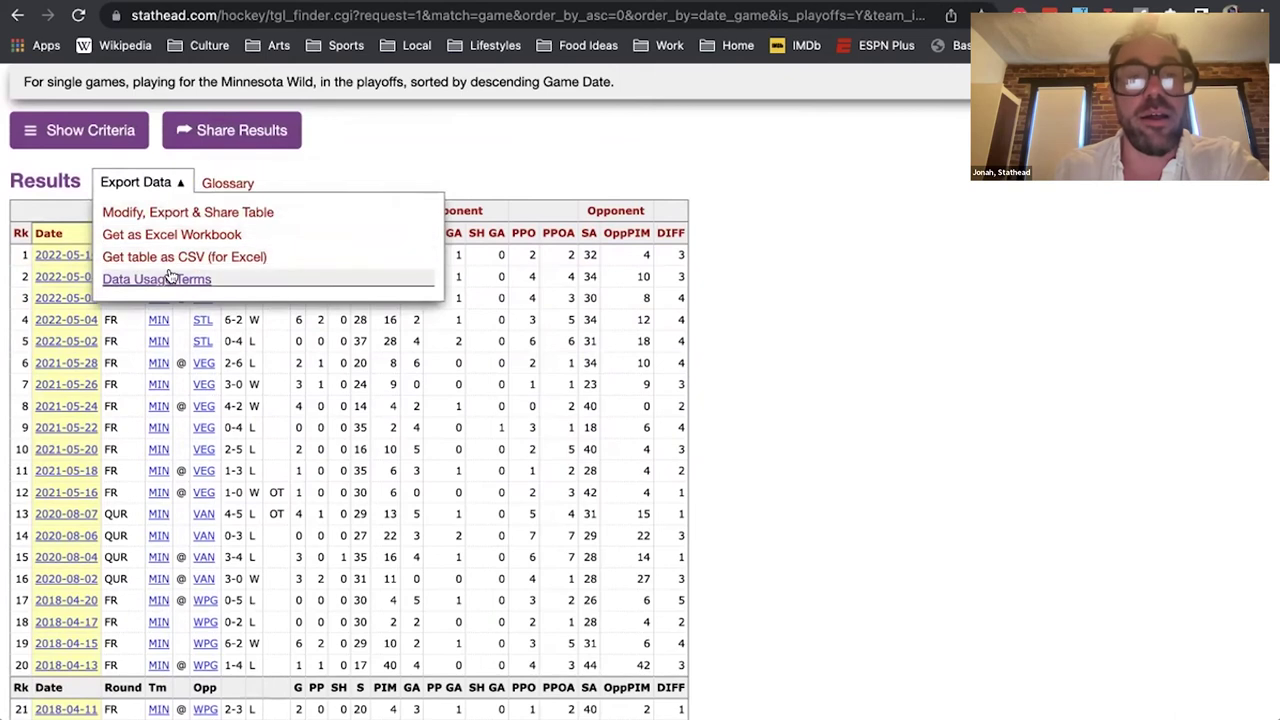
pyautogui.click(172, 214)
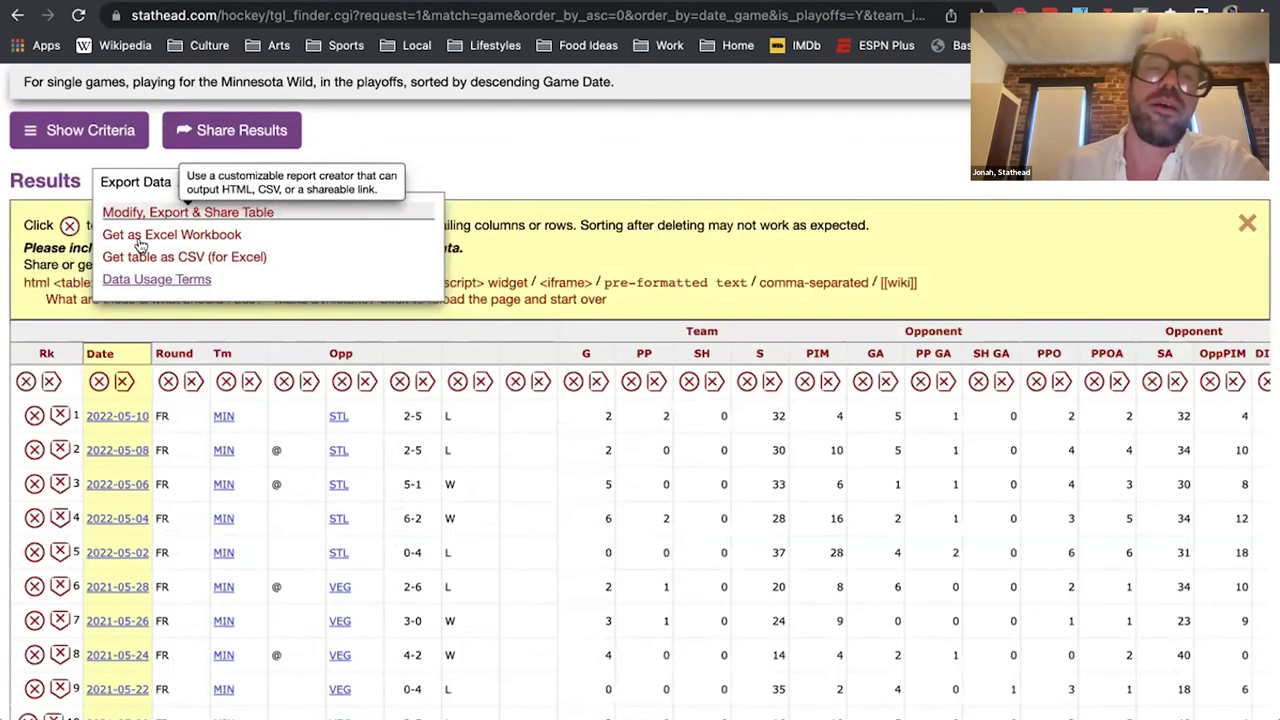
# Delete the 2022-05-08 game row and the unlabeled home/away, win/loss and overtime columns from the table
pyautogui.click(33, 450)
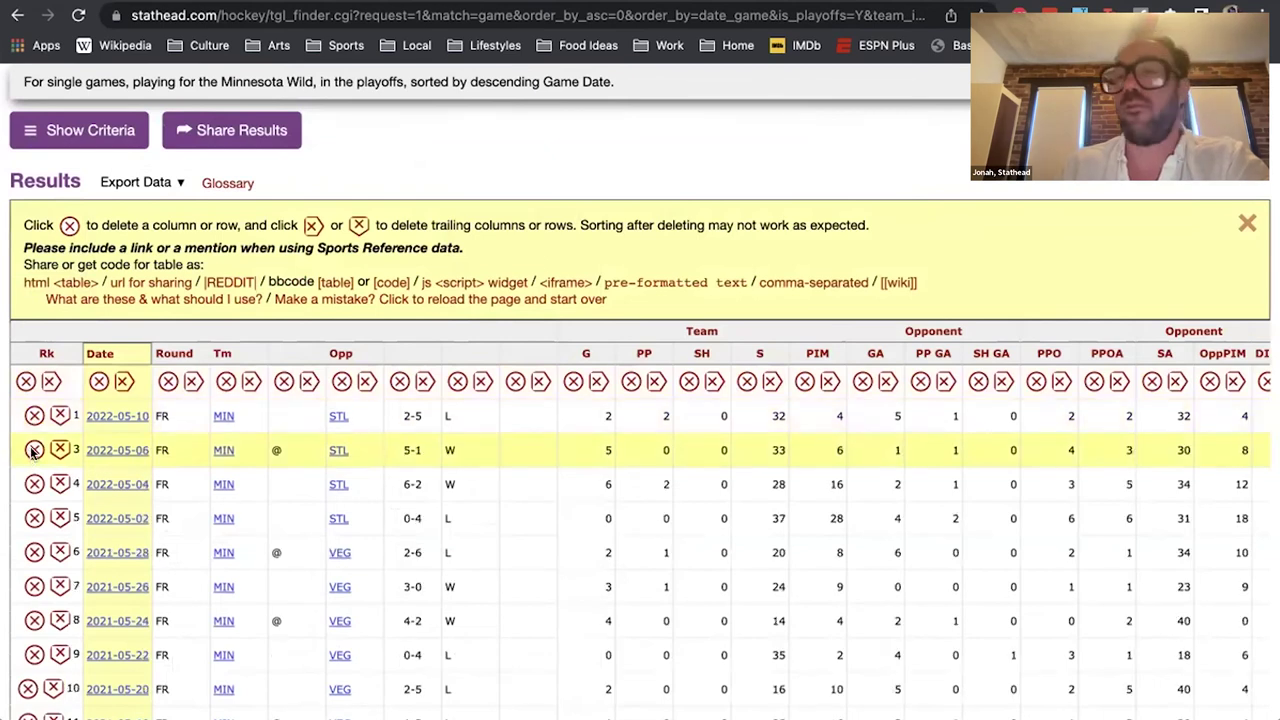
pyautogui.click(284, 381)
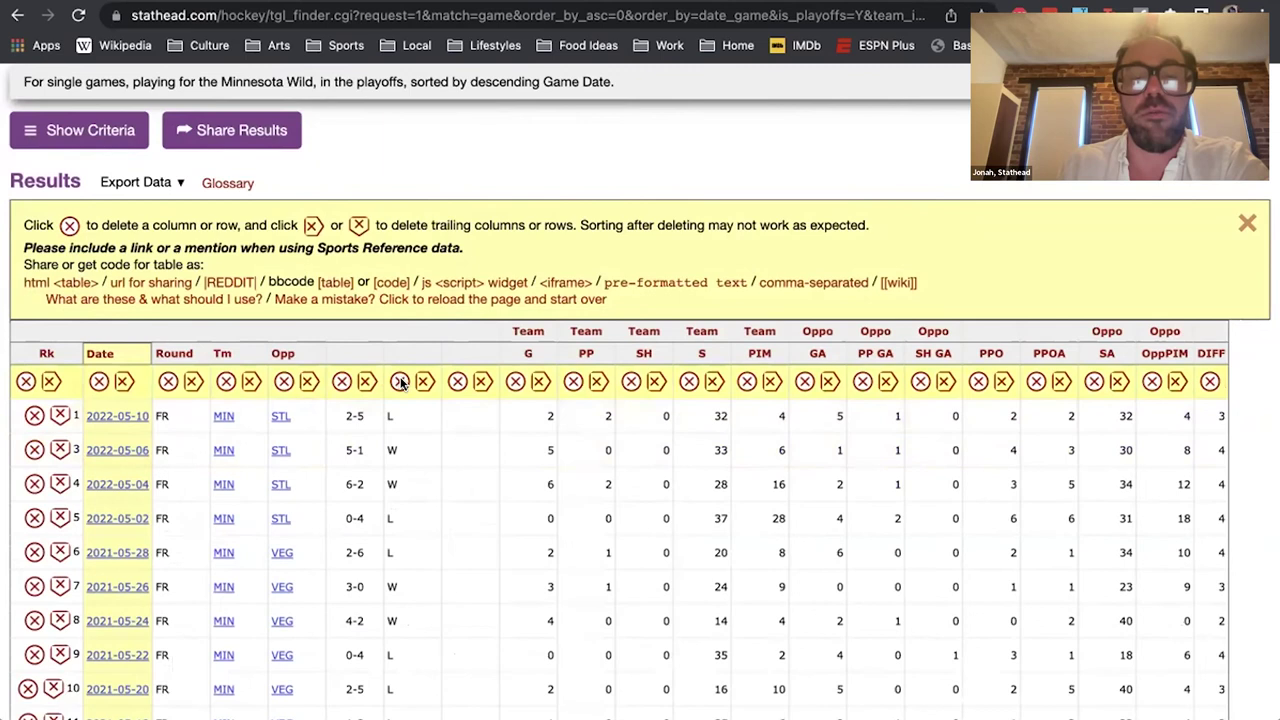
pyautogui.click(400, 383)
pyautogui.click(400, 383)
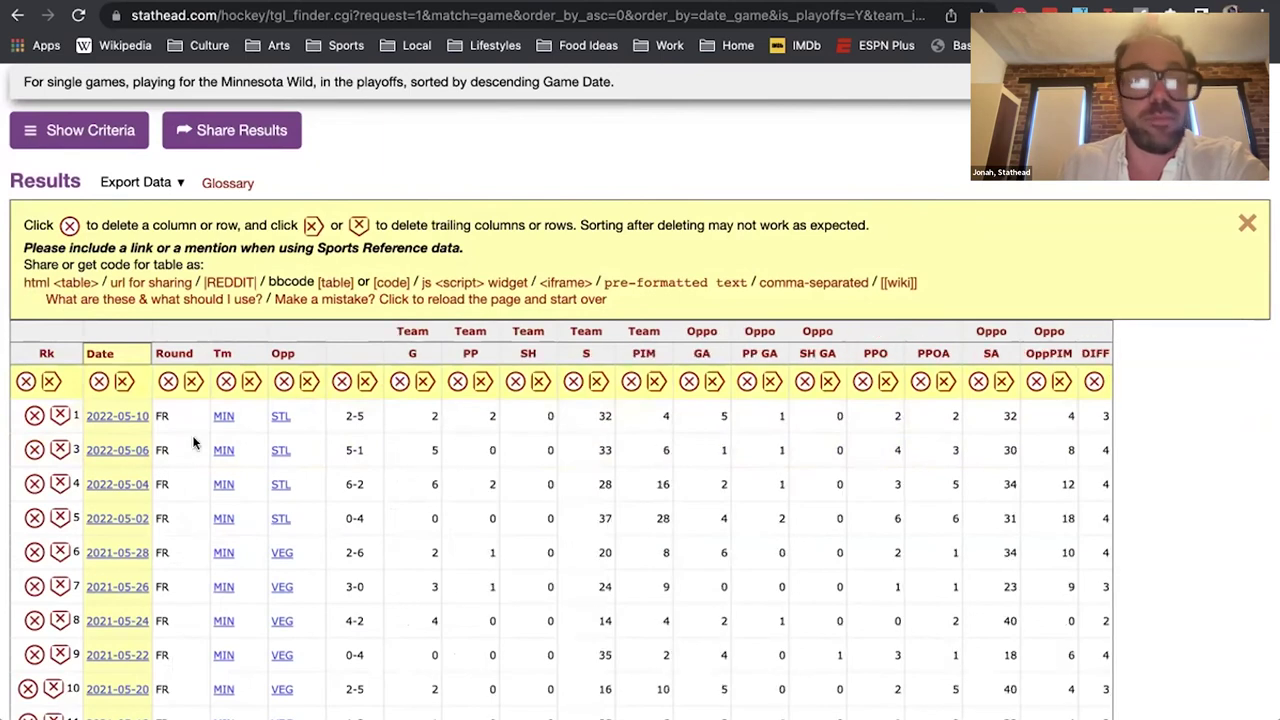
# Delete the 2021-05-28 game row, the team G column and all columns after the team PP column
pyautogui.click(33, 552)
pyautogui.click(399, 382)
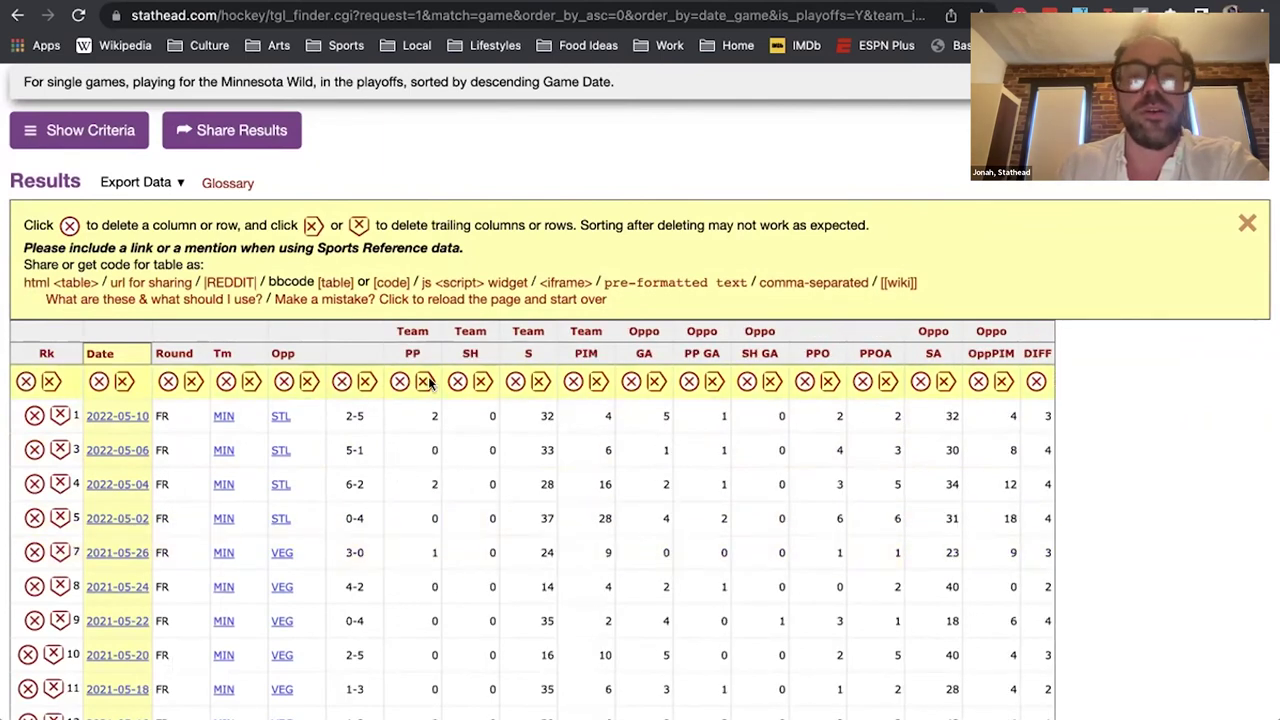
pyautogui.click(425, 381)
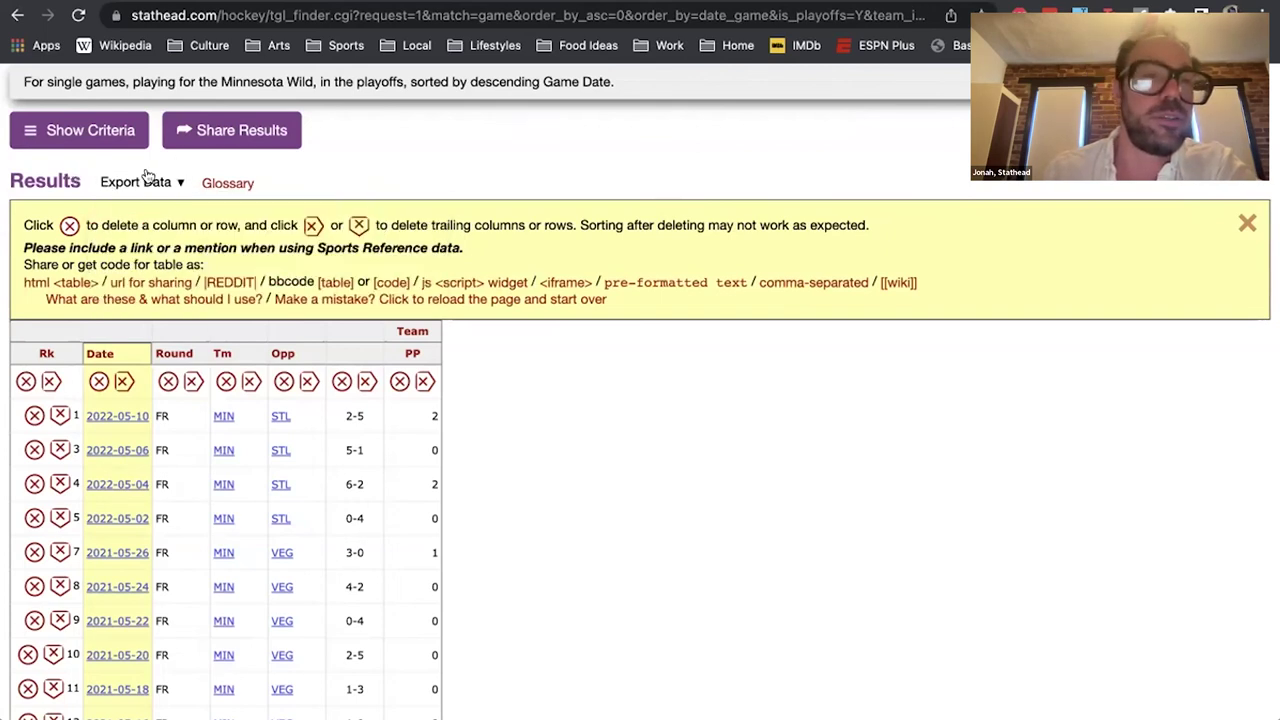
# Export the trimmed table as an Excel workbook and dismiss the browser's download notice
pyautogui.moveTo(165, 182)
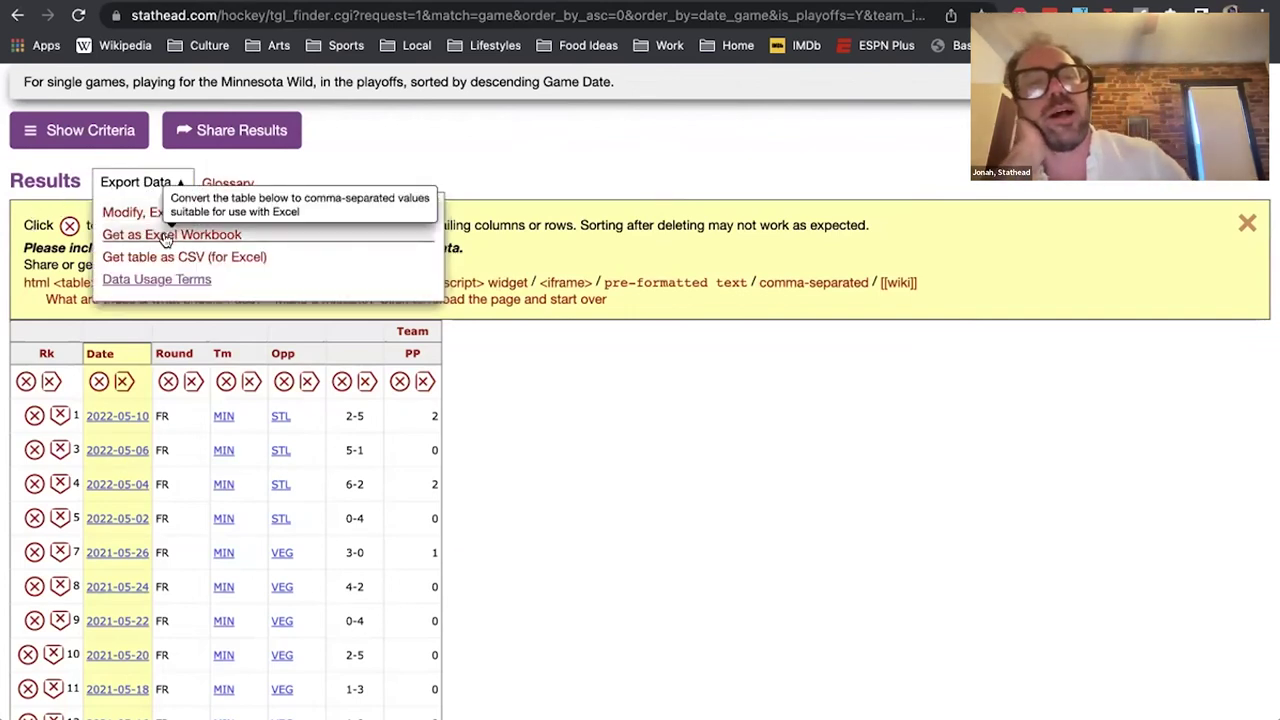
pyautogui.click(165, 236)
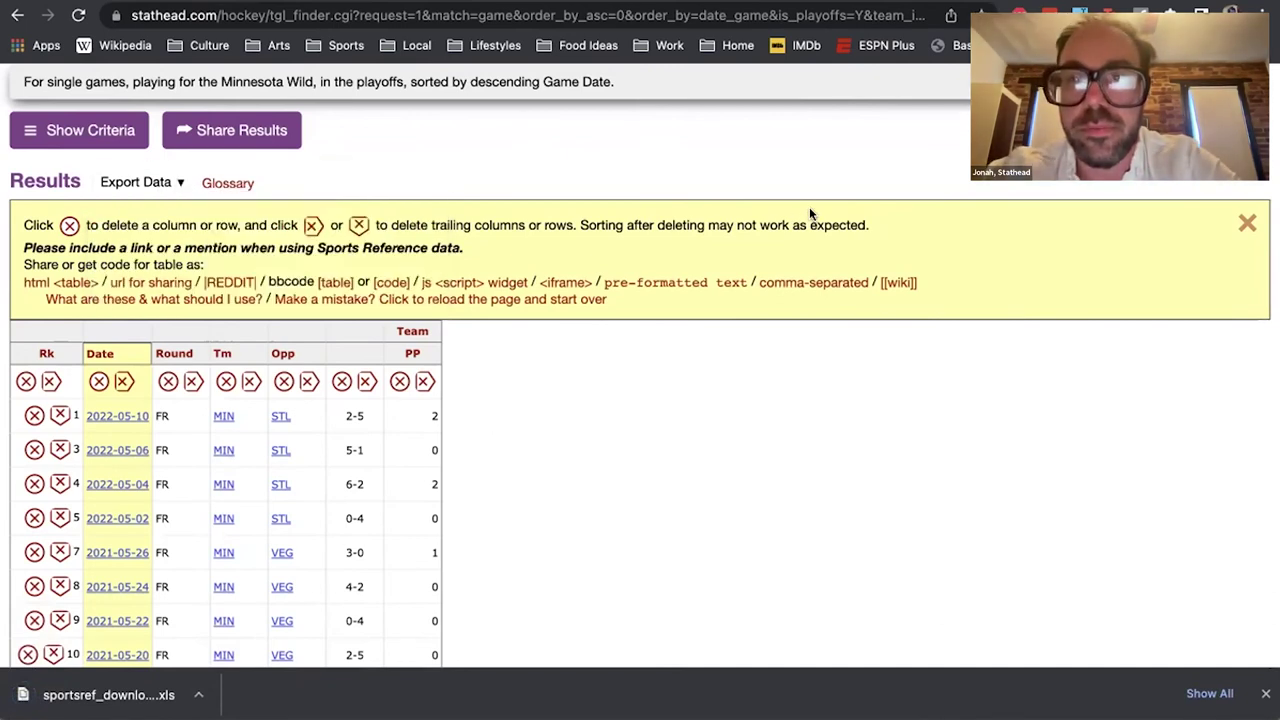
pyautogui.click(1265, 695)
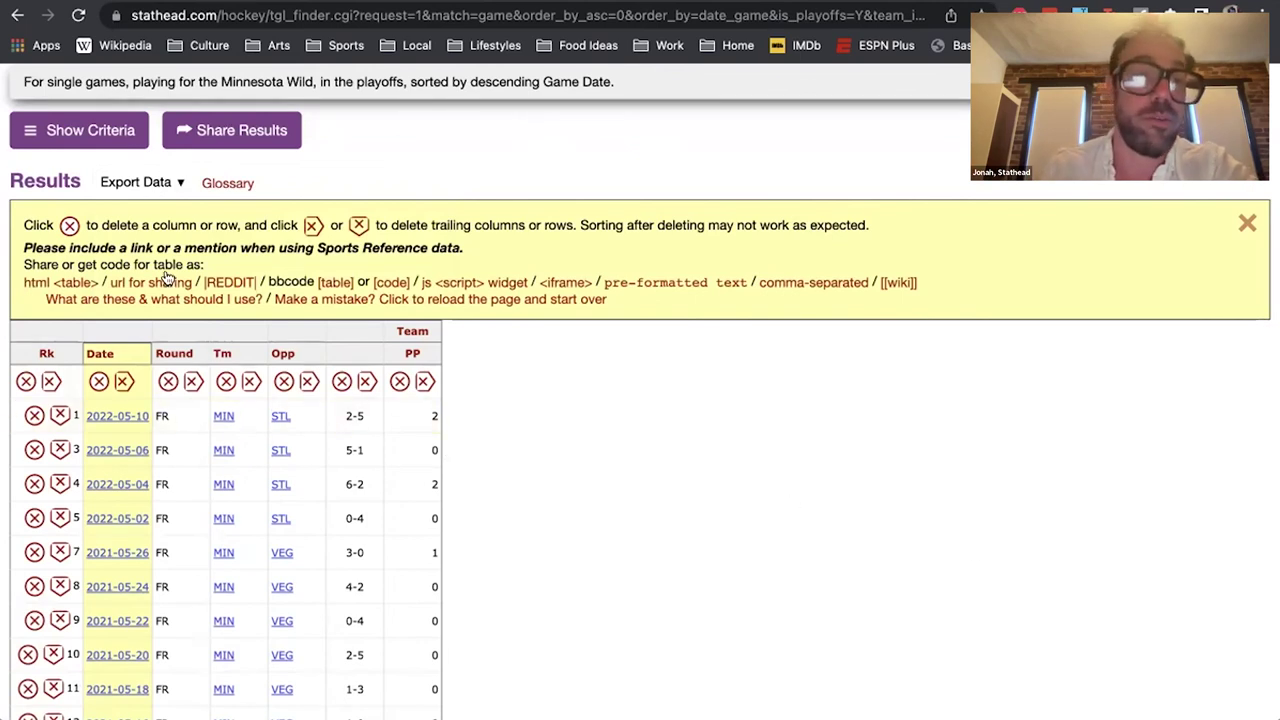
# Convert the trimmed table to CSV for Excel and look through the comma-separated rows
pyautogui.moveTo(122, 188)
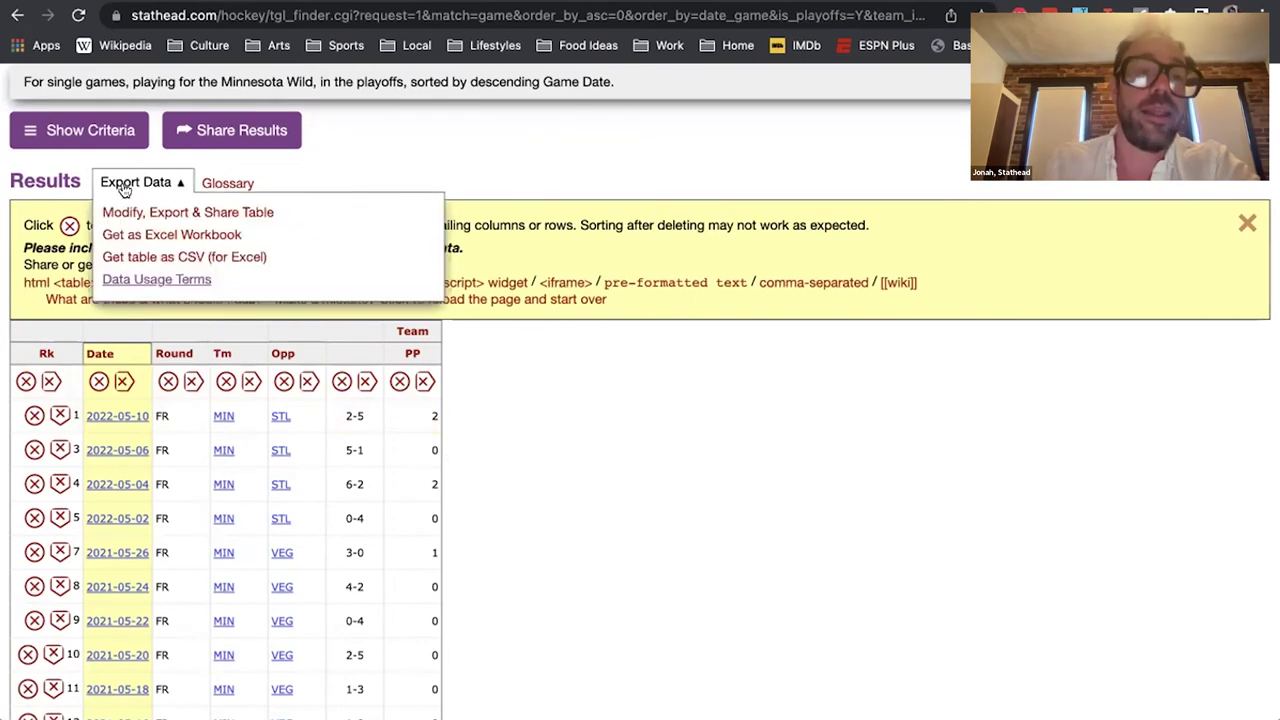
pyautogui.click(128, 257)
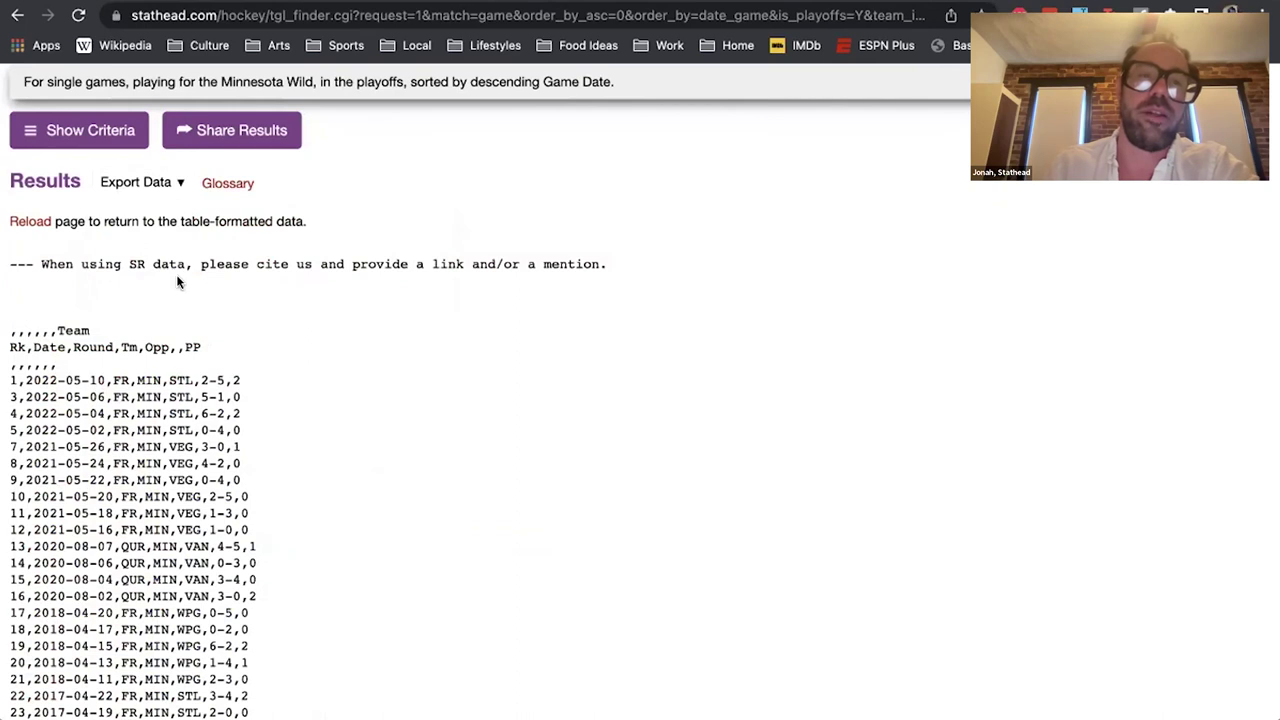
pyautogui.scroll(-15, 251, 412)
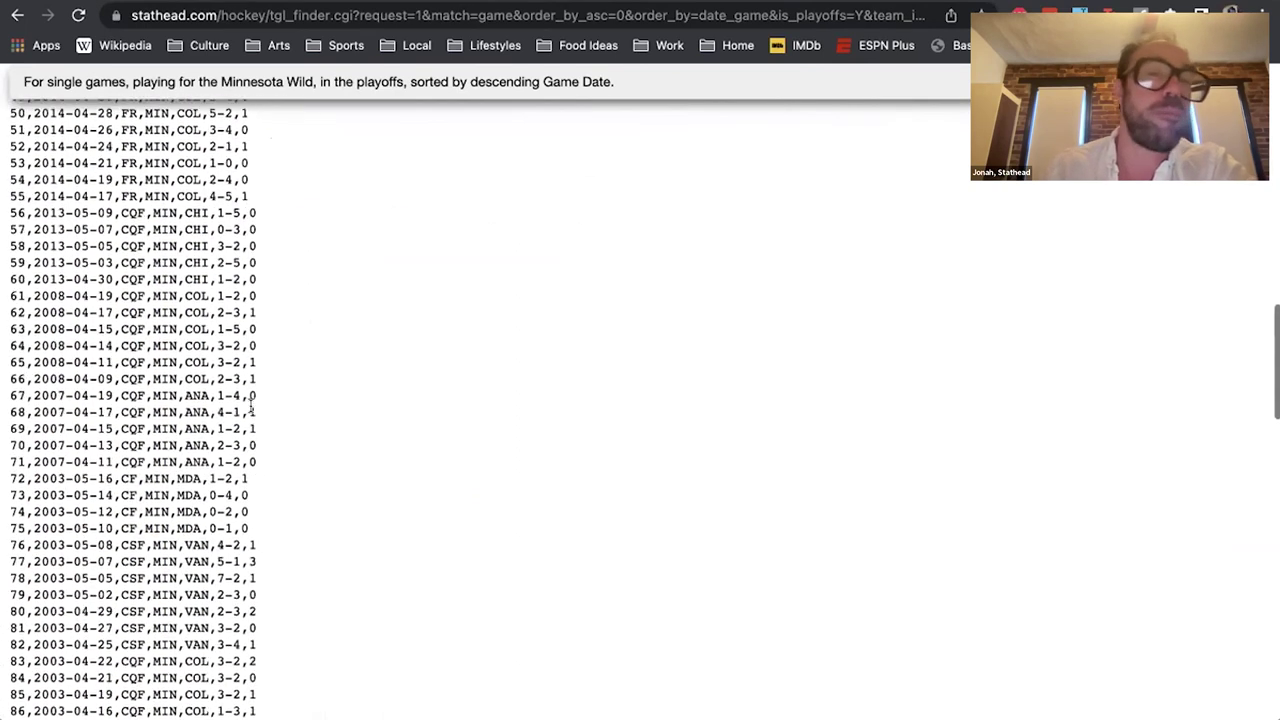